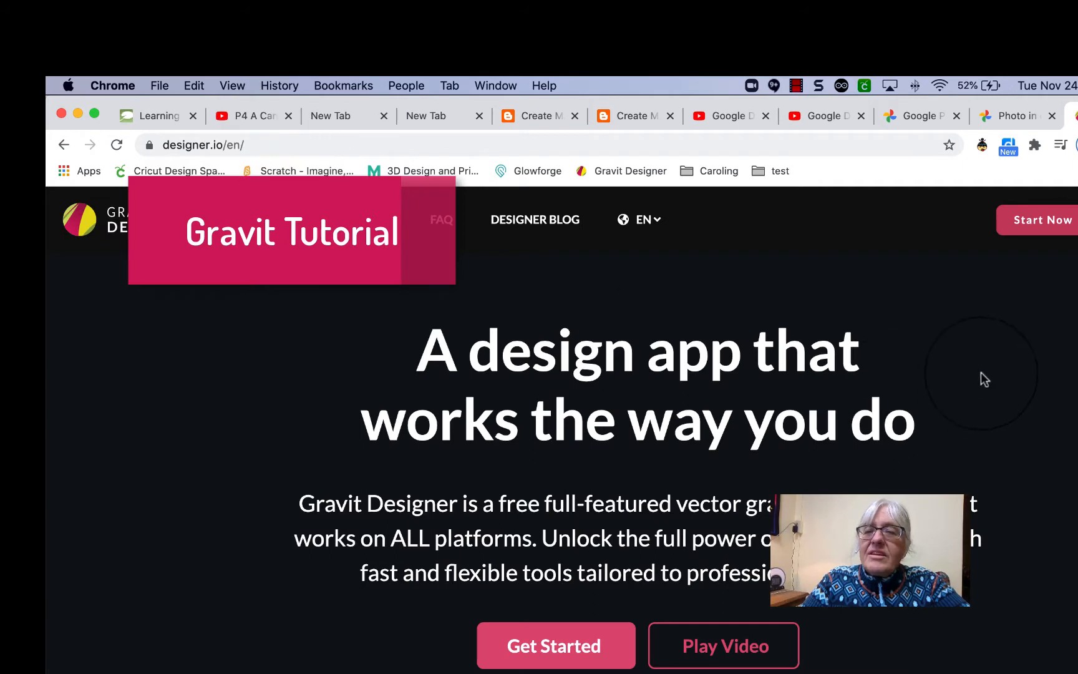
Step: Launch the designer and create a new 5 by 5 inch design
click(1043, 221)
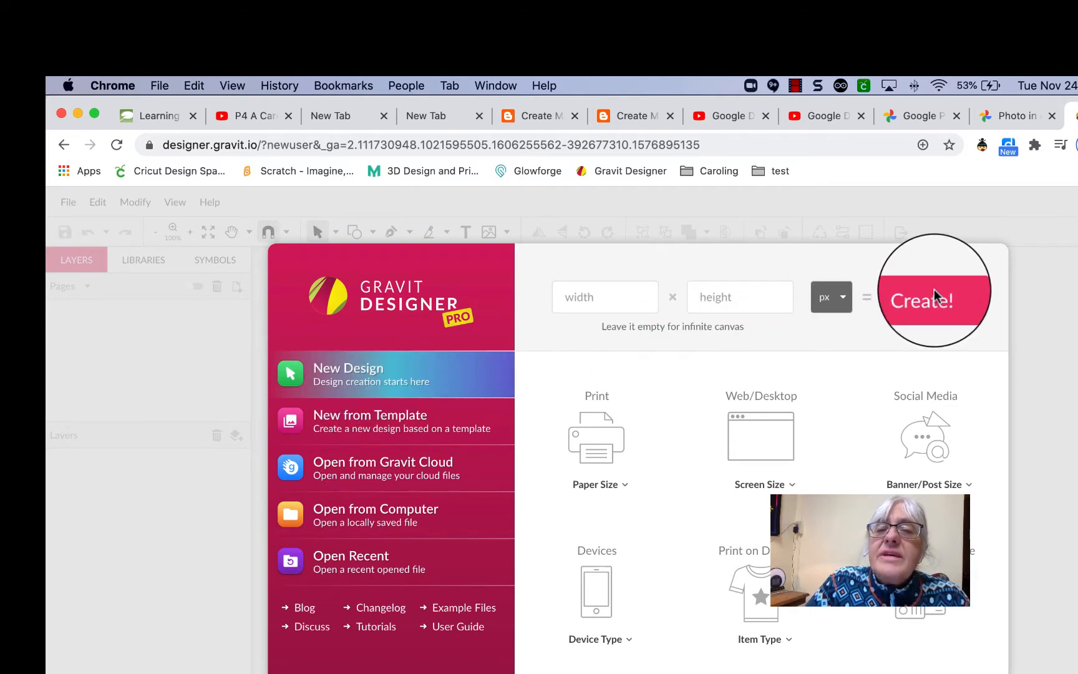
click(843, 298)
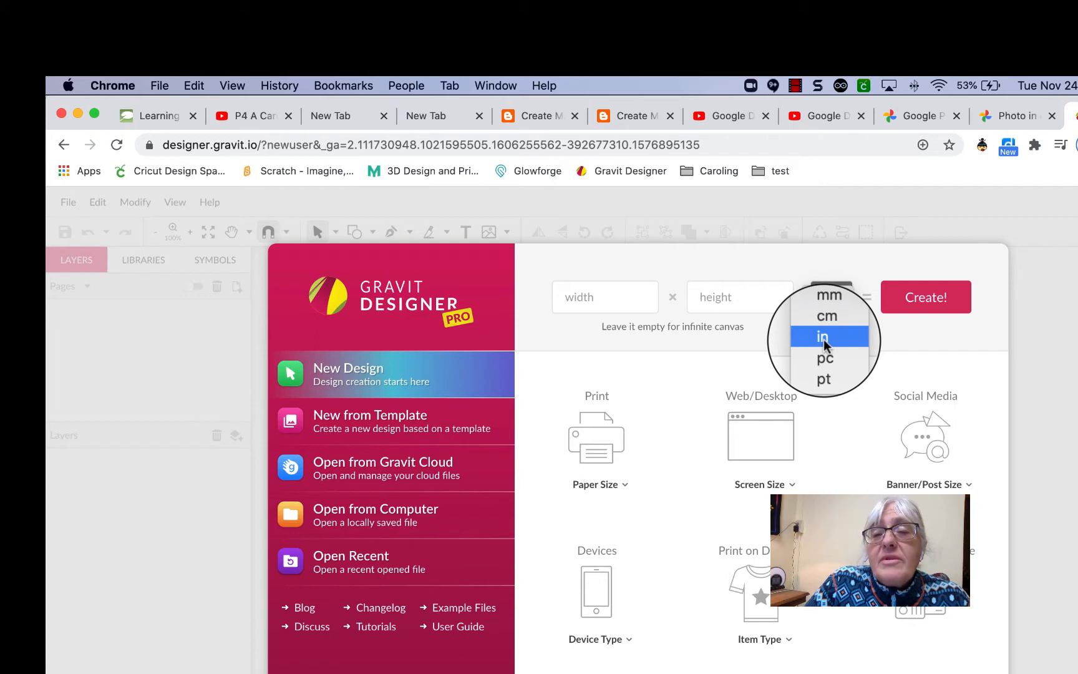
click(823, 340)
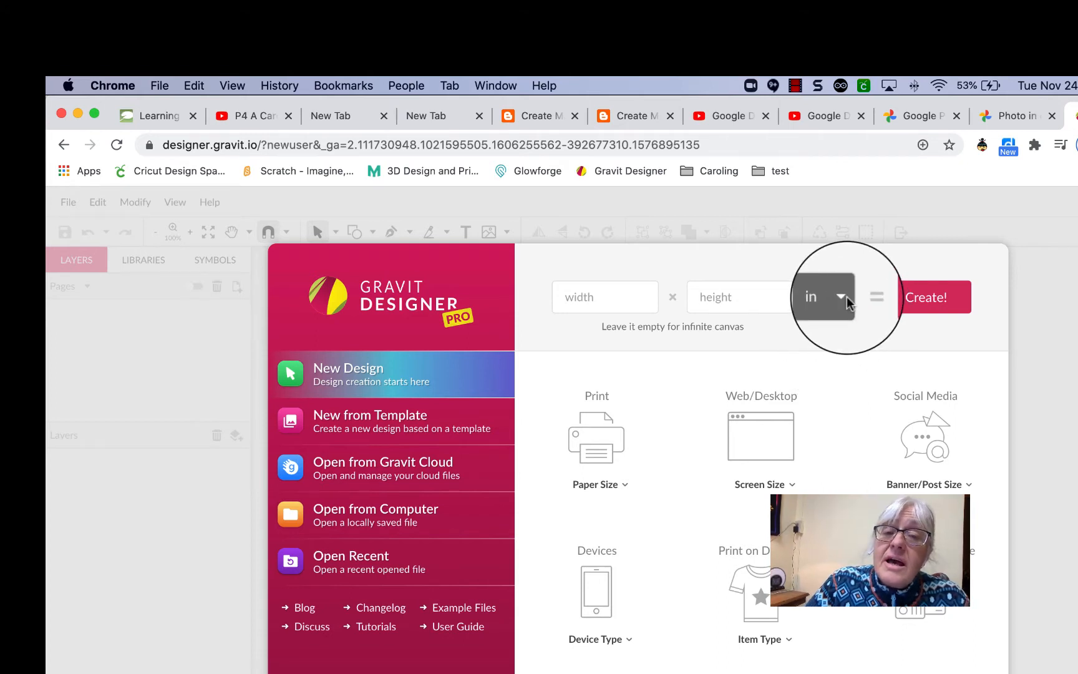
click(612, 296)
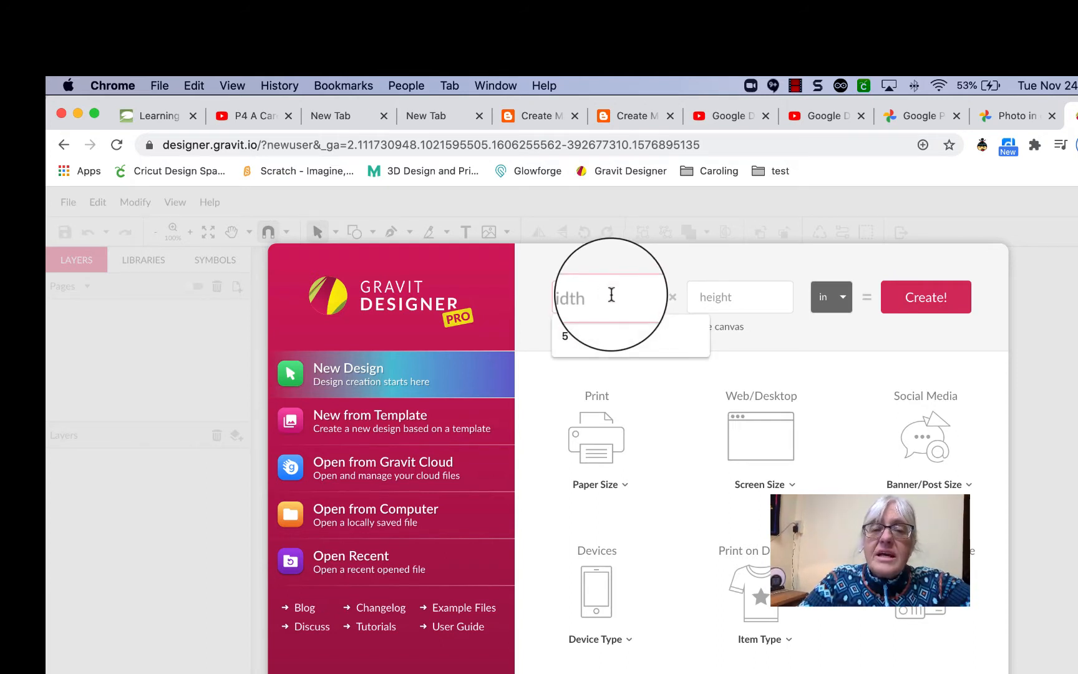
text(5)
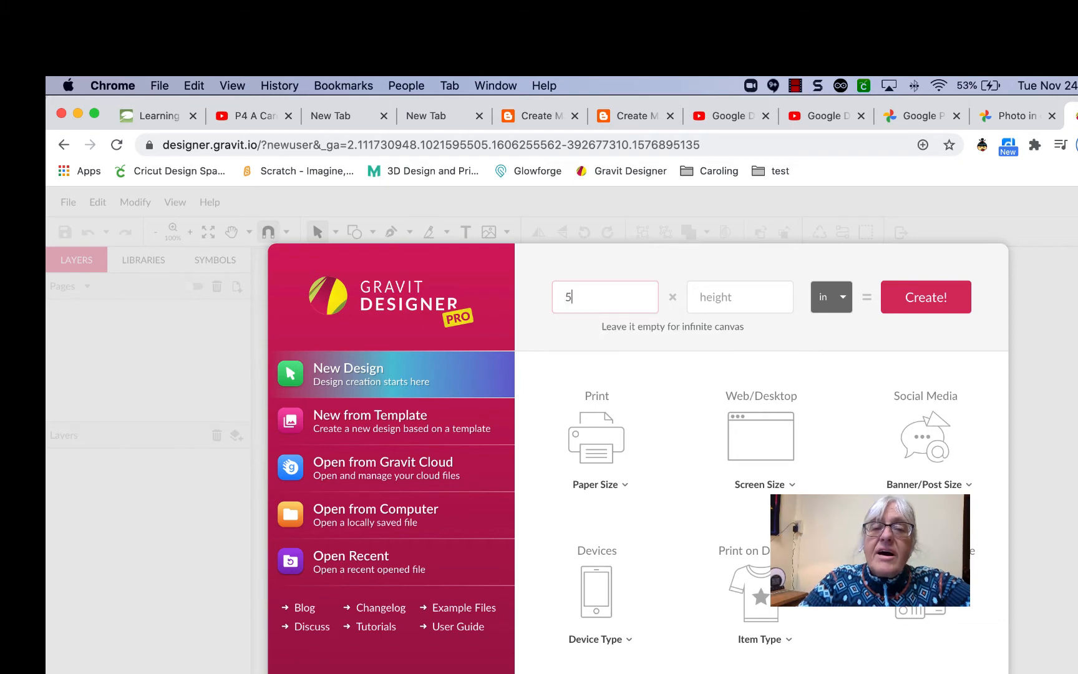
click(729, 292)
text(5)
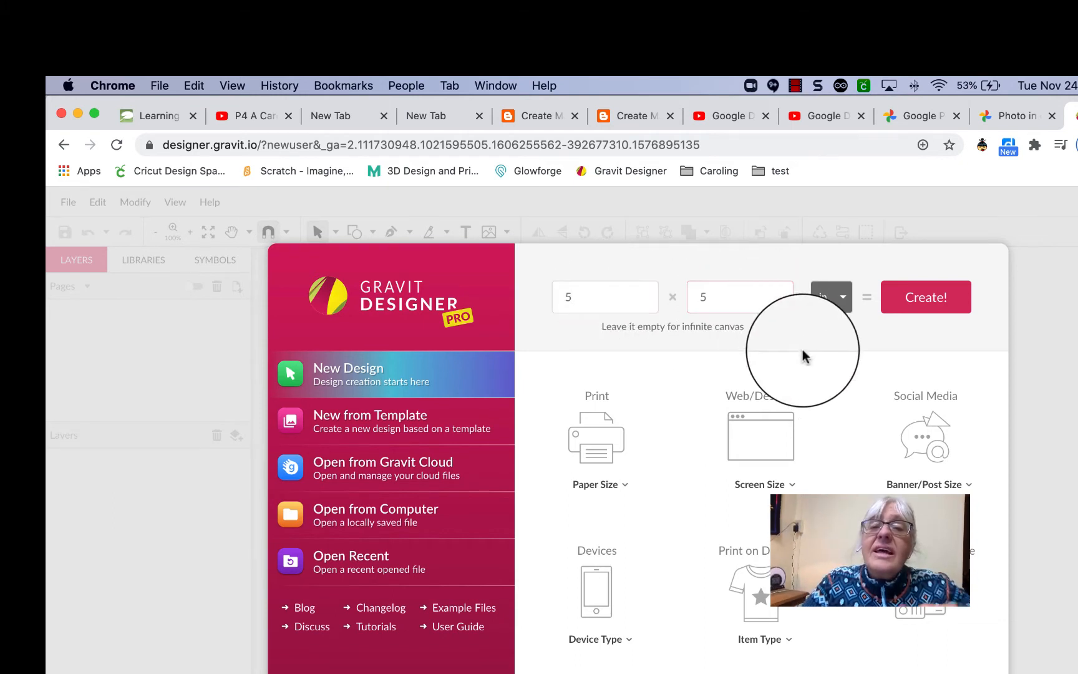
click(928, 296)
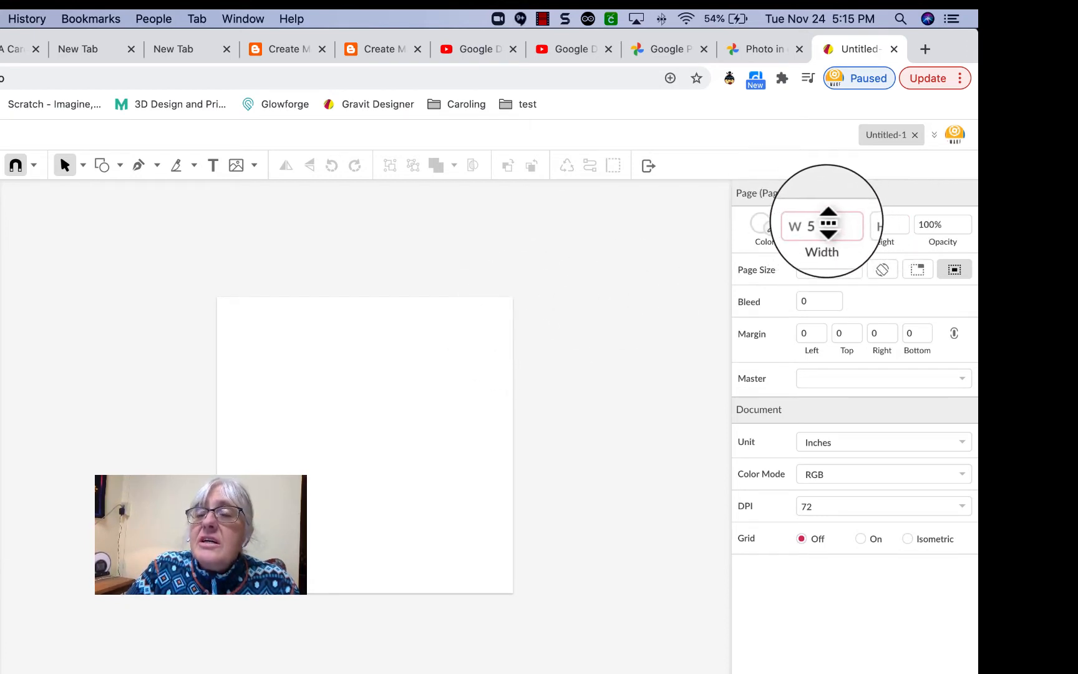
click(828, 223)
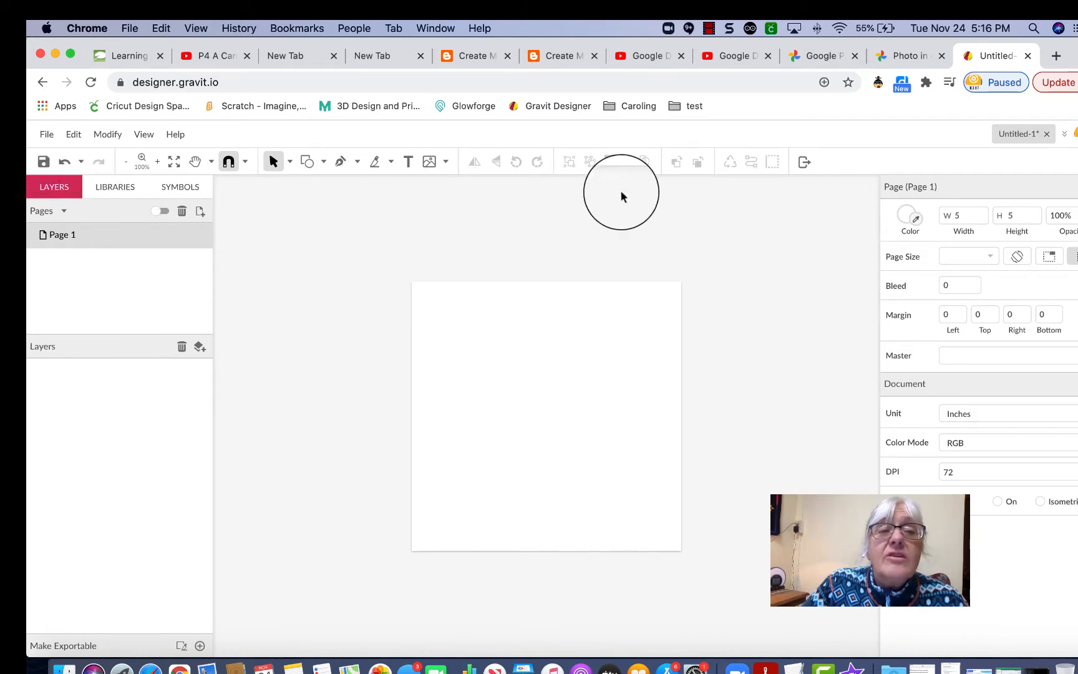
click(324, 164)
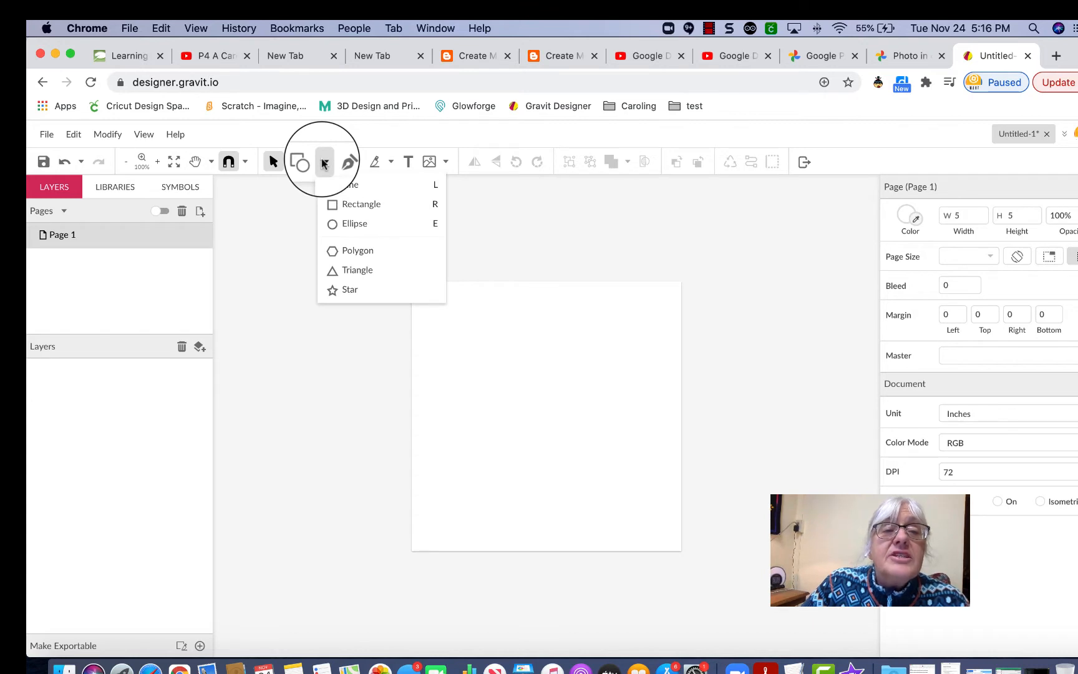
click(337, 226)
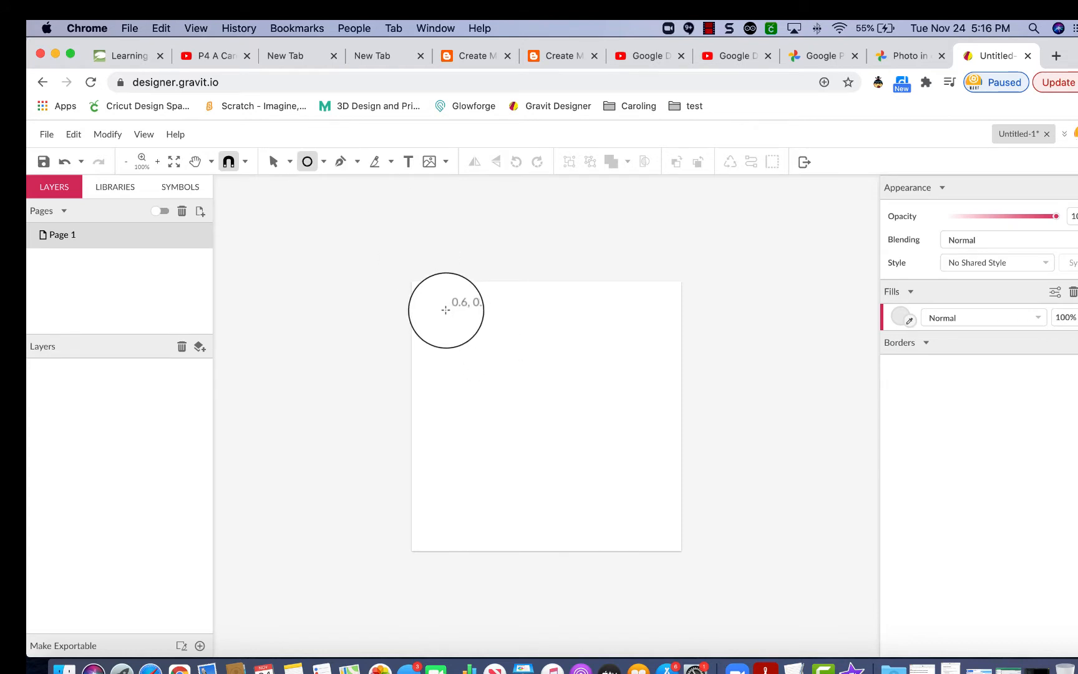
mouse_move(446, 310)
mouse_down()
mouse_move(666, 534)
mouse_move(618, 378)
mouse_move(662, 480)
mouse_move(643, 491)
mouse_move(527, 409)
mouse_move(611, 378)
mouse_move(608, 393)
mouse_up()
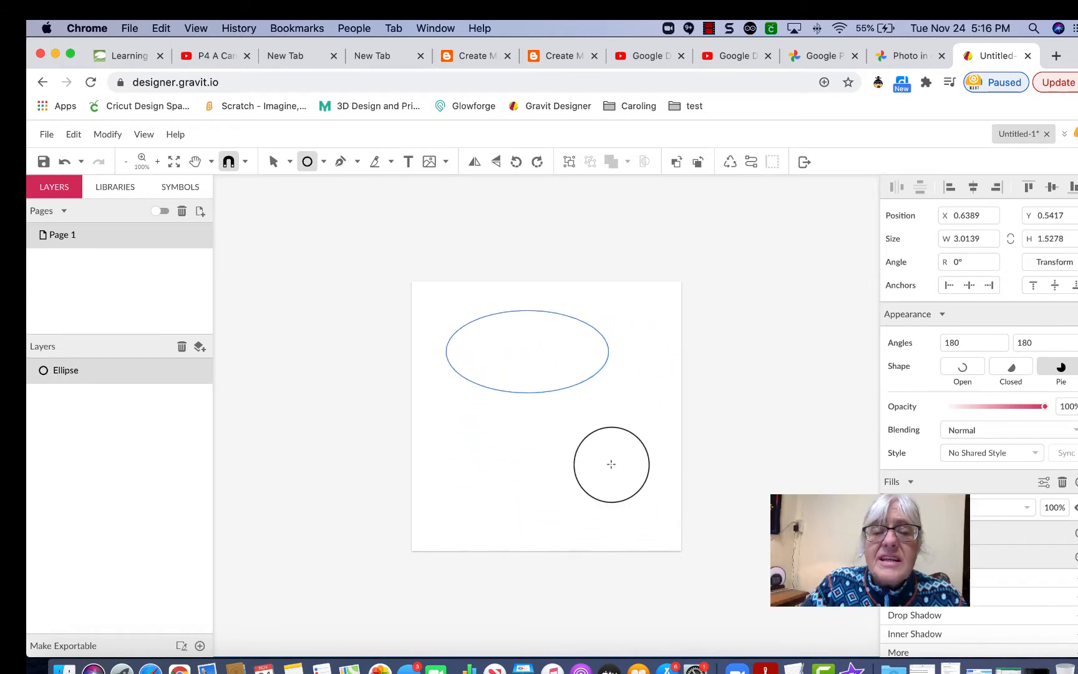
mouse_move(612, 464)
mouse_down()
mouse_move(446, 440)
mouse_move(639, 423)
mouse_move(496, 396)
mouse_move(584, 434)
mouse_move(631, 506)
mouse_move(643, 503)
mouse_move(428, 297)
mouse_up()
key(BackSpace)
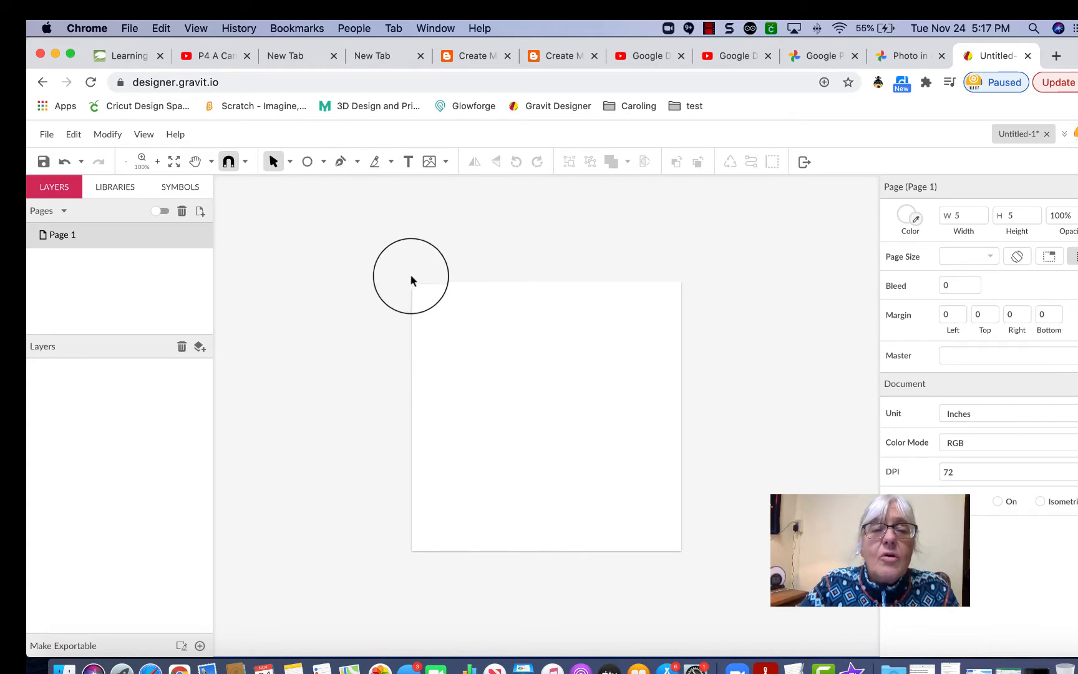
Step: Draw a circle about 3.99 in across on the page with the Ellipse tool
click(324, 162)
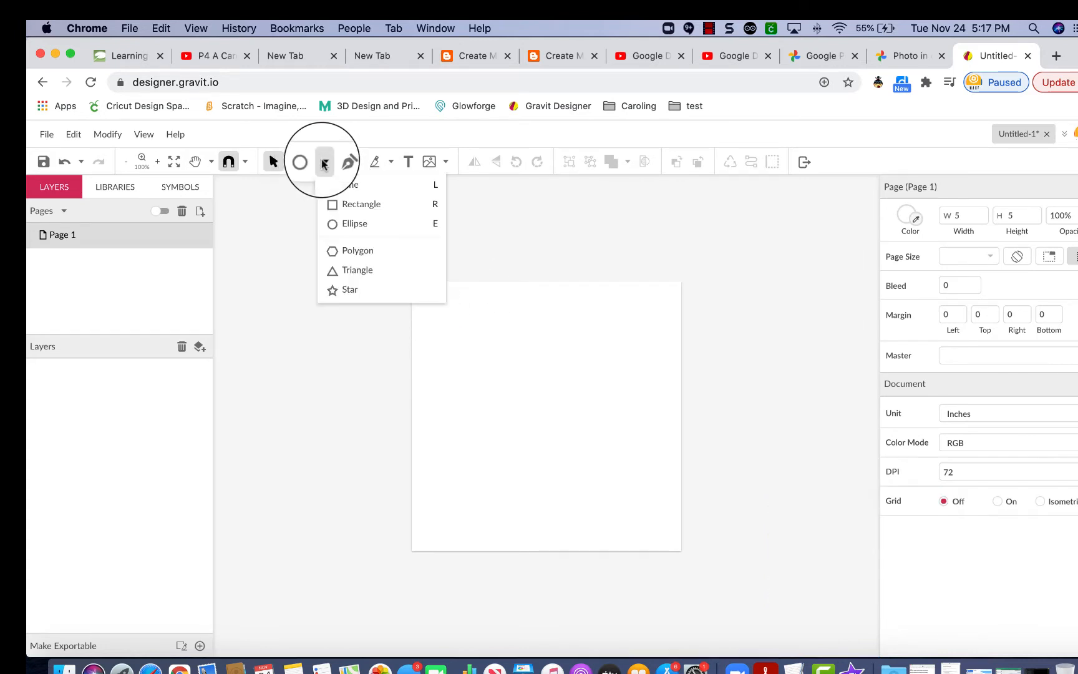
click(350, 225)
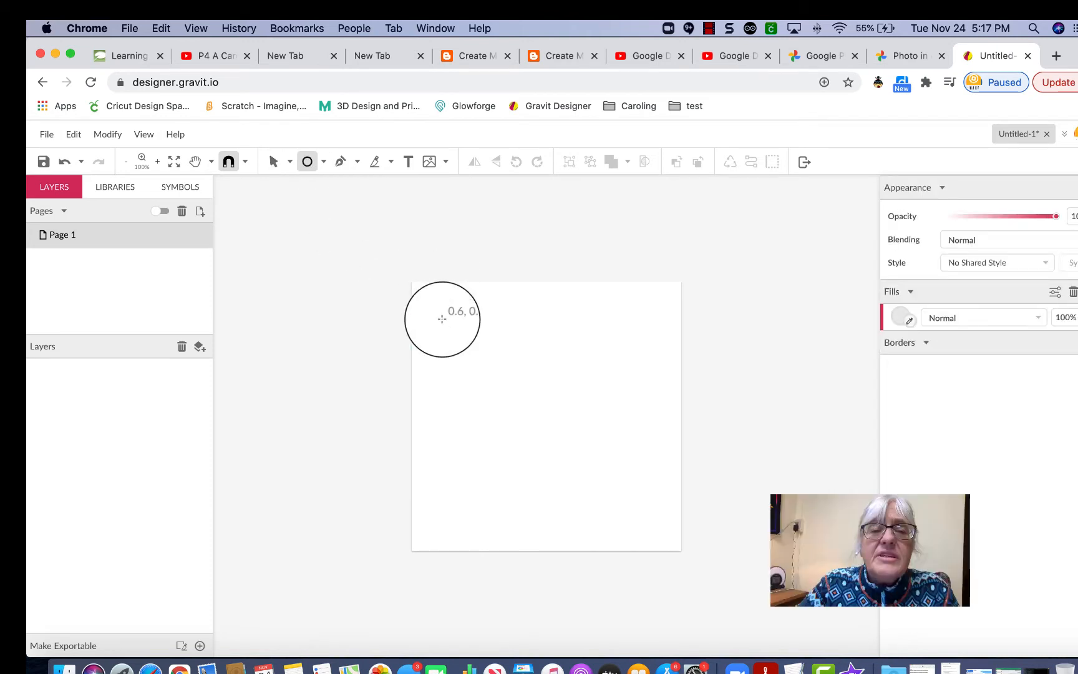
drag(442, 320, 657, 436)
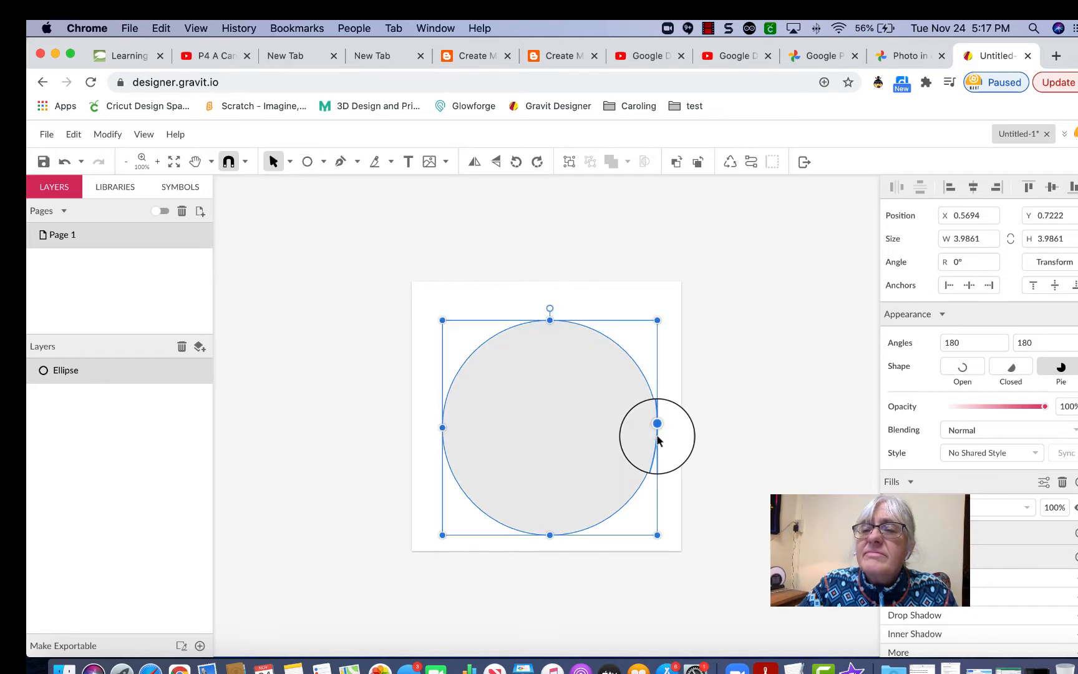
click(614, 317)
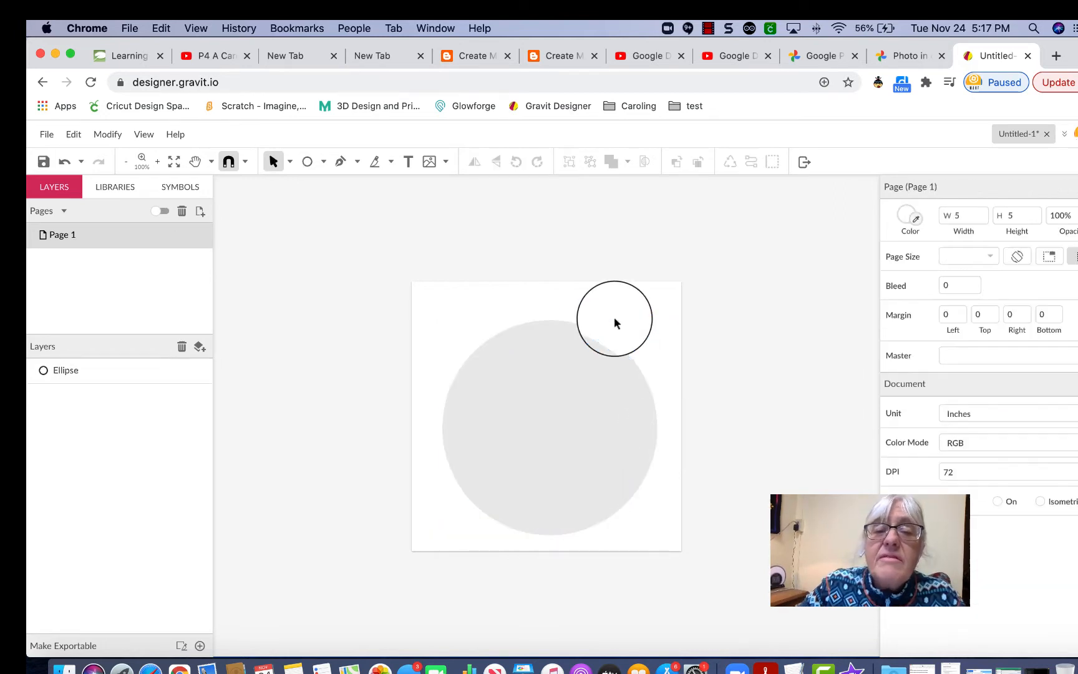
Step: Nudge the circle upward to a Y position of 0.5 in
click(578, 351)
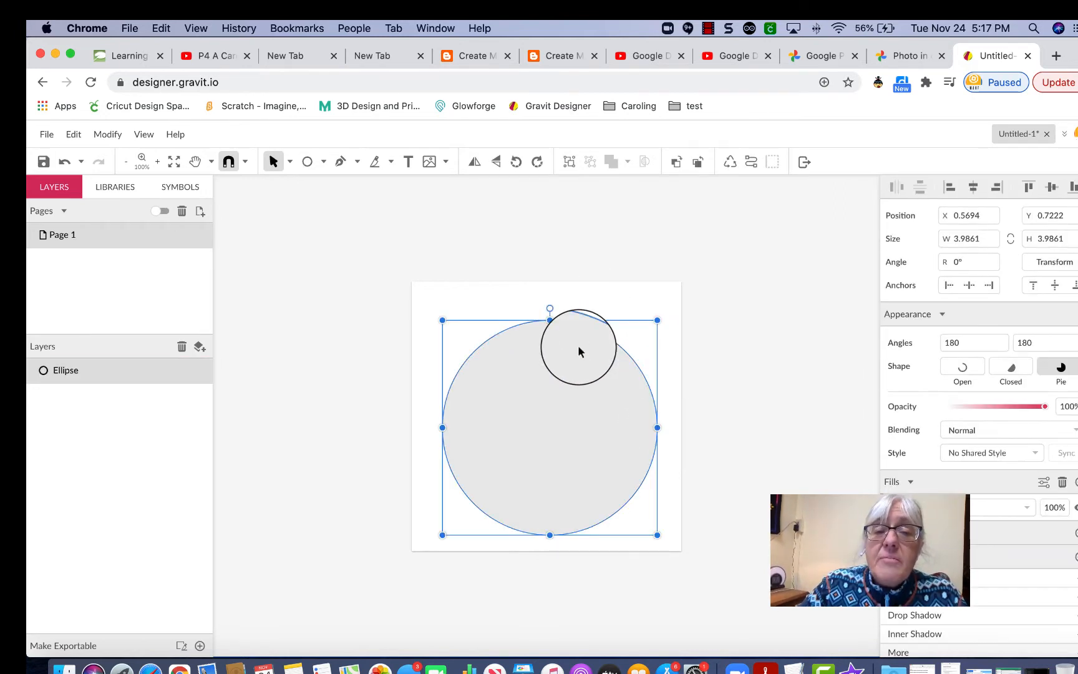
key(Up)
key(Up)
key(Up)
key(Up)
key(Up)
key(Up)
key(Up)
key(Up)
key(Up)
key(Up)
key(Up)
key(Up)
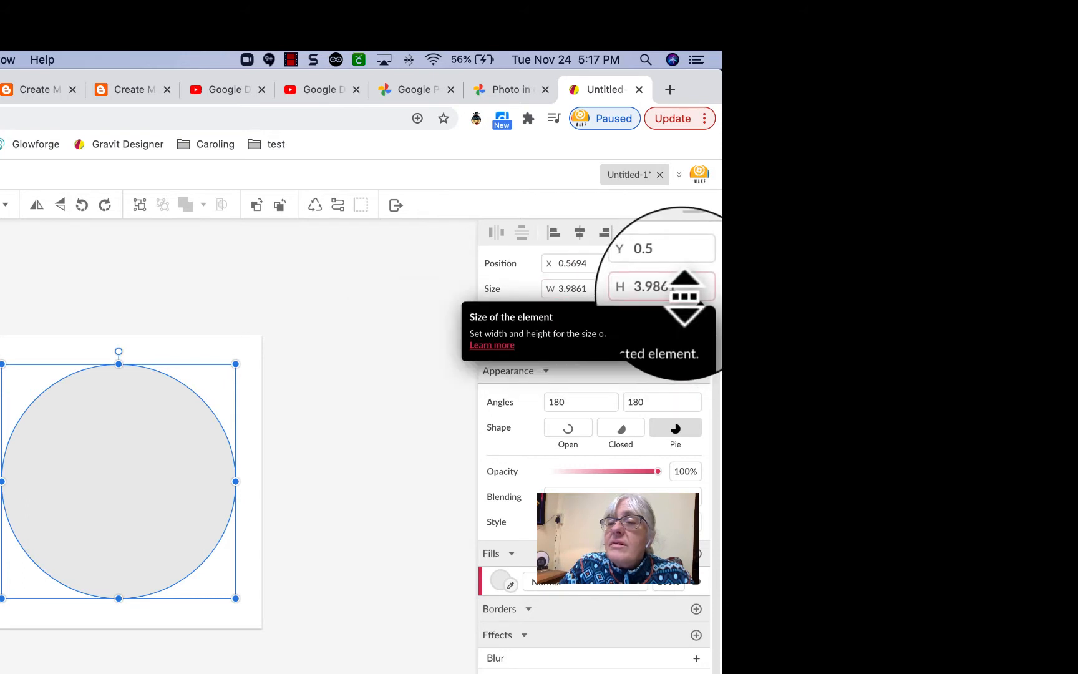
Step: Set the circle's width and height to 3.5 in
click(591, 288)
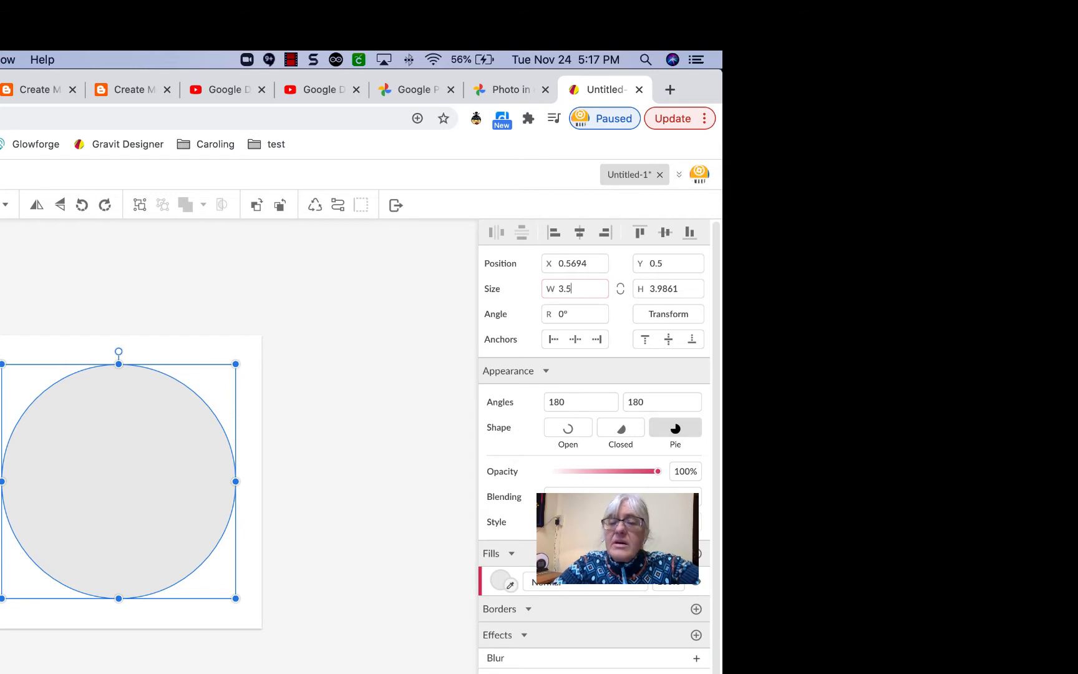
click(683, 284)
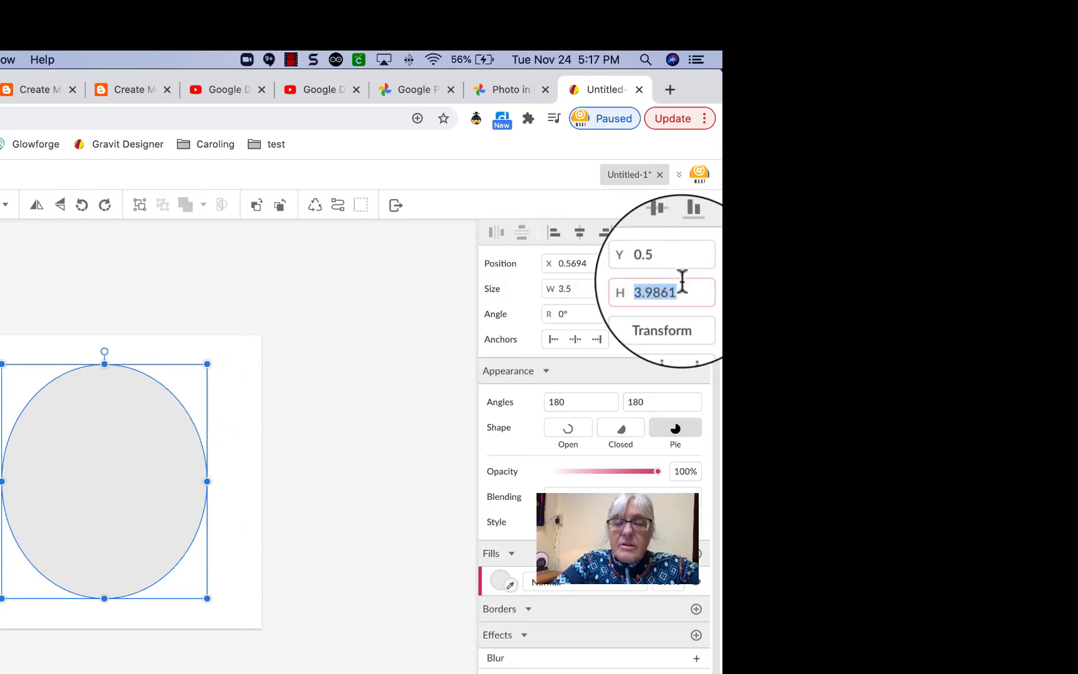
text(3.)
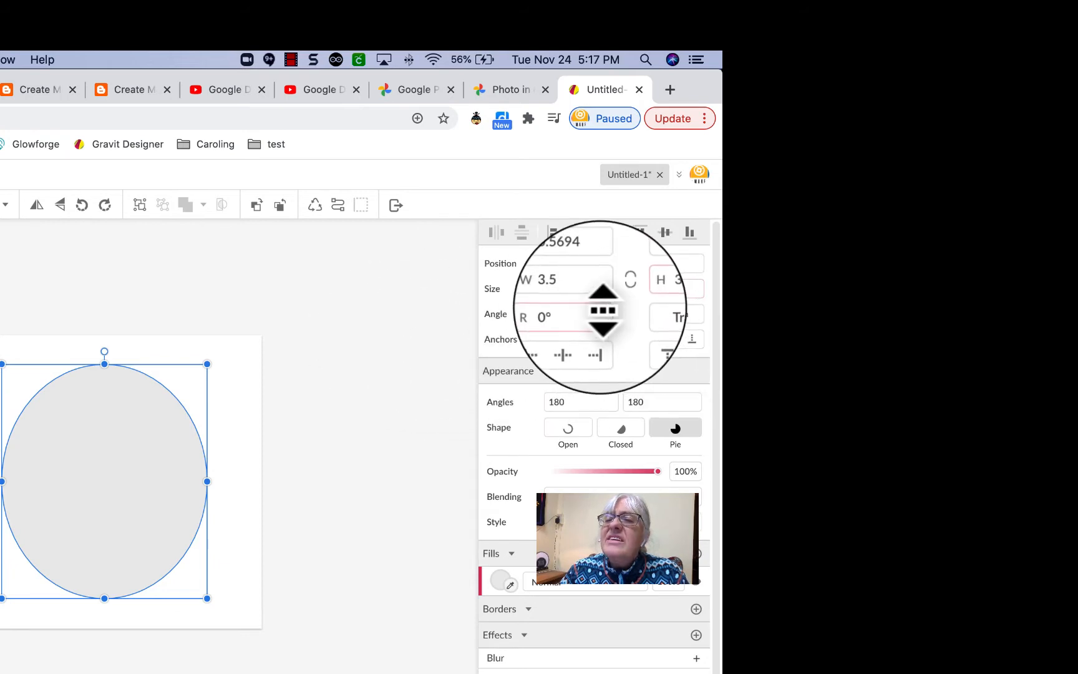
click(596, 313)
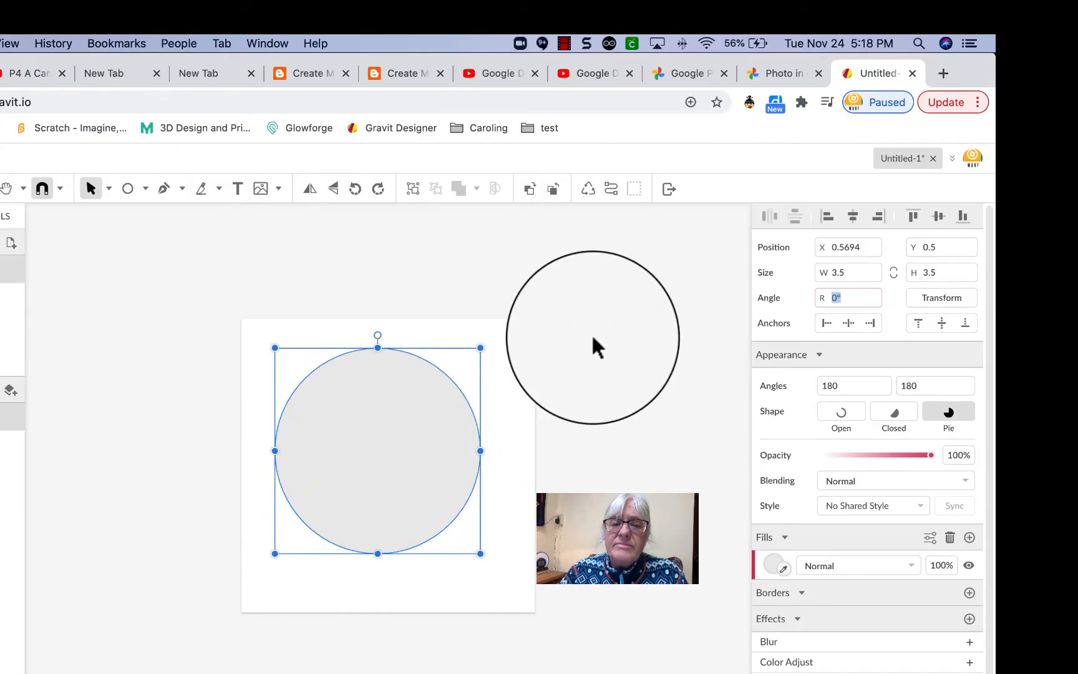
click(593, 339)
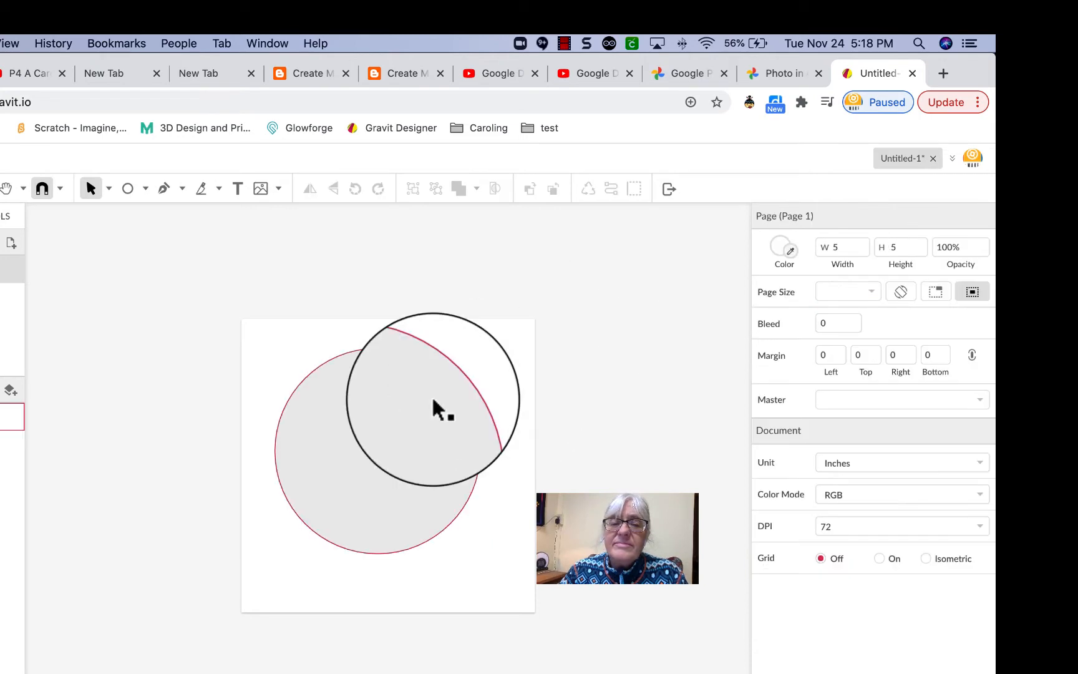
click(433, 405)
click(569, 353)
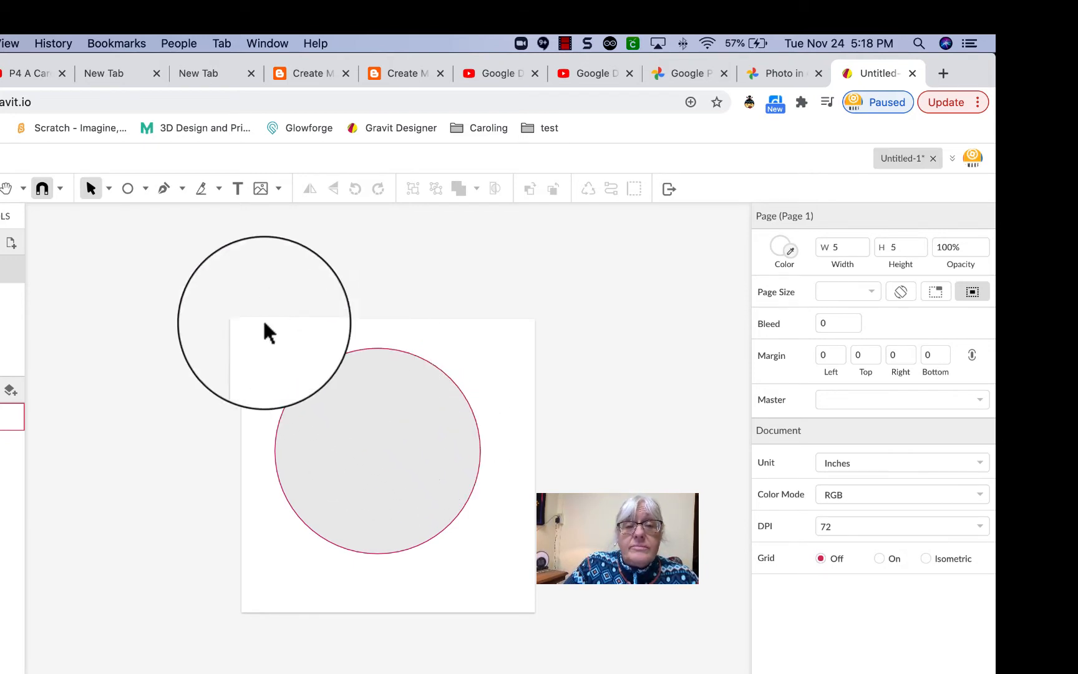
Step: Duplicate the circle and move the copy sideways to an X position of about 1.42 in
click(145, 189)
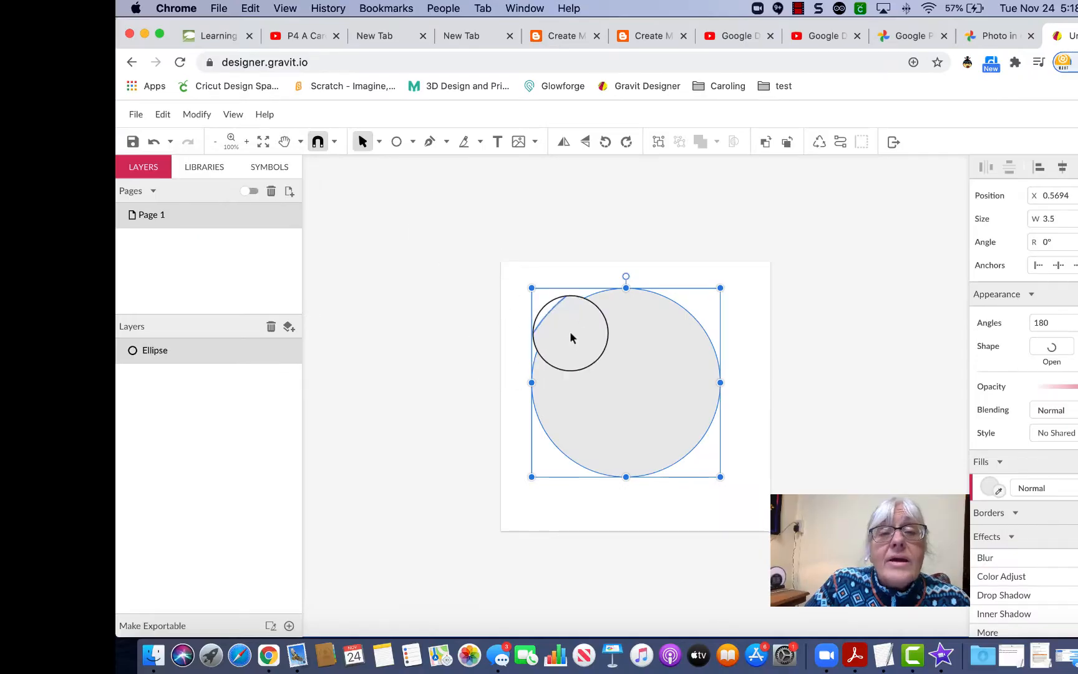
click(161, 115)
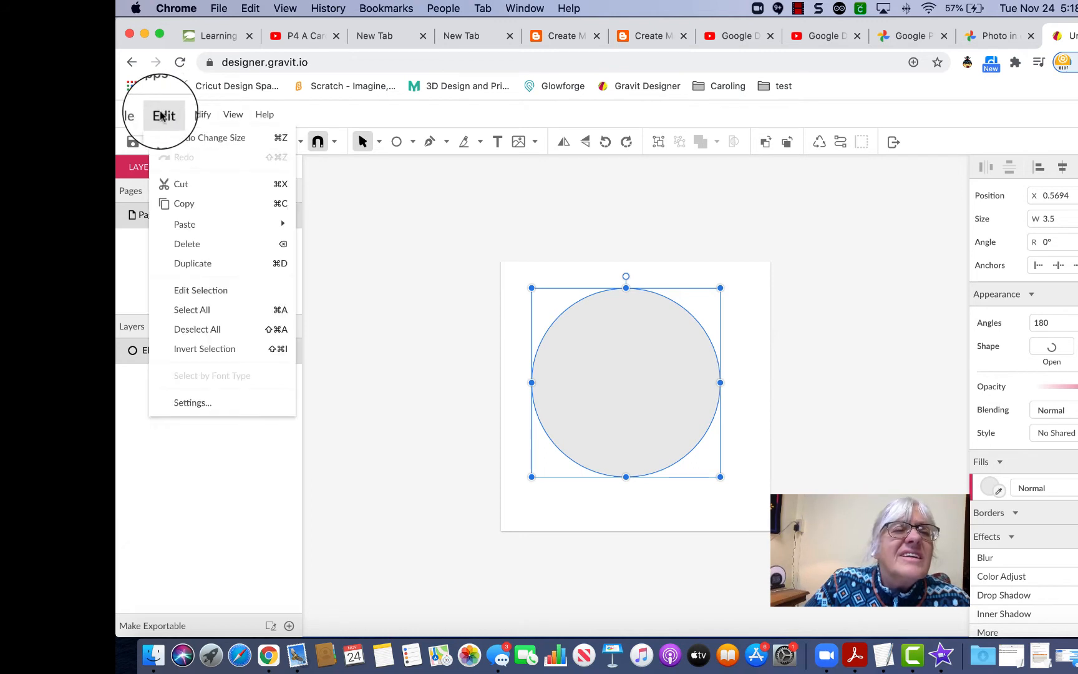
click(209, 268)
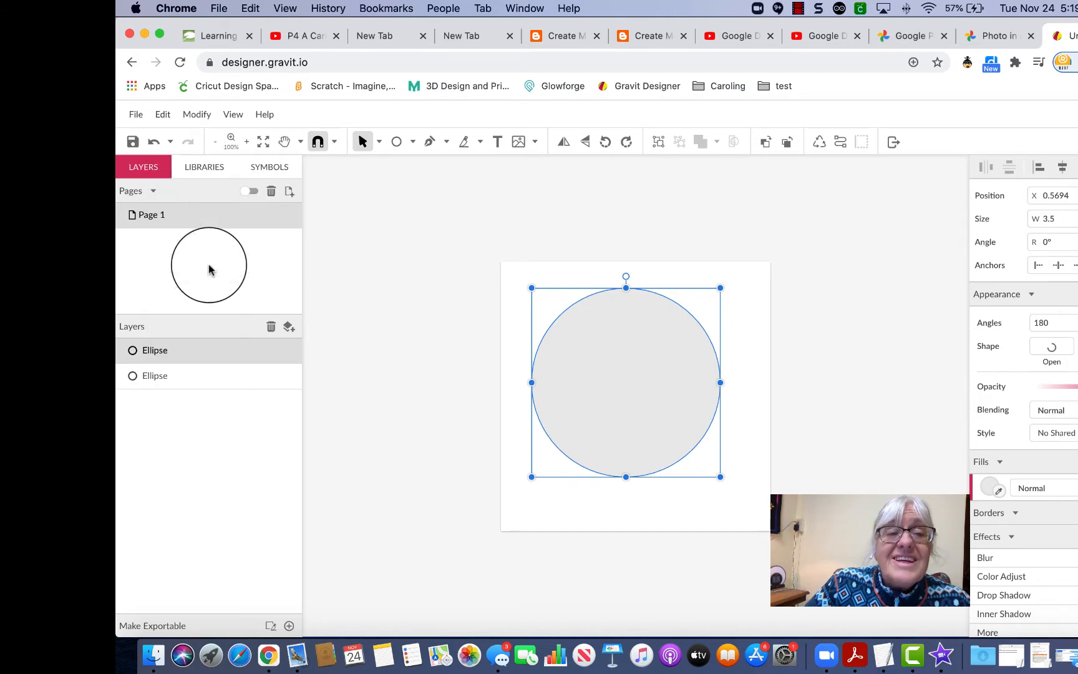
drag(209, 268, 660, 360)
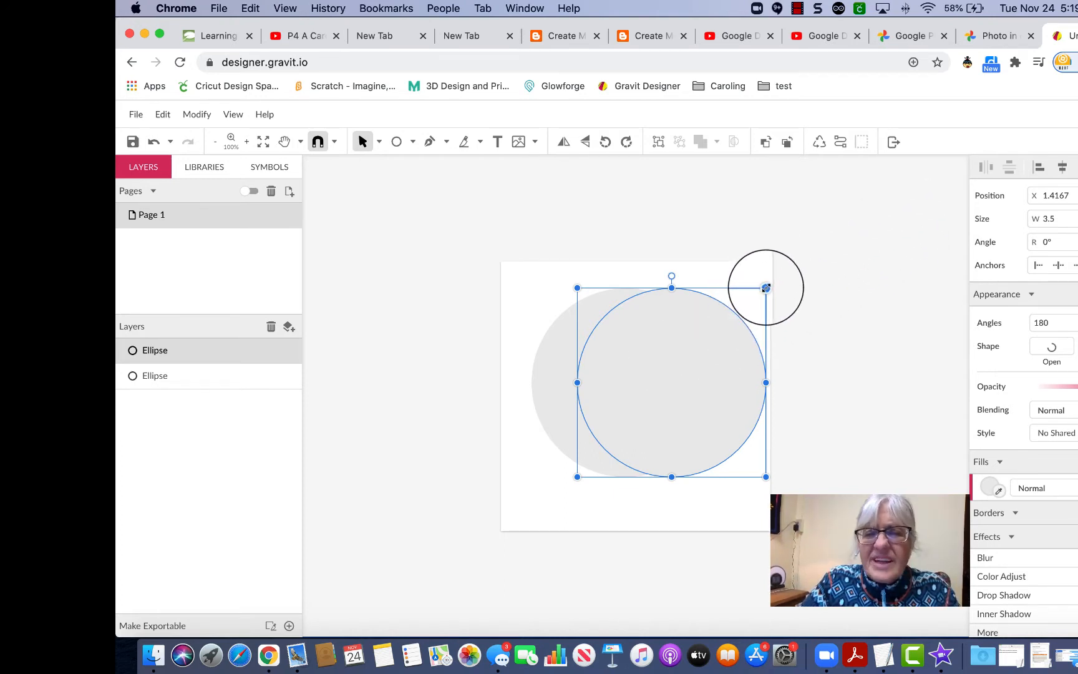
Step: Shrink the duplicate circle from its corner to about 2.96 in across and set its width to 2.5 in
drag(766, 288, 737, 318)
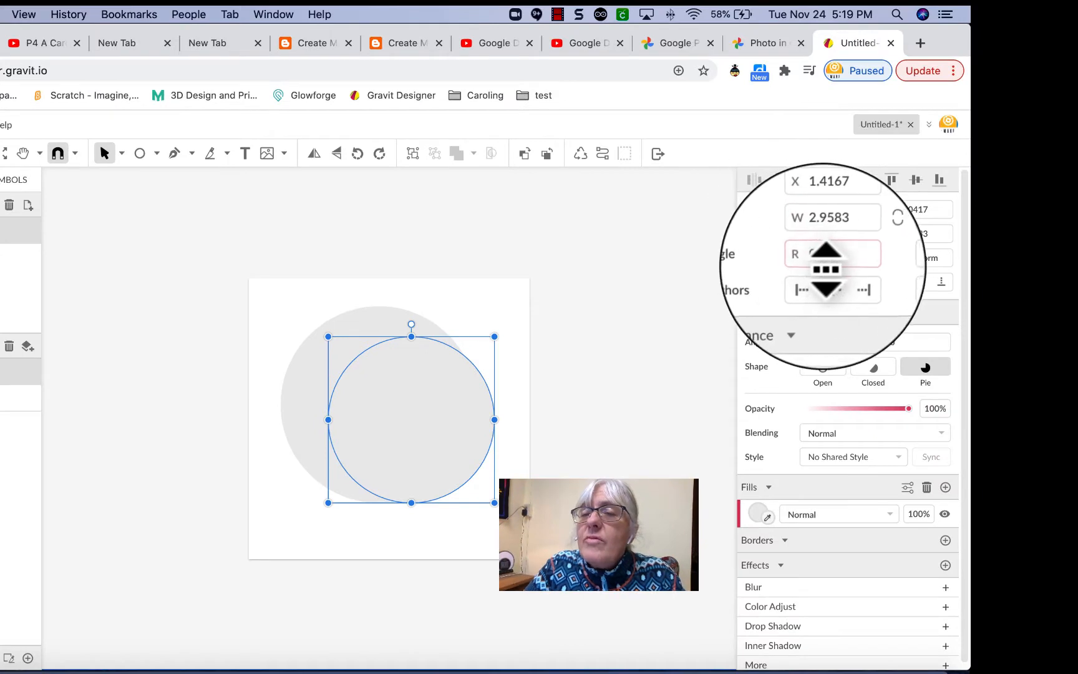
click(847, 234)
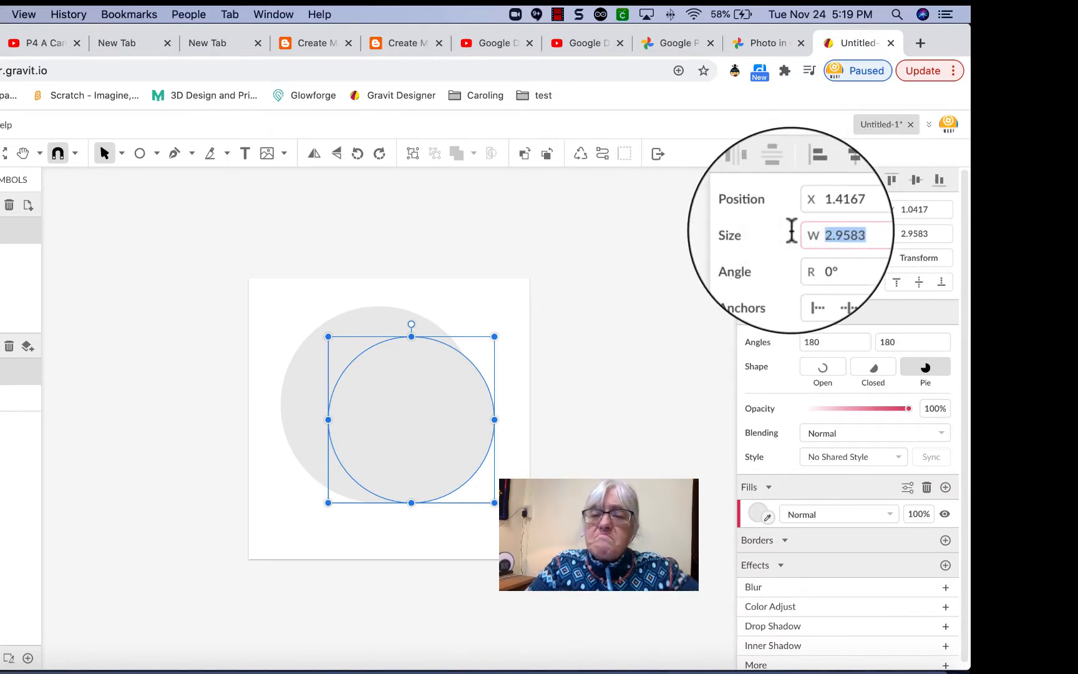
text(2.)
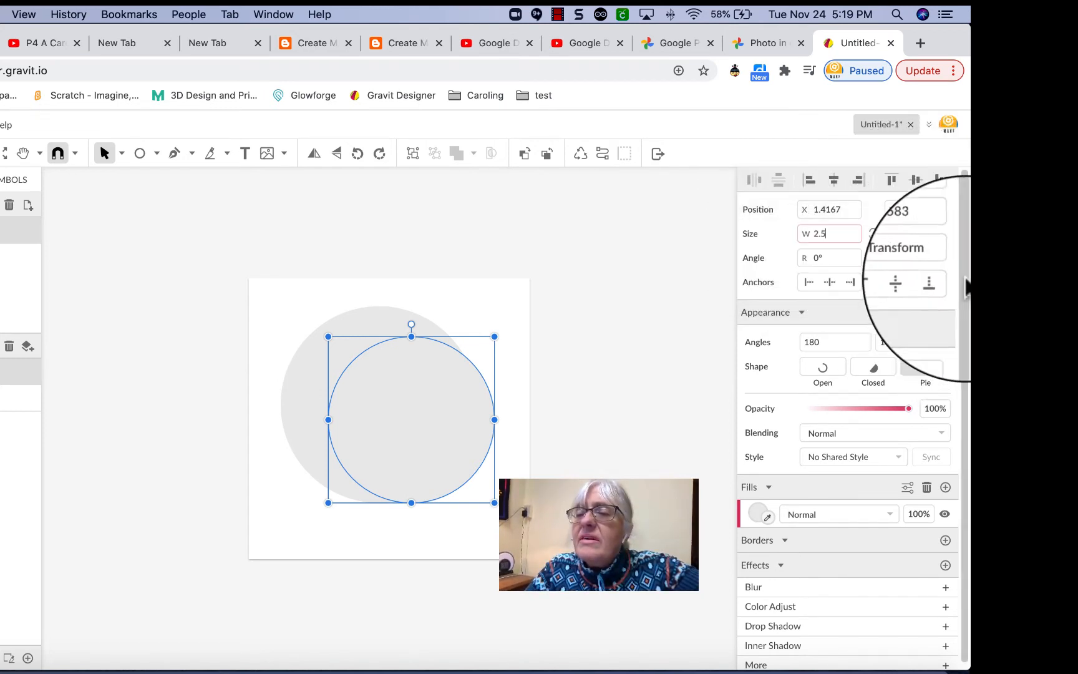
Step: Set the duplicate circle's height to 2.5 in
click(936, 234)
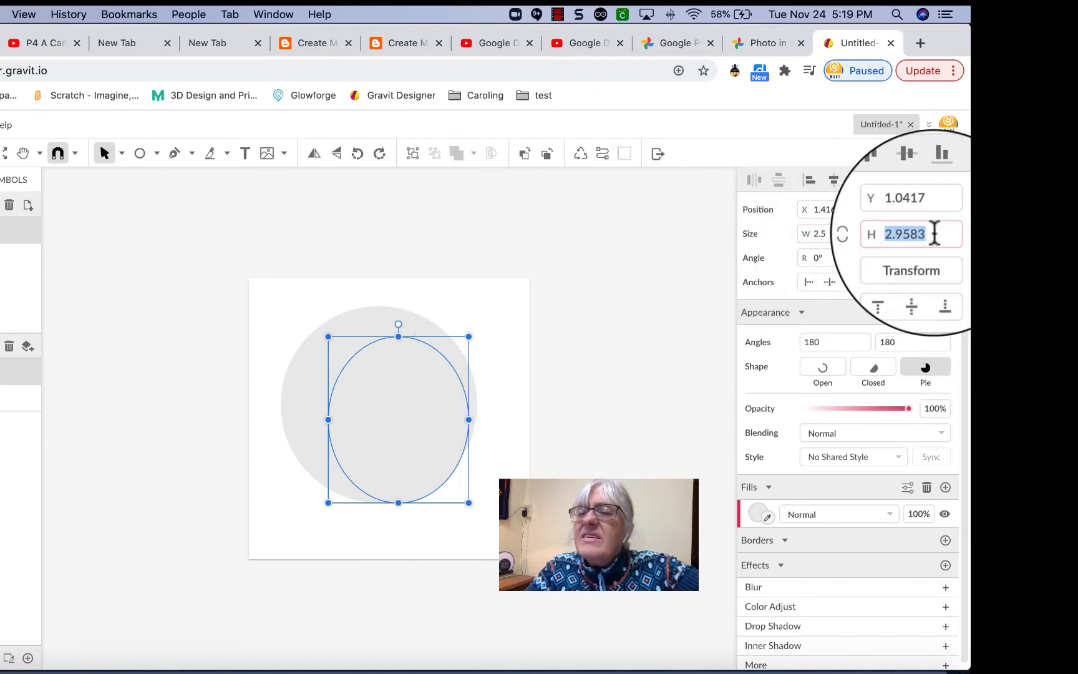
text(2.)
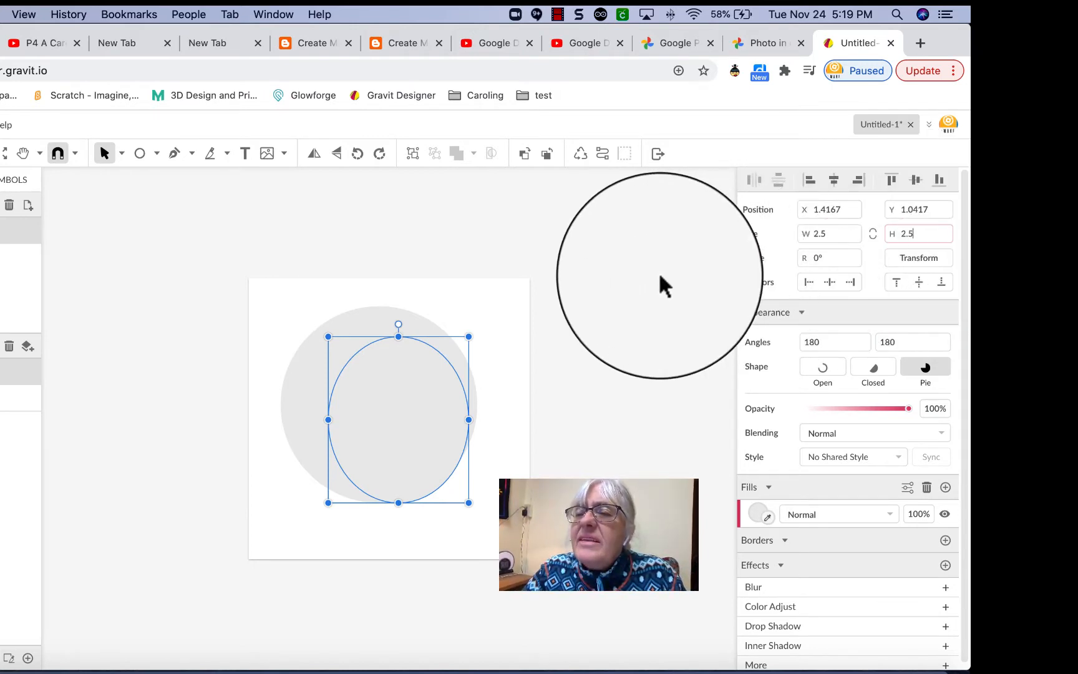
click(658, 275)
drag(598, 314, 424, 370)
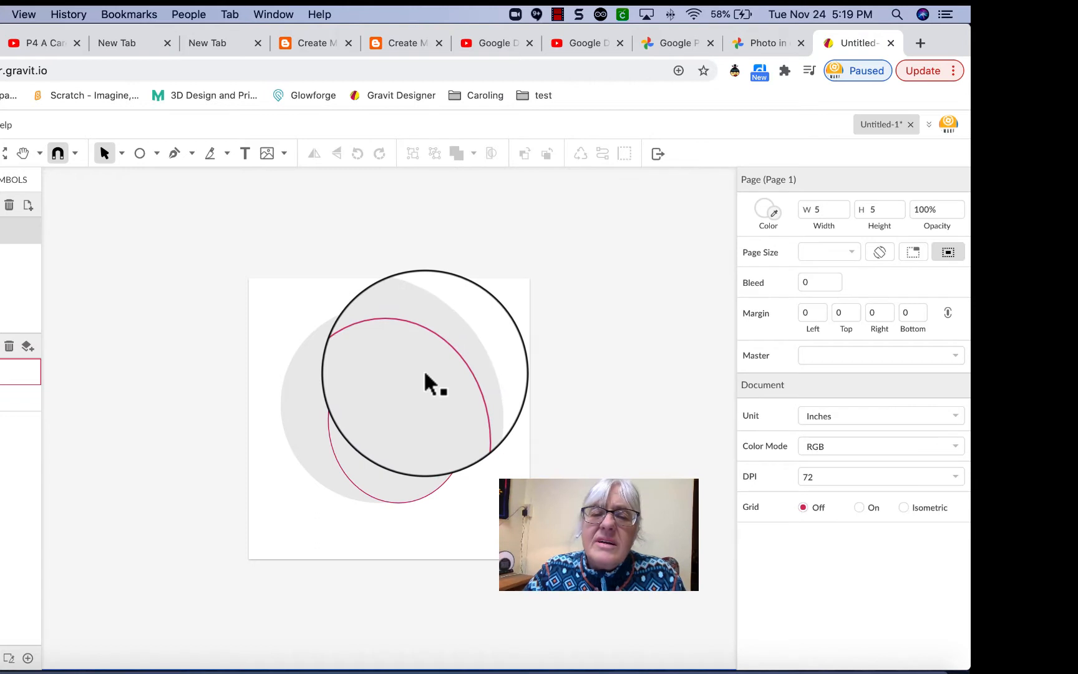
click(425, 374)
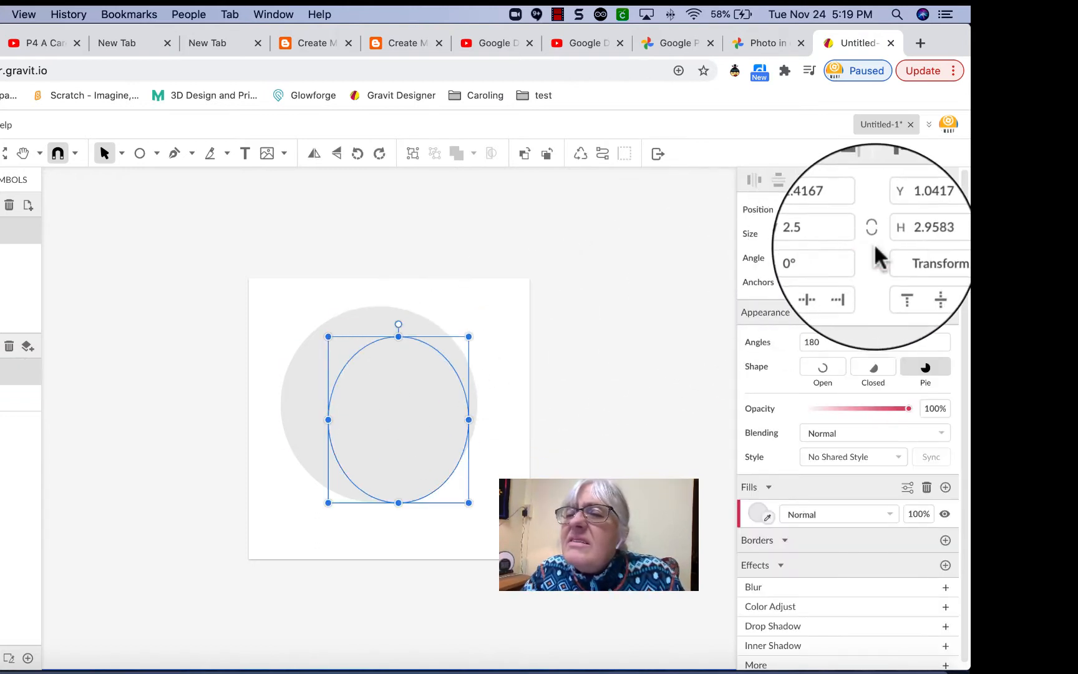
click(939, 234)
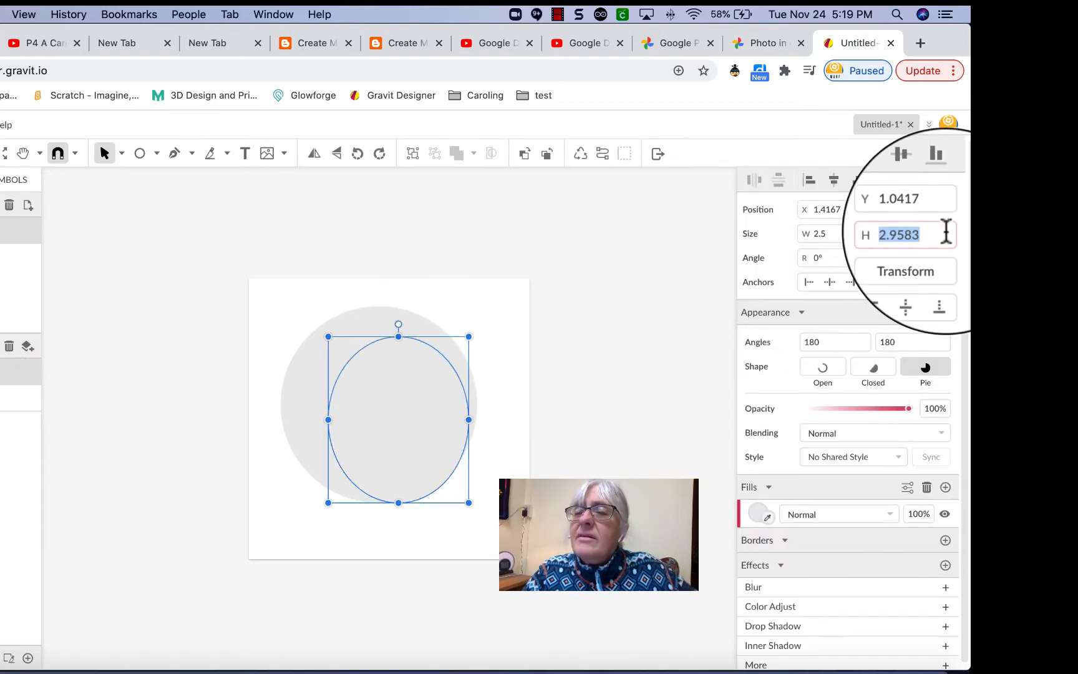
text(2)
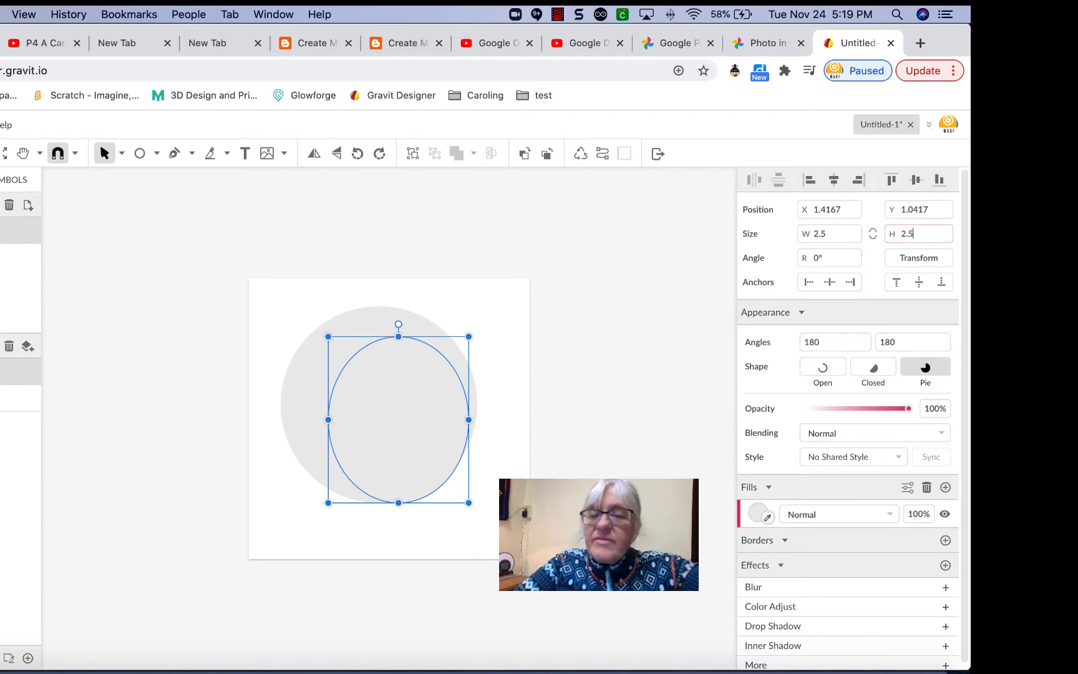
text(.5)
key(Return)
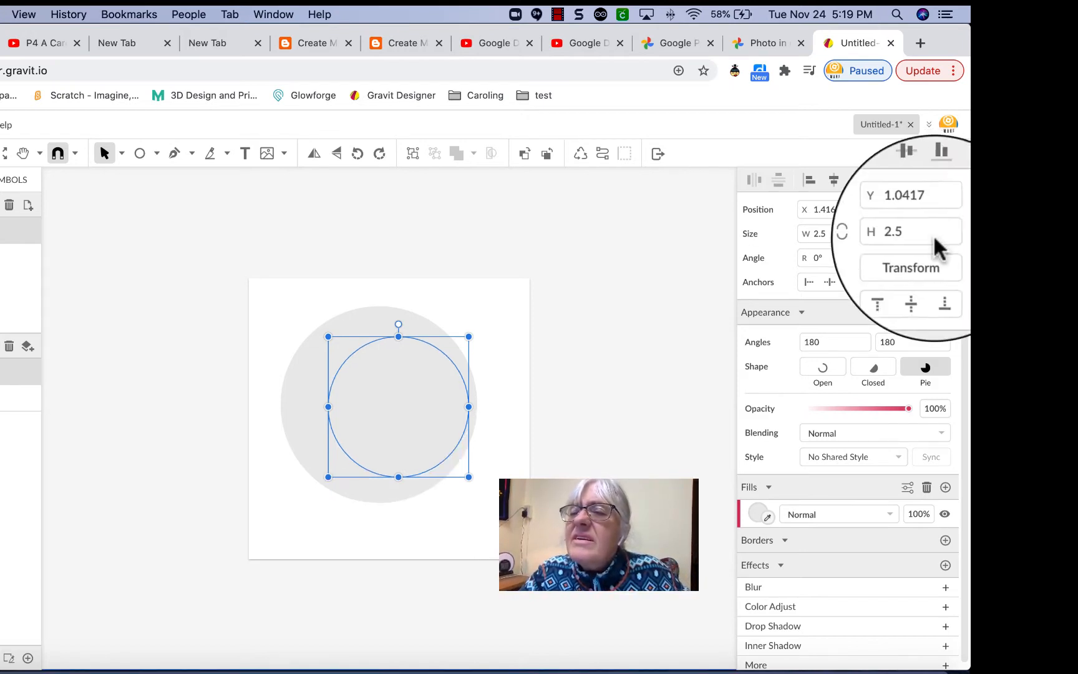
Step: Move the smaller circle inside the large one to about X 1.07 in and Y 1 in
mouse_move(388, 394)
mouse_down()
mouse_move(358, 393)
mouse_move(369, 389)
mouse_up()
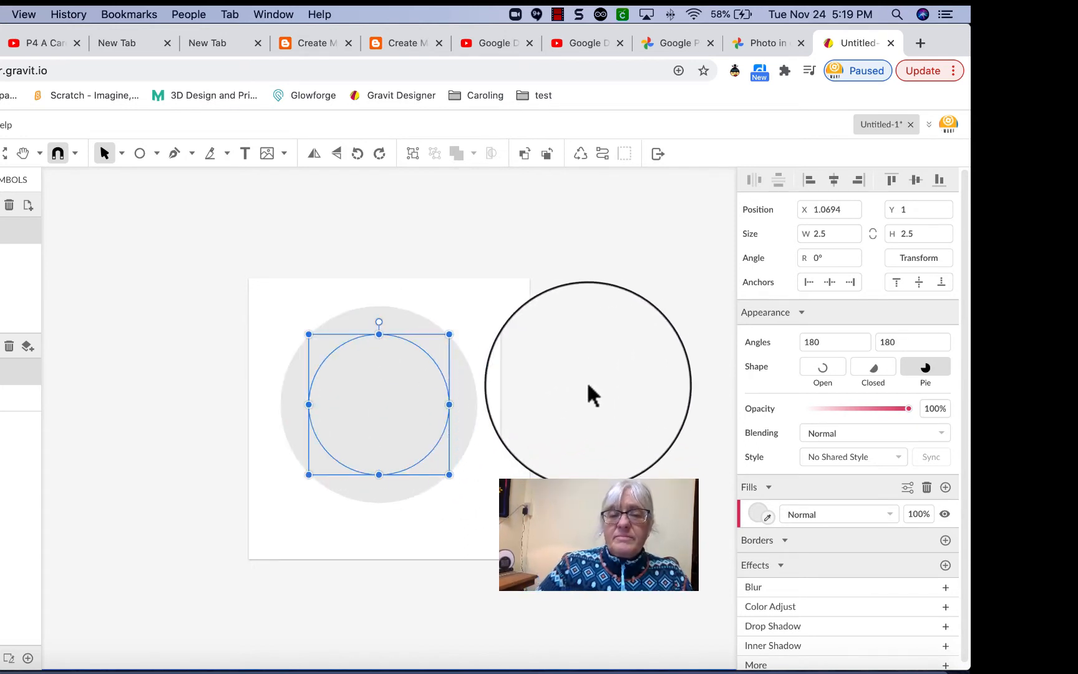
click(589, 378)
click(407, 385)
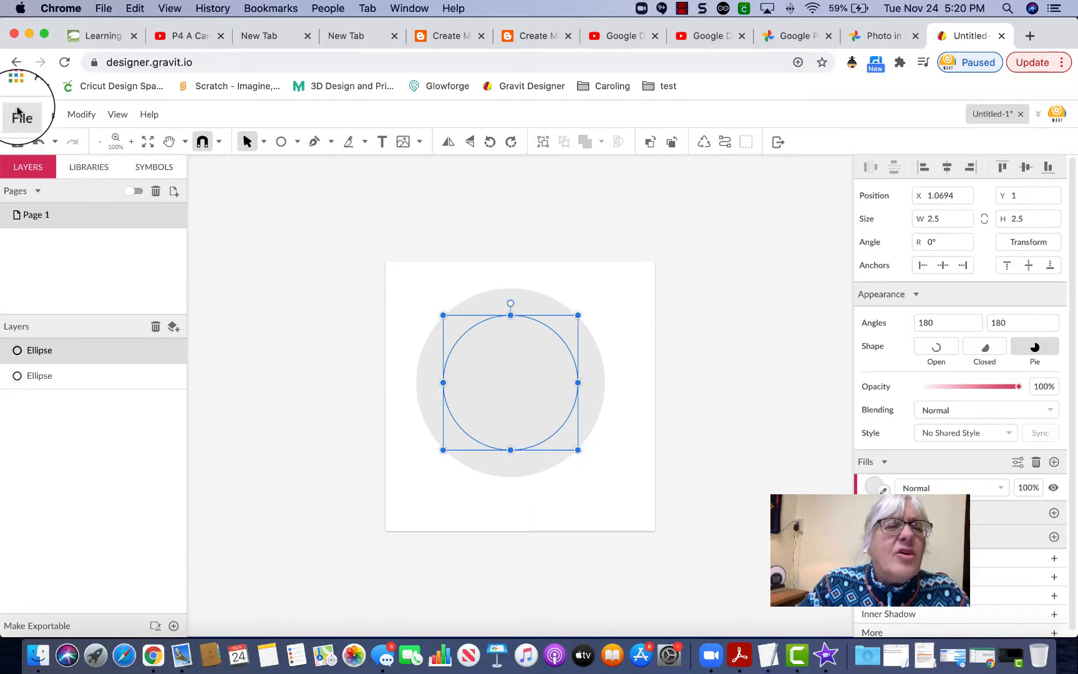
Step: Save the design to My Cloud under the name Holiday Ornament Simple
click(18, 118)
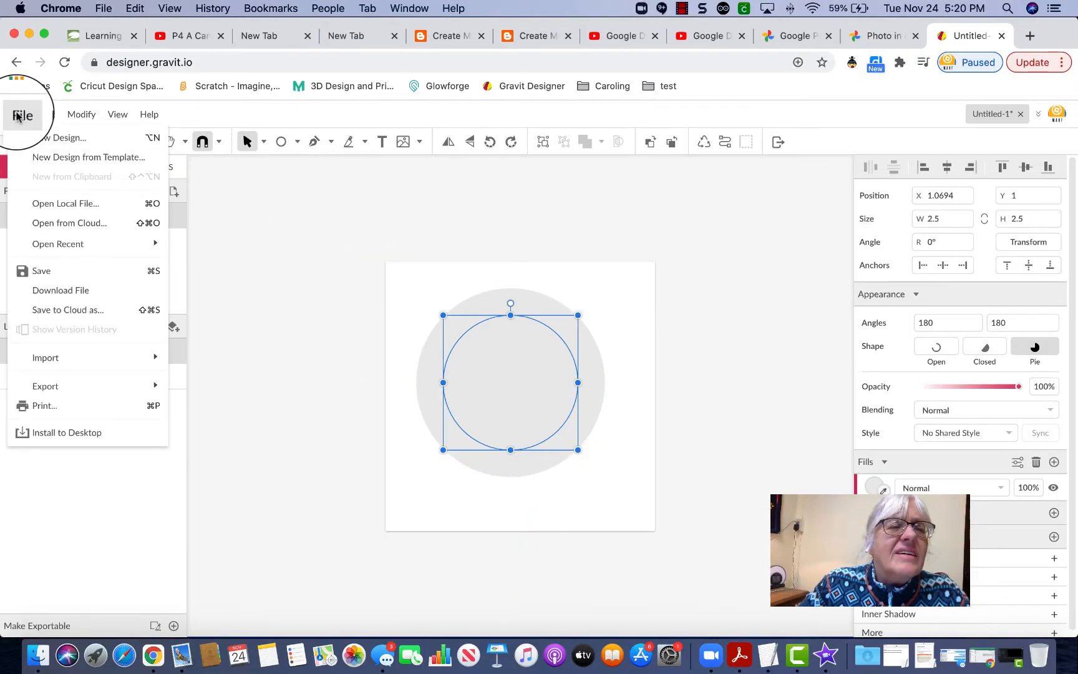
click(34, 271)
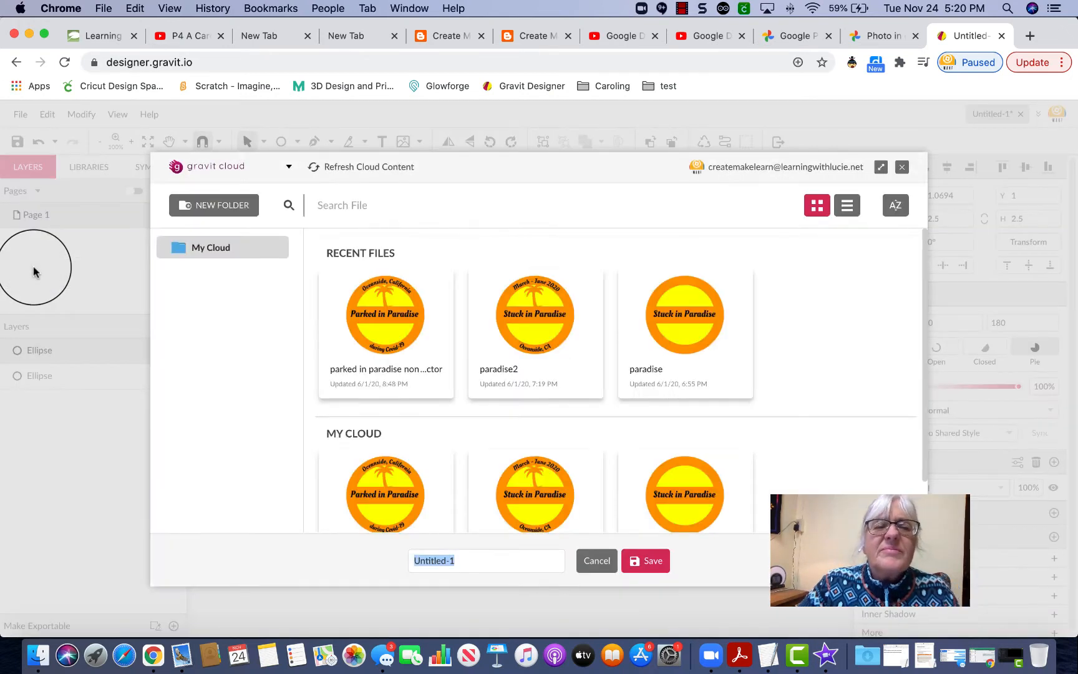
click(475, 557)
drag(476, 559, 385, 553)
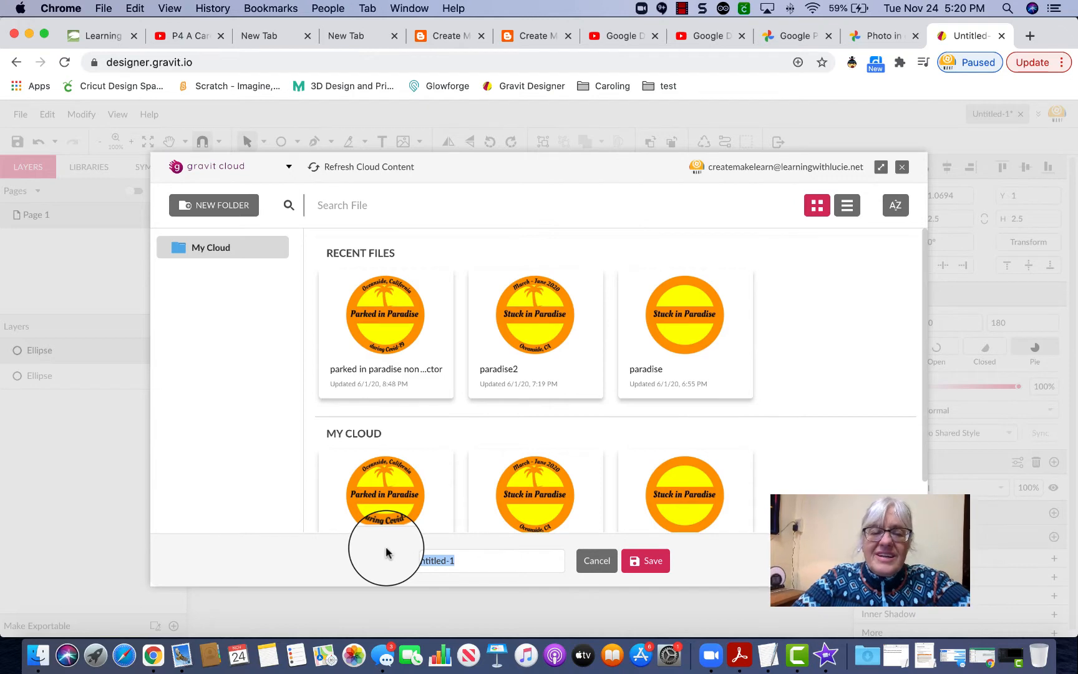
text(Holiday Ornament Simp)
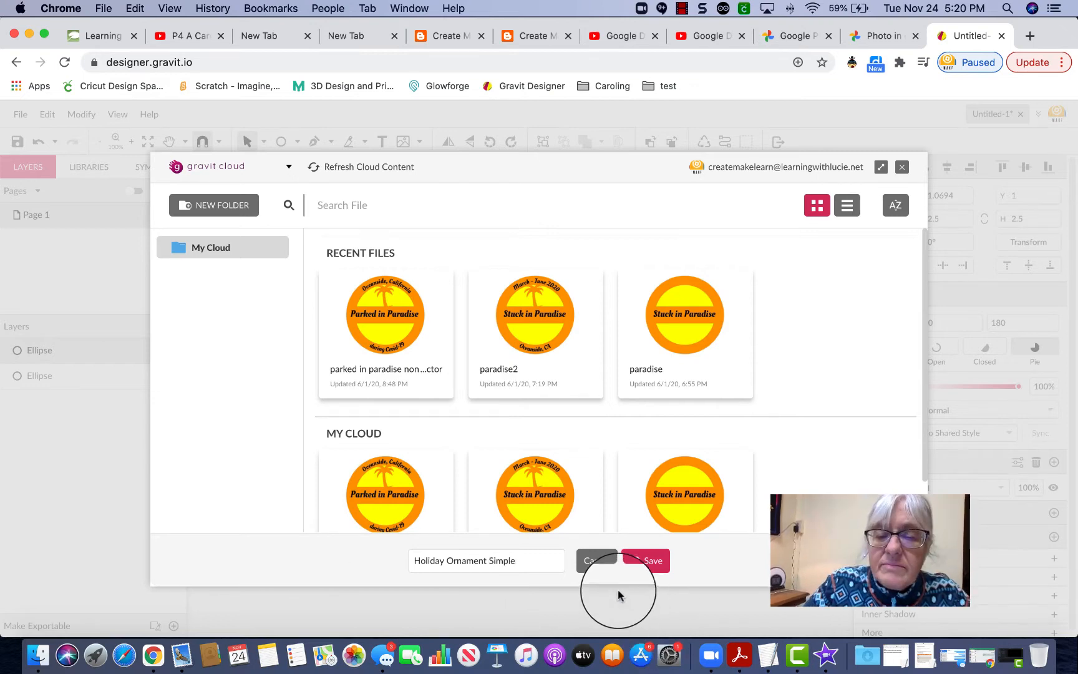
click(654, 560)
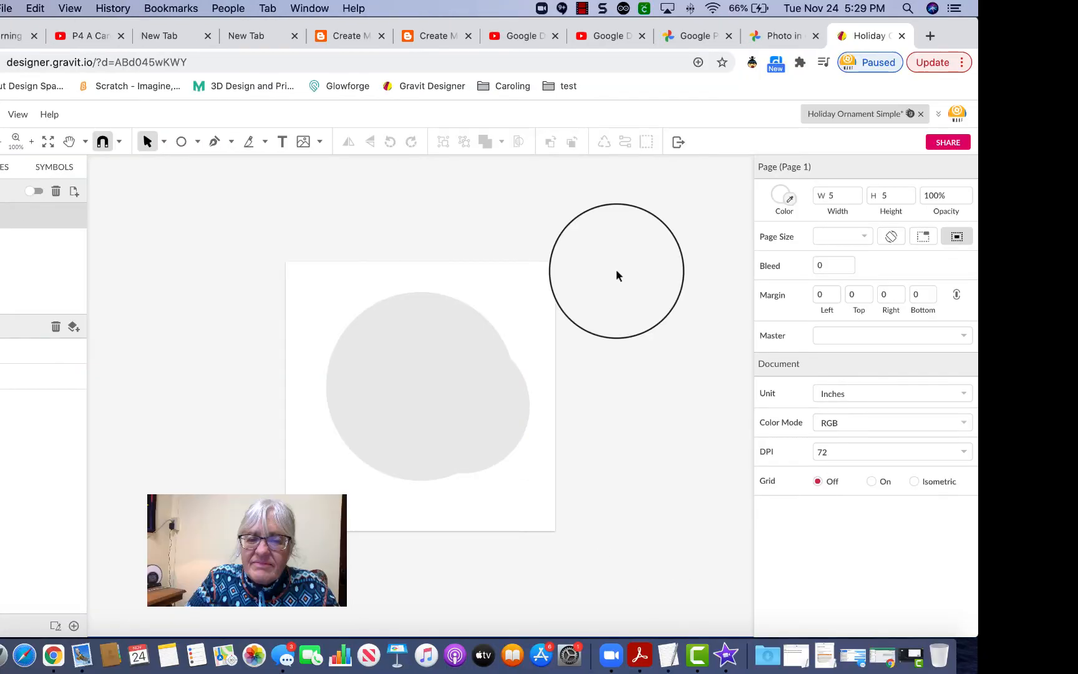
Step: Select the large and small circles in turn to examine the outline, size and position of each
drag(616, 269, 490, 349)
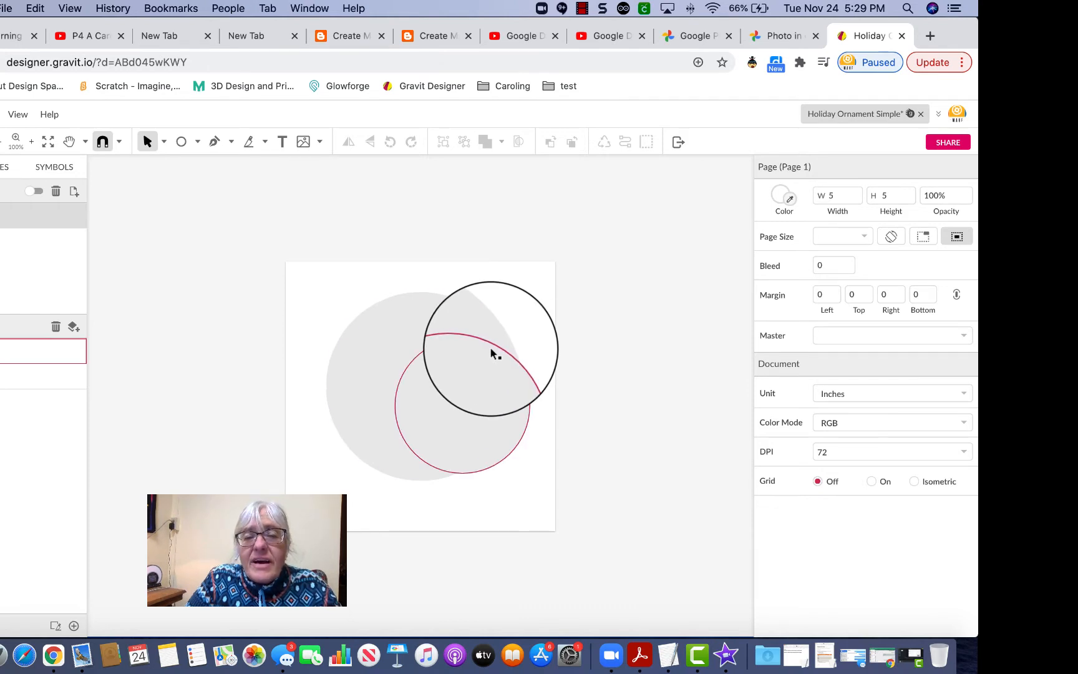
click(493, 354)
click(420, 302)
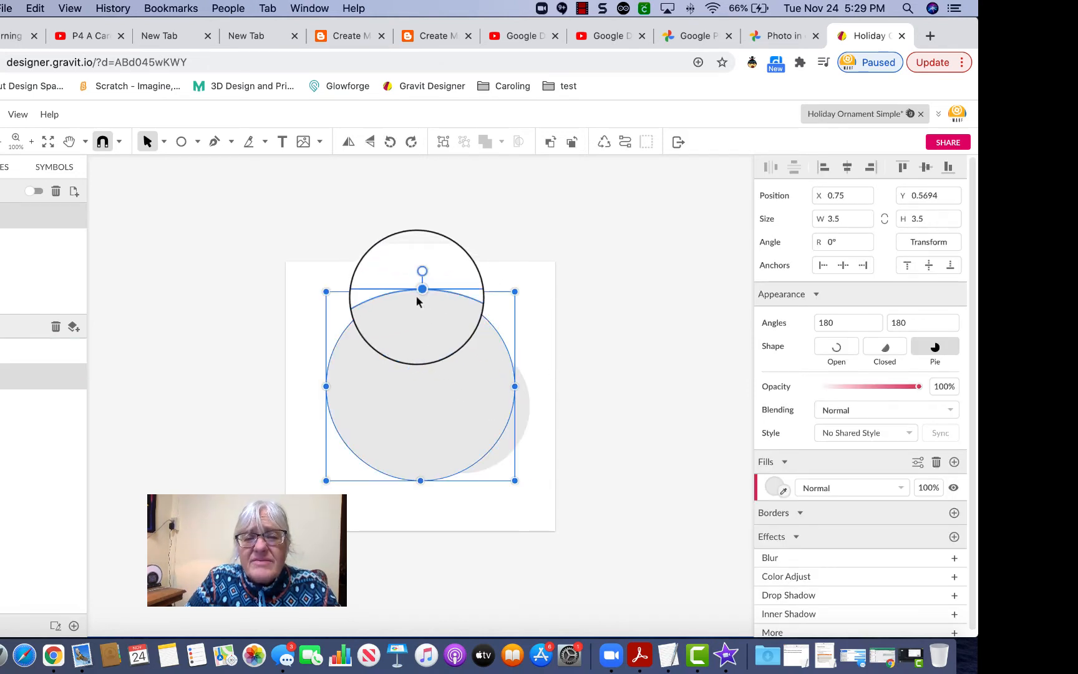
click(515, 396)
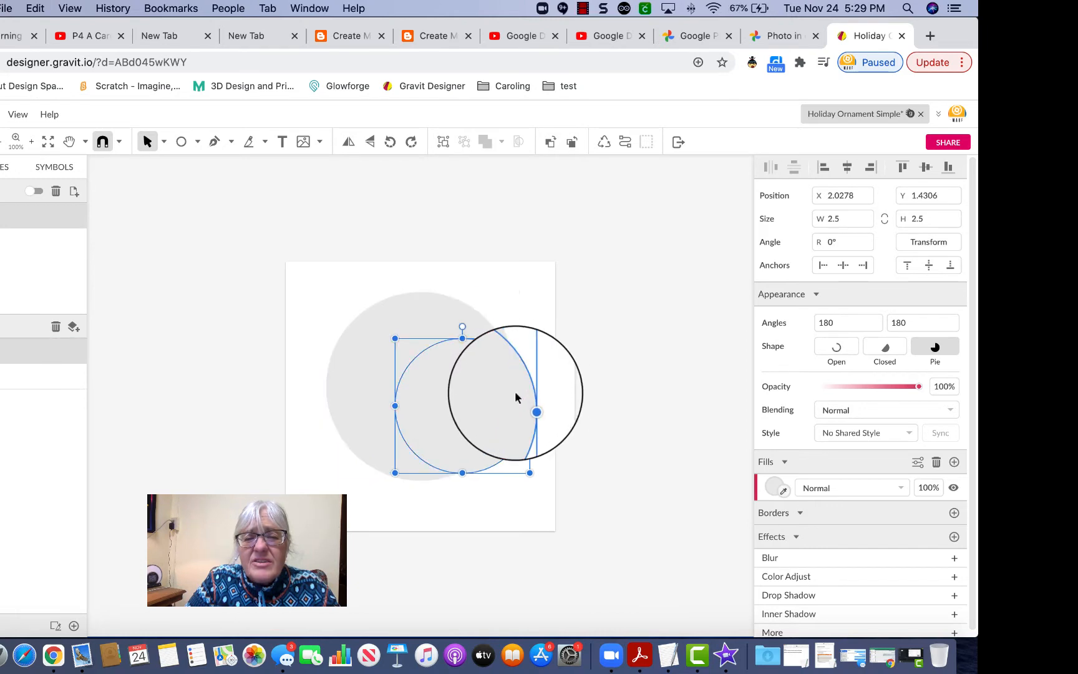
click(435, 309)
click(474, 352)
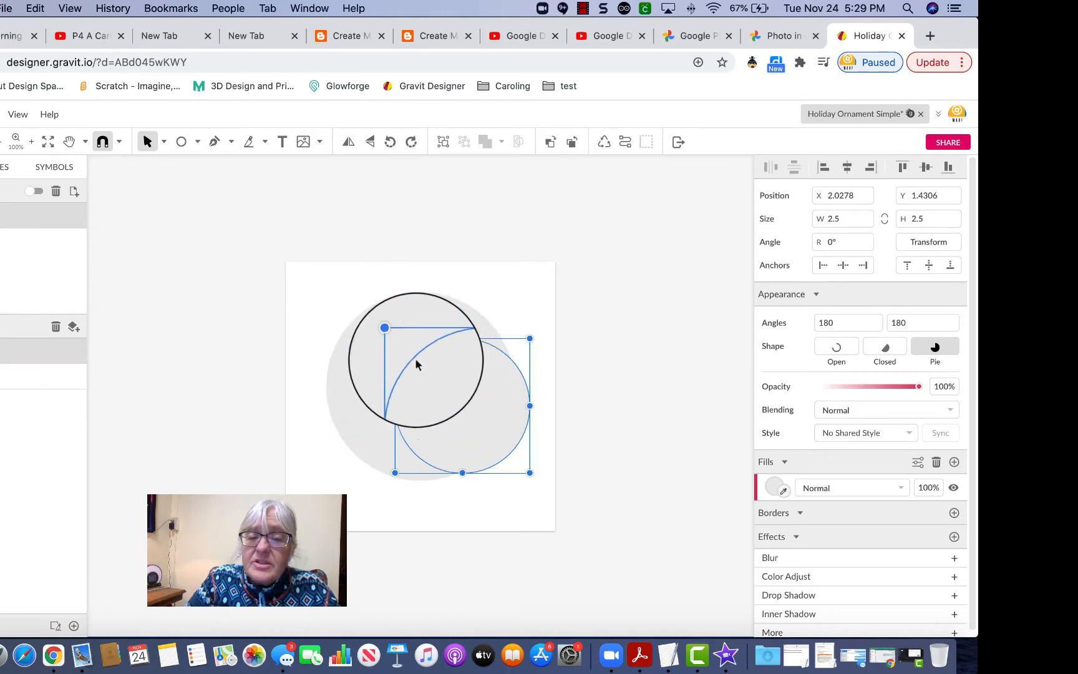
click(390, 318)
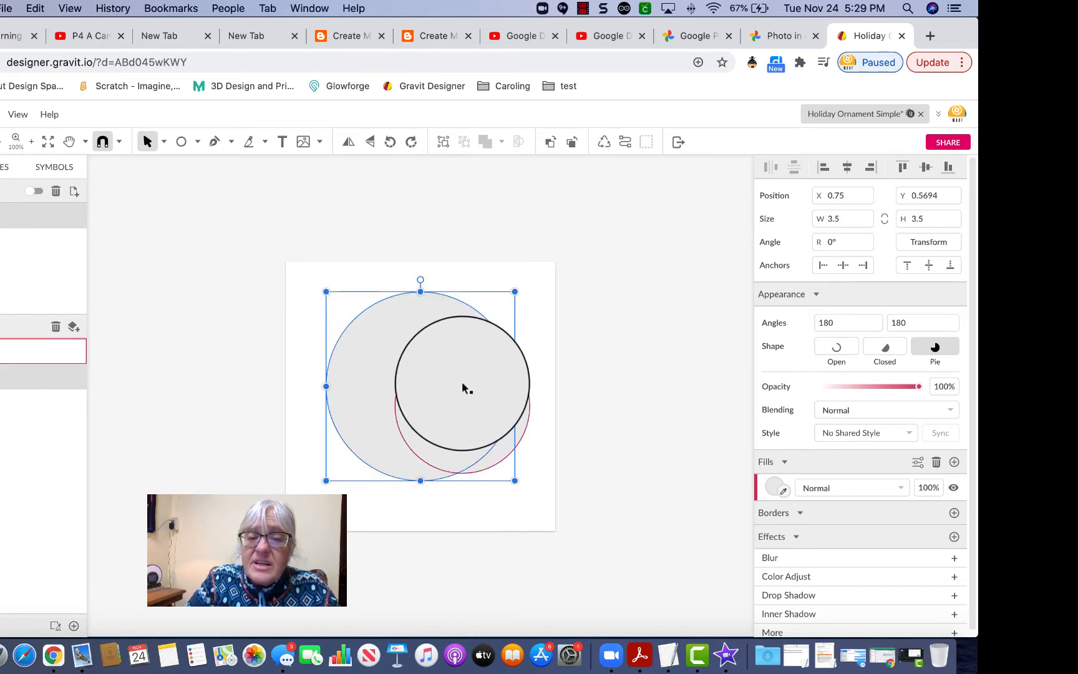
click(461, 381)
click(405, 304)
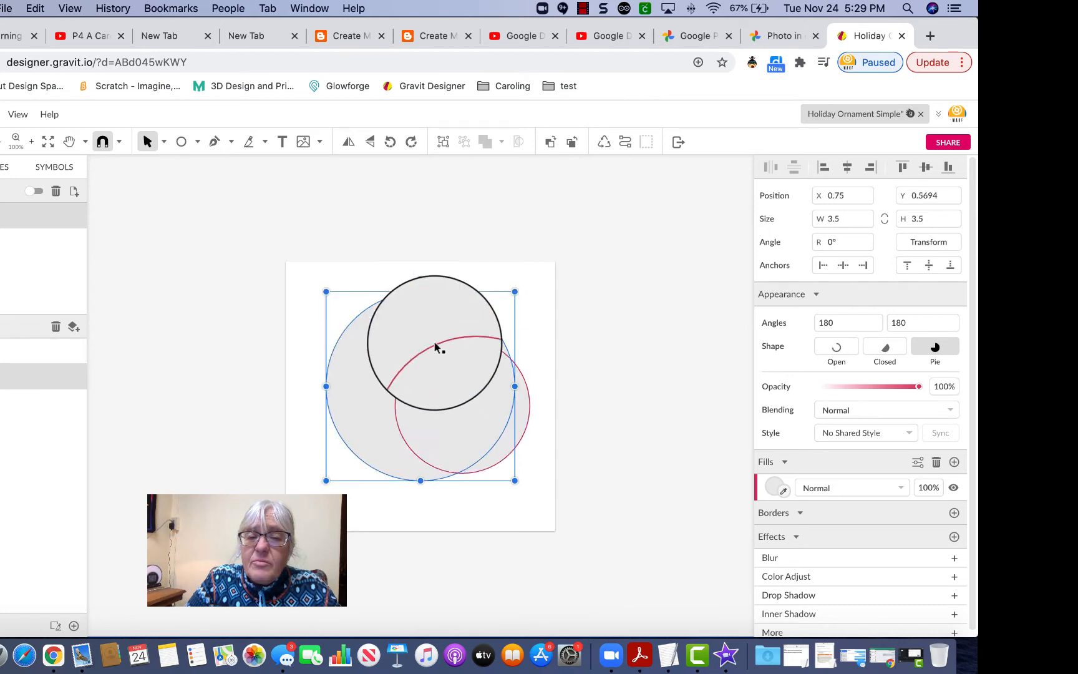
click(445, 360)
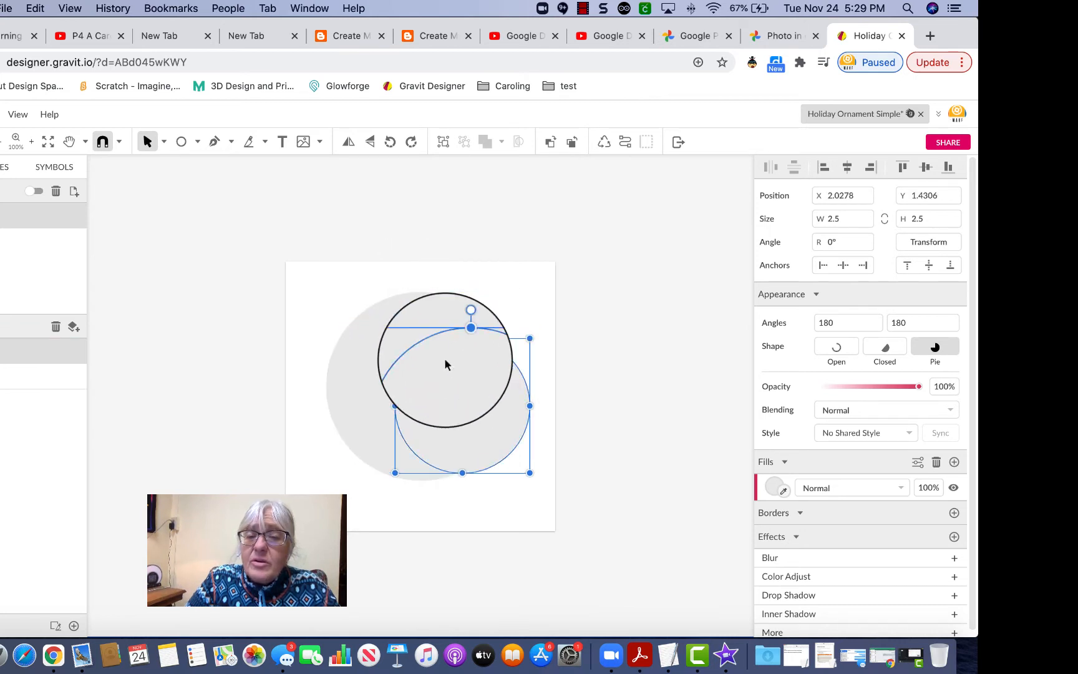
click(422, 319)
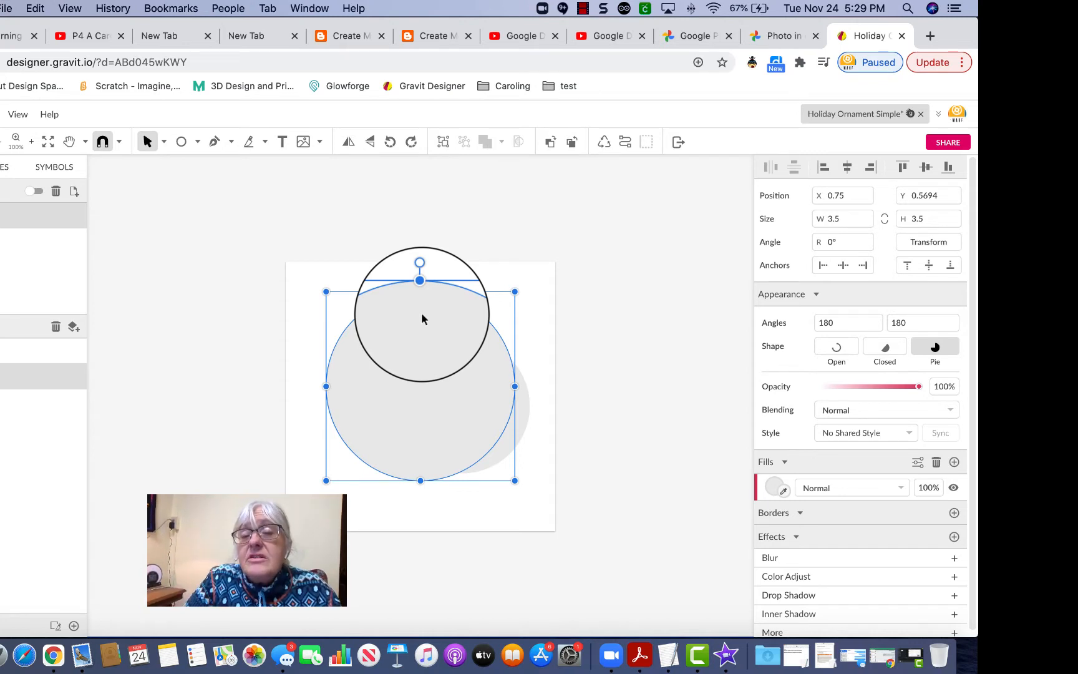
click(590, 359)
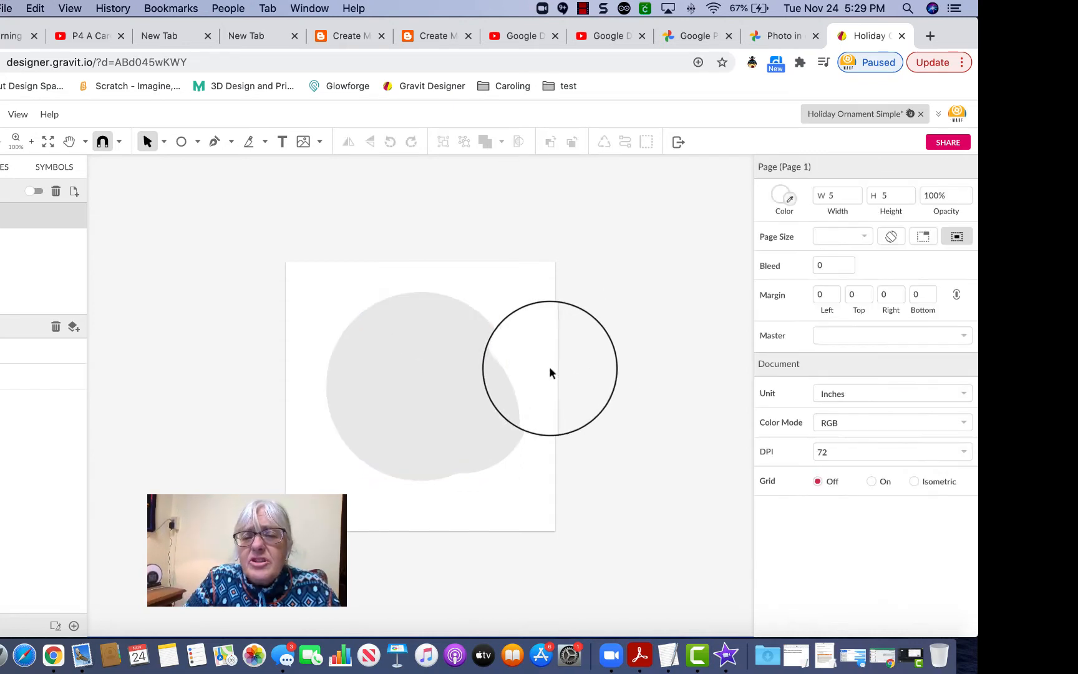
Step: Fill the smaller circle with yellow, #FFFF00
click(504, 387)
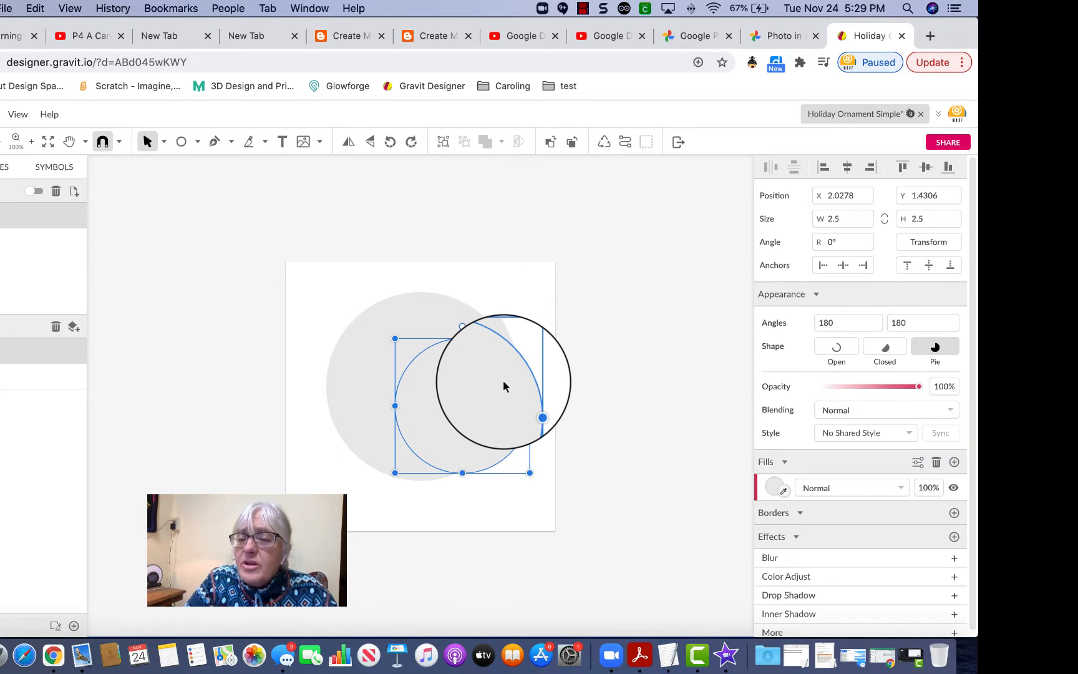
click(773, 486)
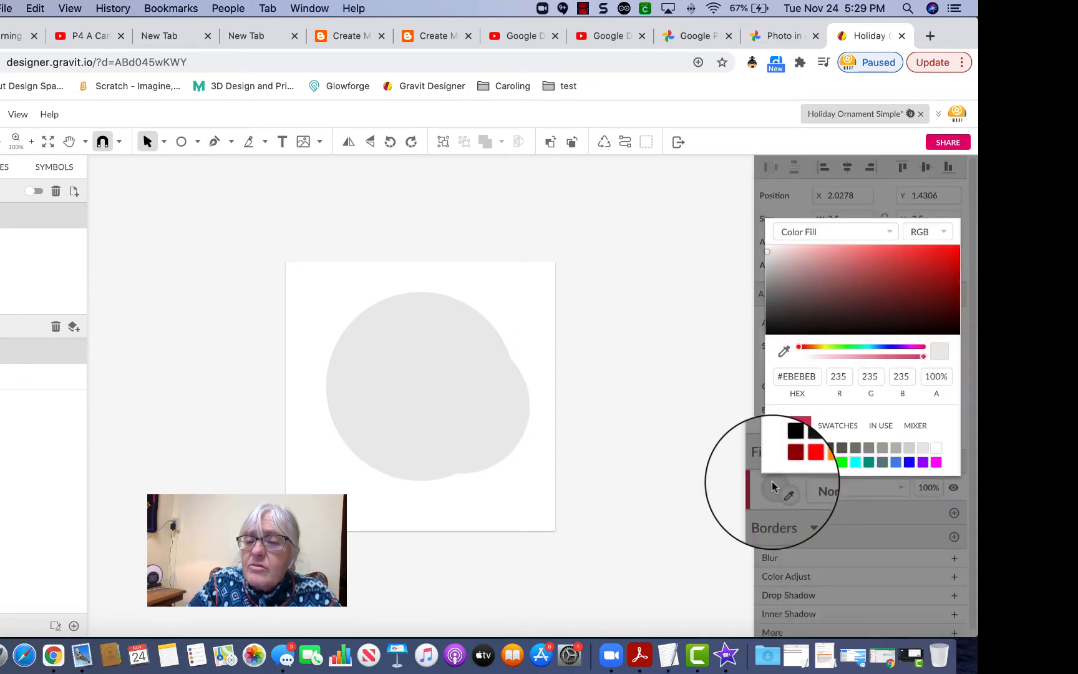
click(829, 462)
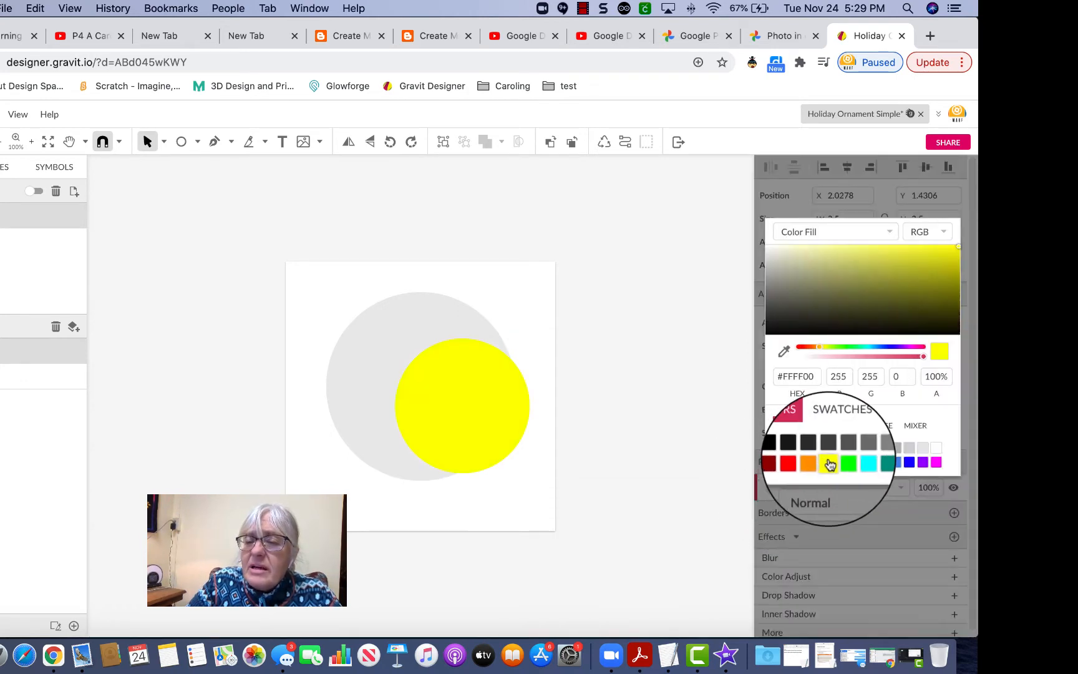
click(638, 393)
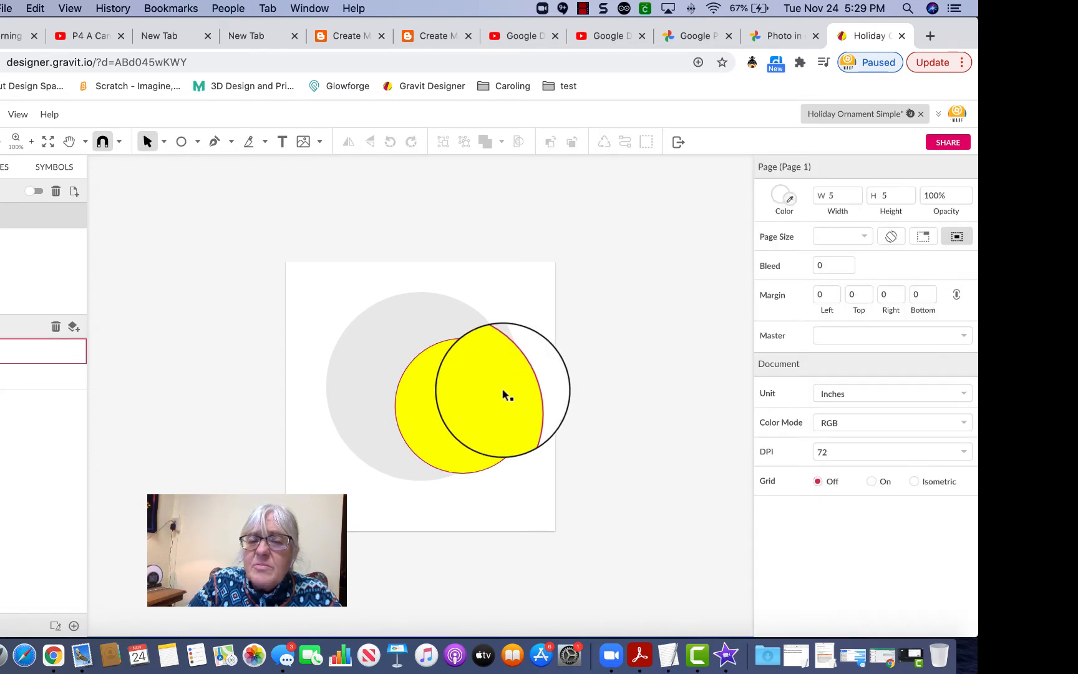
Step: Fill the larger circle with orange, #FF9900
drag(504, 387, 399, 331)
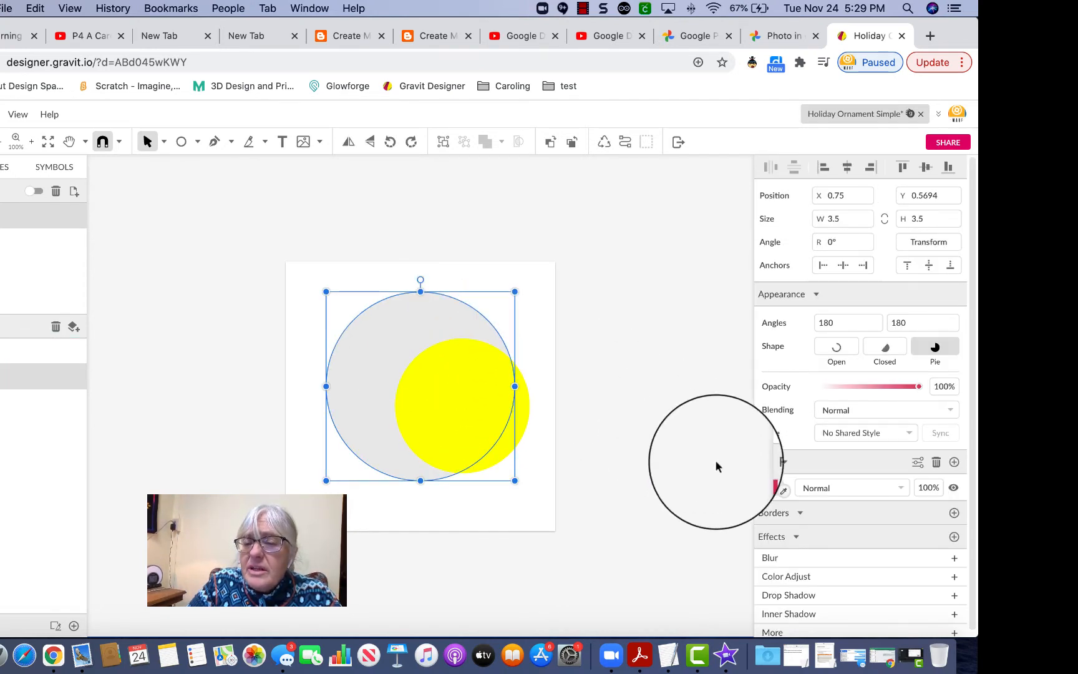
click(772, 490)
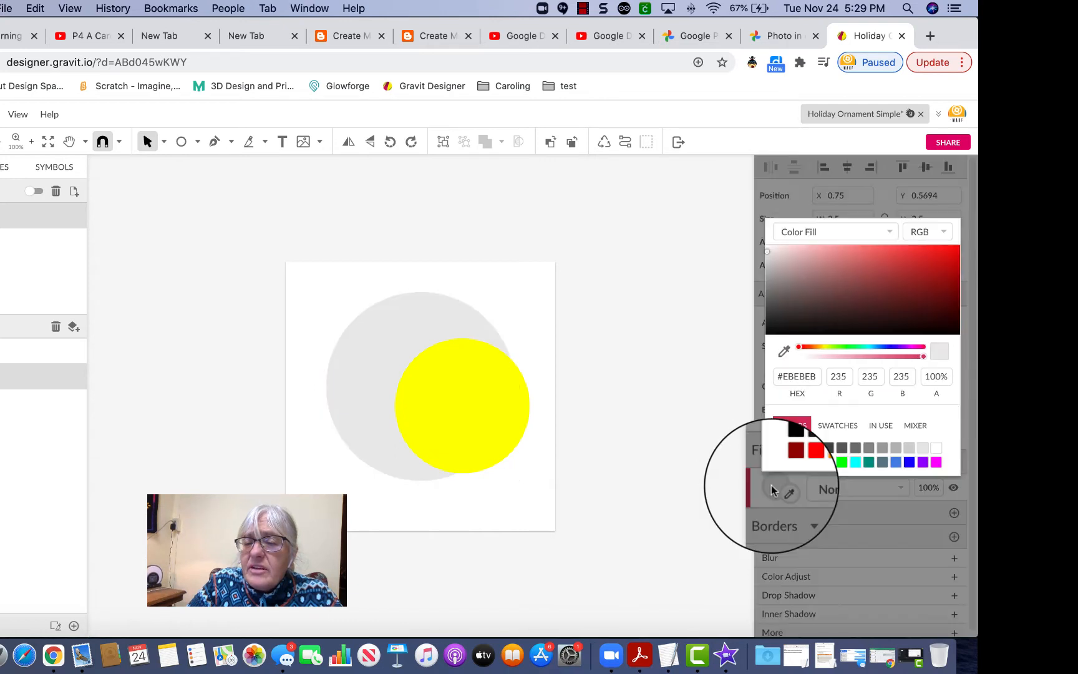
click(815, 461)
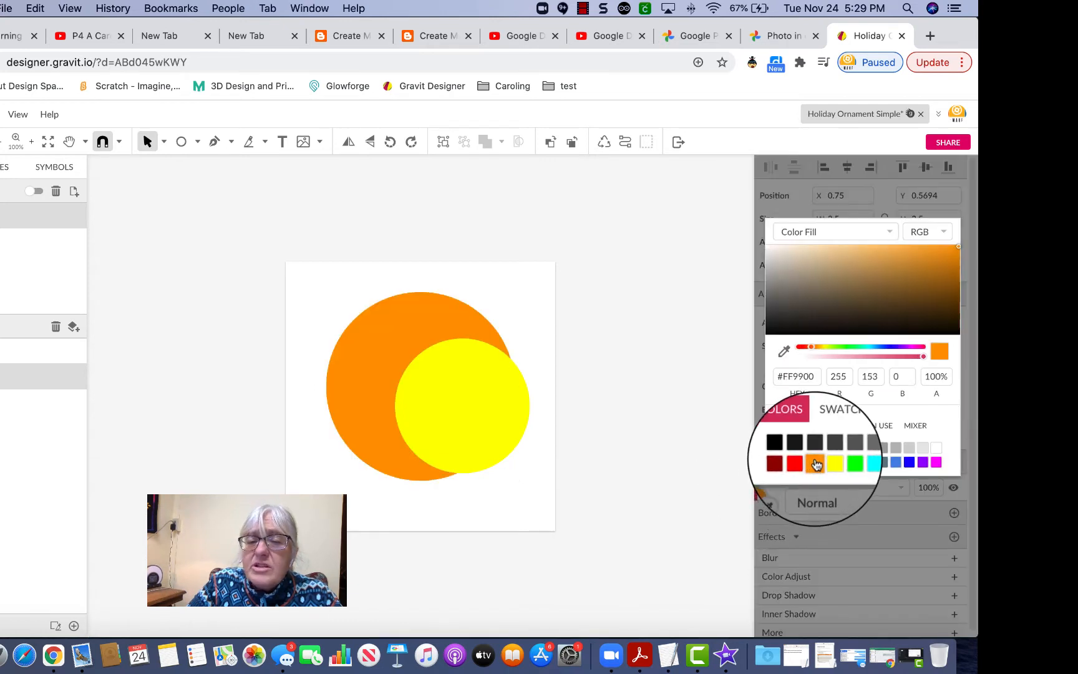
click(653, 410)
Step: Move the yellow circle sideways inside the orange circle to an X position of about 1.4 in
drag(651, 403, 396, 371)
click(437, 384)
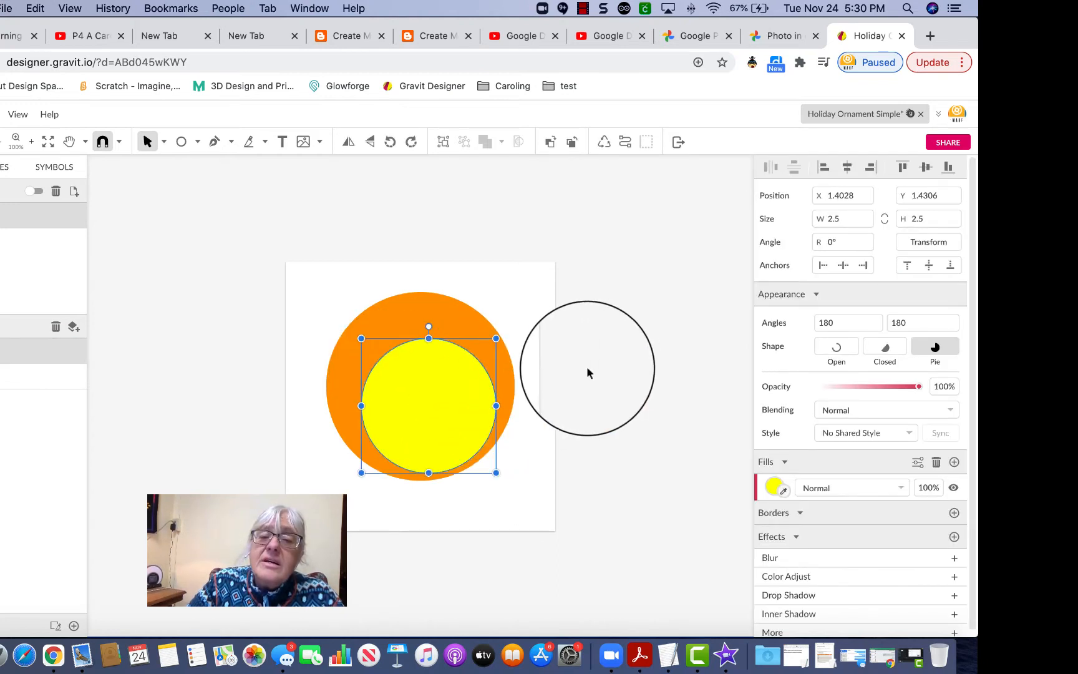
click(587, 366)
mouse_move(415, 397)
mouse_down()
mouse_move(464, 289)
mouse_move(421, 301)
mouse_move(421, 414)
mouse_move(535, 368)
mouse_move(370, 380)
mouse_move(435, 390)
mouse_up()
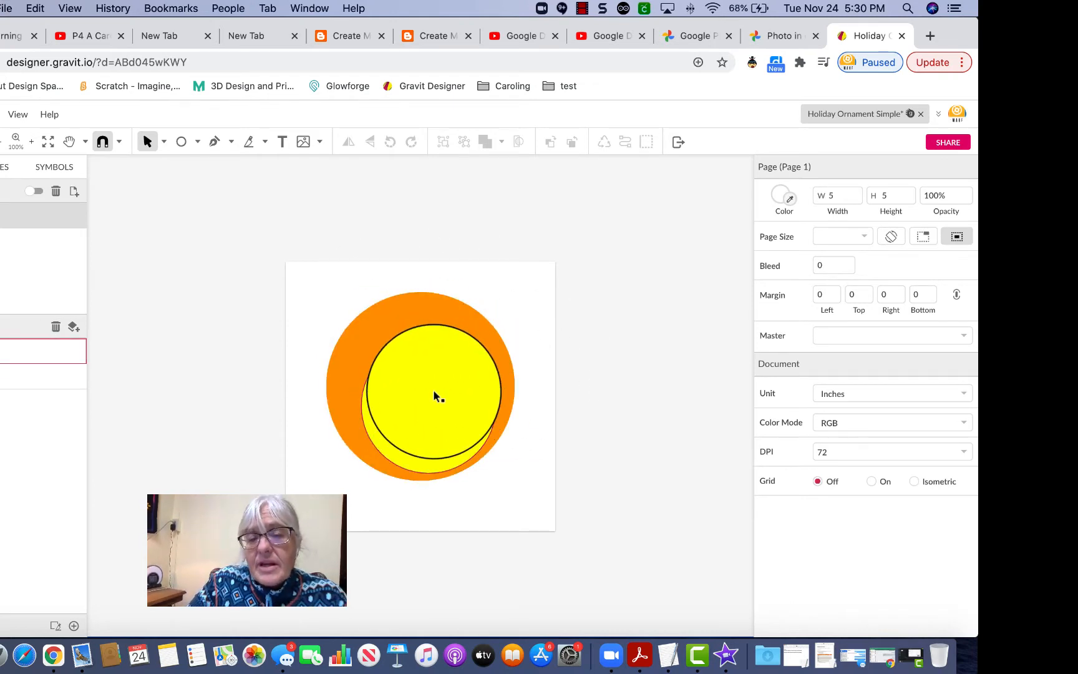
Step: Move the yellow circle off-centre over the orange circle's lower edge, to about X 1.85 in, Y 1.90 in
click(434, 390)
drag(577, 329, 416, 406)
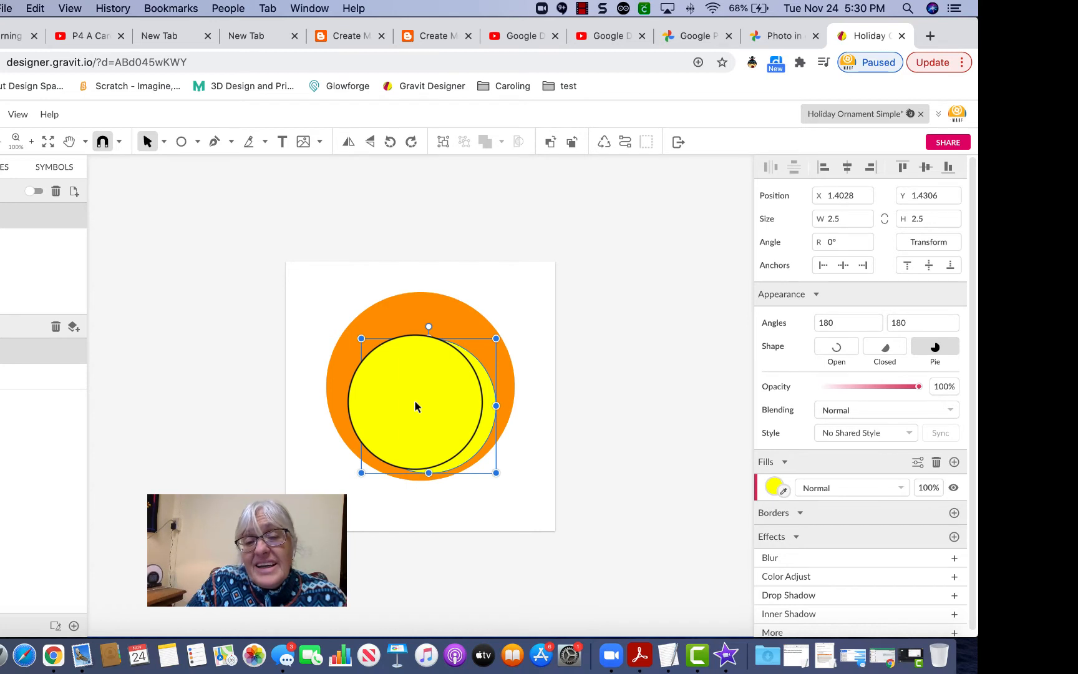
drag(415, 407, 439, 432)
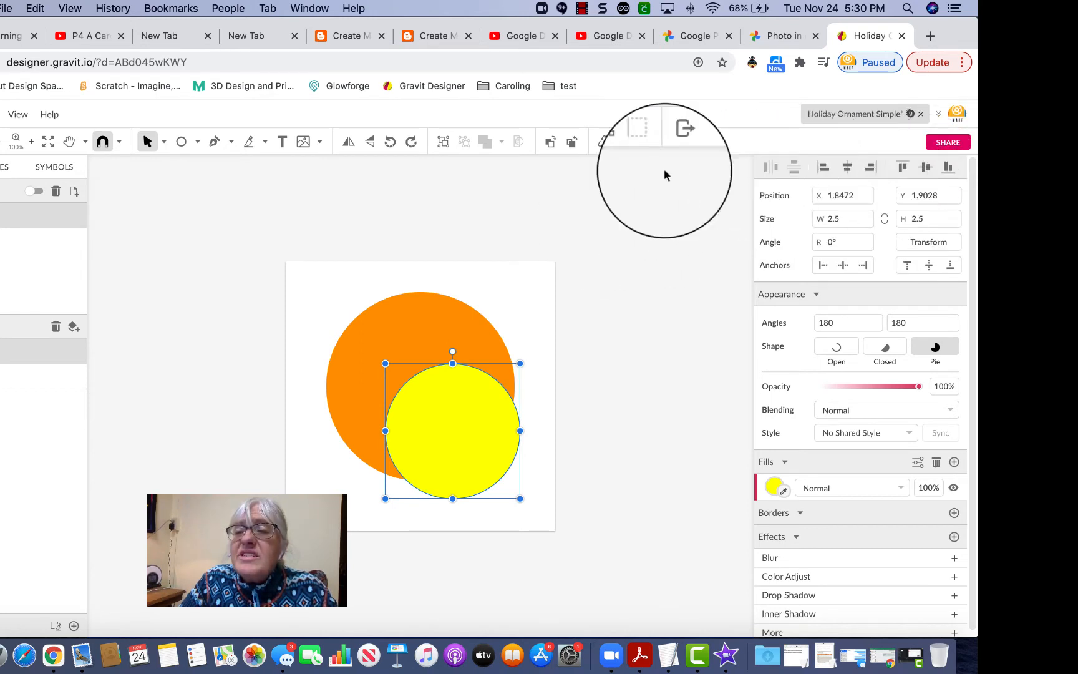
click(618, 298)
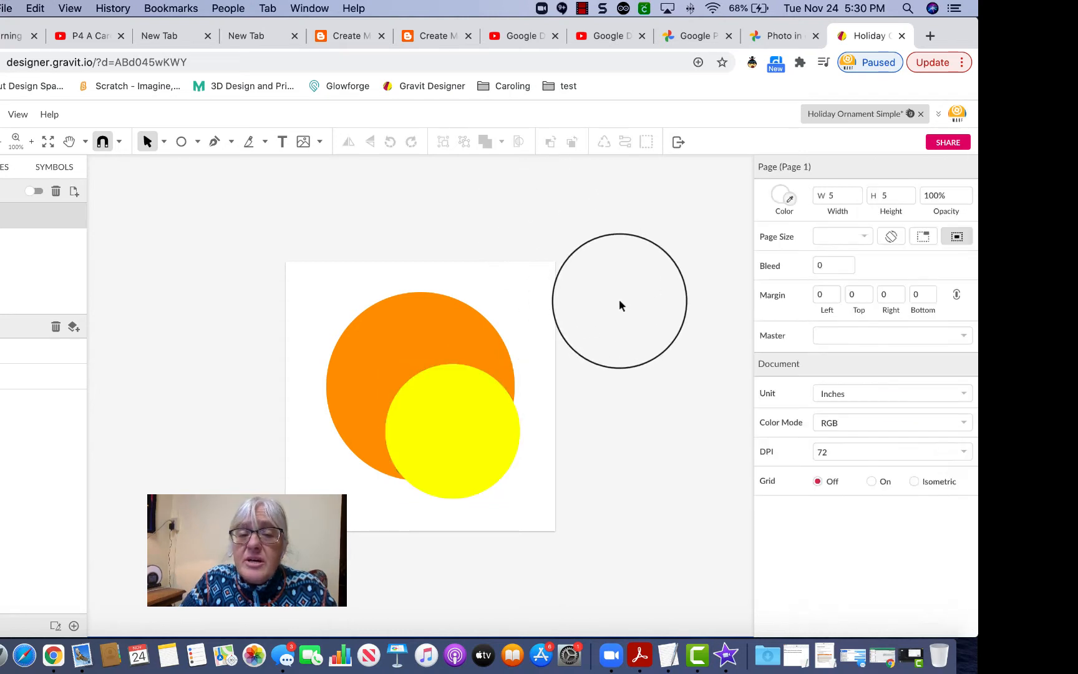
Step: Align the yellow and orange circles to each other on their horizontal and vertical centres so they are concentric
click(448, 400)
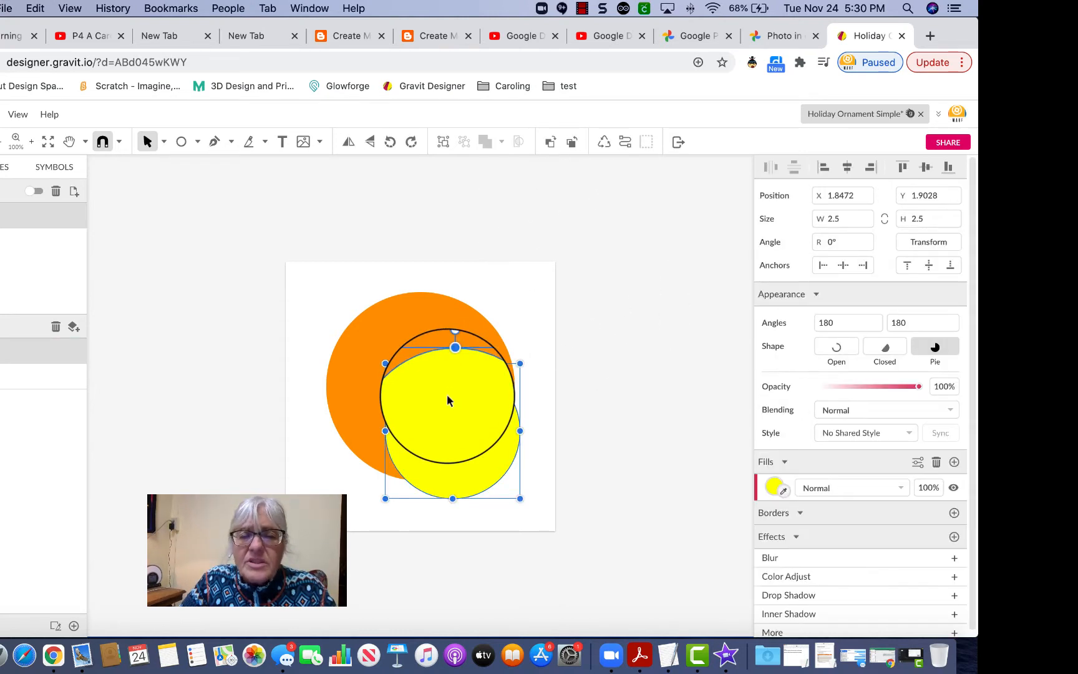
drag(446, 400, 412, 323)
shift+click(412, 323)
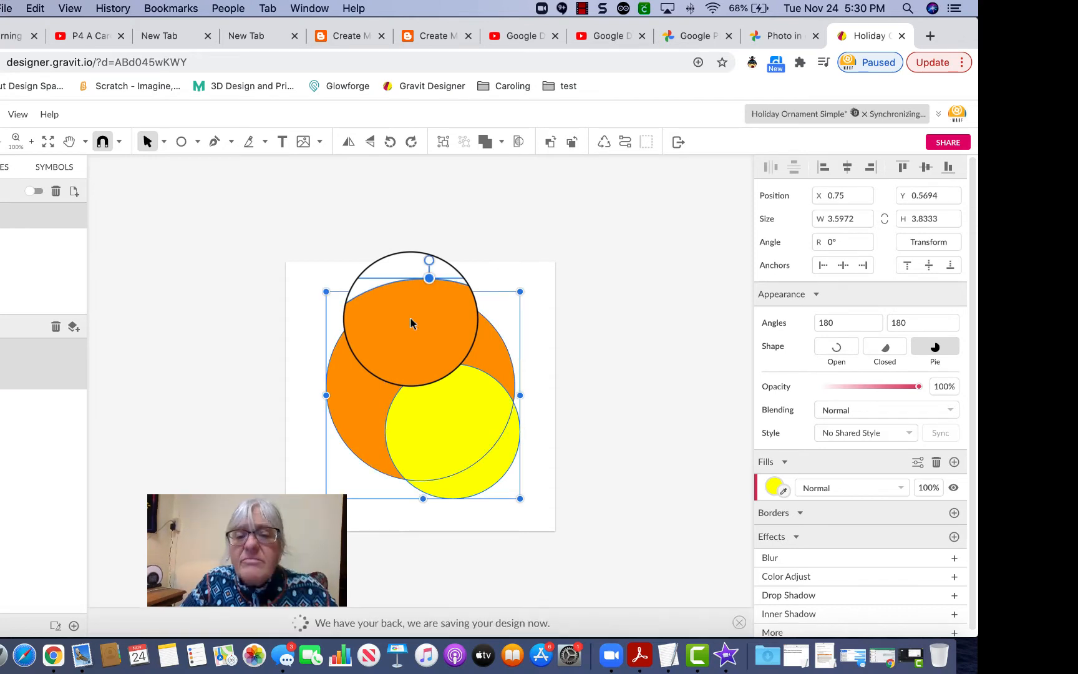
click(847, 168)
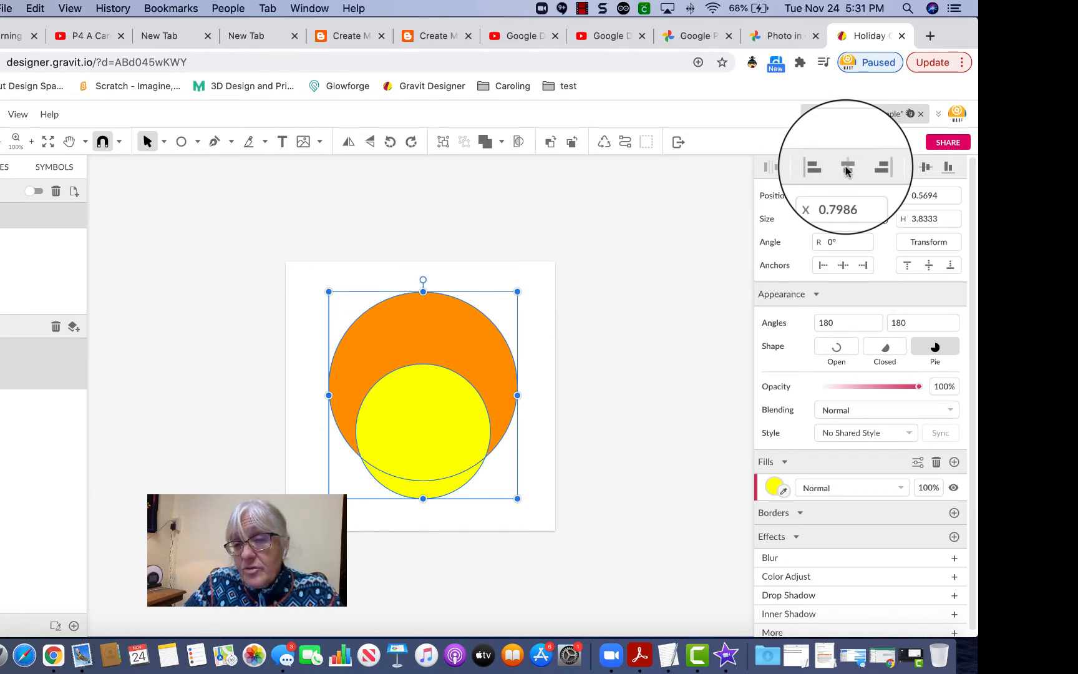
click(926, 168)
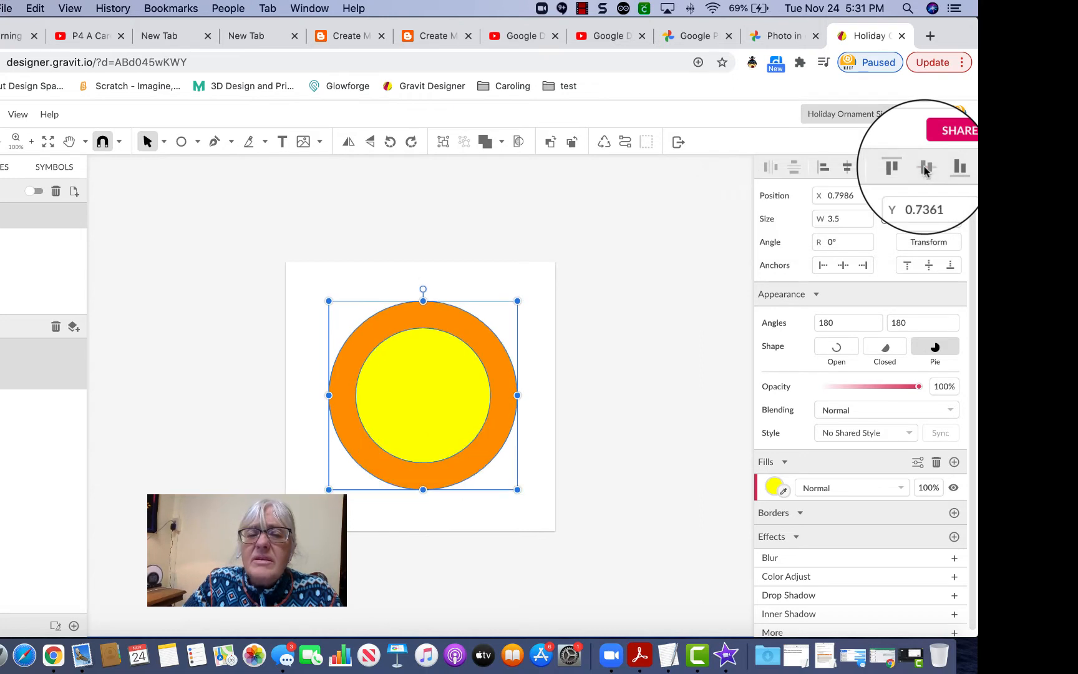
click(611, 407)
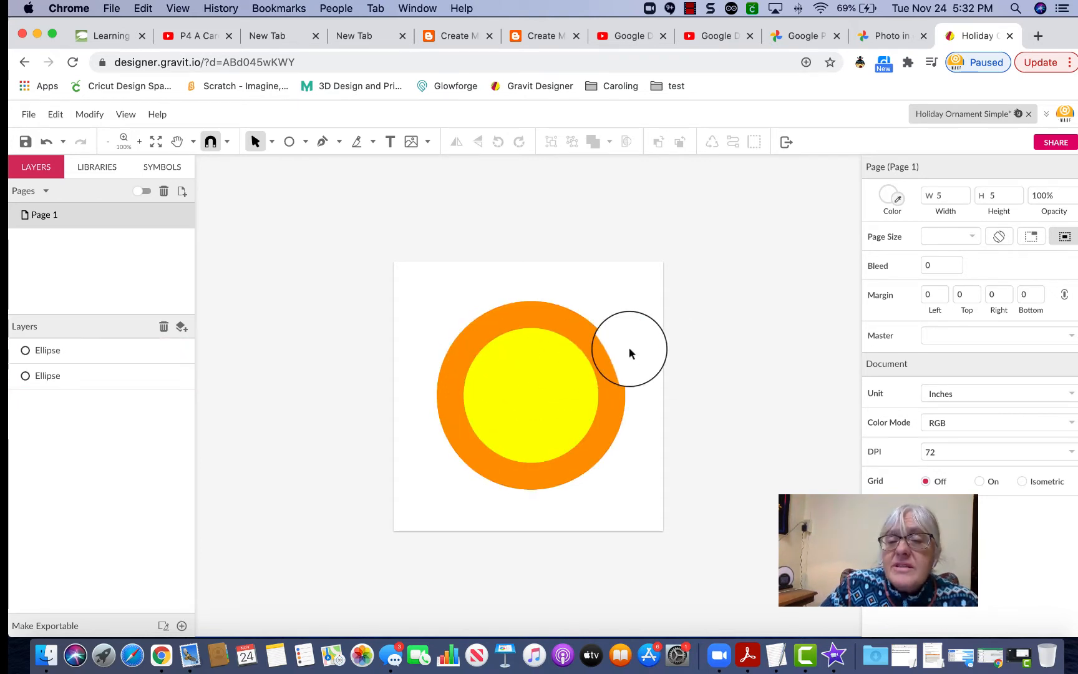
Step: Subtract the yellow circle from the orange circle and select the inner ellipse within the compound shape
click(560, 375)
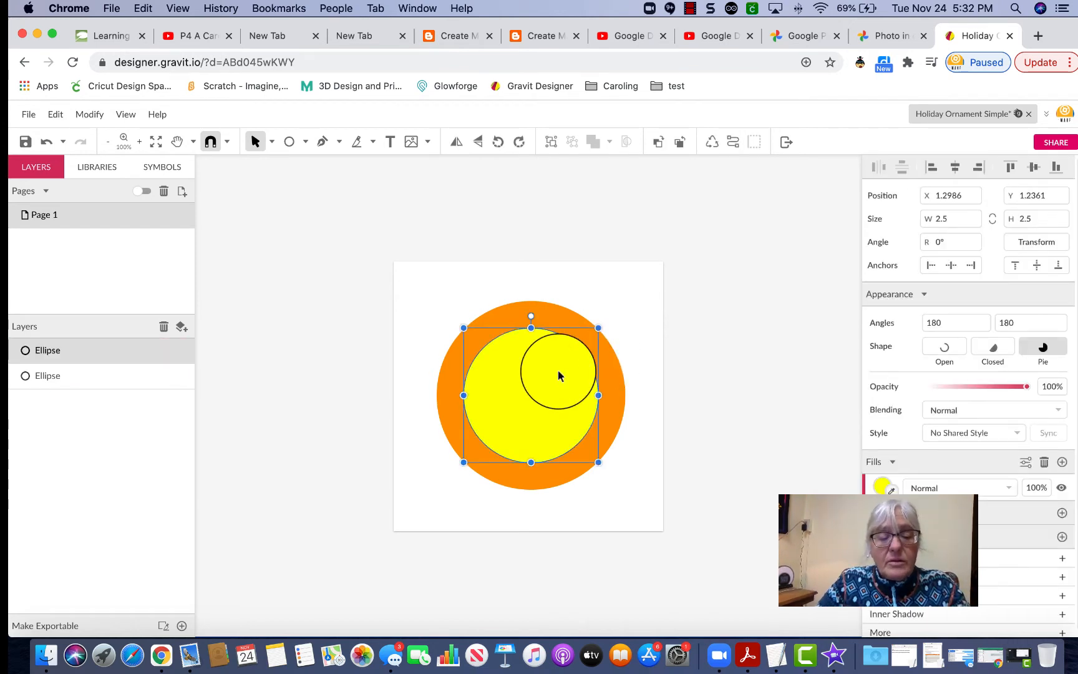
shift+click(561, 308)
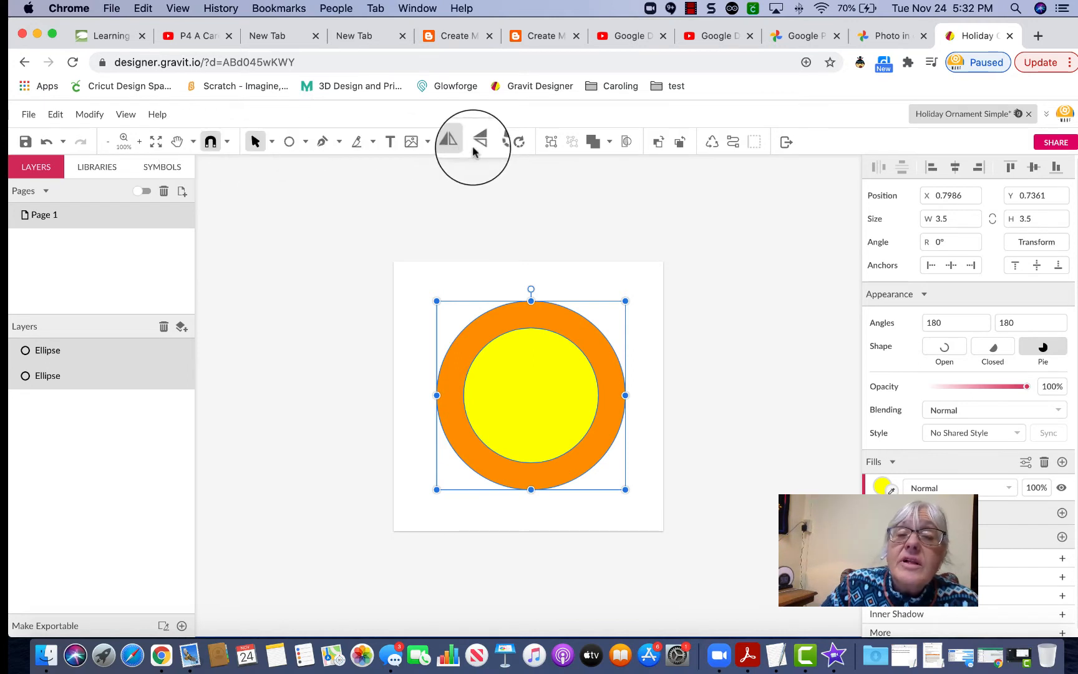
click(610, 144)
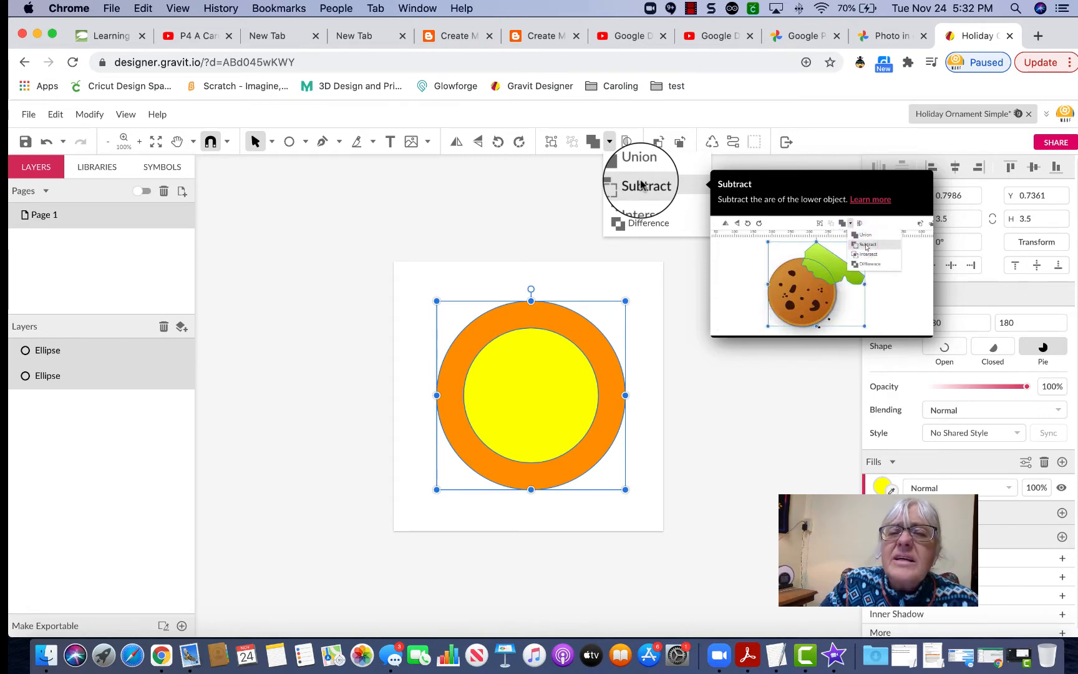
click(642, 186)
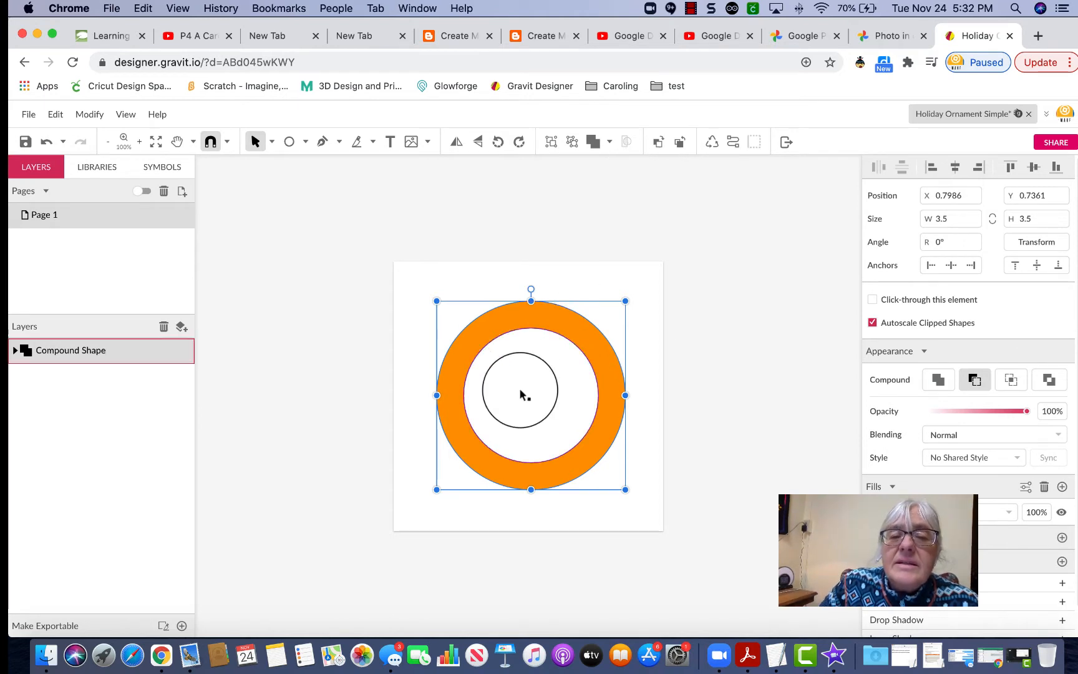
click(722, 319)
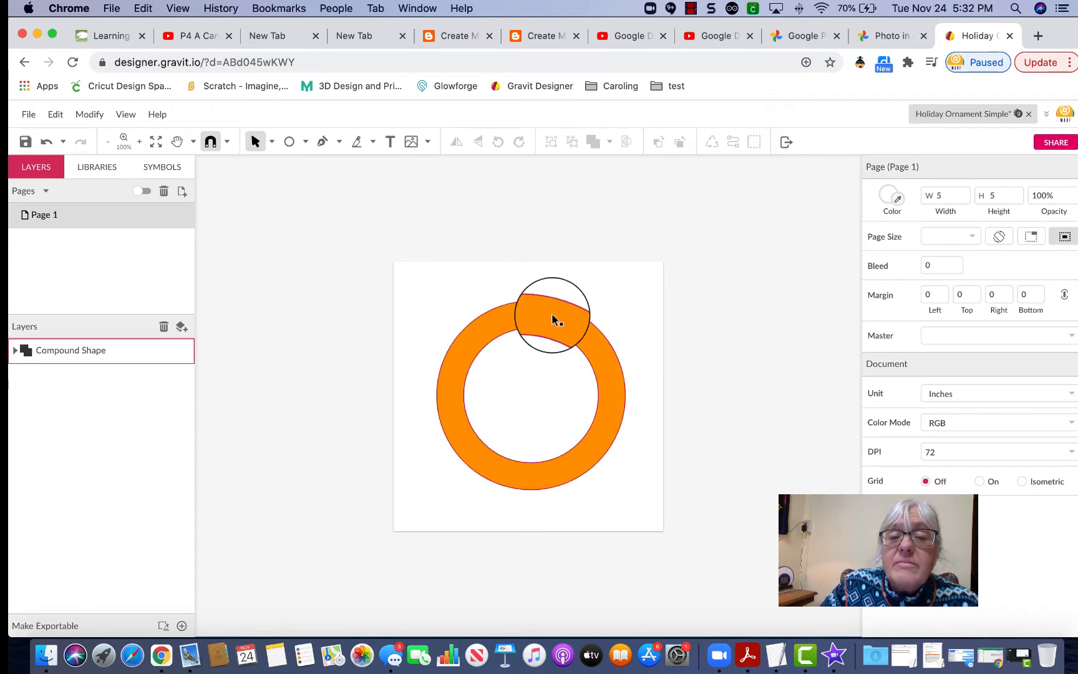
click(547, 343)
double_click(542, 351)
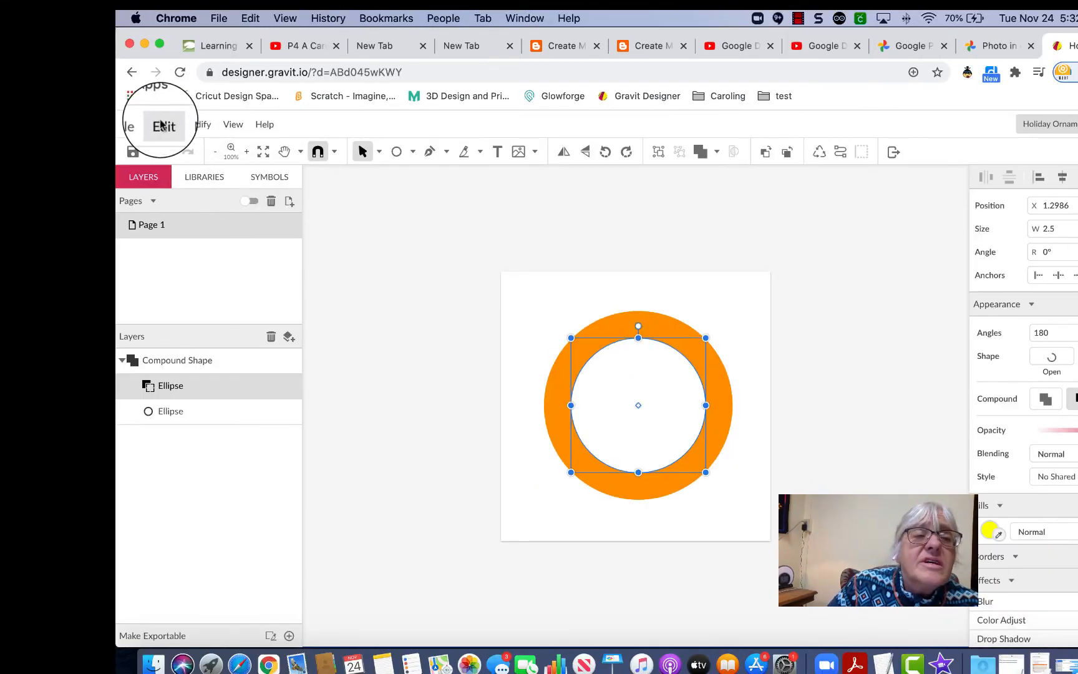
Step: Undo the subtraction of the yellow circle from the orange circle and clear the selection
click(157, 122)
click(177, 150)
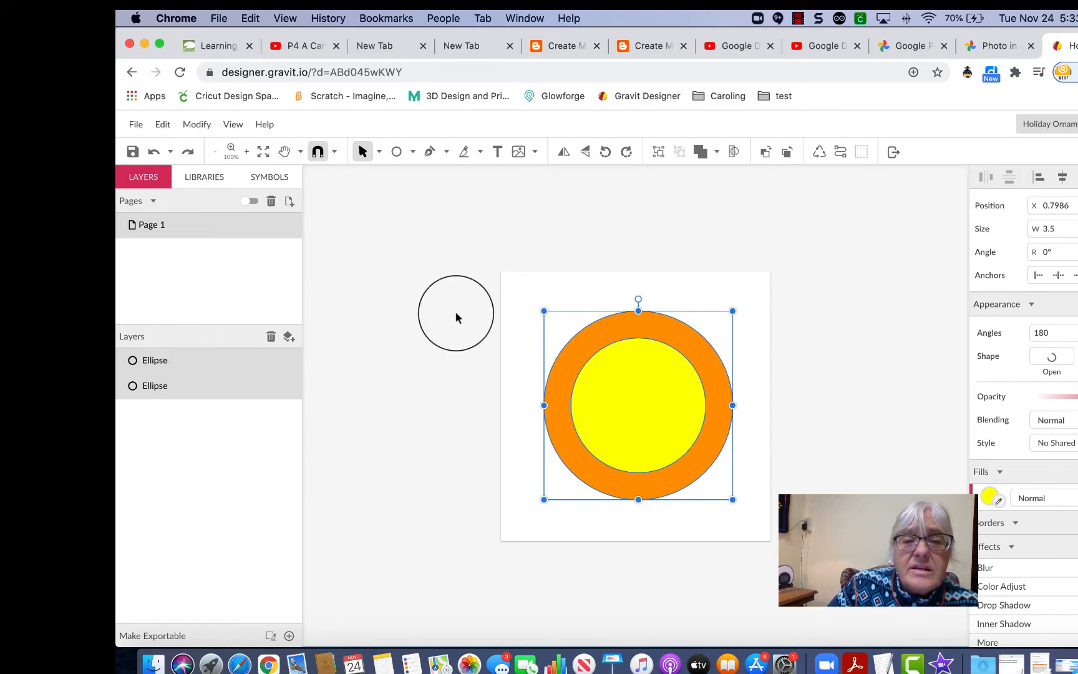
click(432, 259)
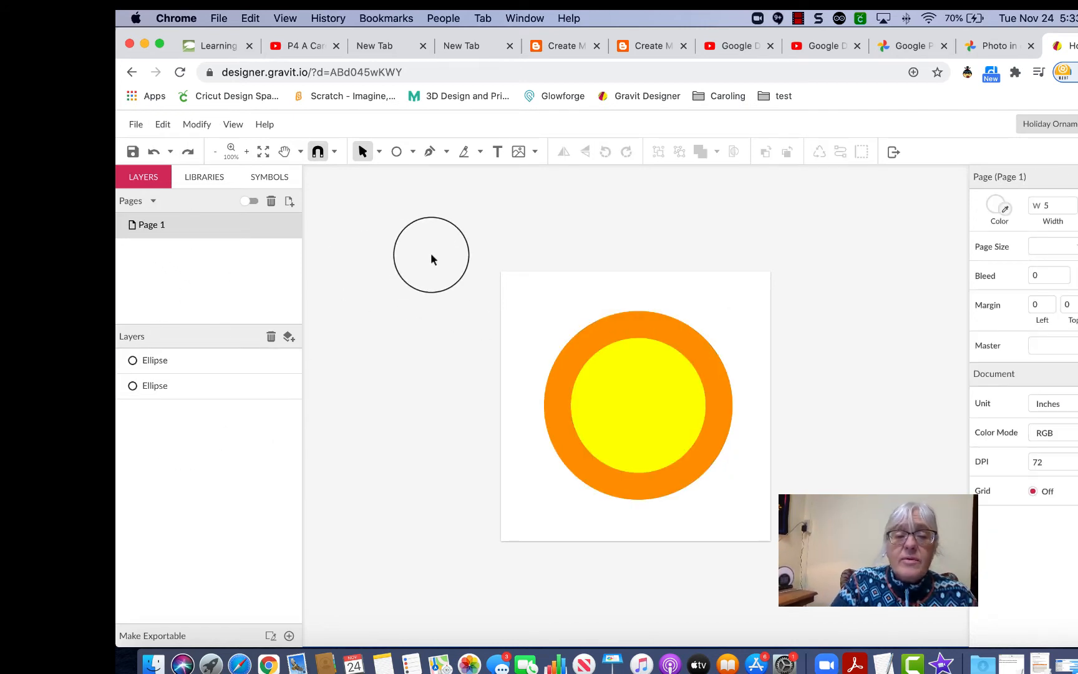
Step: Identify which layer holds the yellow circle and rename it "yellow smaller circle"
click(652, 338)
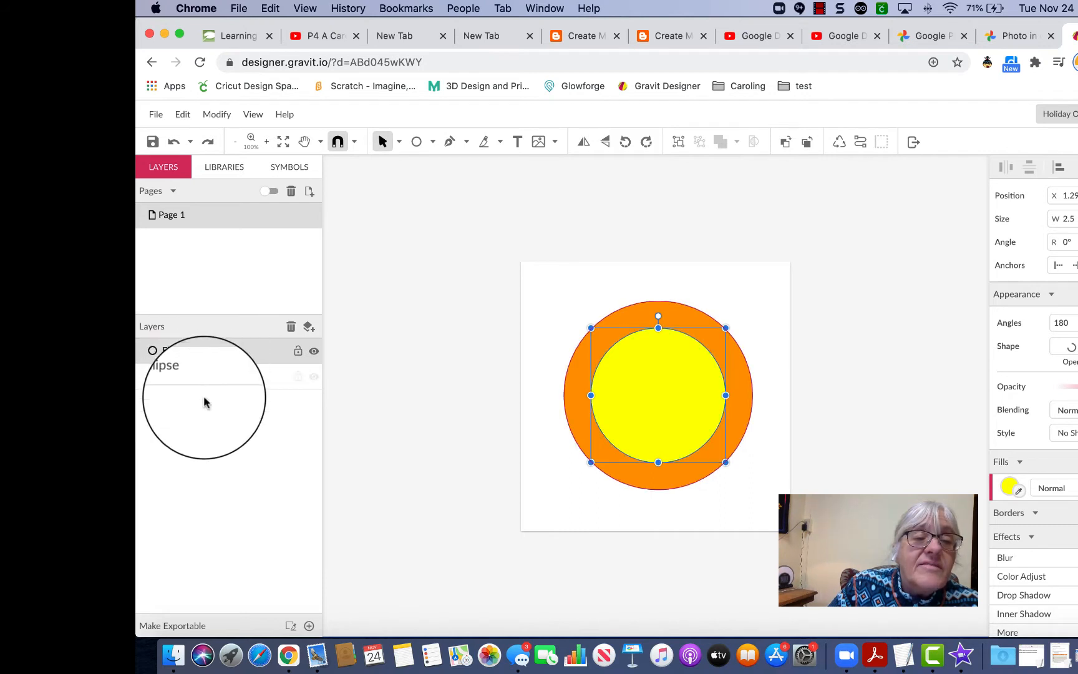
click(191, 350)
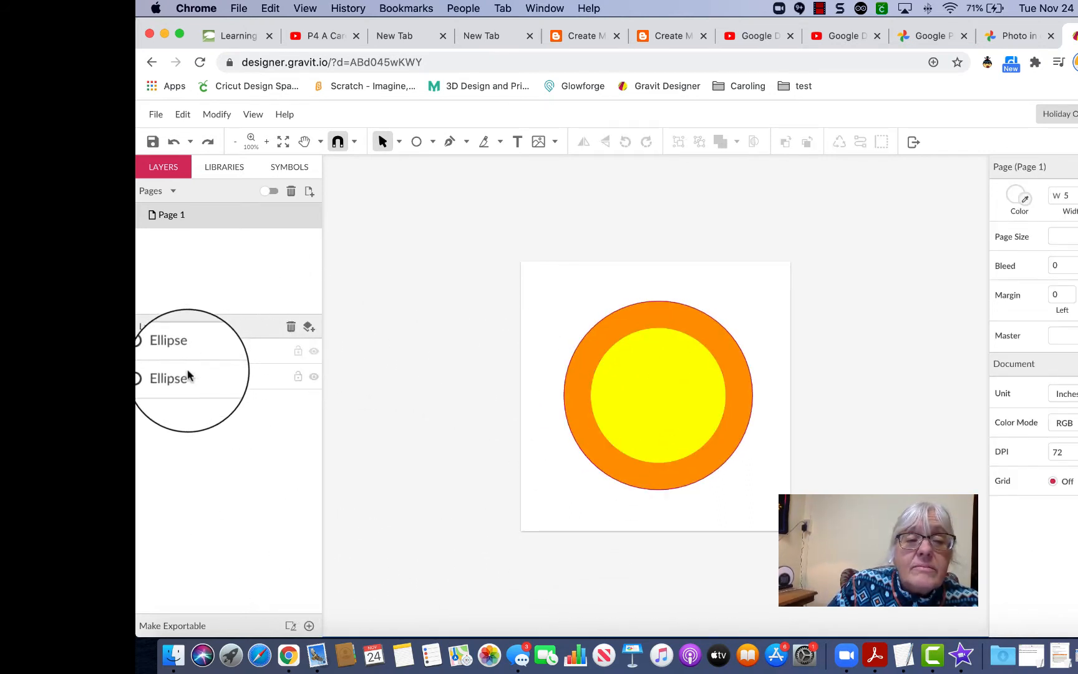
click(187, 375)
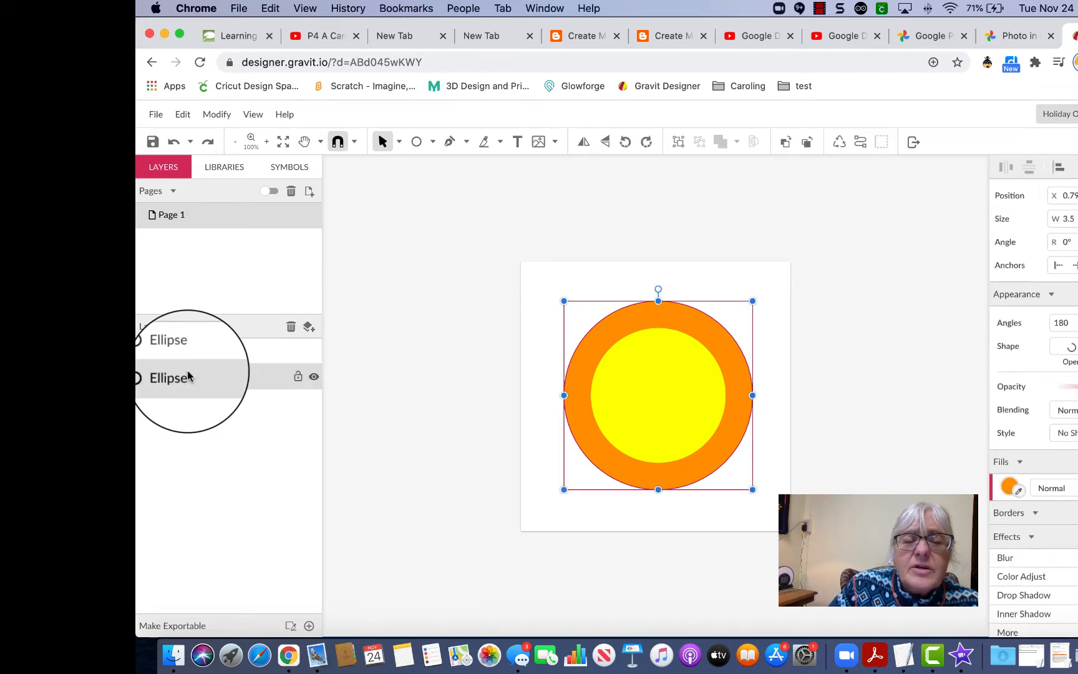
click(187, 351)
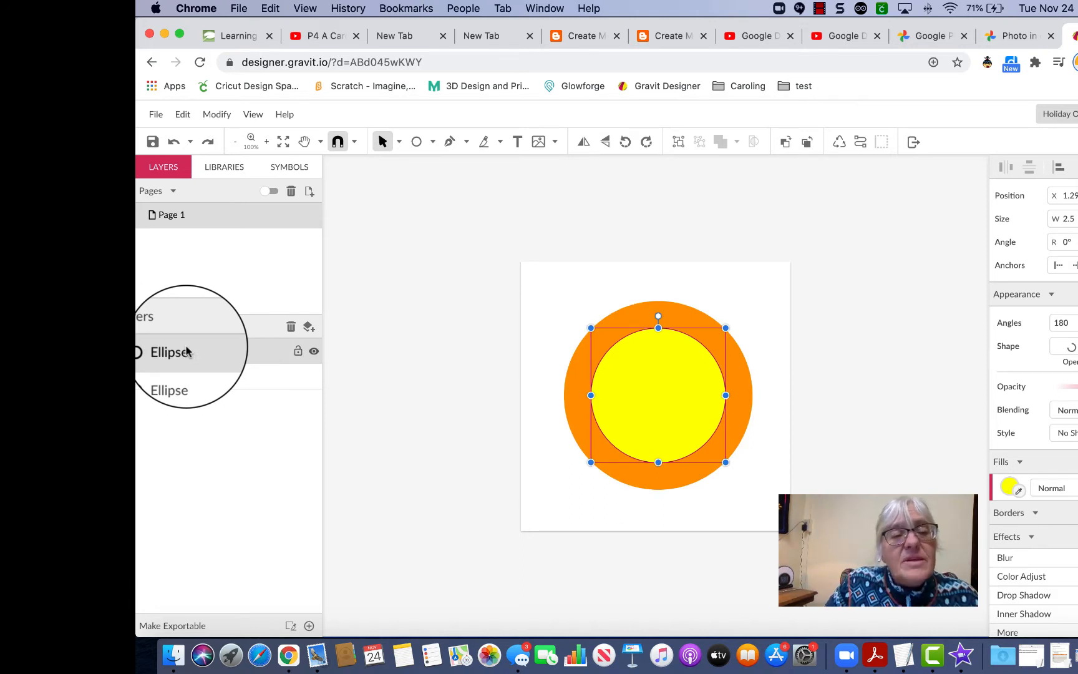
double_click(187, 352)
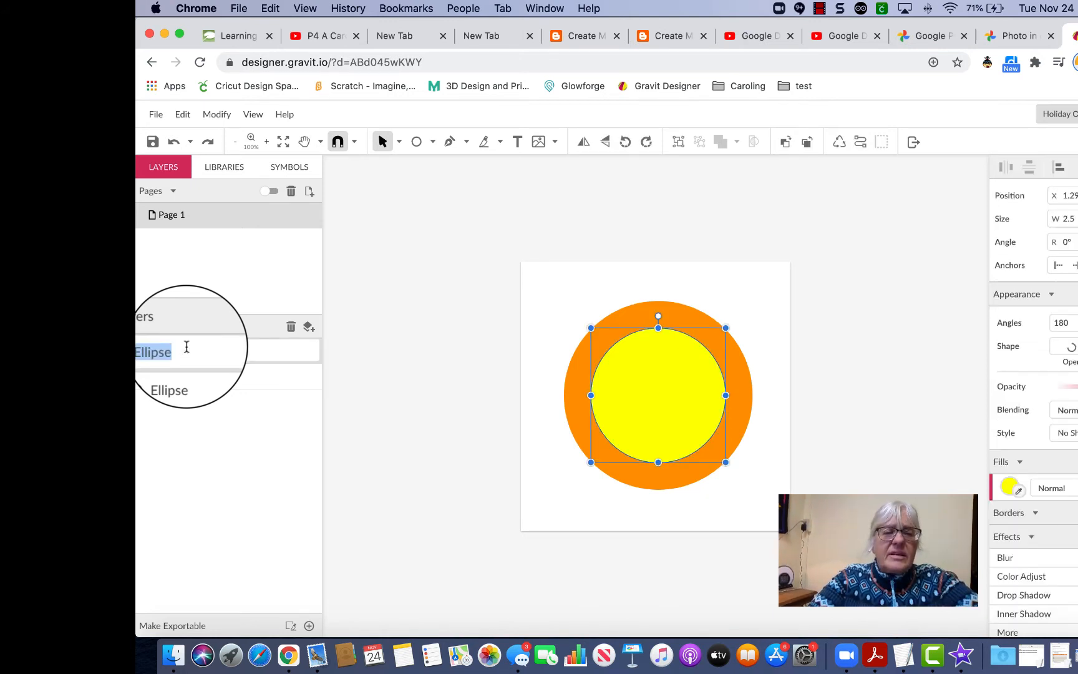
text(yel)
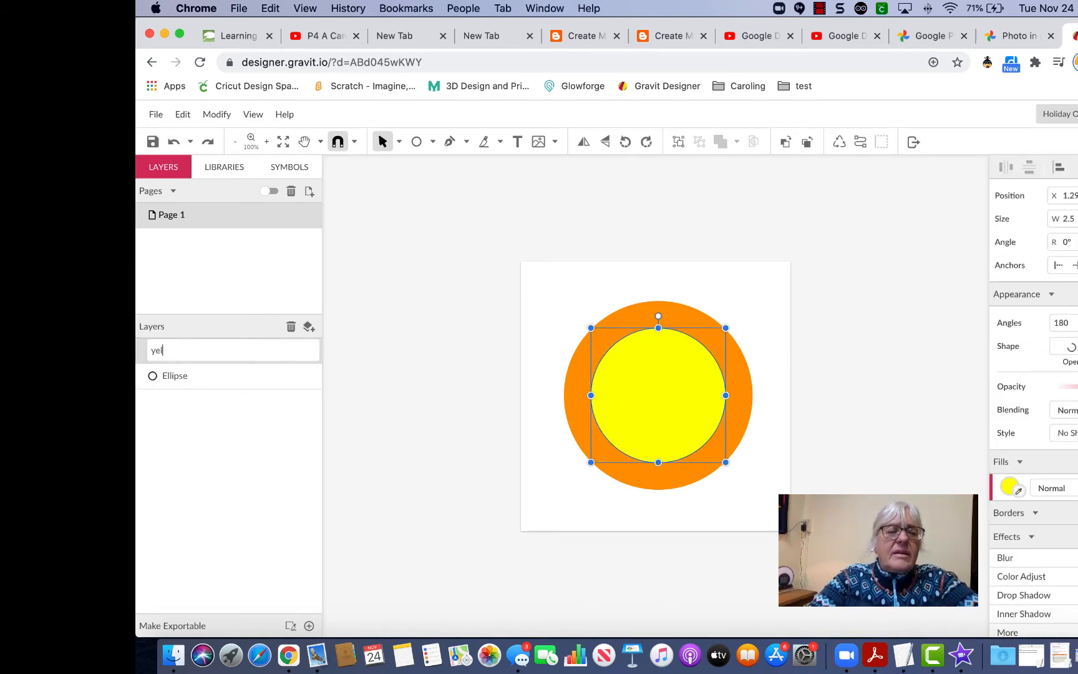
text(low s)
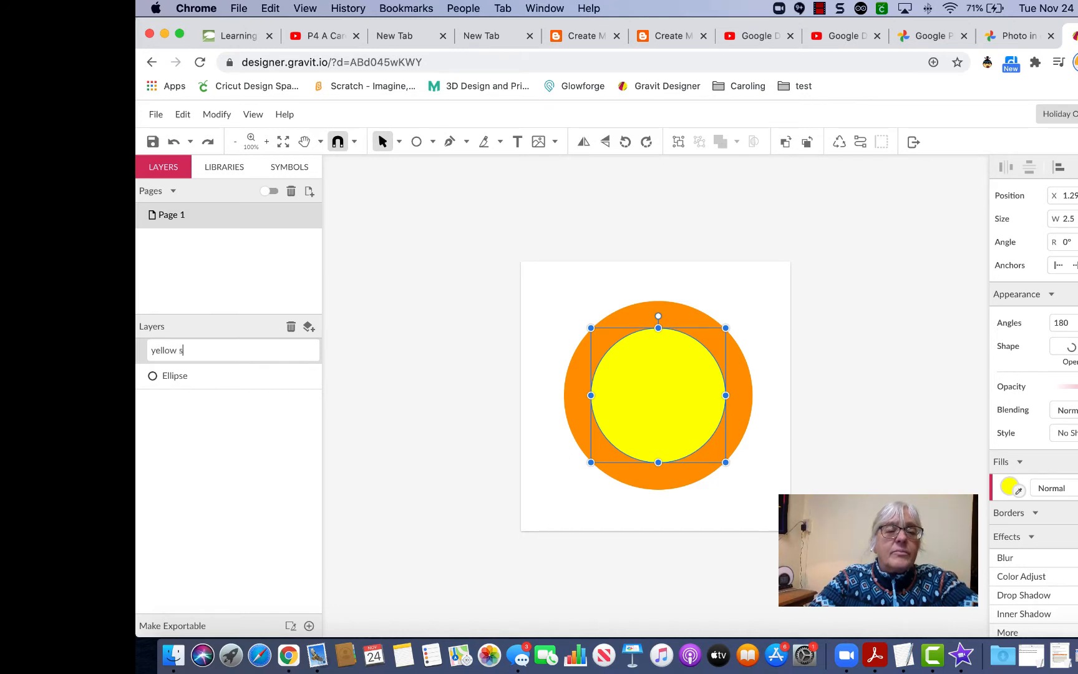
text(maller circle)
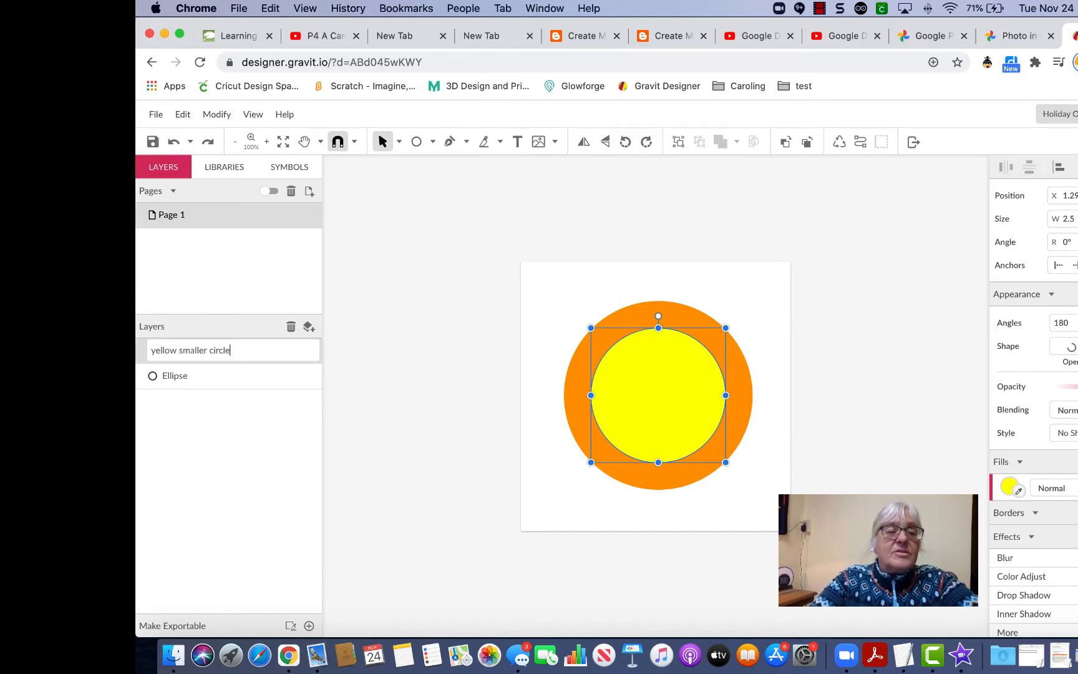
key(Return)
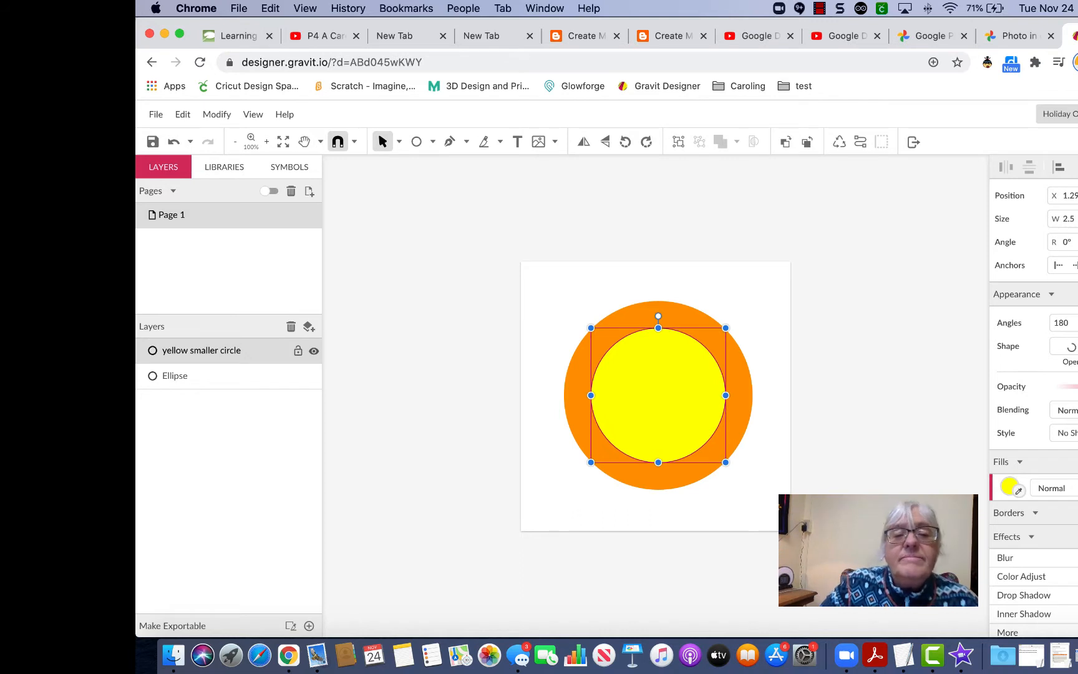
Step: Rename the orange circle's layer "orange outer circle" and clear the selection
click(193, 375)
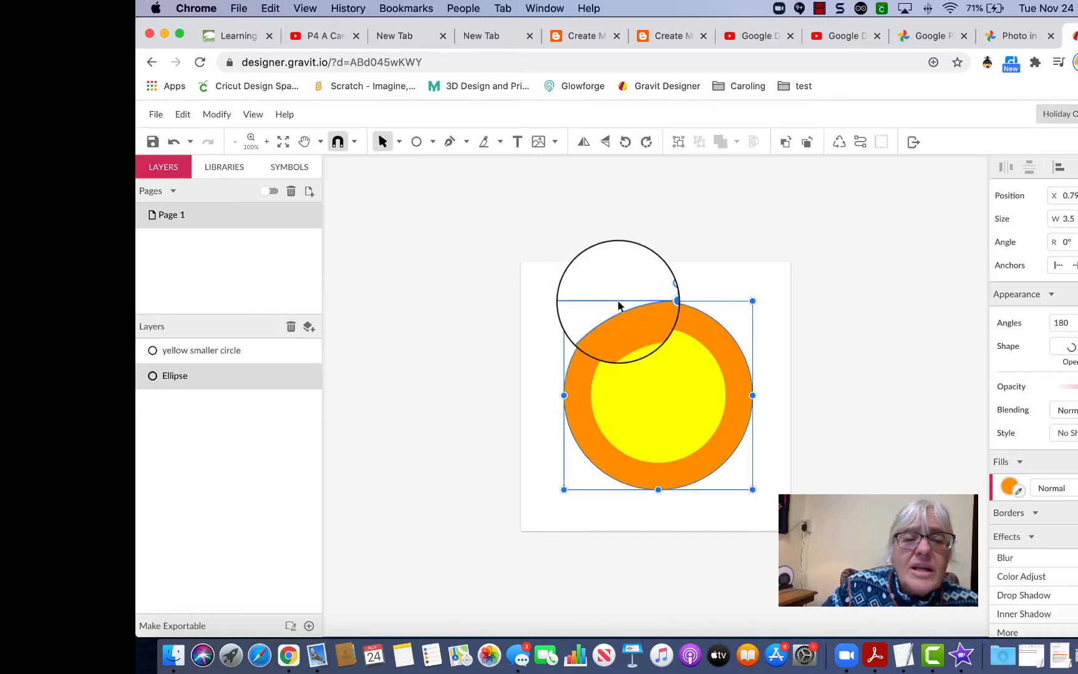
key(Escape)
click(181, 377)
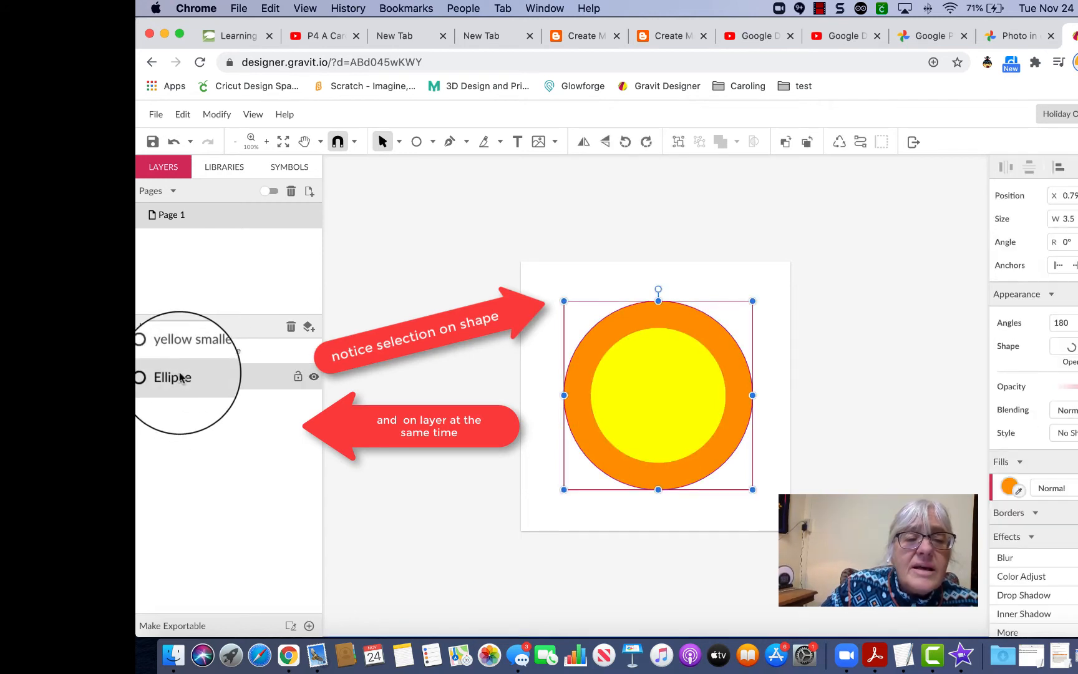
double_click(181, 377)
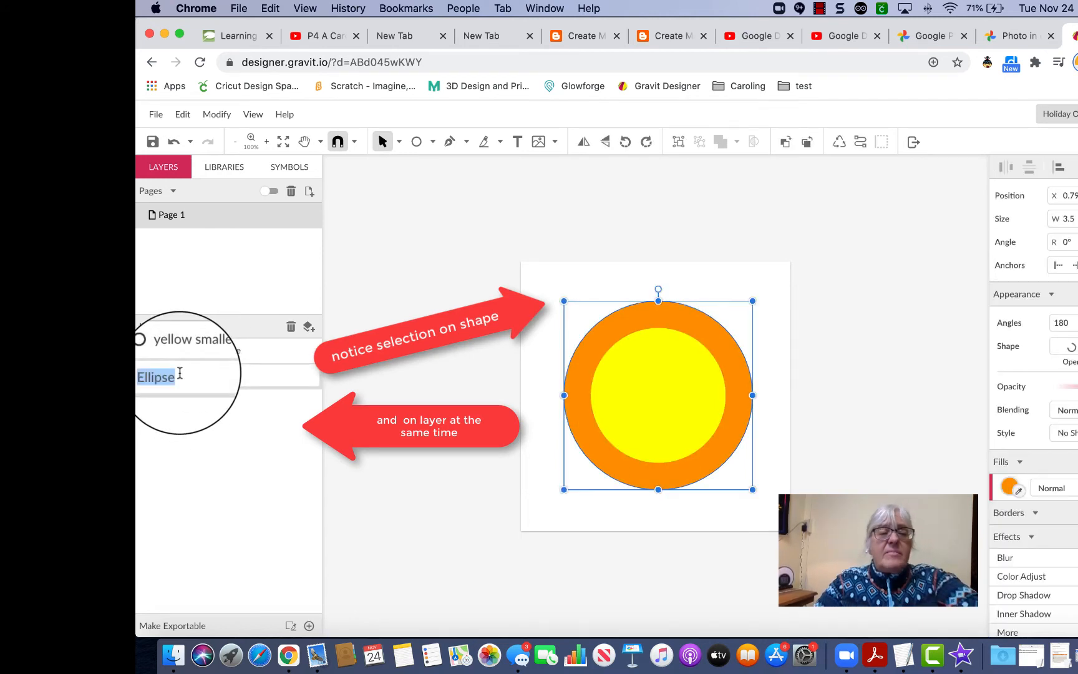
text(or)
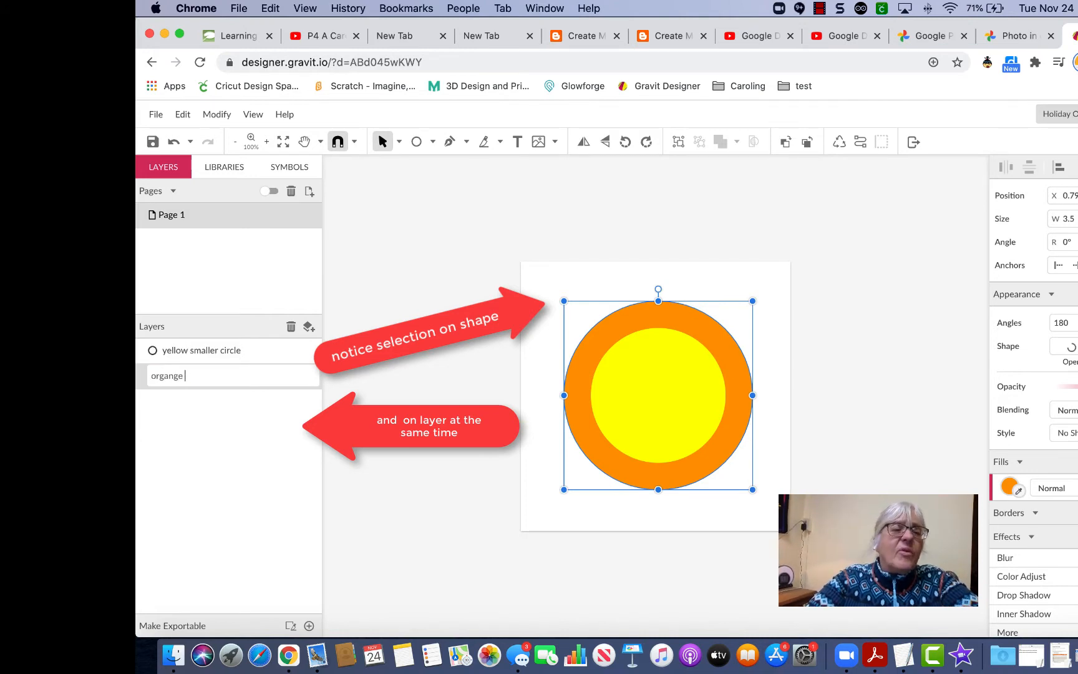
text(gange)
key(BackSpace)
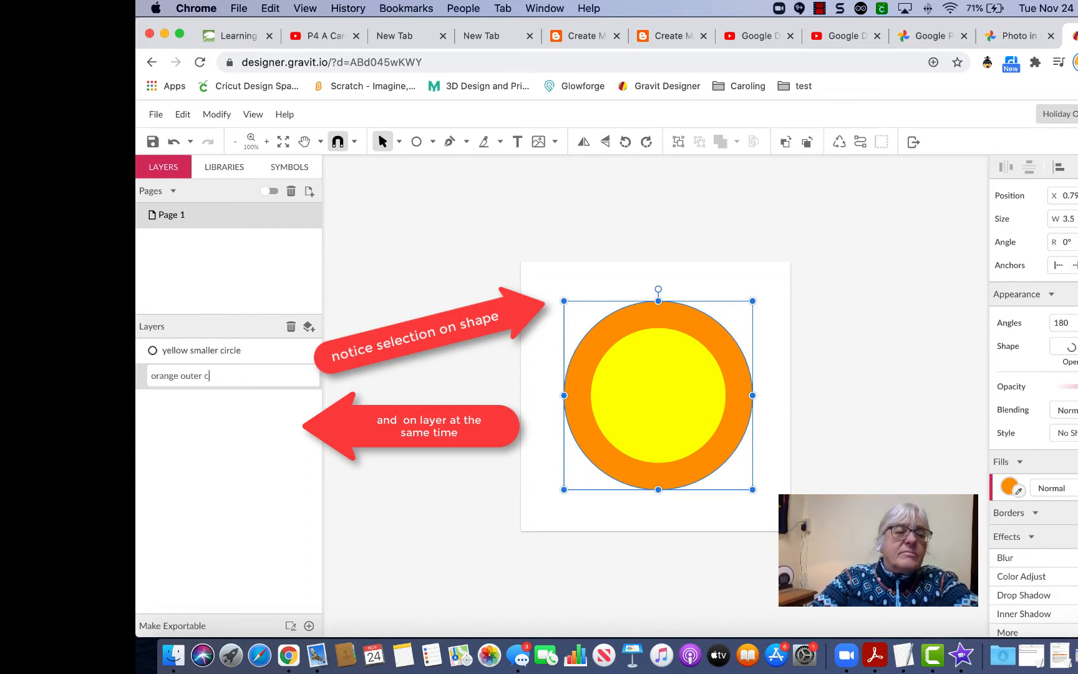
key(Return)
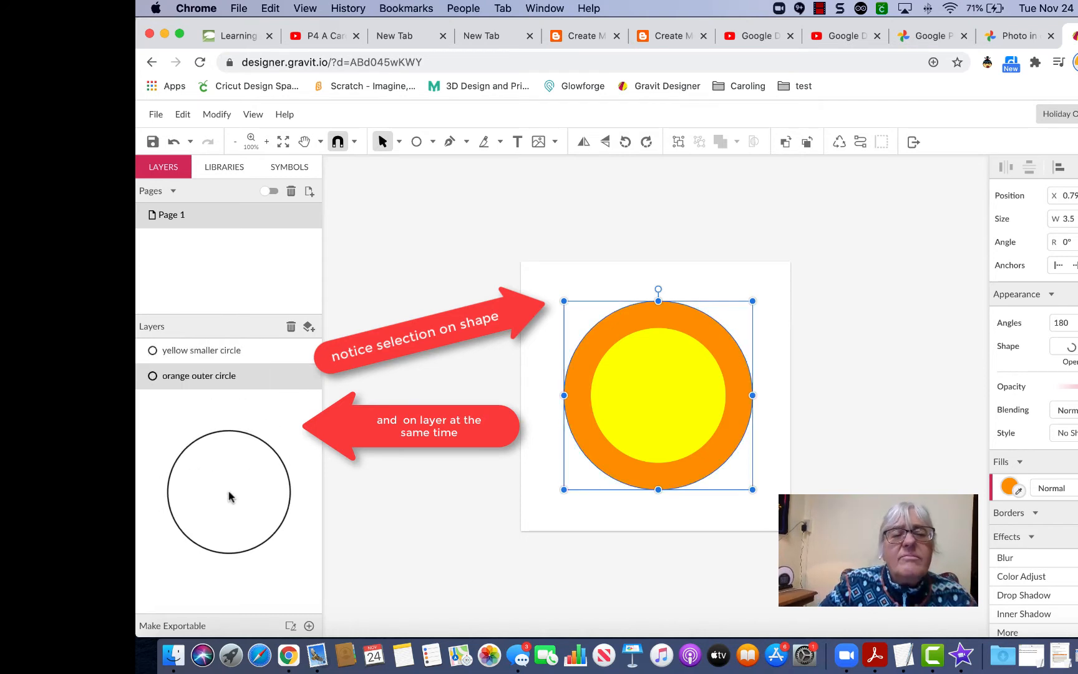
click(395, 480)
Step: Select the orange and yellow circles in turn to check which named layer each one matches
drag(395, 486, 649, 332)
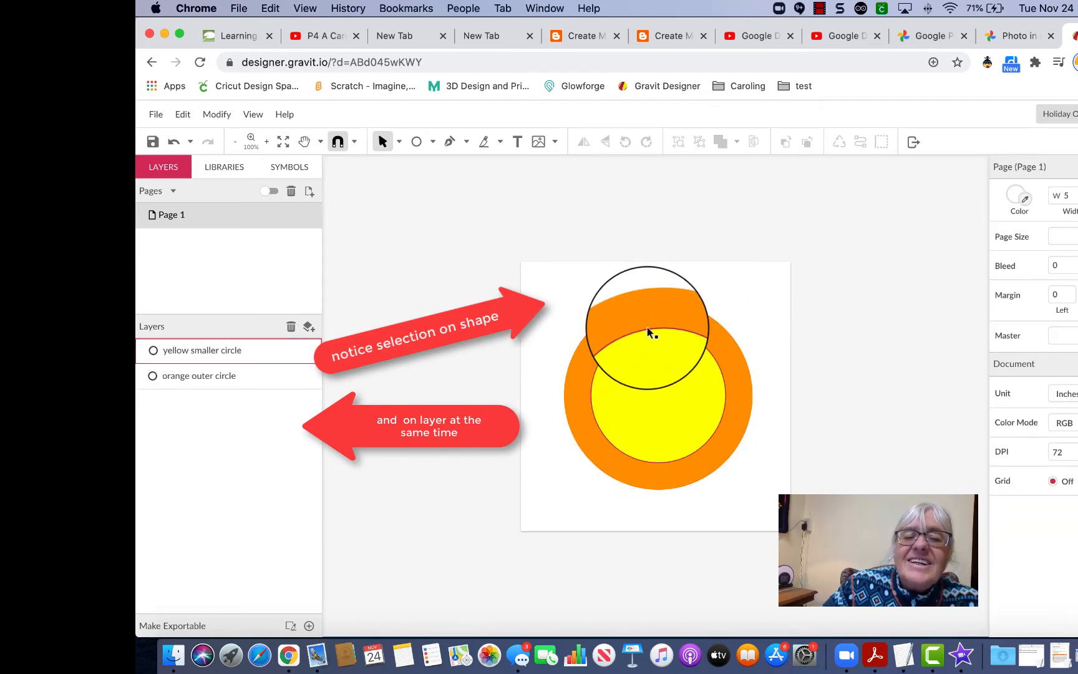
click(647, 323)
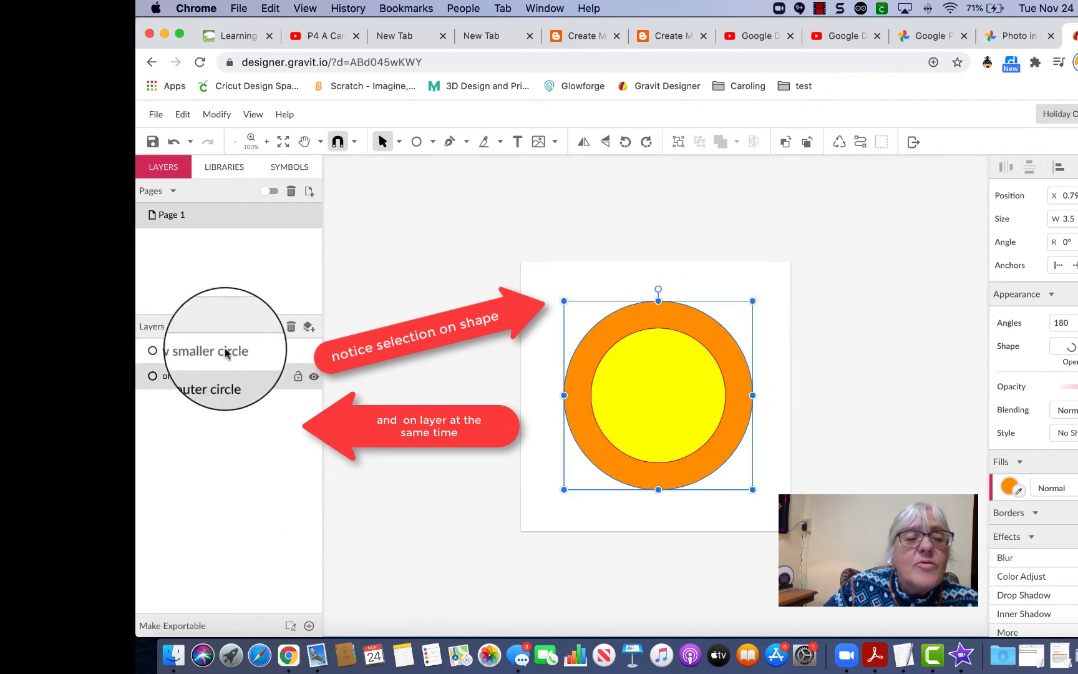
click(879, 329)
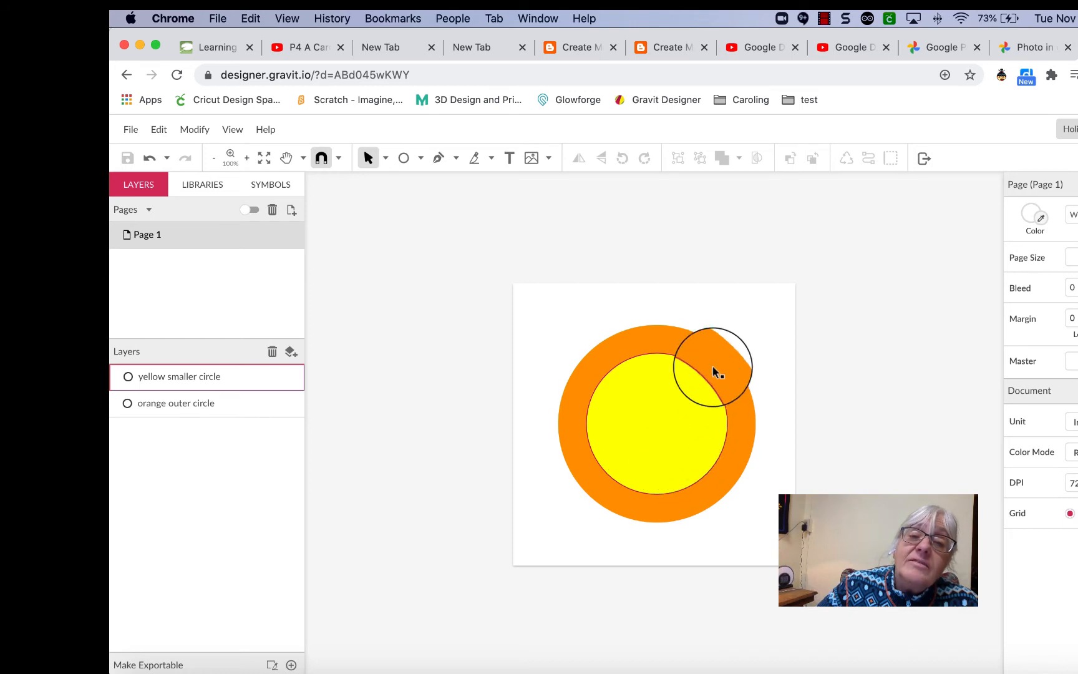
click(655, 356)
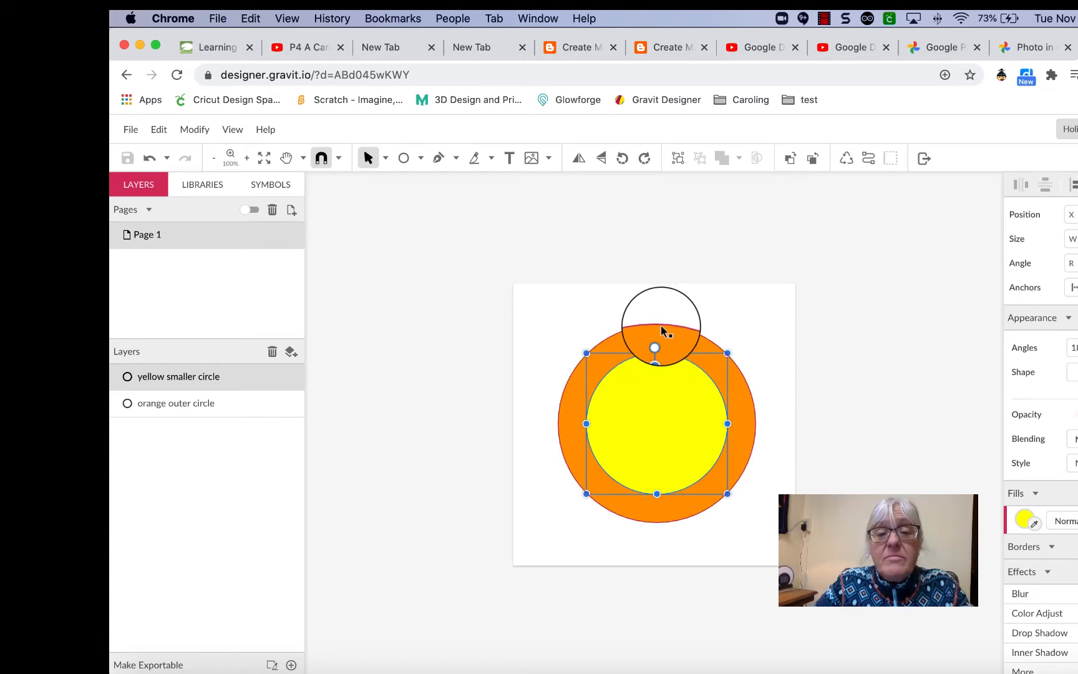
Step: Subtract the yellow smaller circle from the orange outer circle to form a ring and clear the selection
shift+click(660, 325)
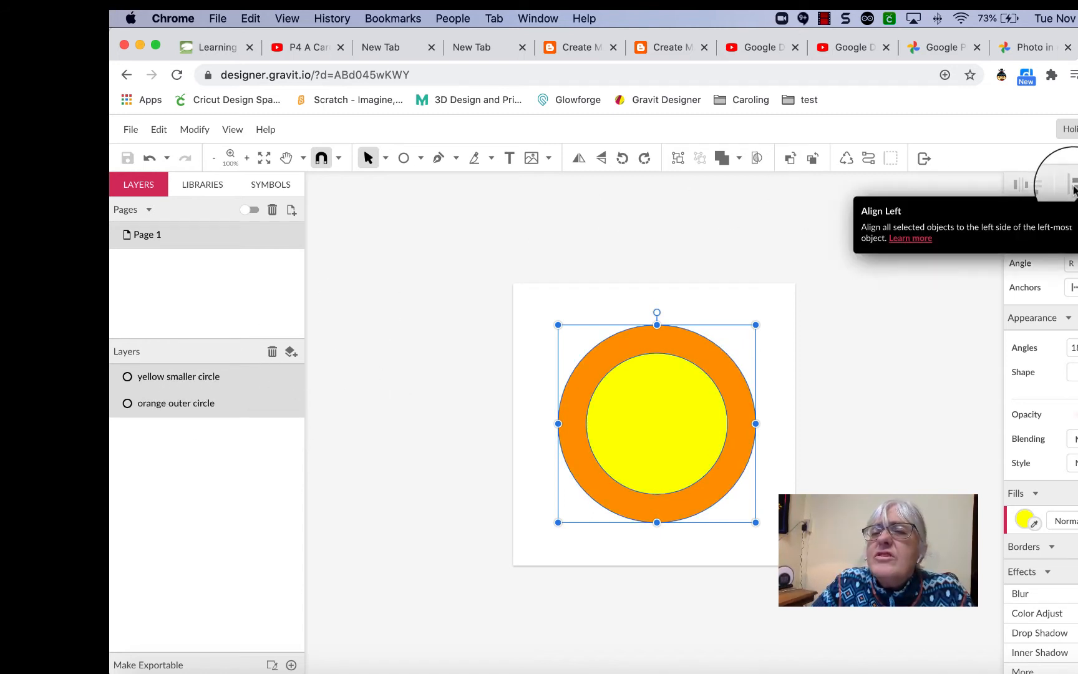
click(738, 160)
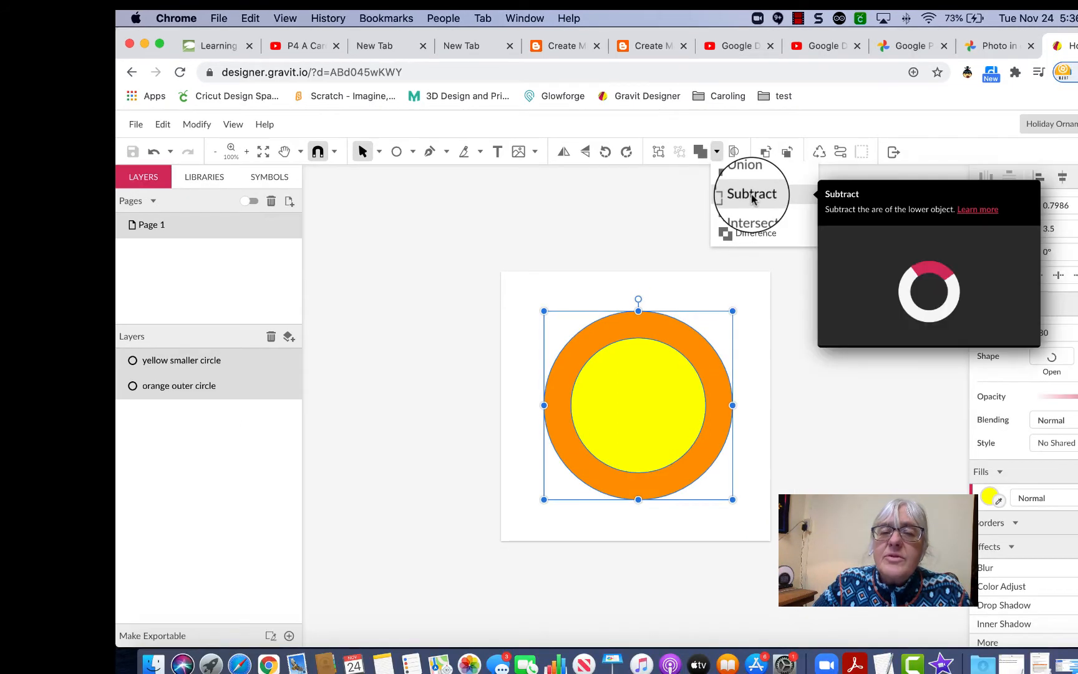
click(751, 194)
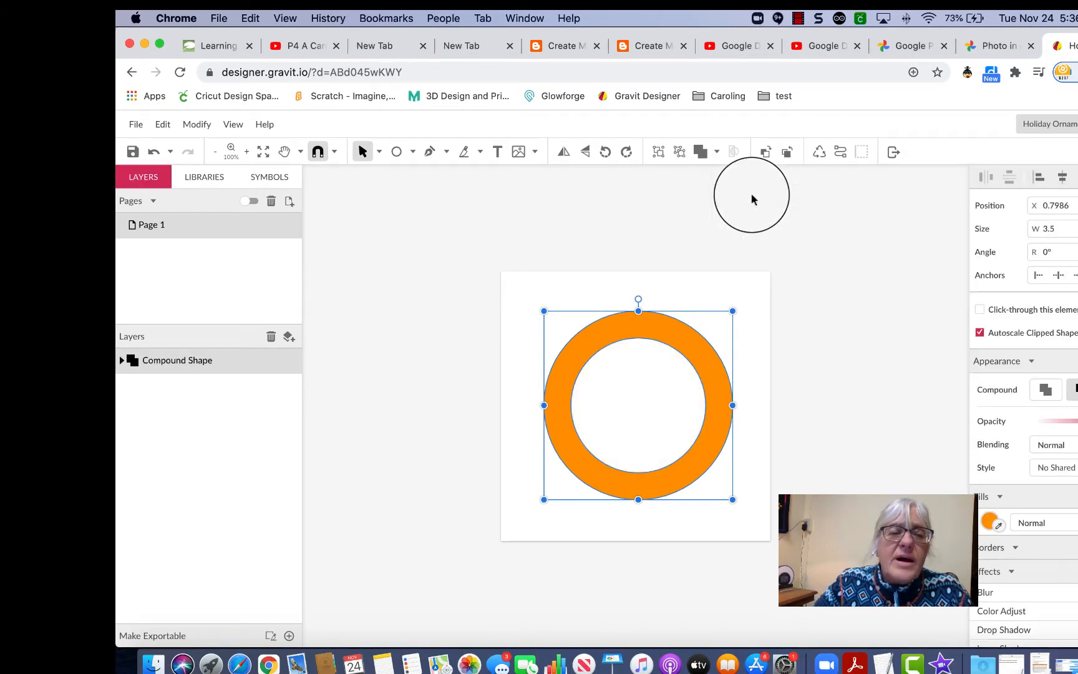
click(826, 491)
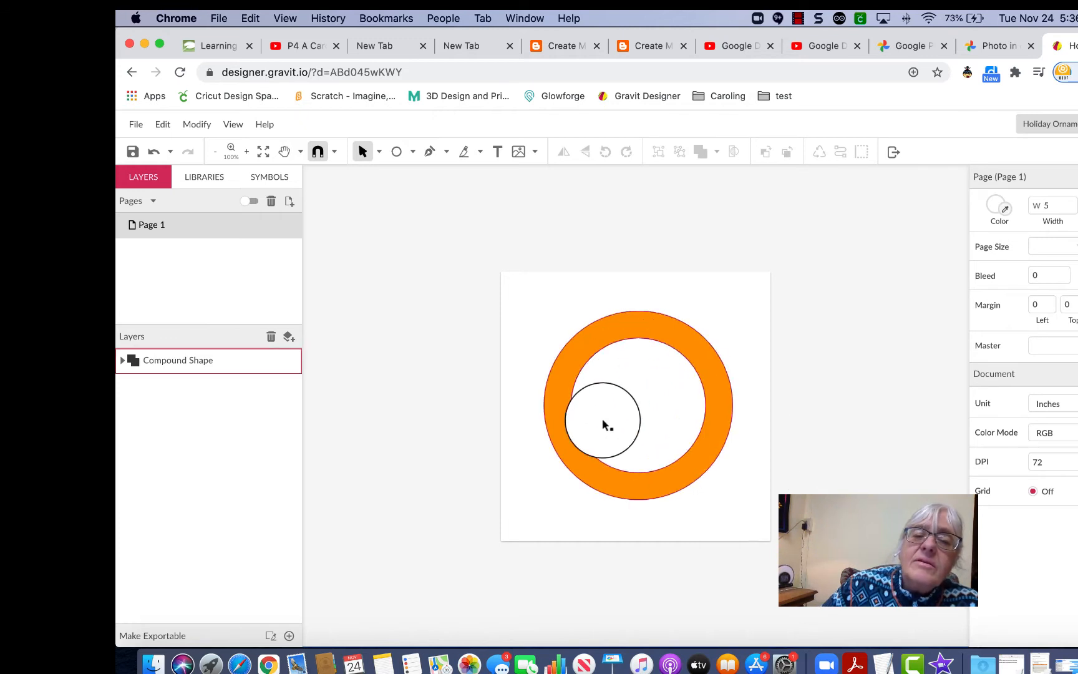
Step: Expand the compound shape's layer to check which circles it contains and collapse it again
drag(603, 424, 568, 386)
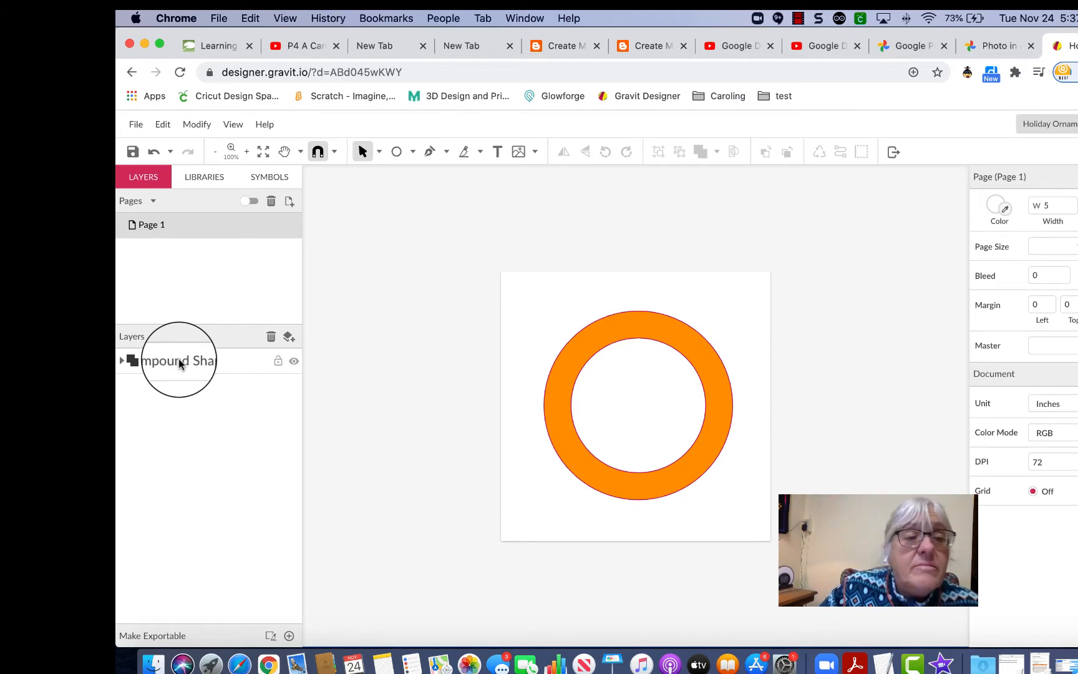
click(121, 362)
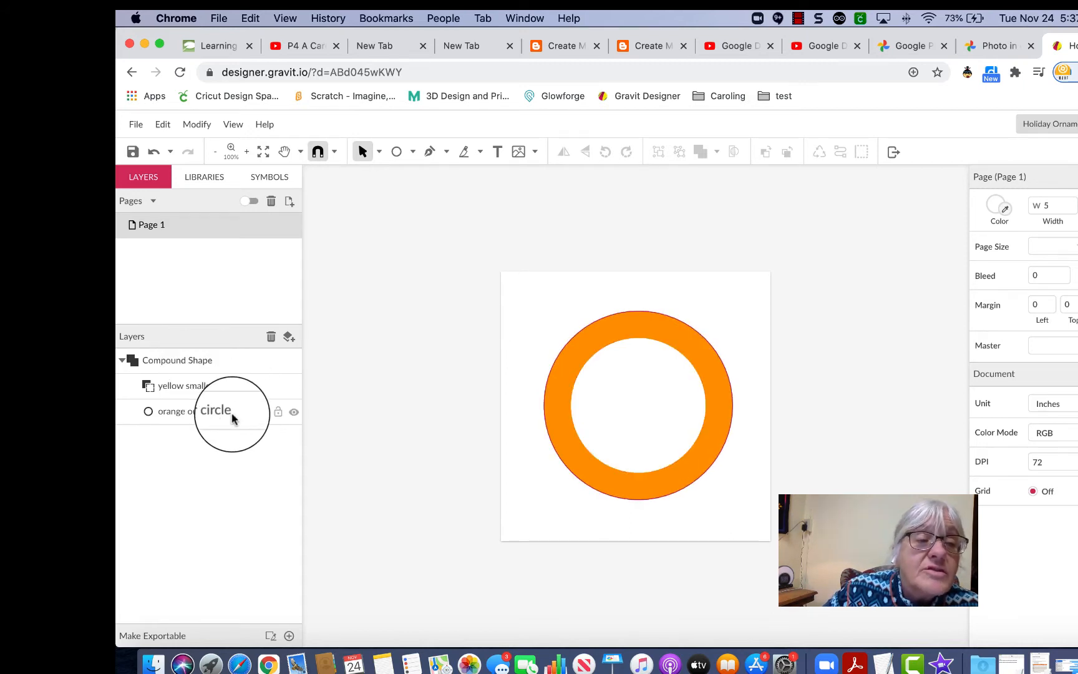
click(121, 360)
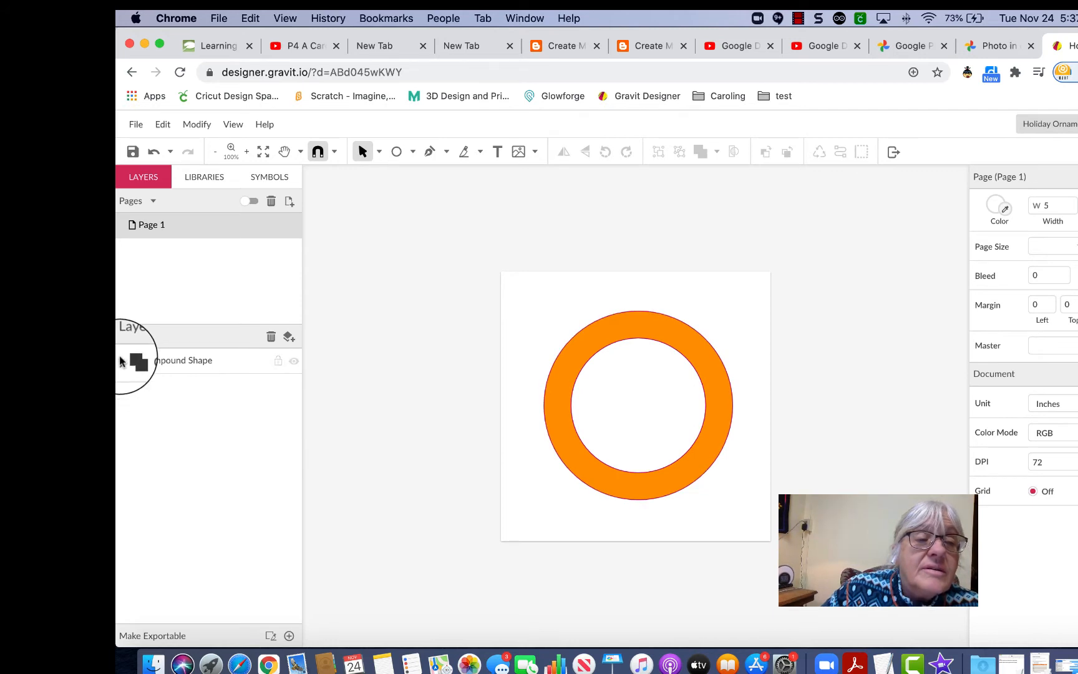
Step: Rename the compound shape's layer "Orange Ring Compound Shape"
double_click(180, 361)
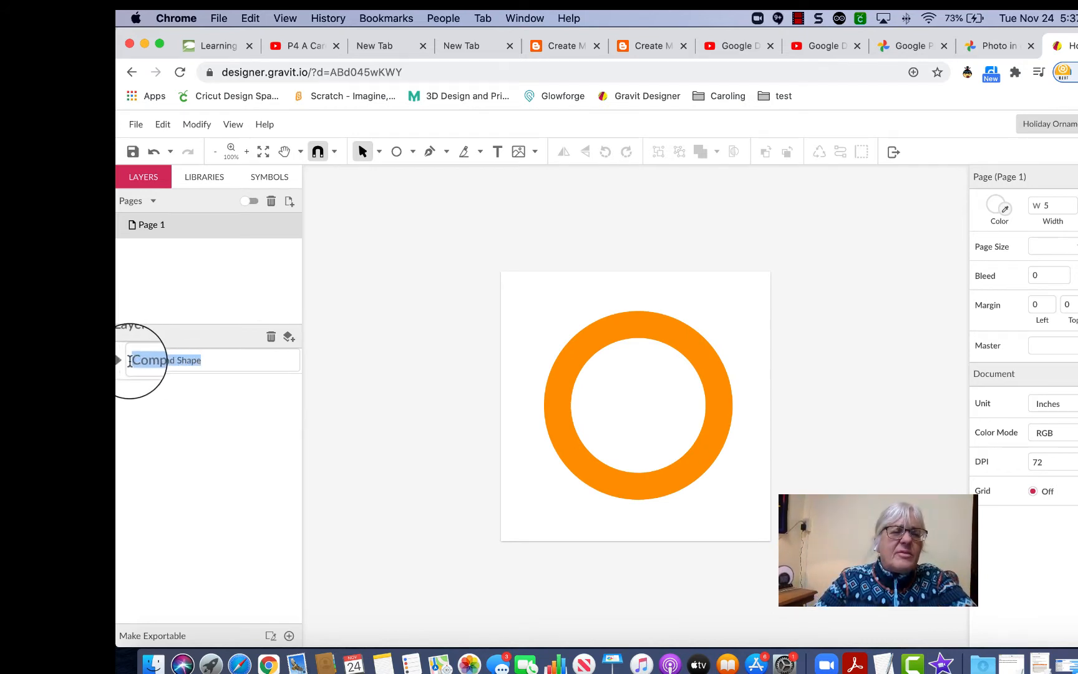
click(128, 361)
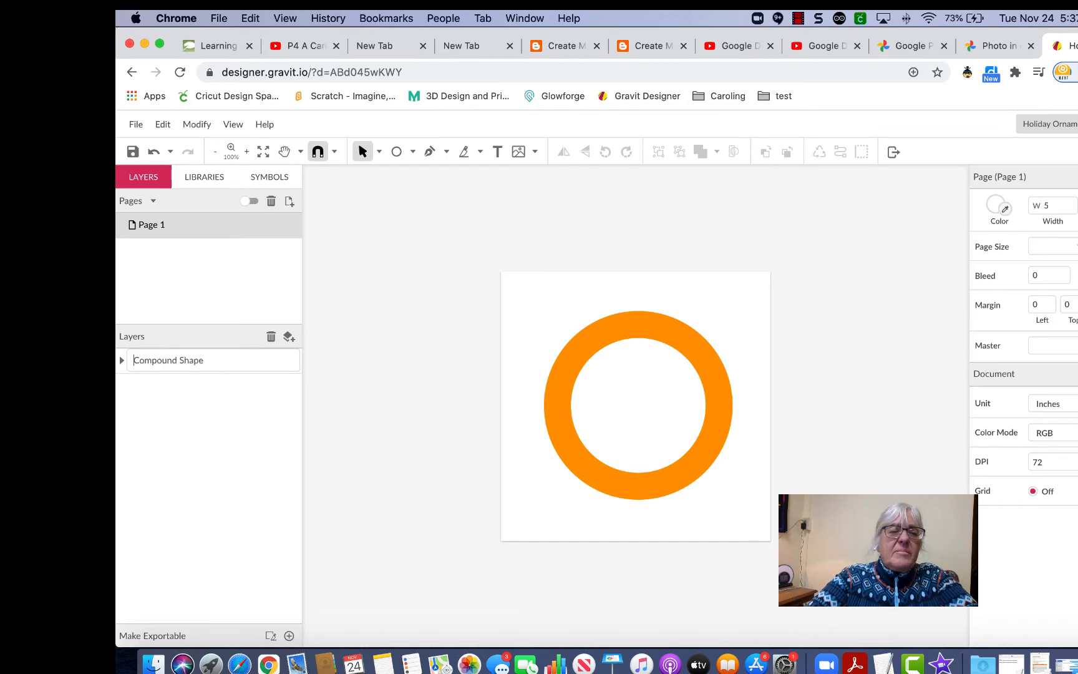
text(Or)
text(ange Ring)
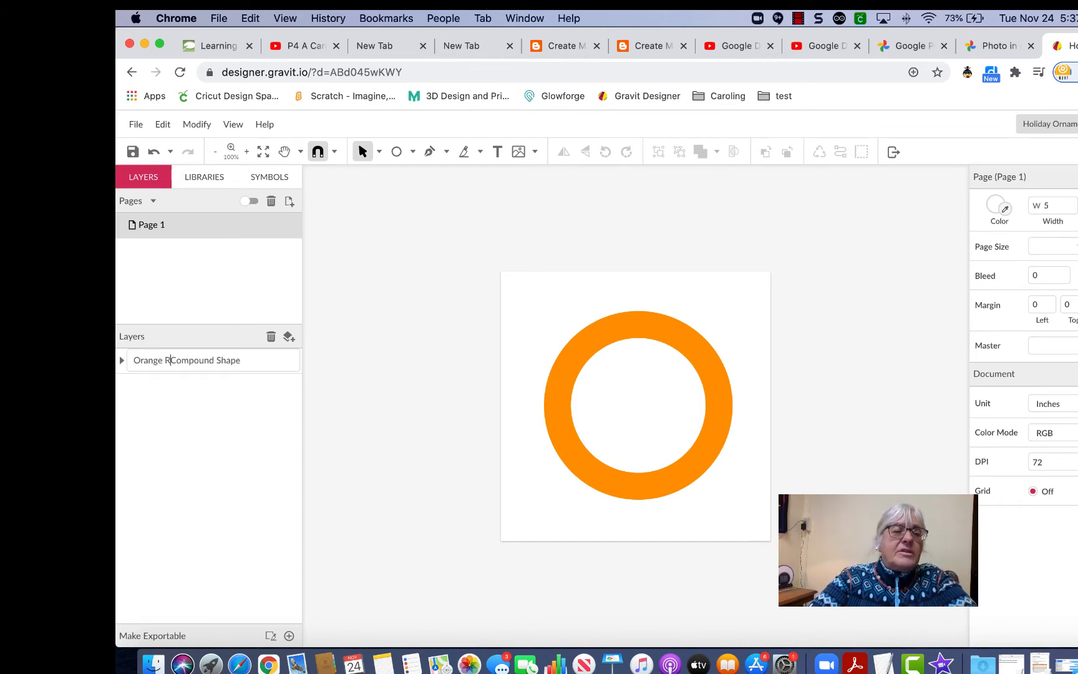
key(Return)
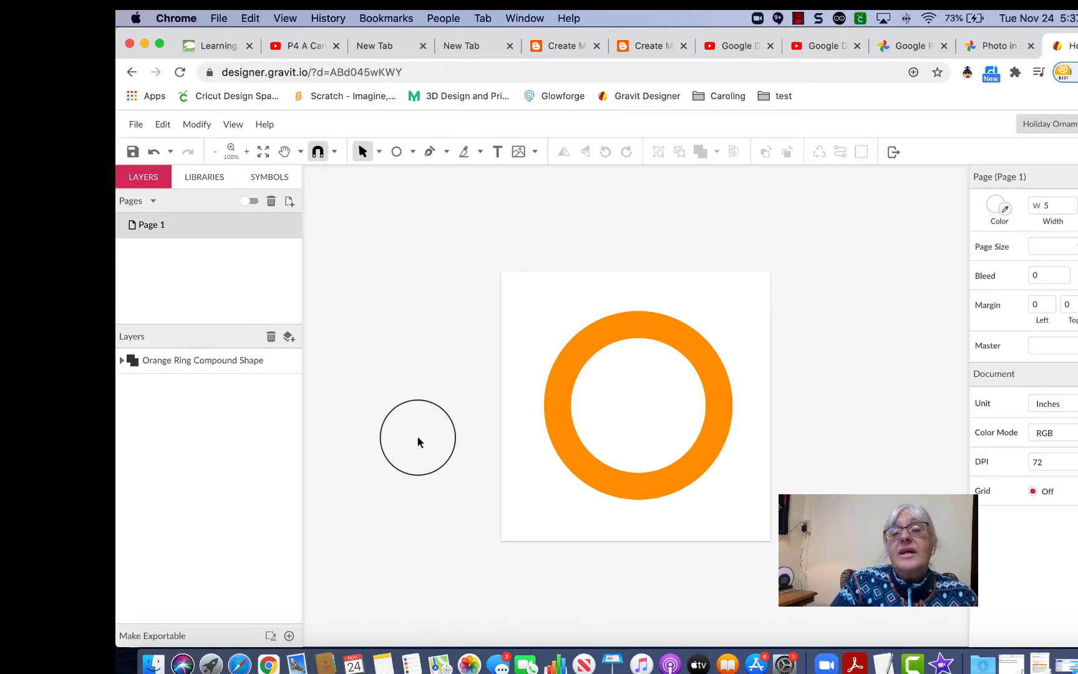
Step: Draw a small ellipse about 0.35 by 0.33 in within the upper part of the orange ring
drag(418, 442, 637, 318)
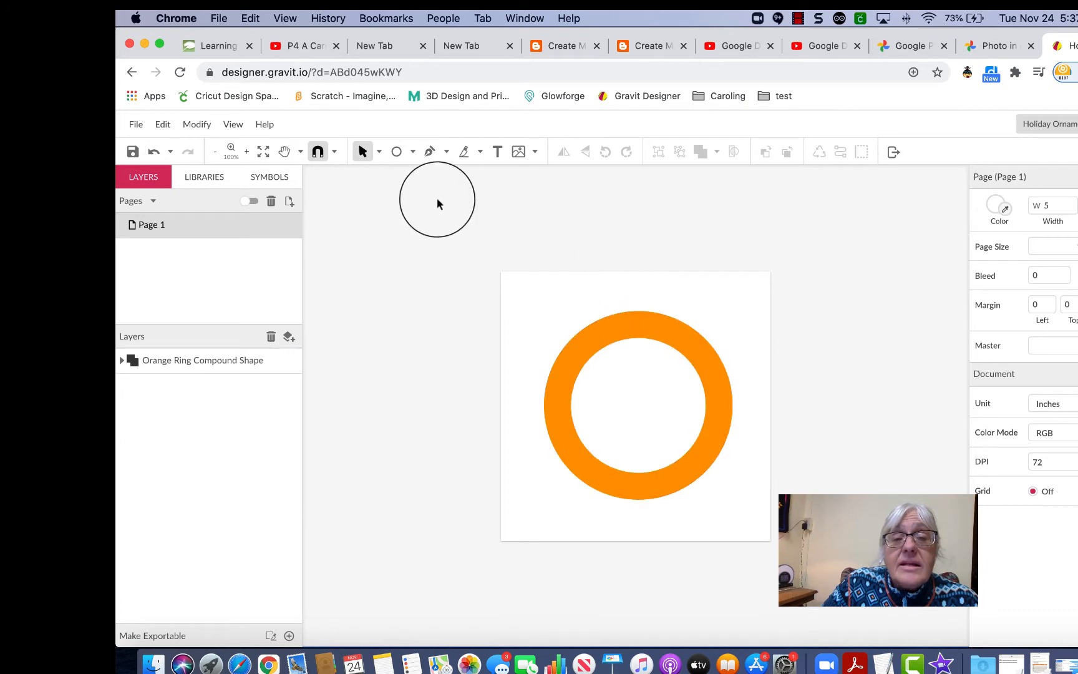
click(390, 152)
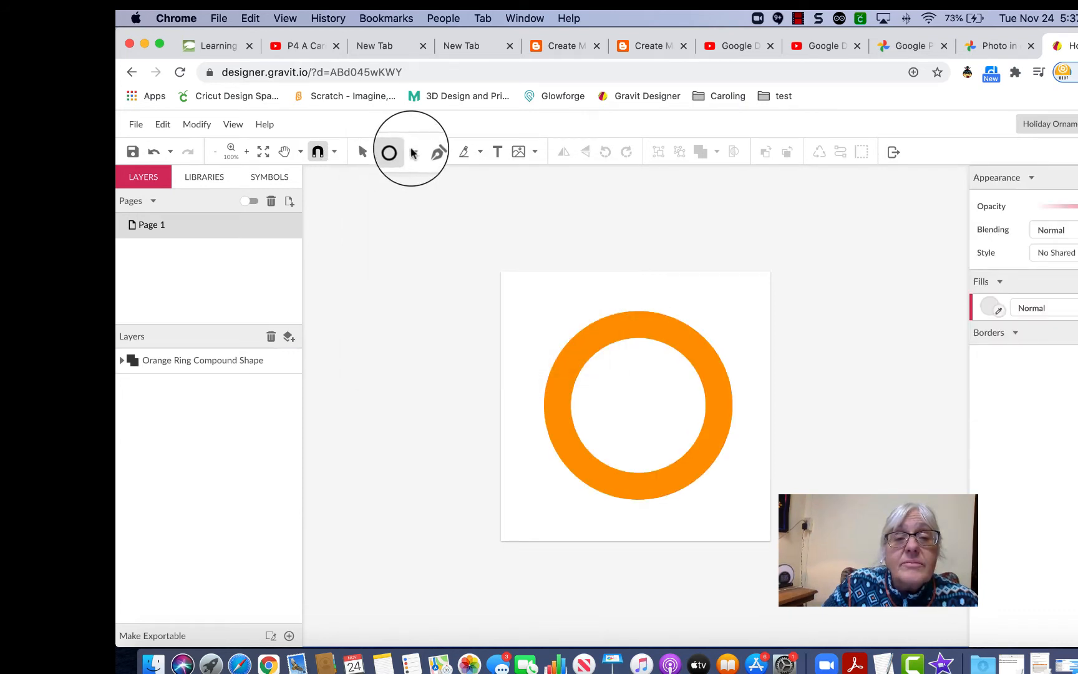
click(412, 152)
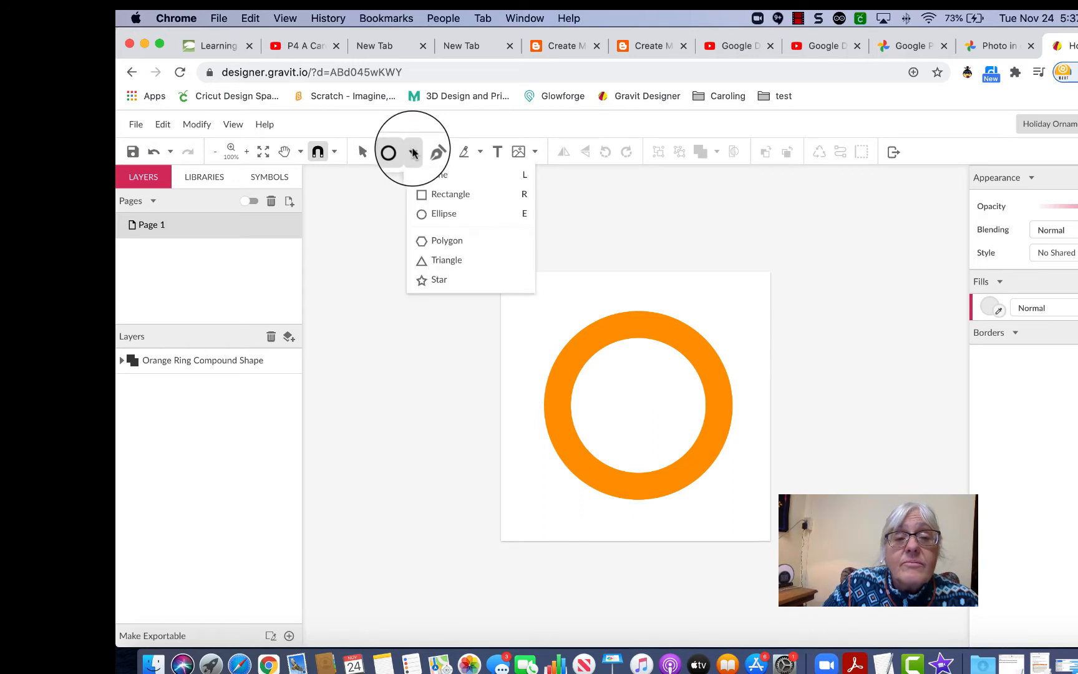
click(437, 212)
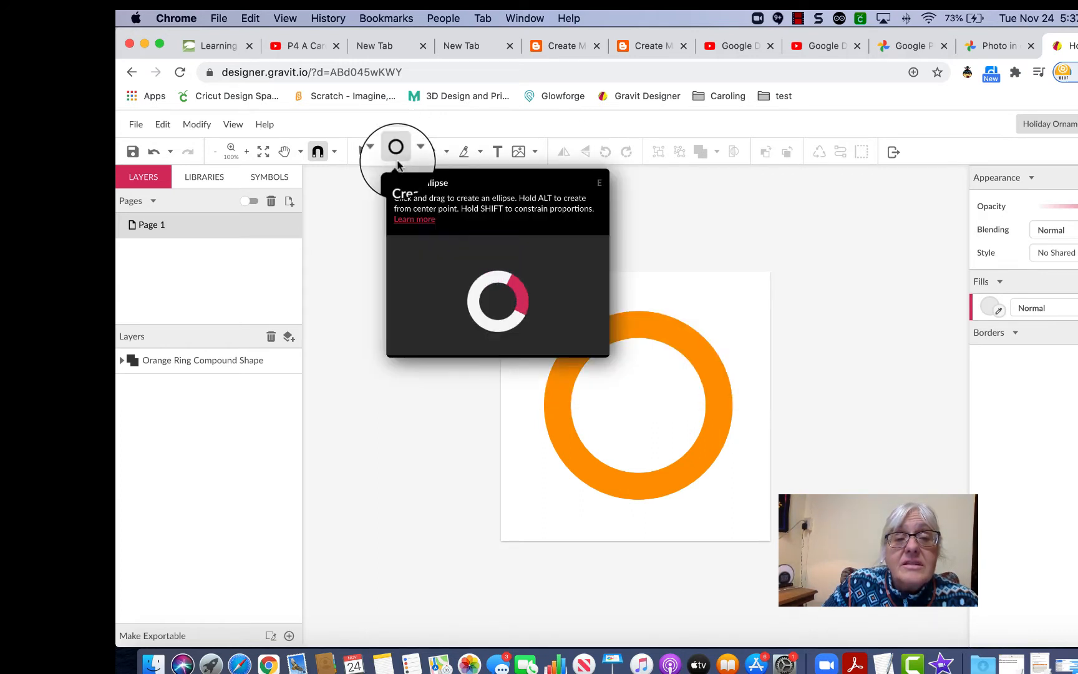
mouse_move(628, 293)
mouse_down()
mouse_move(630, 318)
mouse_move(650, 335)
mouse_up()
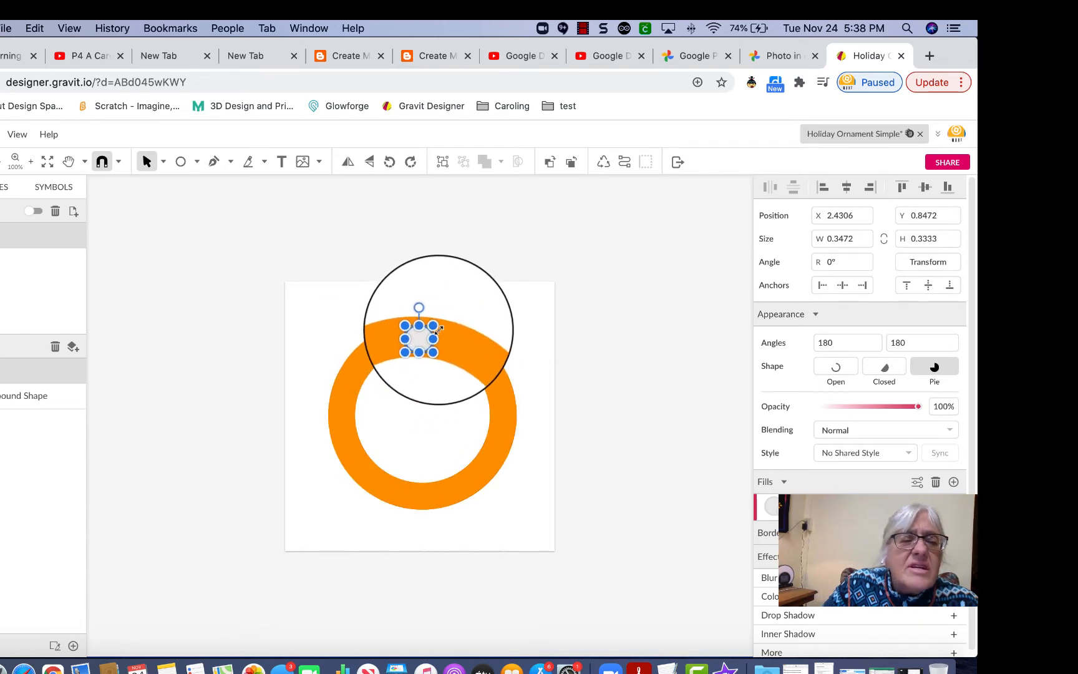
Step: Set the small ellipse's width and height to 0.25 in
click(862, 239)
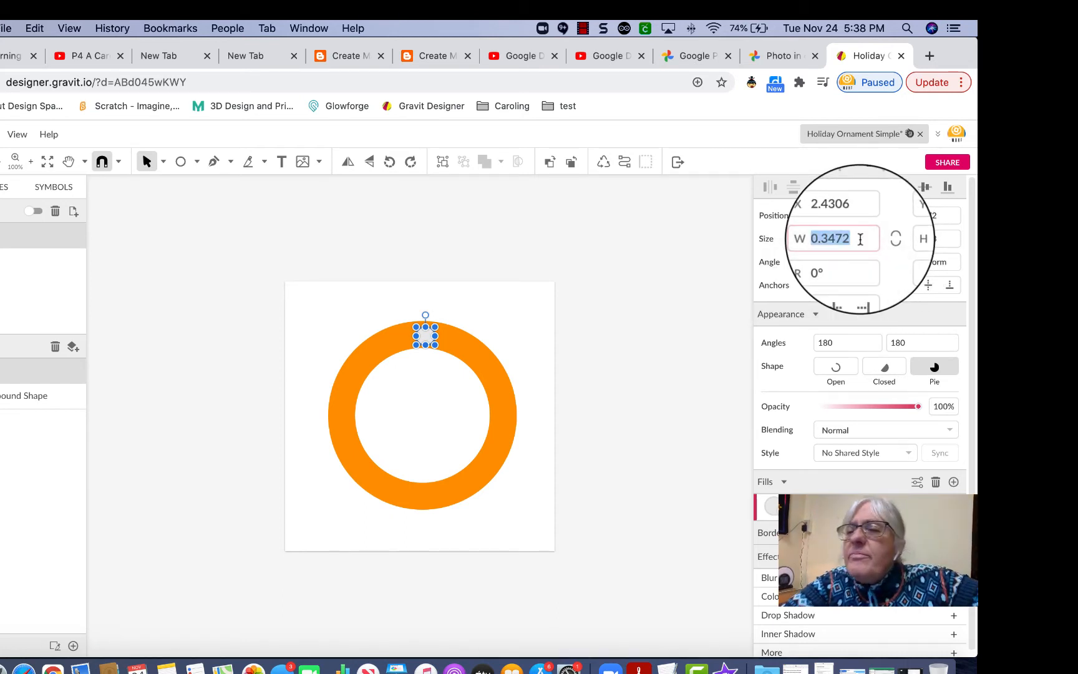
text(.)
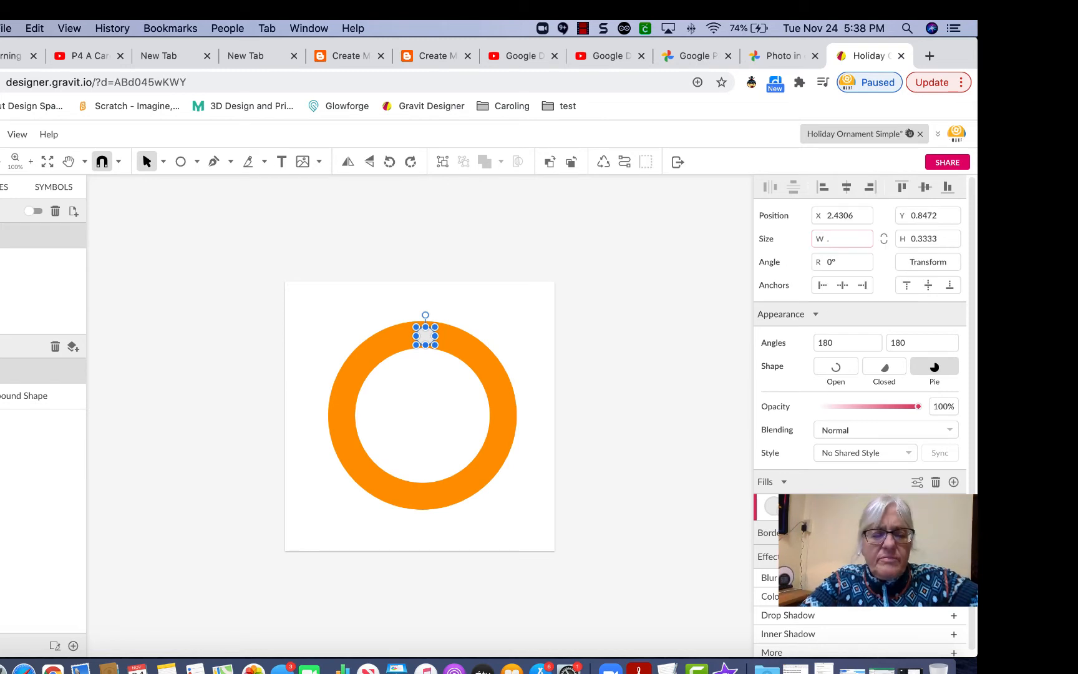
text(25)
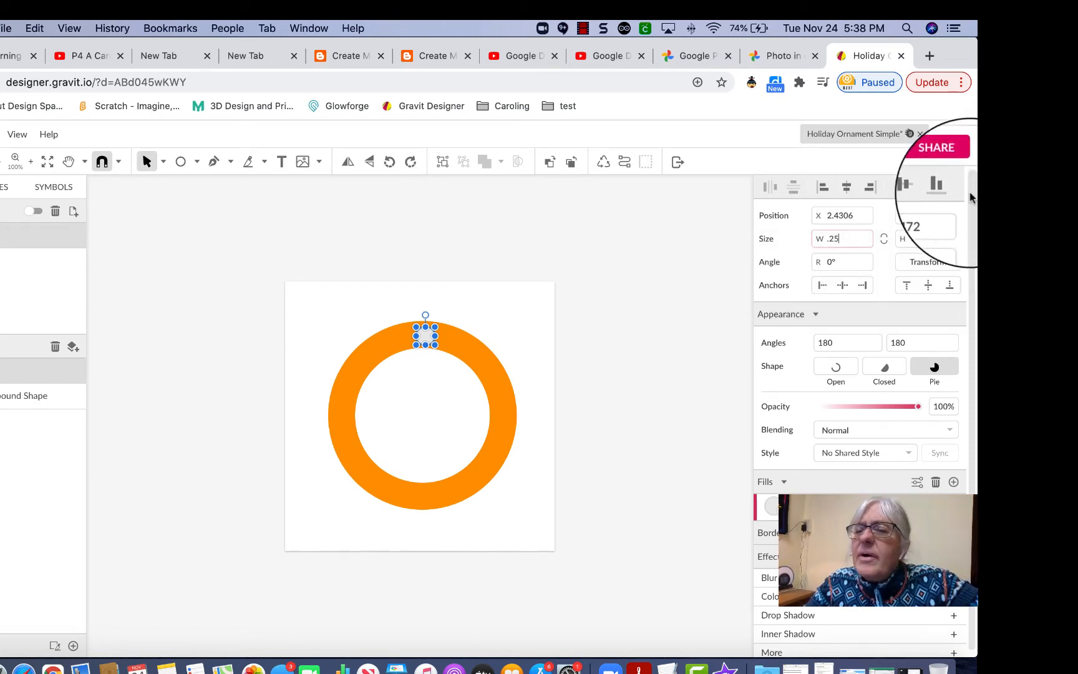
click(940, 239)
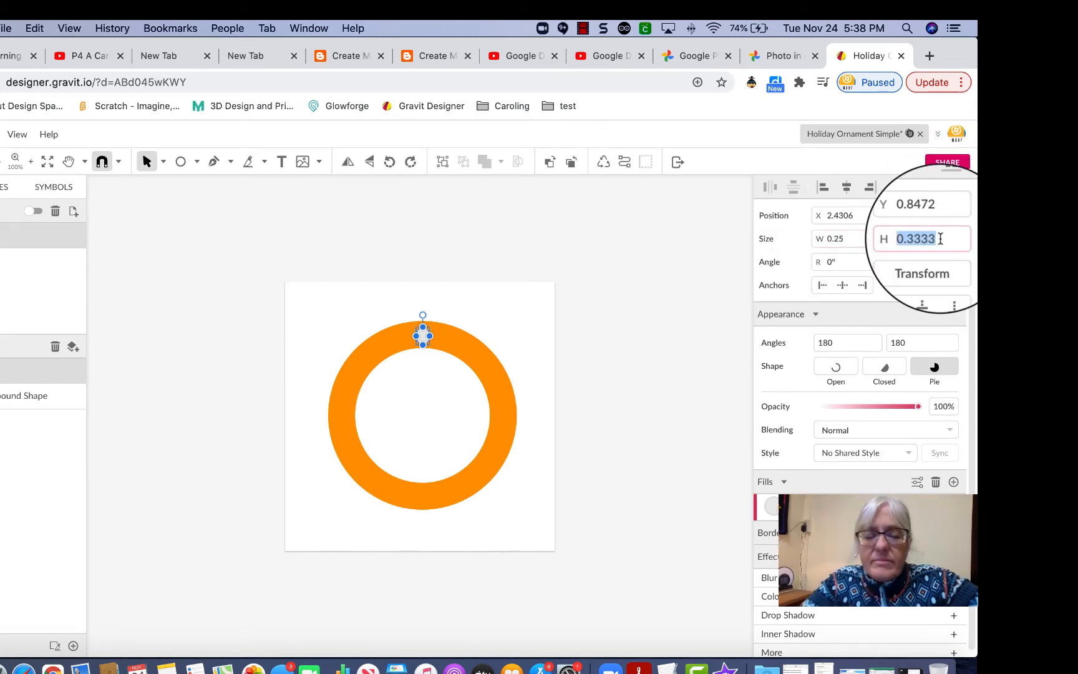
text(.25)
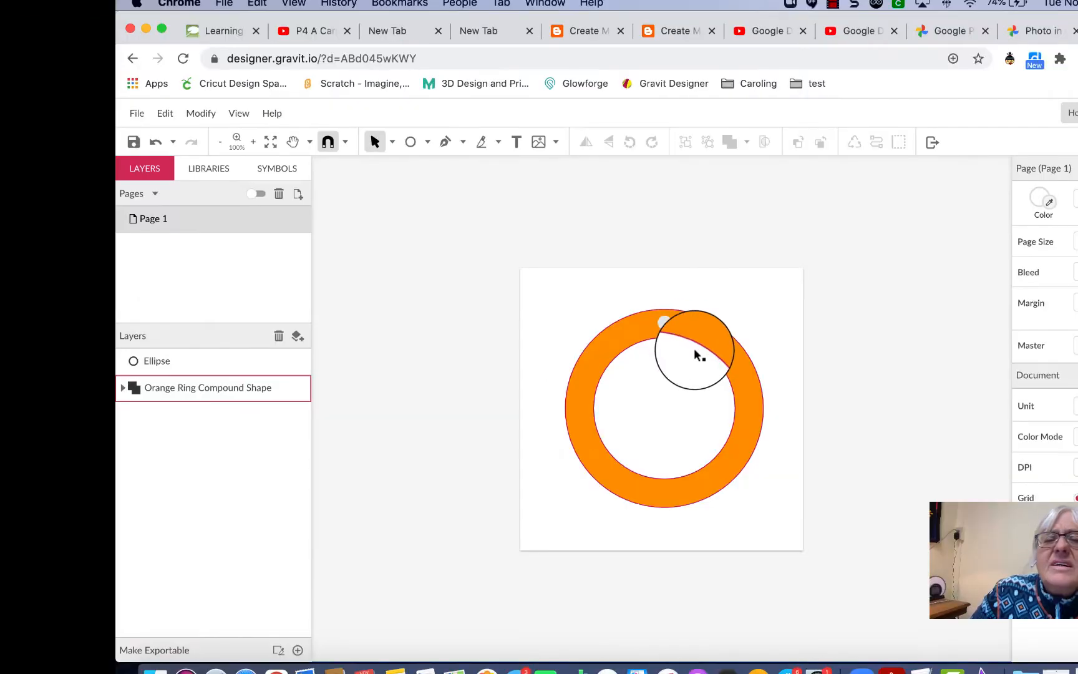
Step: Identify the small circle's layer and rename it "Ribbon hole"
click(669, 325)
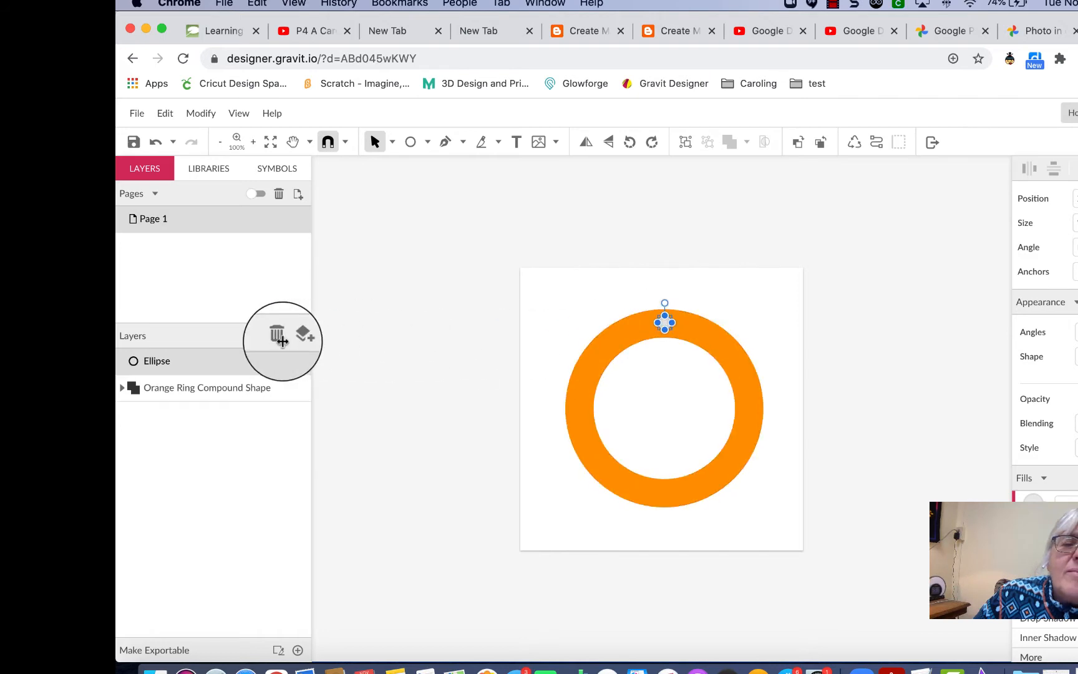
key(Escape)
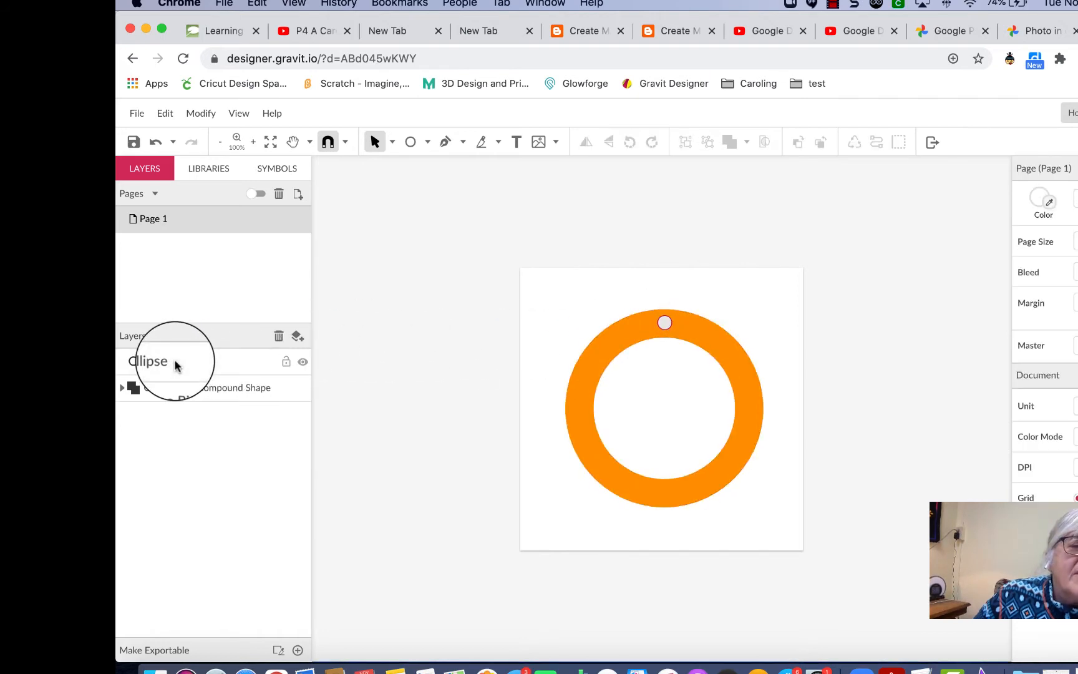
double_click(175, 363)
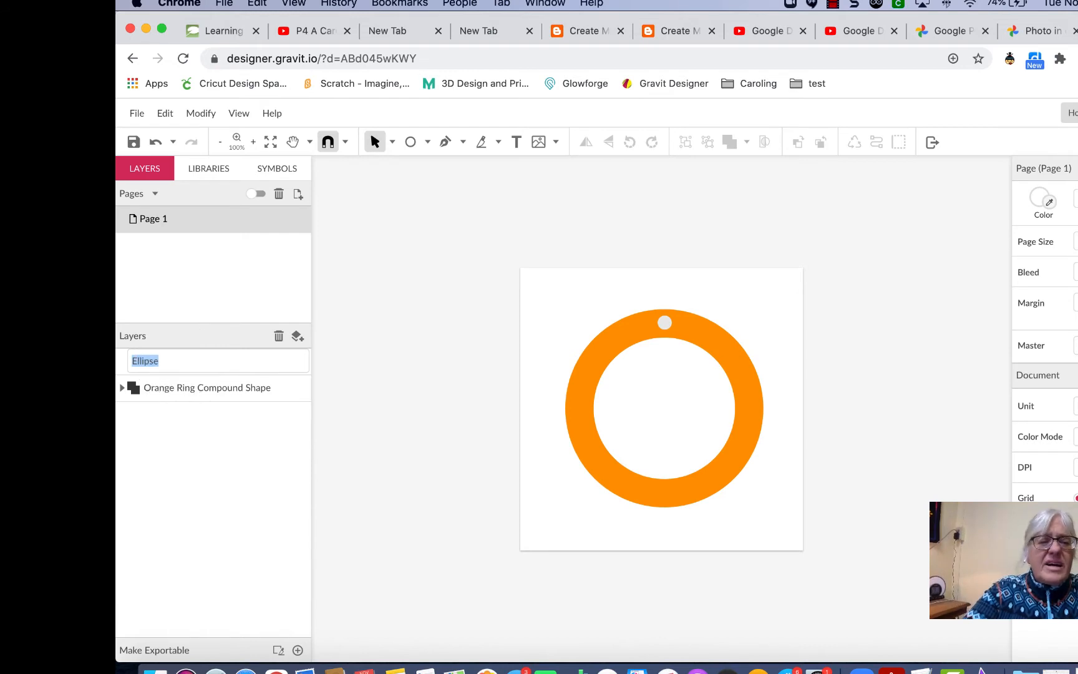
text(Ribbon)
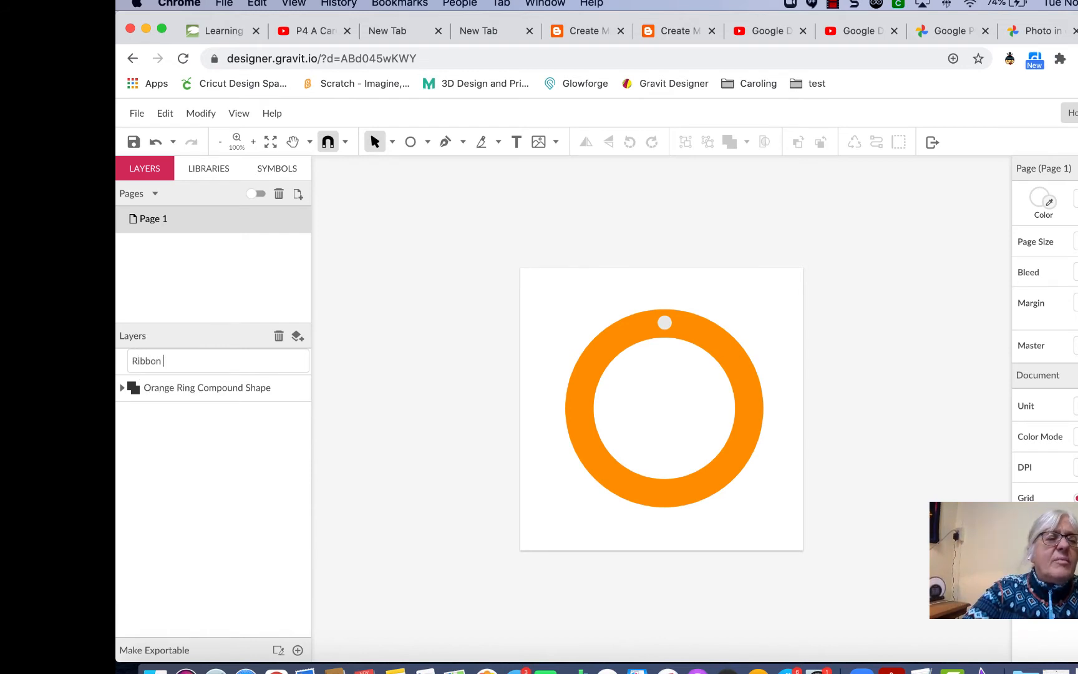
text( hole)
key(Return)
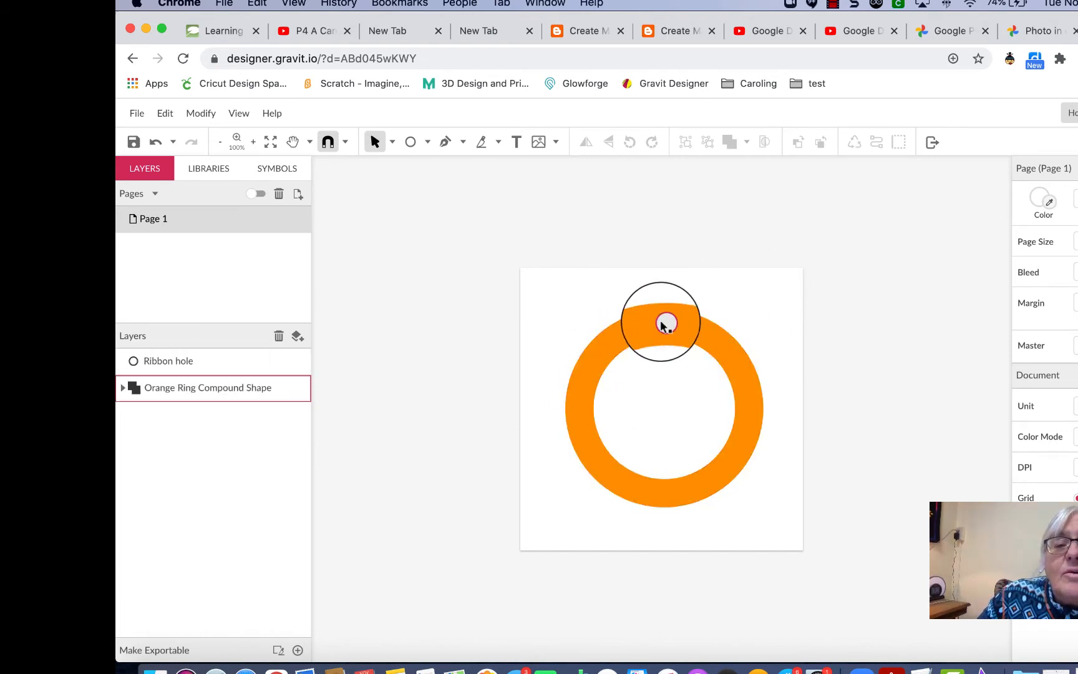
Step: Move the ribbon hole sideways to the right of the orange ring's center line
mouse_move(660, 325)
mouse_down()
mouse_move(679, 331)
mouse_move(667, 323)
mouse_up()
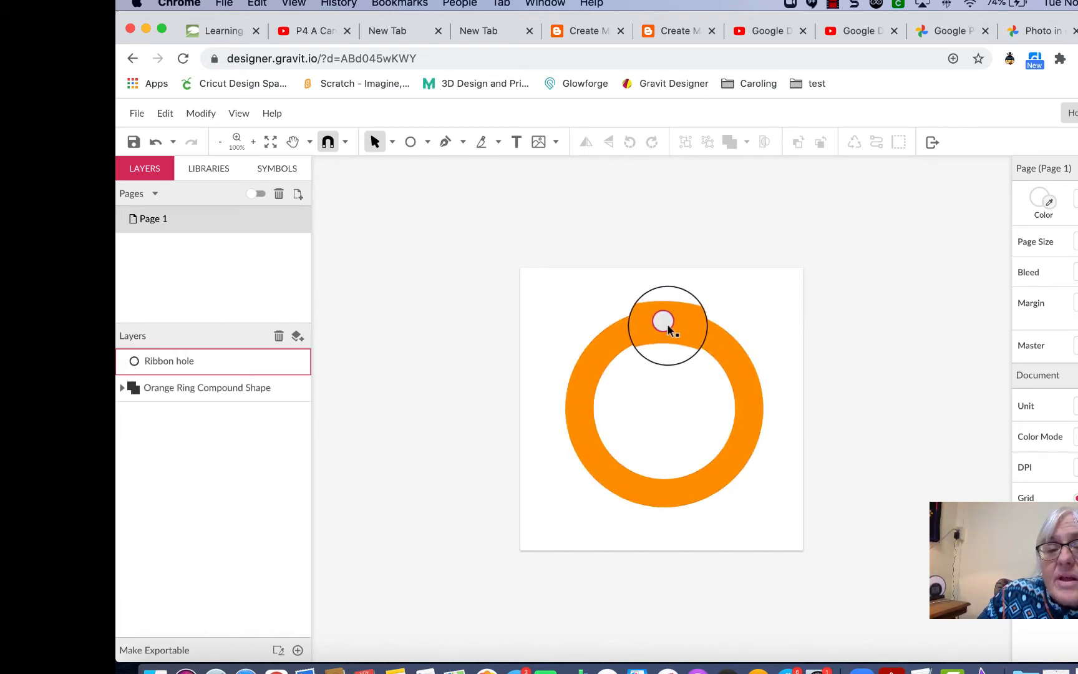
click(668, 324)
key(Right)
key(Right)
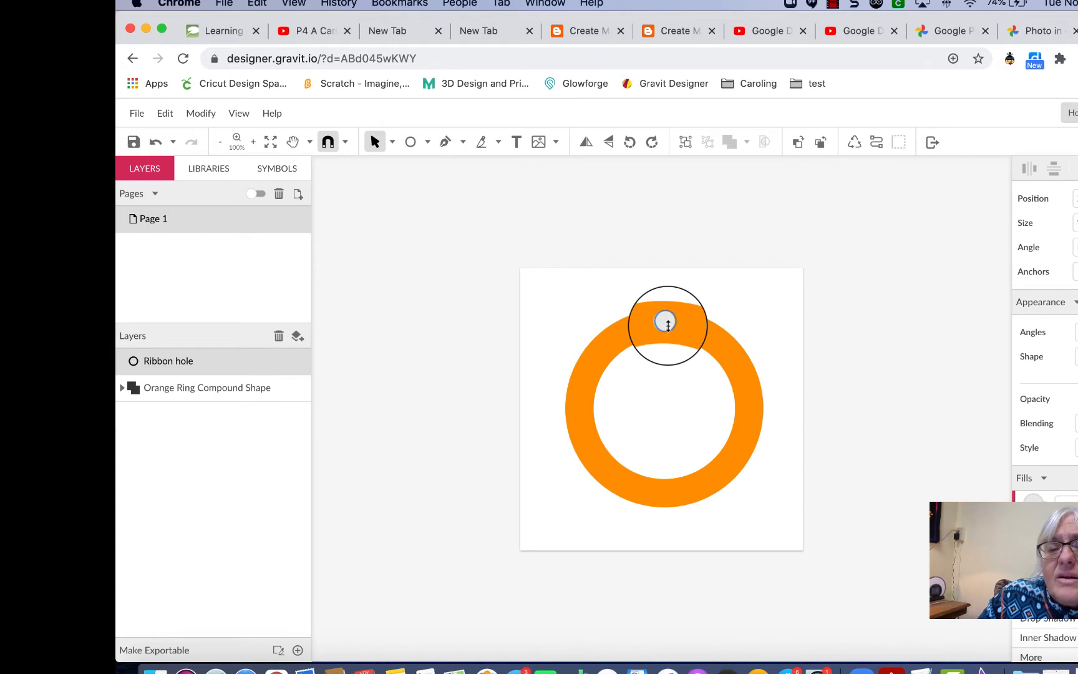
key(Right)
key(Right)
key(Right)
key(Right)
key(Right)
key(Right)
key(Right)
key(Right)
key(Right)
key(Right)
key(Right)
key(Right)
key(Right)
key(Right)
key(Right)
key(Right)
key(Right)
key(Right)
key(Right)
key(Right)
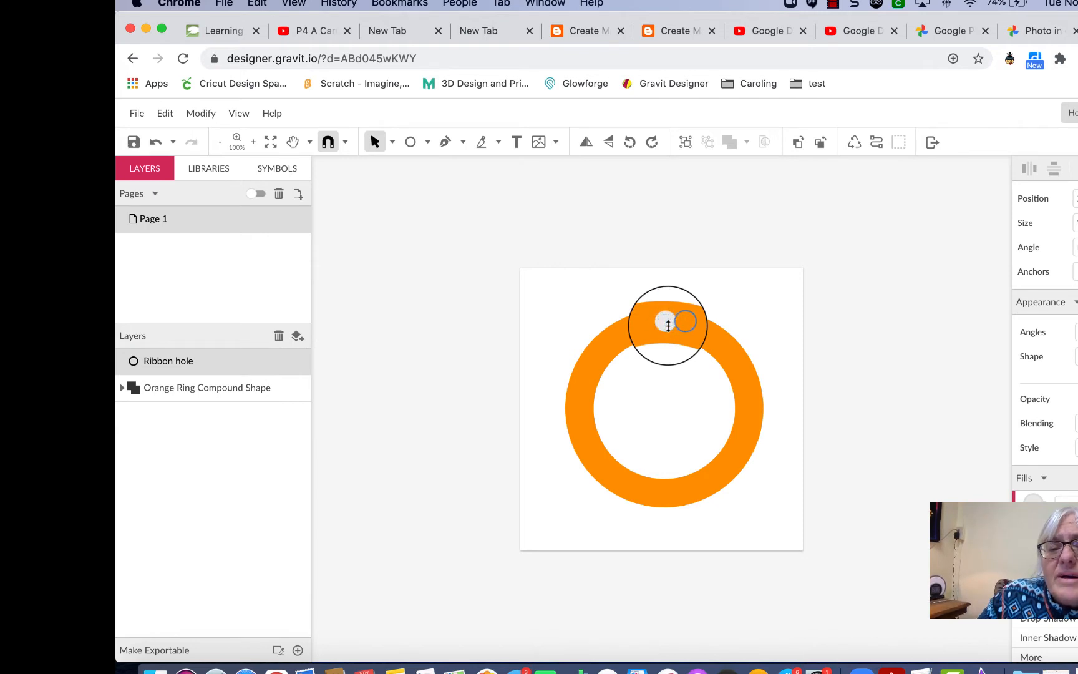
drag(668, 326, 736, 326)
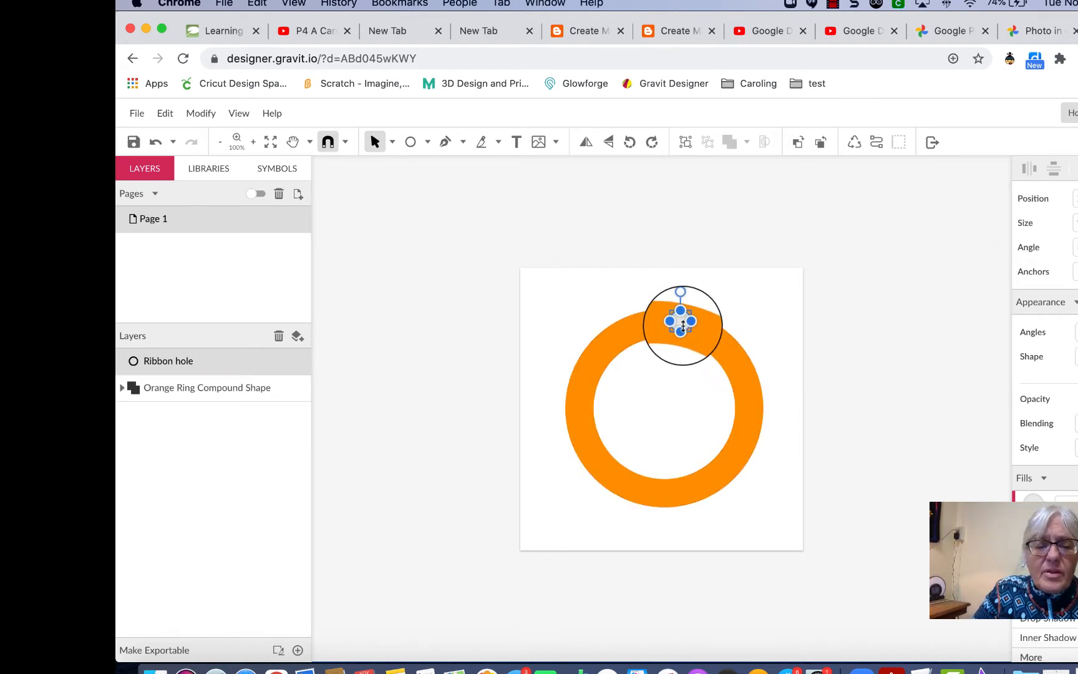
Step: Select the ribbon hole and orange ring, try a vertical middle alignment, undo it, and center them horizontally
shift+click(620, 337)
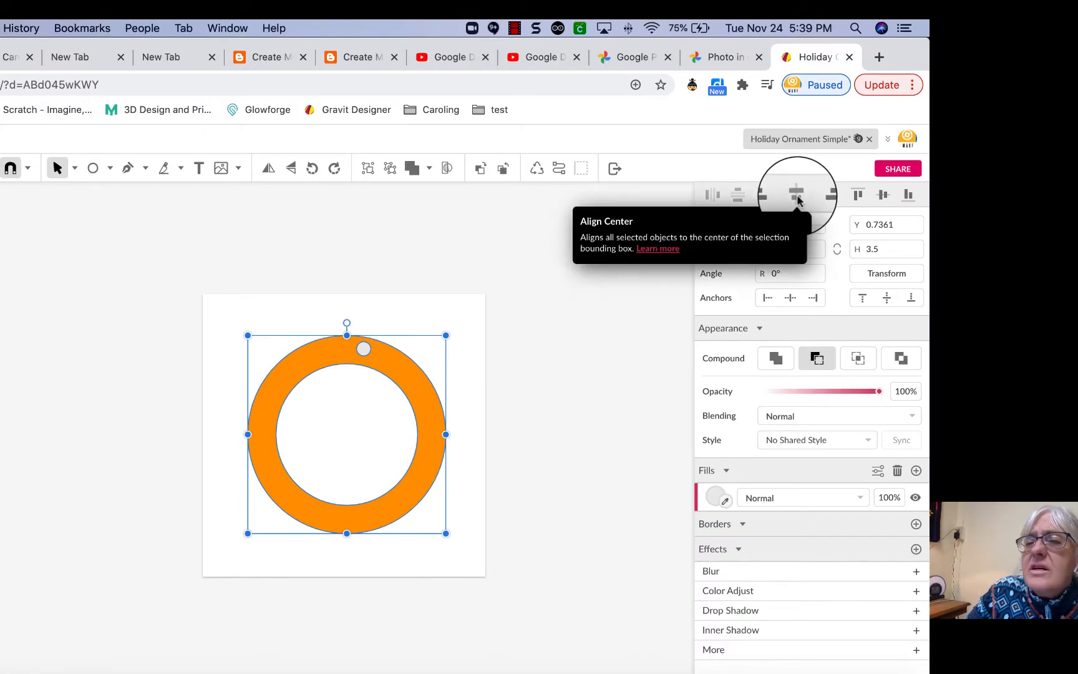
click(883, 195)
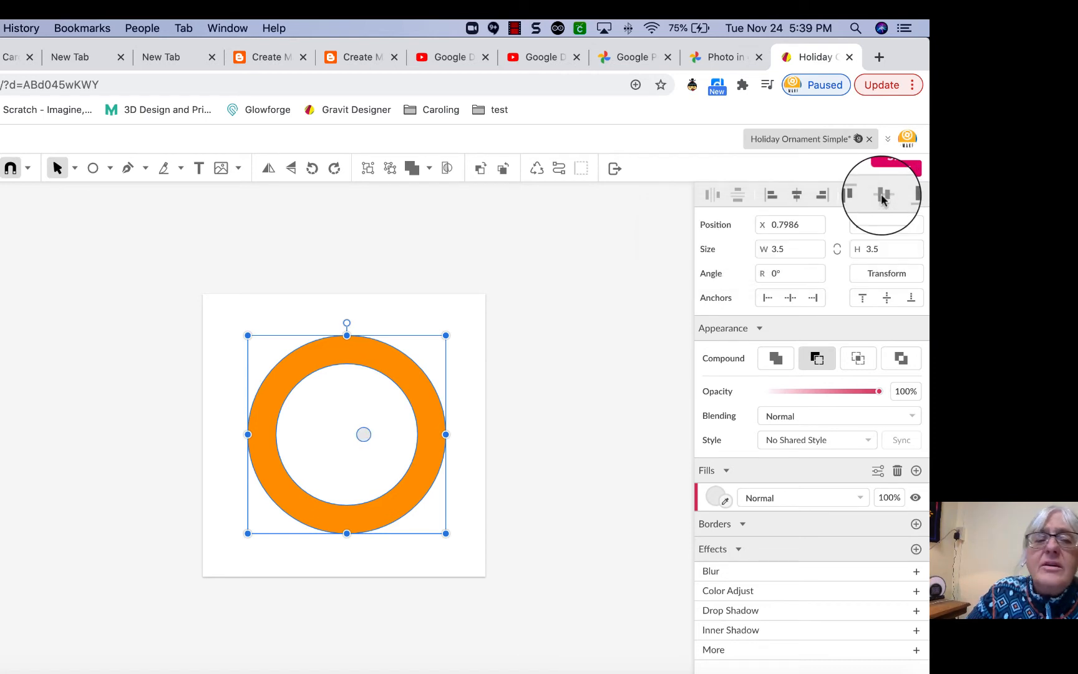
key(super+z)
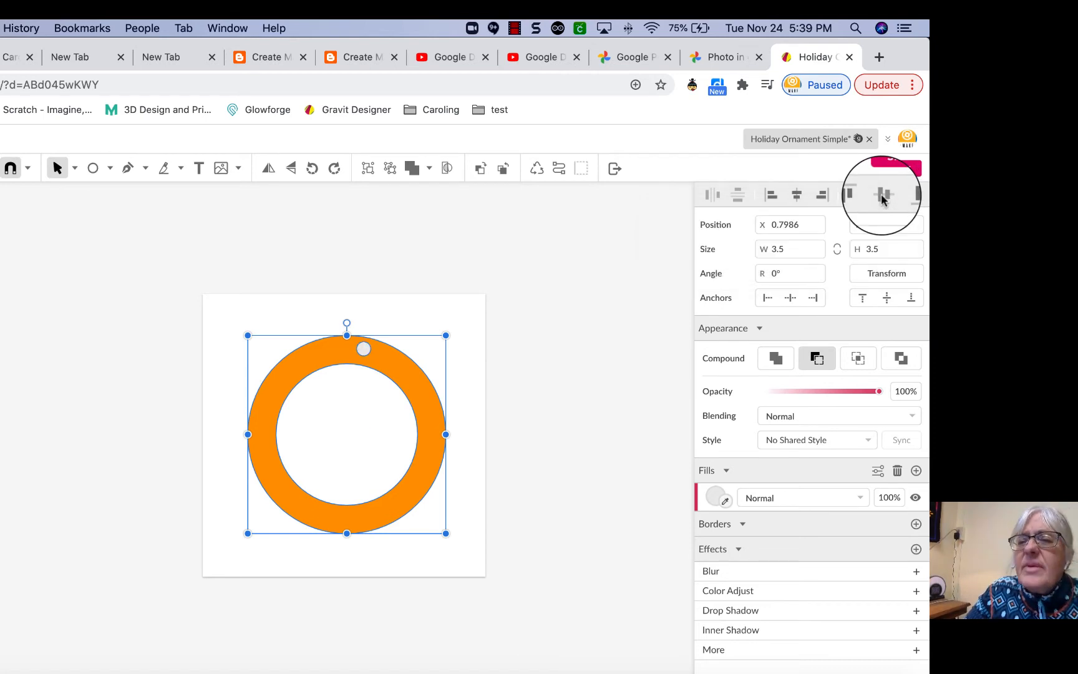
click(796, 196)
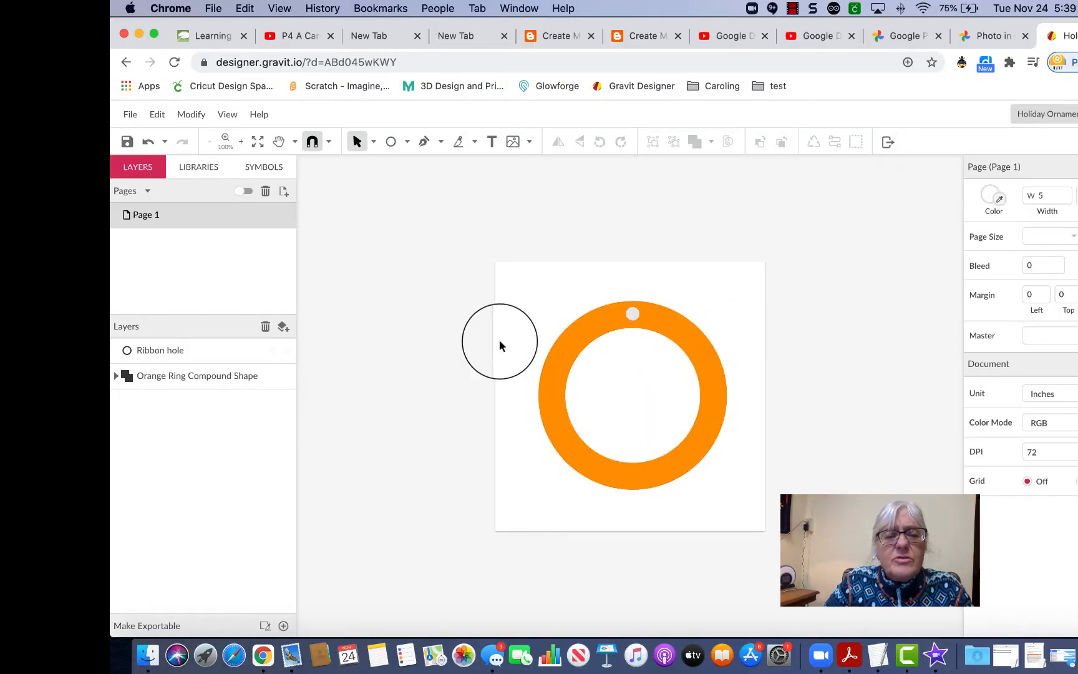
Step: Select the ribbon hole together with the orange ring and subtract the hole from the ring
drag(499, 276, 756, 496)
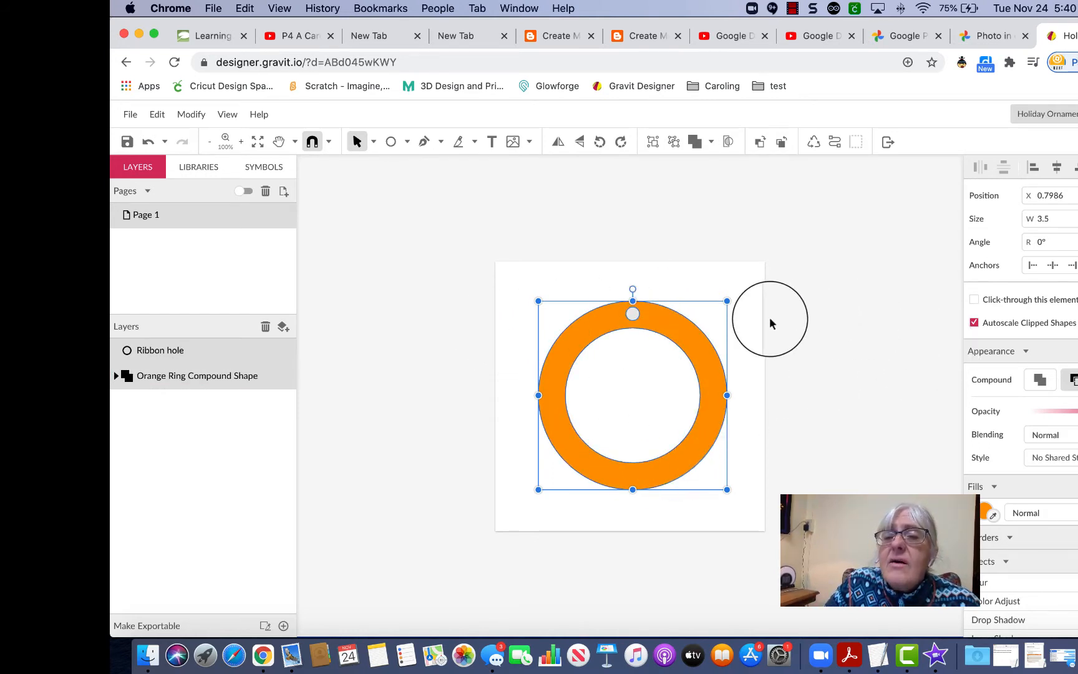
click(711, 144)
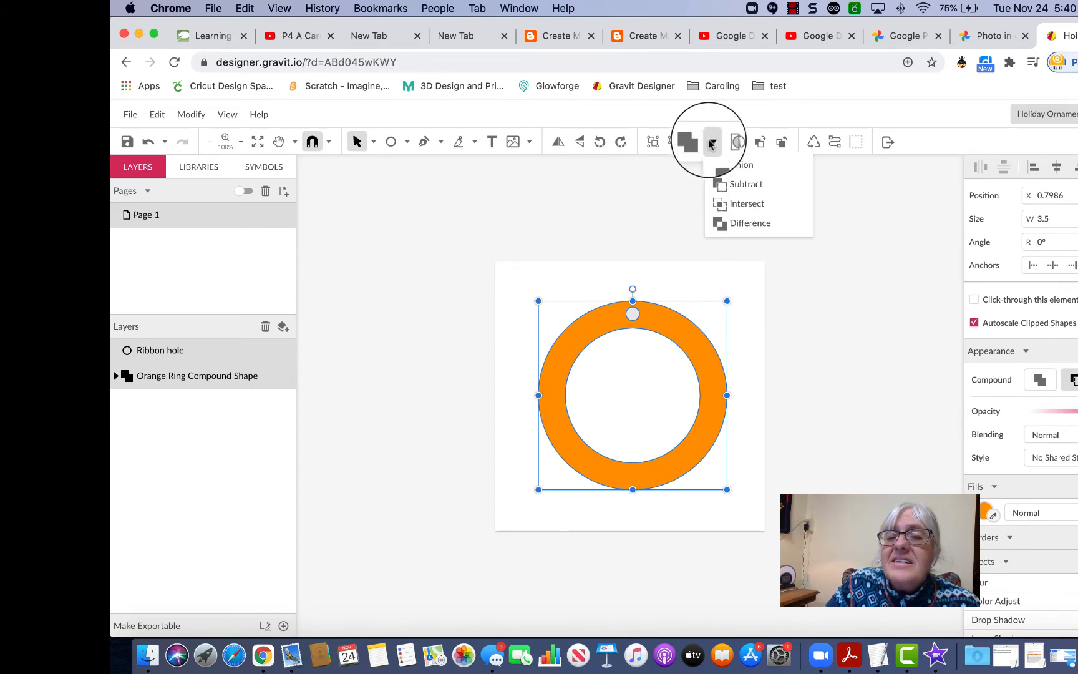
click(727, 183)
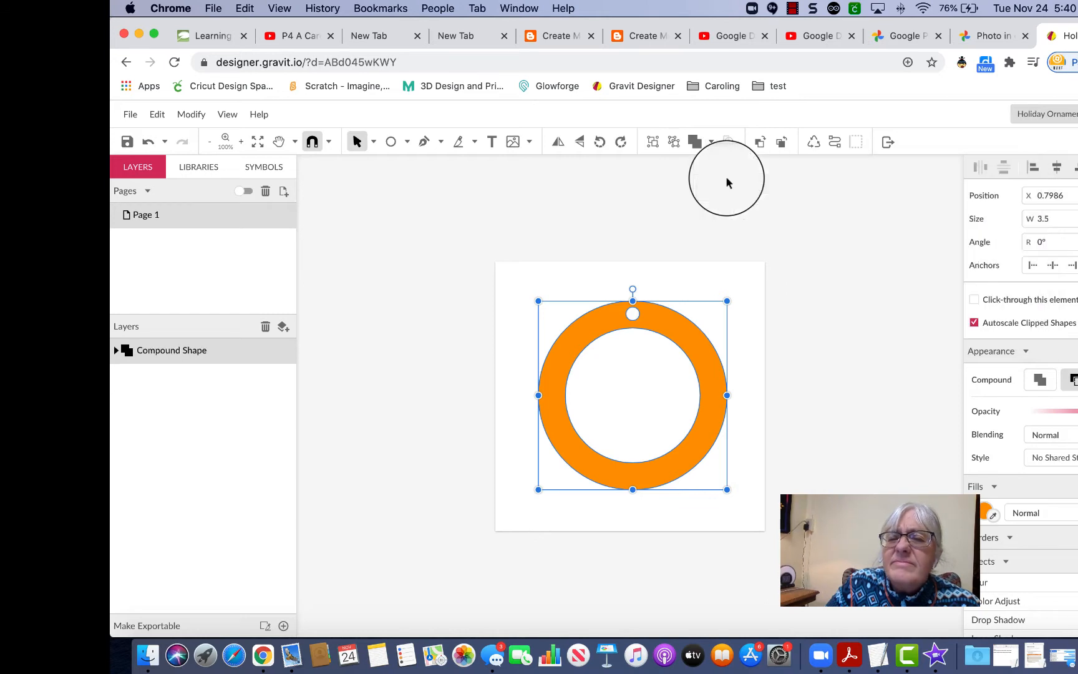
click(805, 269)
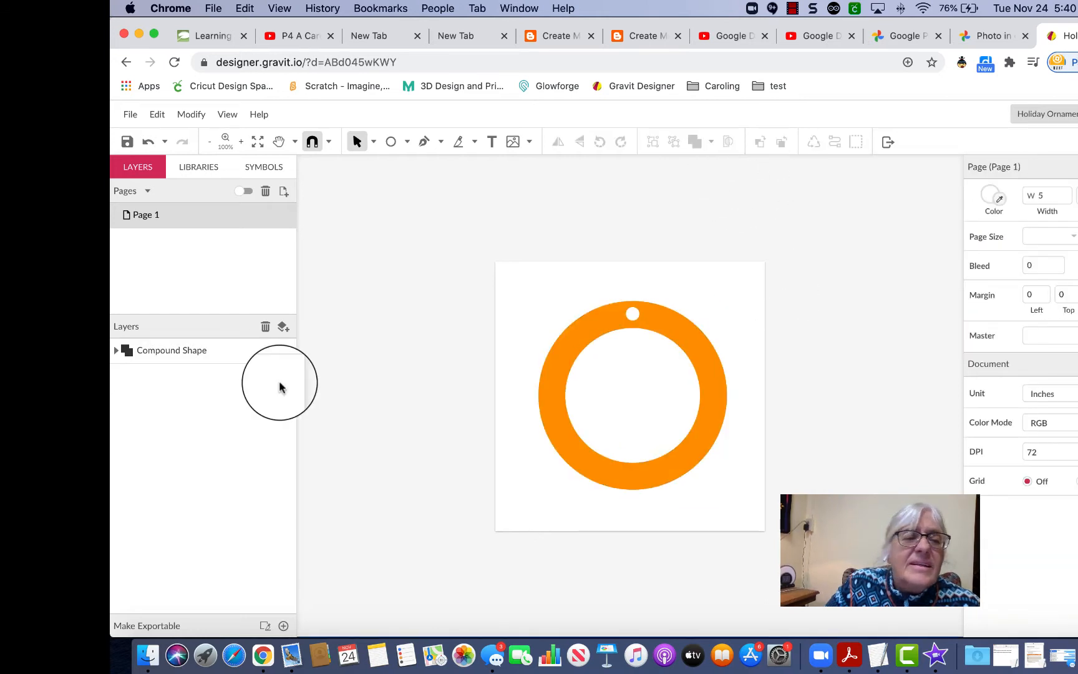
Step: Expand the new compound shape's layer to check its parts, rename it "Ornament base" and collapse it again
click(114, 350)
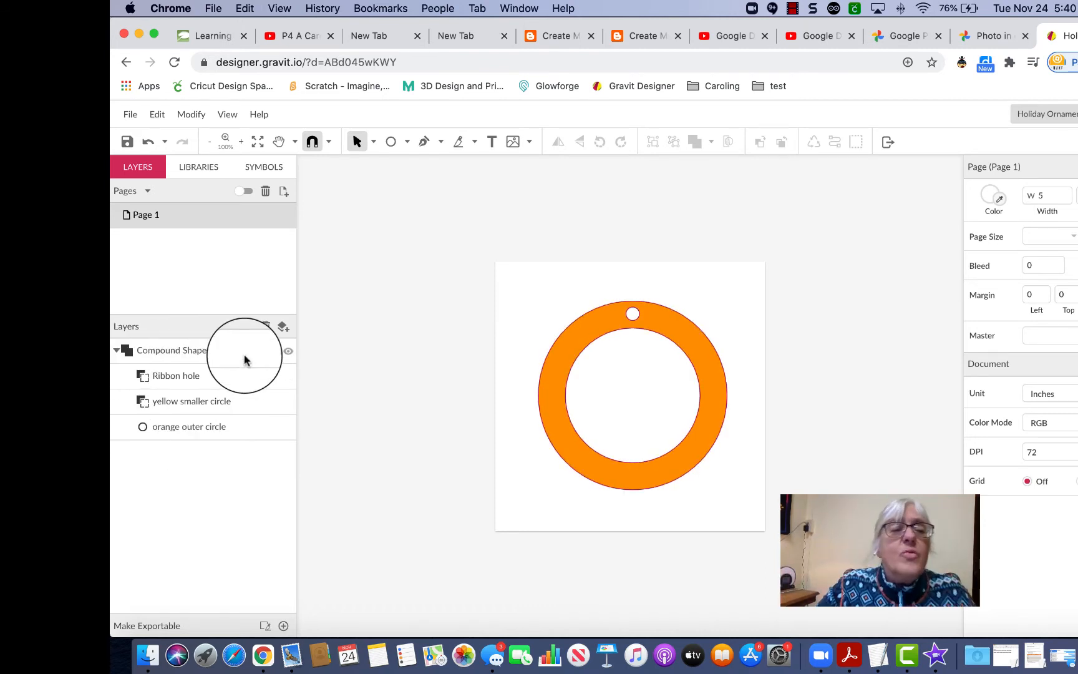
double_click(180, 351)
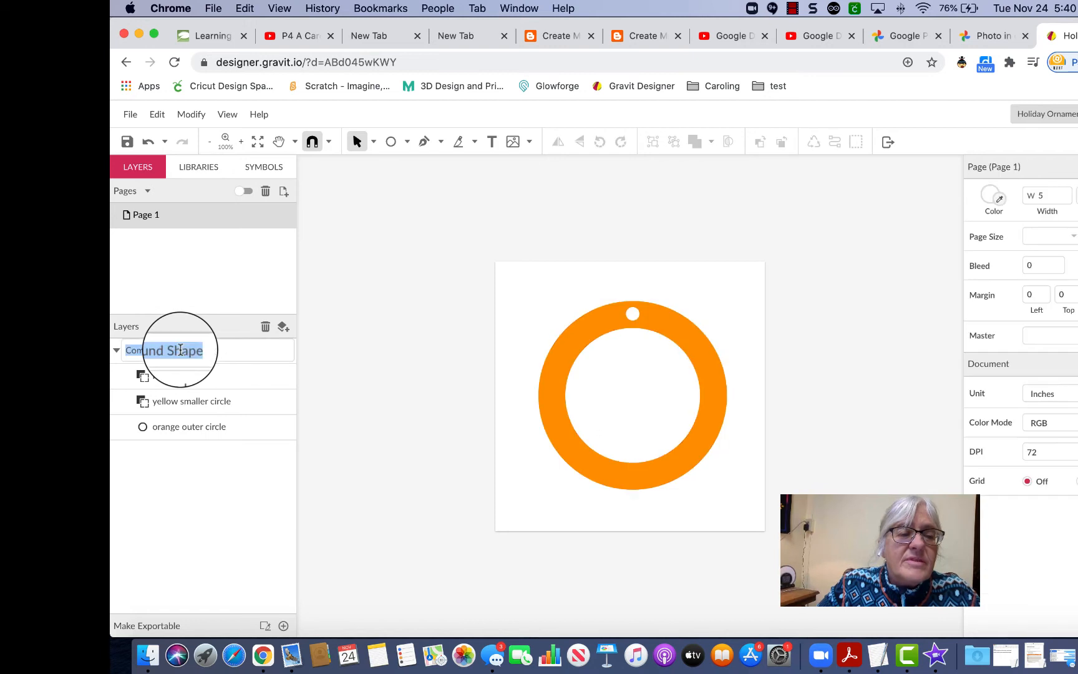
text(O)
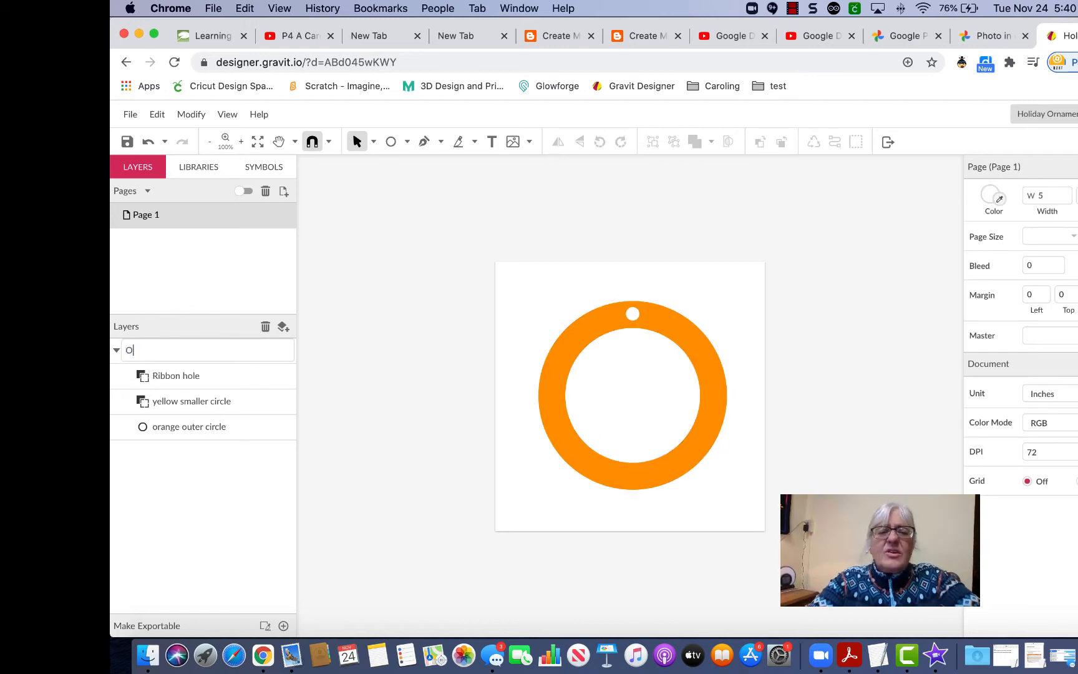
text(rnament base)
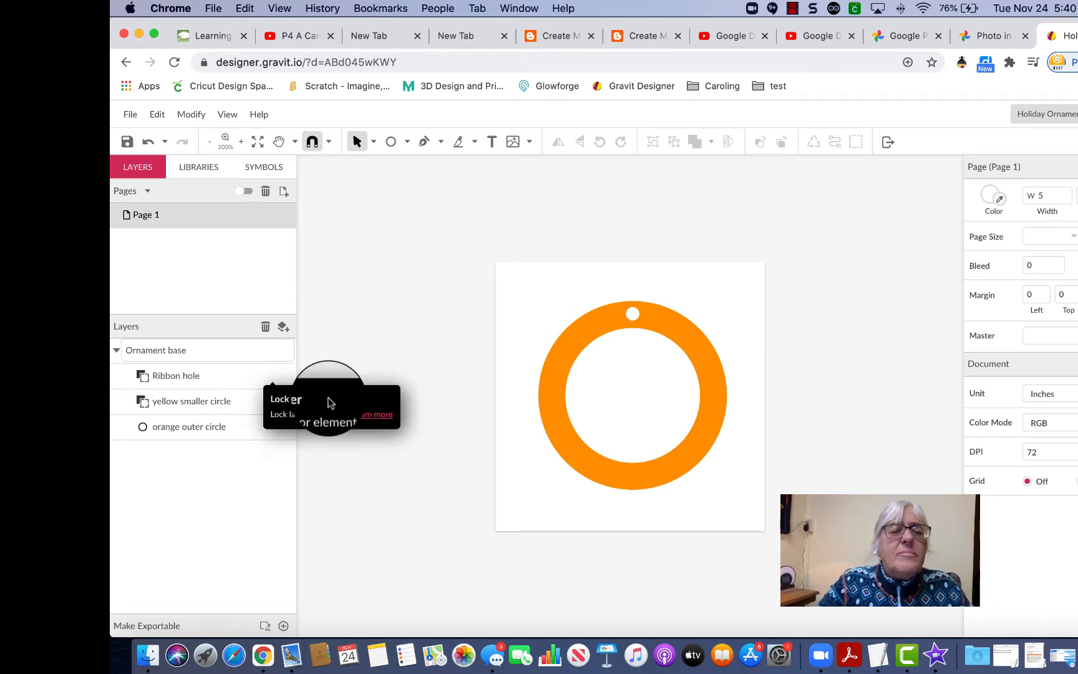
click(399, 507)
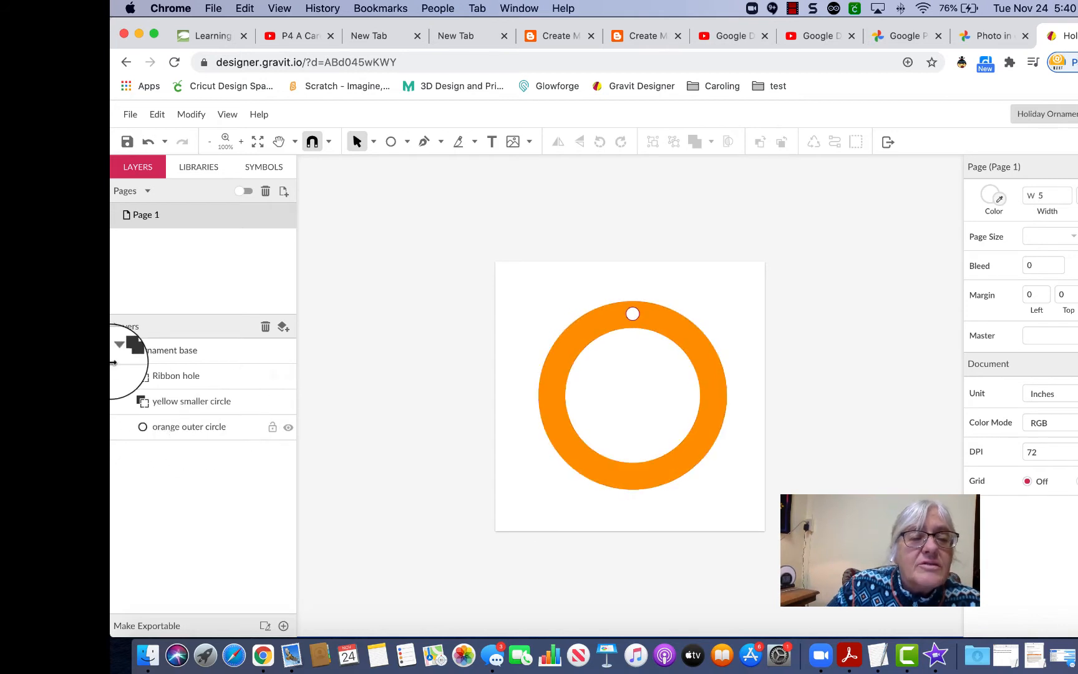
click(116, 350)
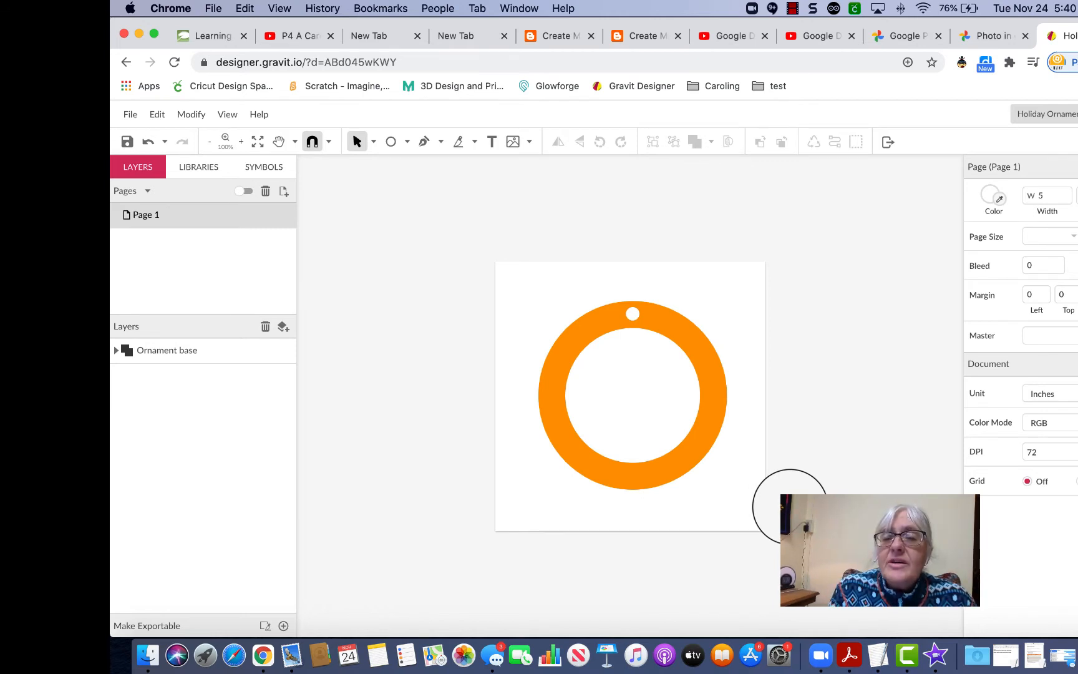
Step: Draw a horizontal rectangle about 2.94 by 0.71 in across the ring's opening, overlapping the orange band on both sides
click(792, 9)
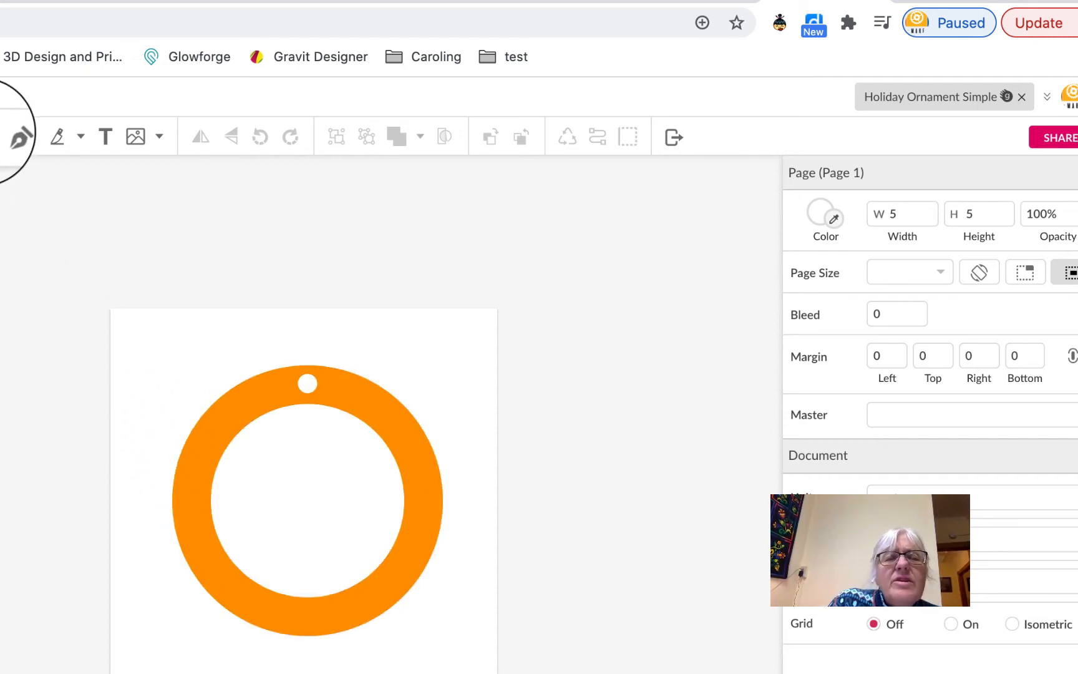
click(3, 133)
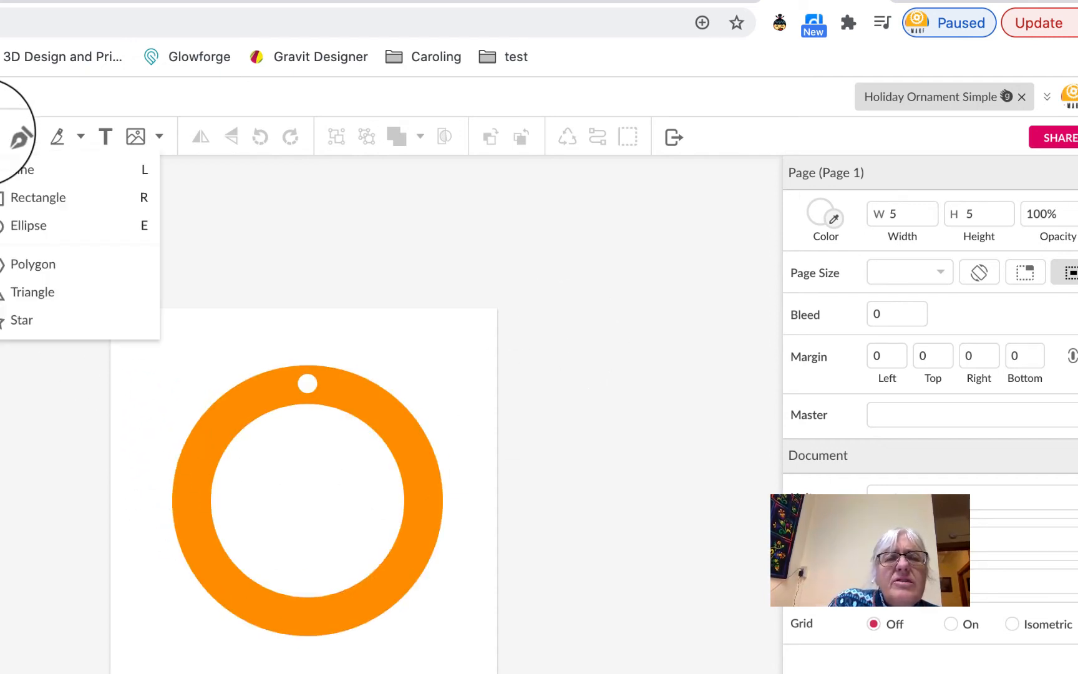
click(6, 193)
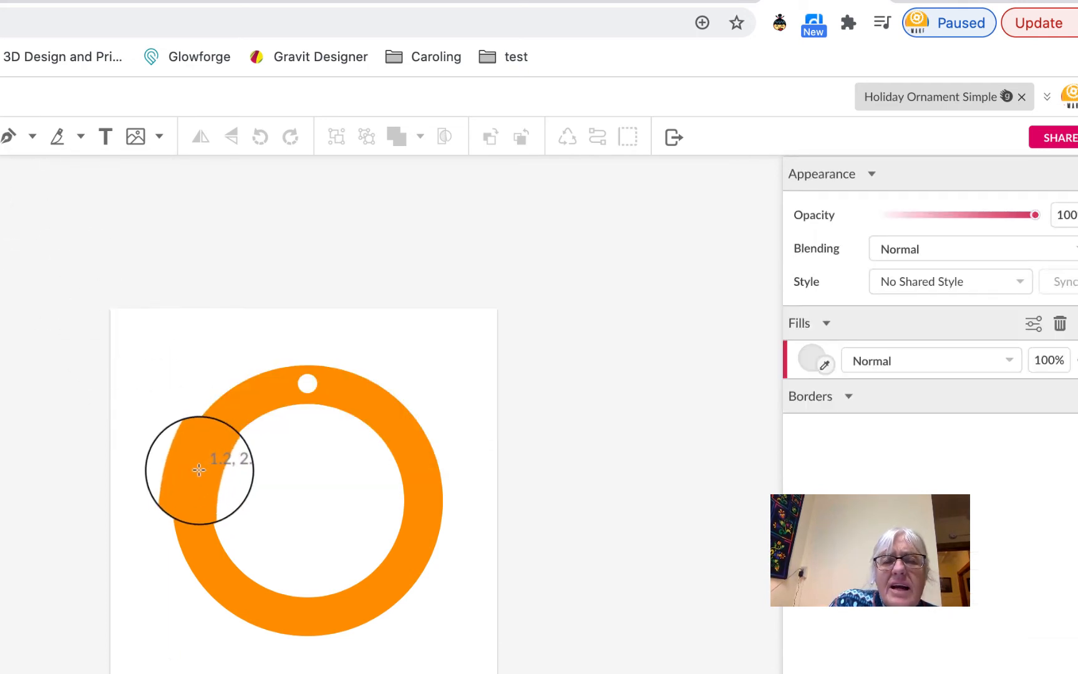
drag(198, 470, 425, 525)
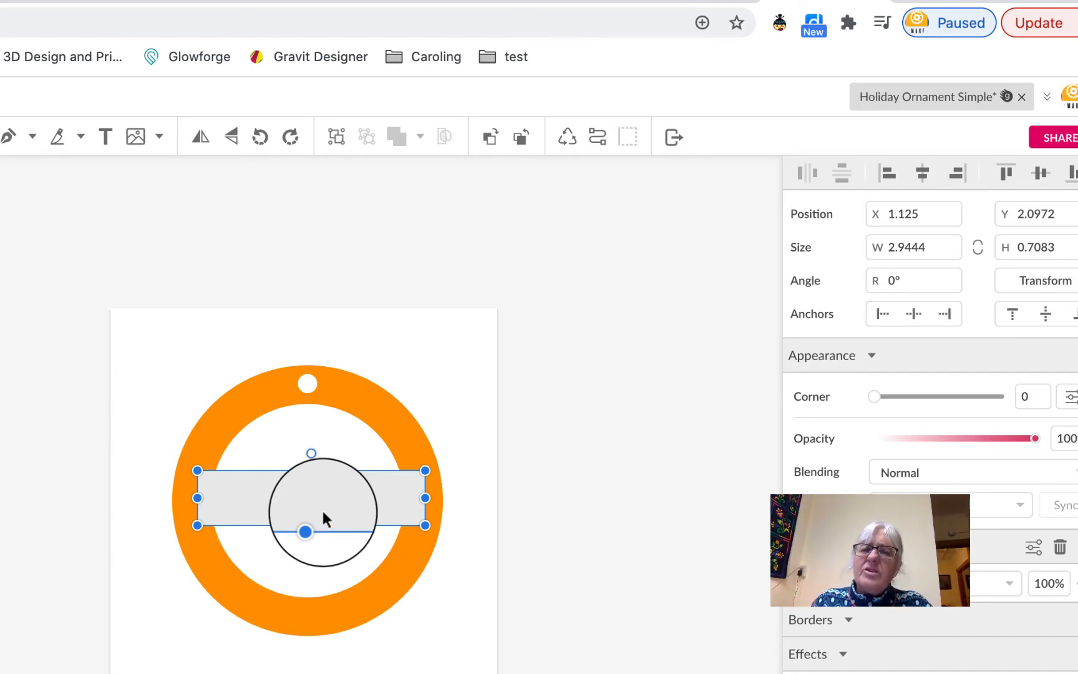
Step: Select the rectangle and the ornament base, center them horizontally and vertically on each other, and merge them with Union
drag(322, 514, 372, 419)
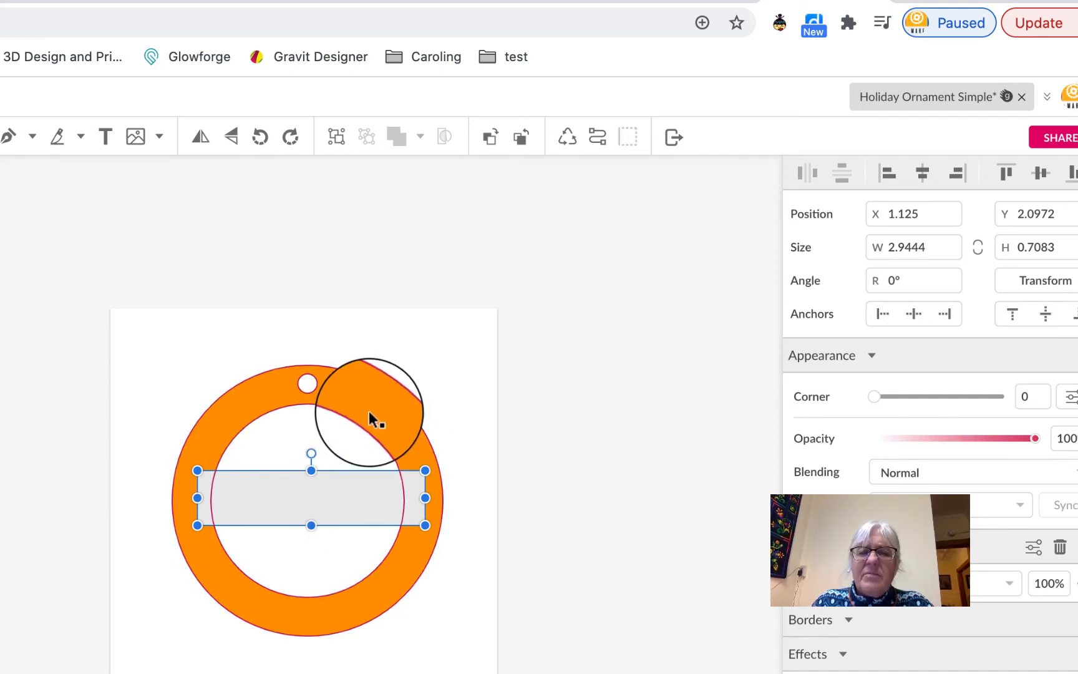
click(369, 410)
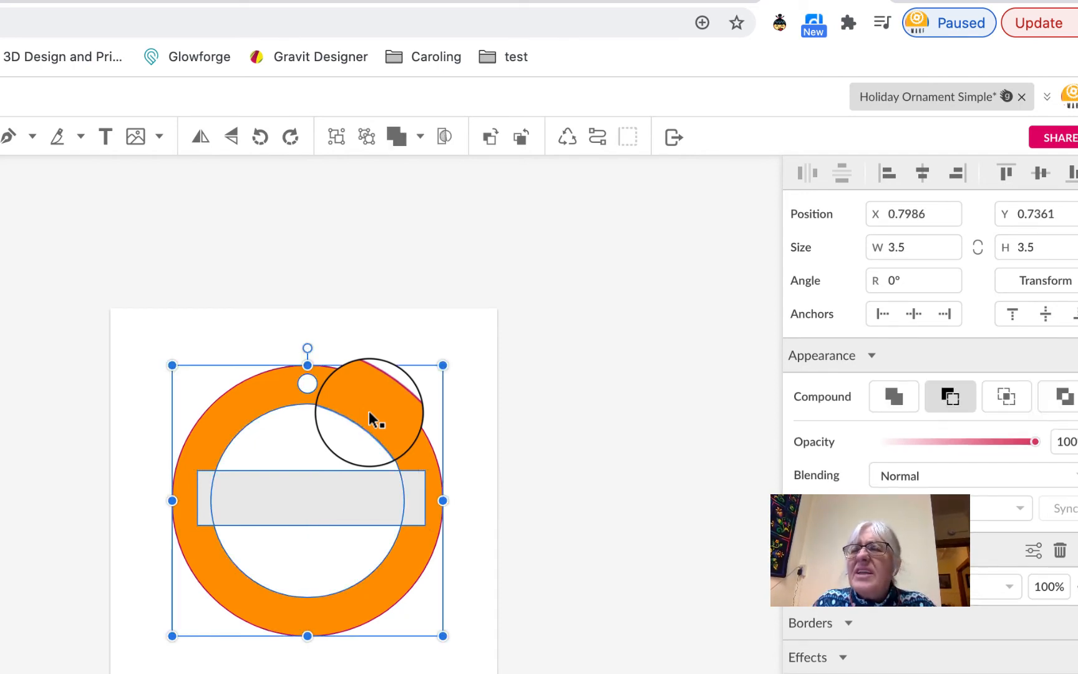
click(923, 171)
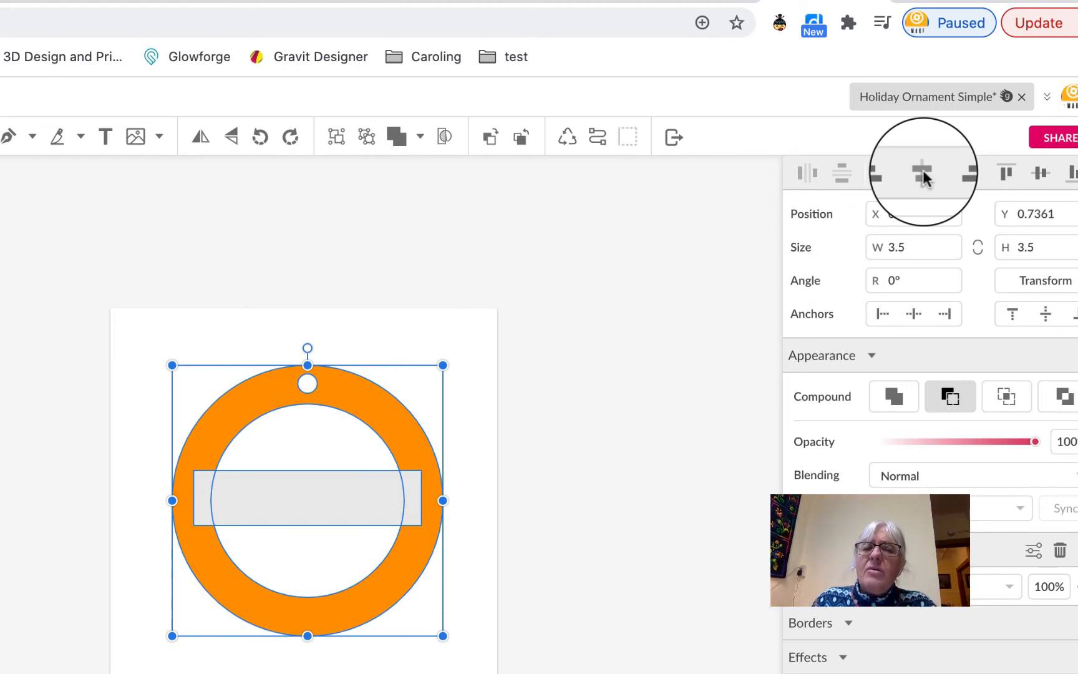
click(1039, 170)
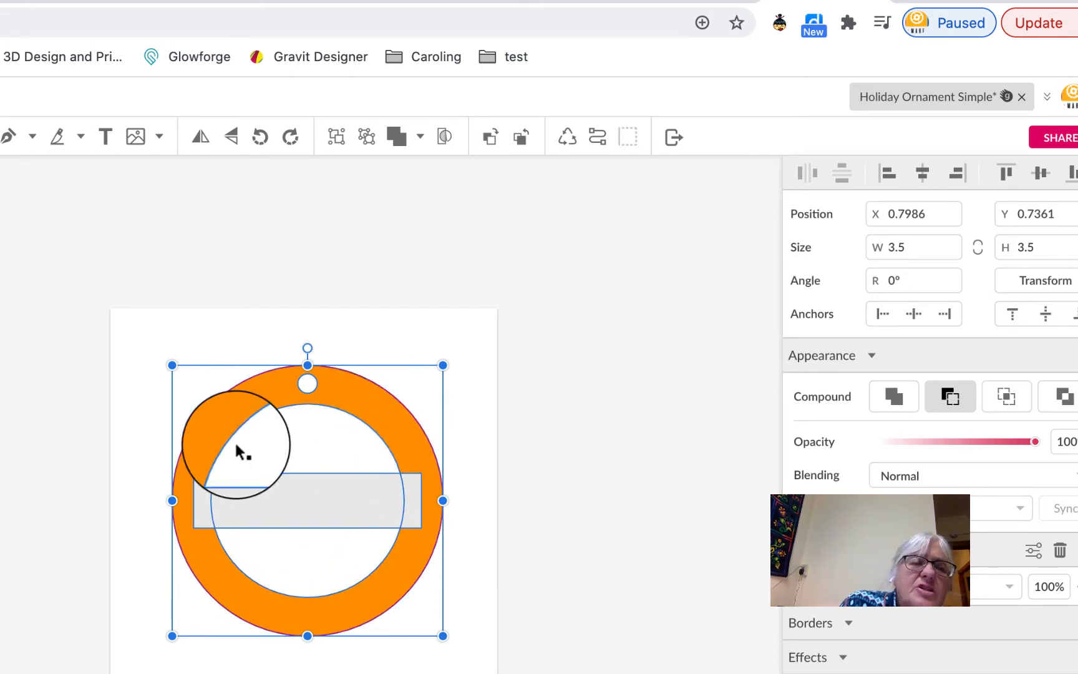
click(420, 139)
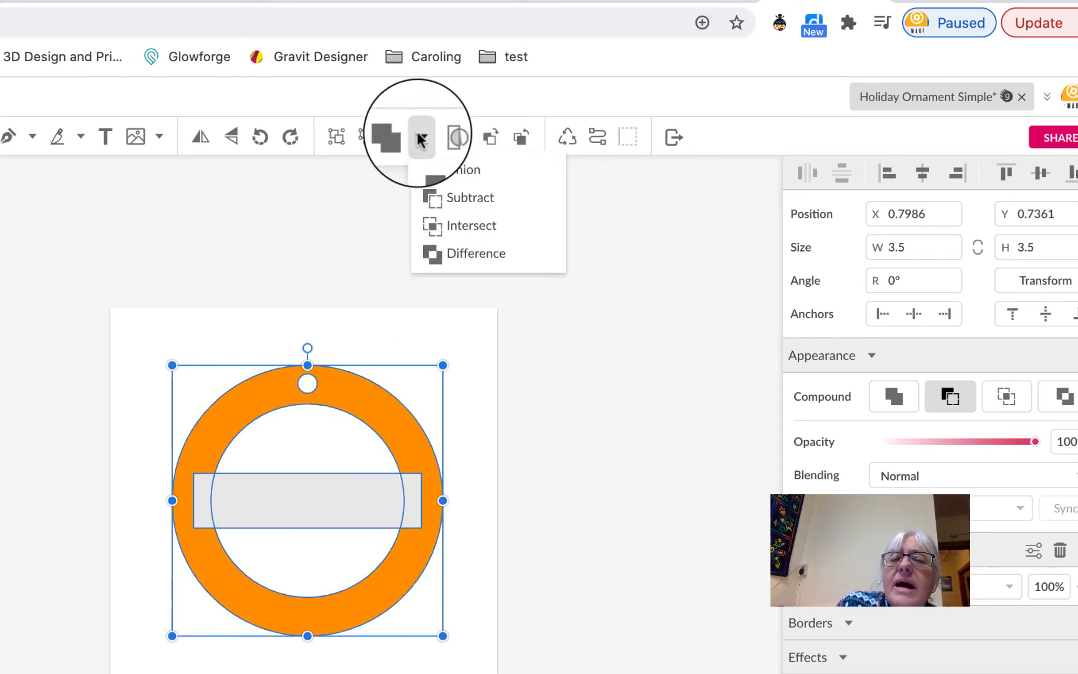
click(453, 173)
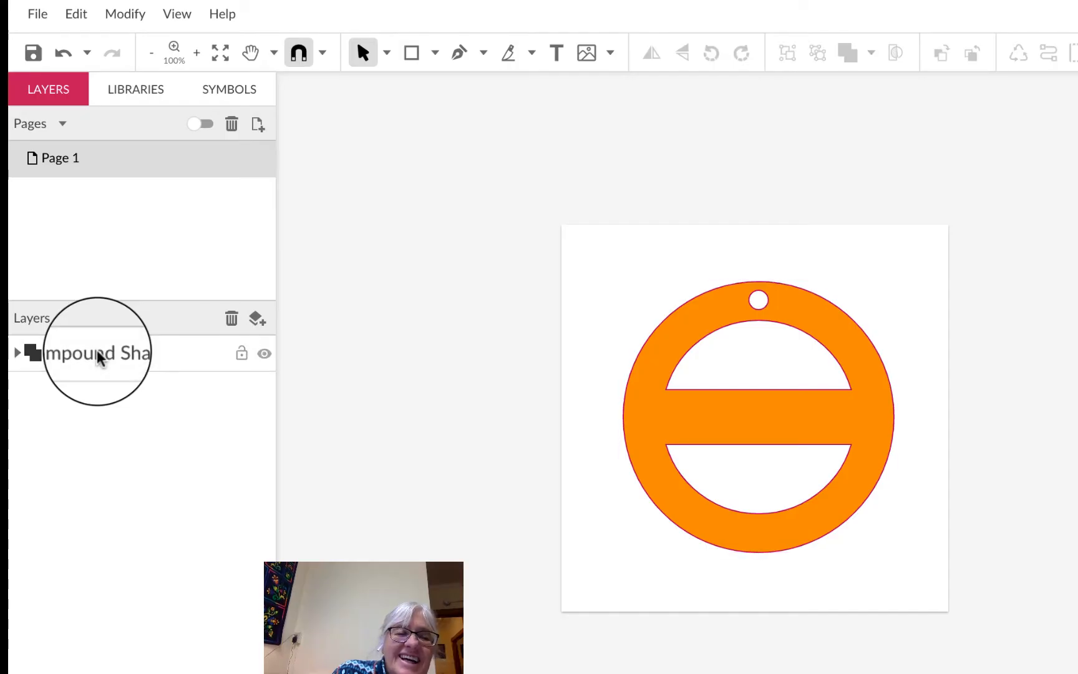
Step: Rename the merged compound shape's layer "Ornament with rectangle"
double_click(97, 354)
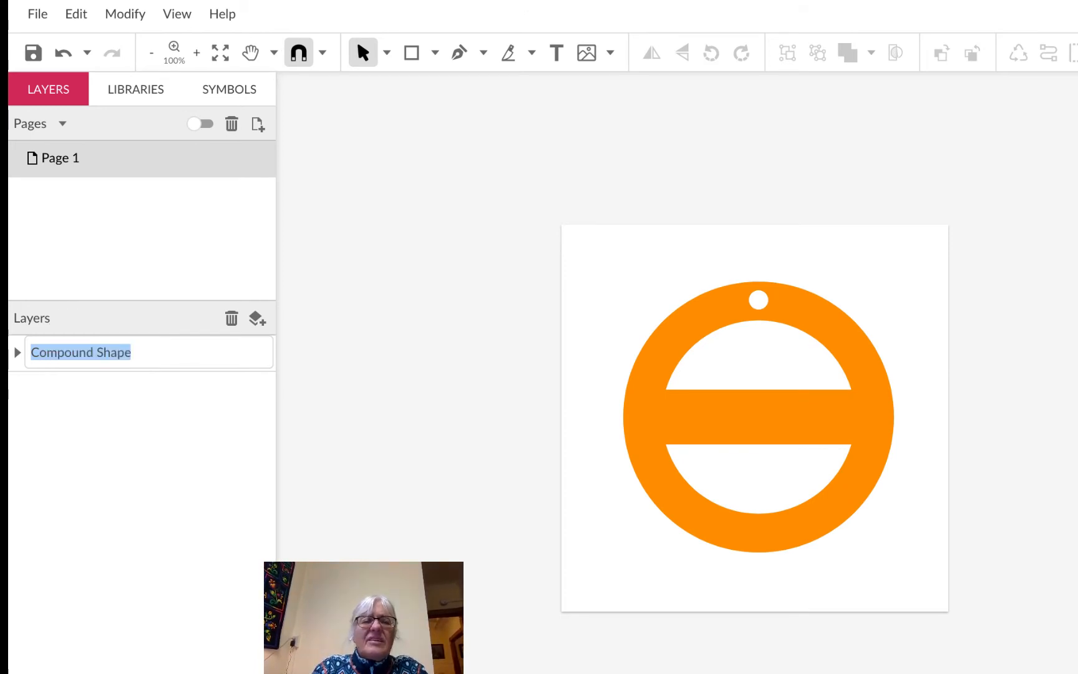
text(Orn)
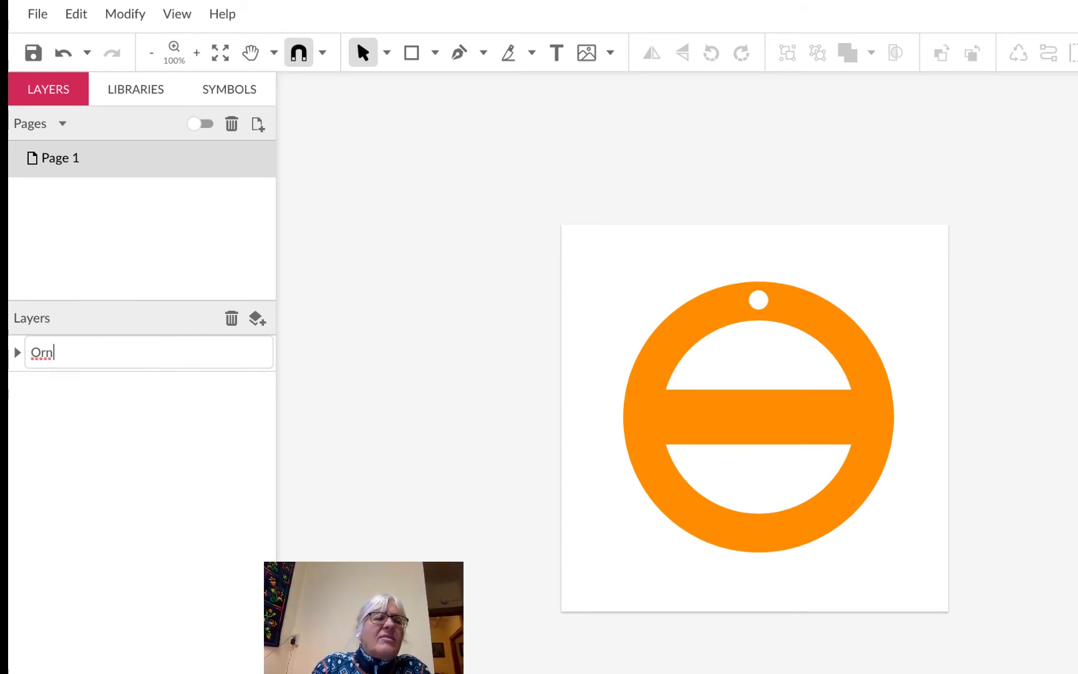
text(amen)
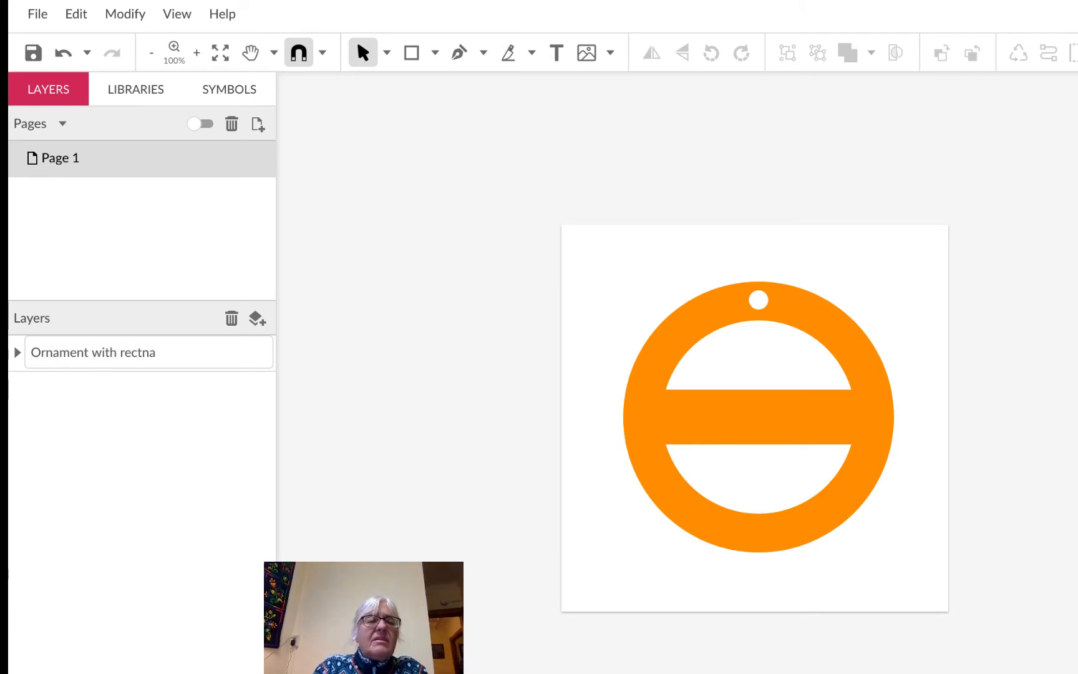
text(t with rectangle)
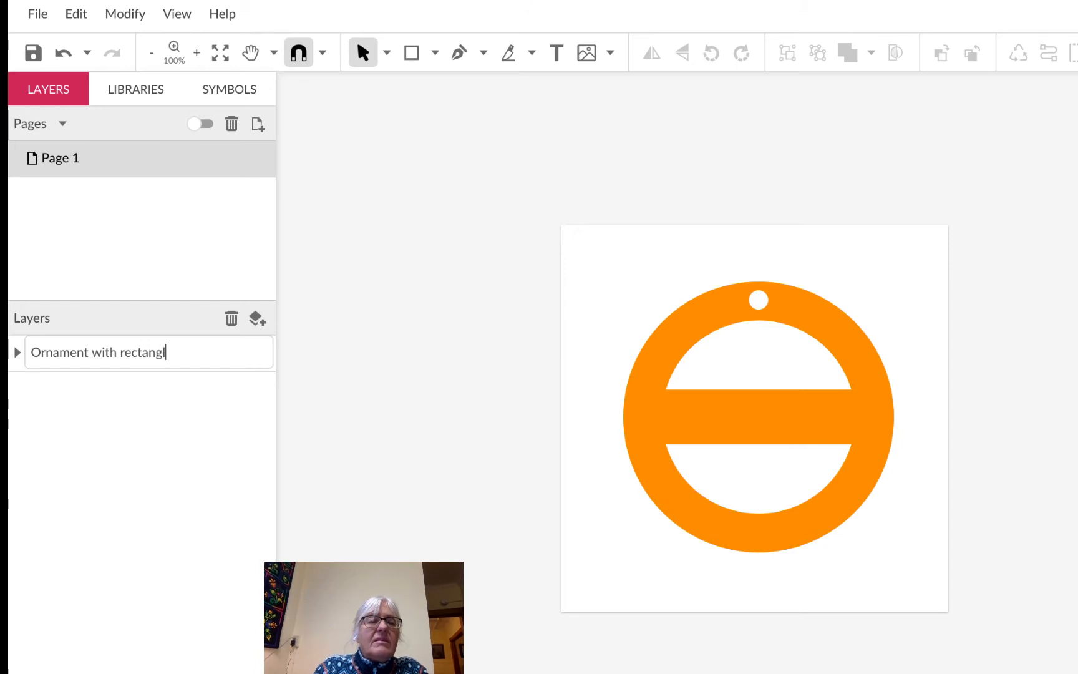
key(Return)
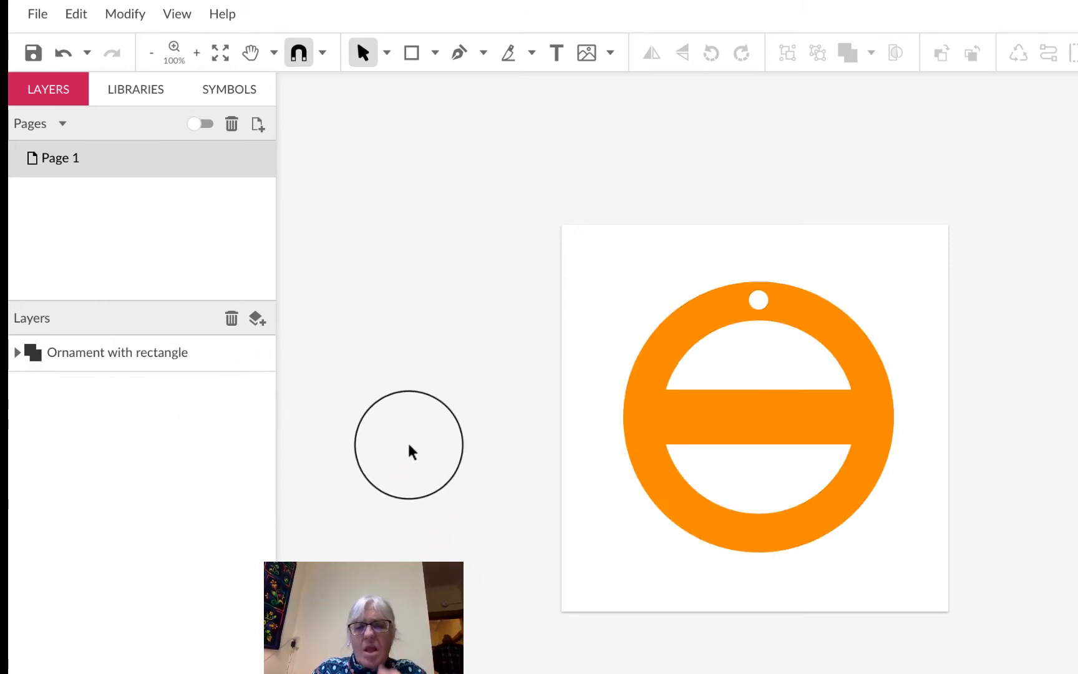
Step: Look at the photo of finished name ornaments to see how inner shapes attach to the ring, and return to the design
click(823, 206)
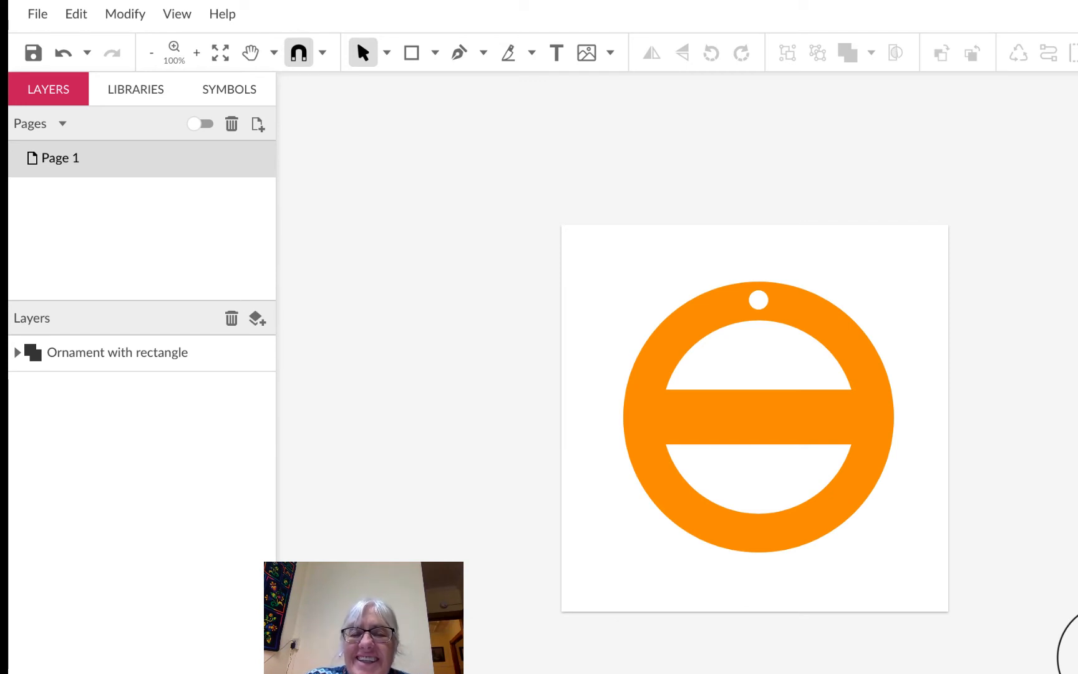
drag(637, 424, 1049, 420)
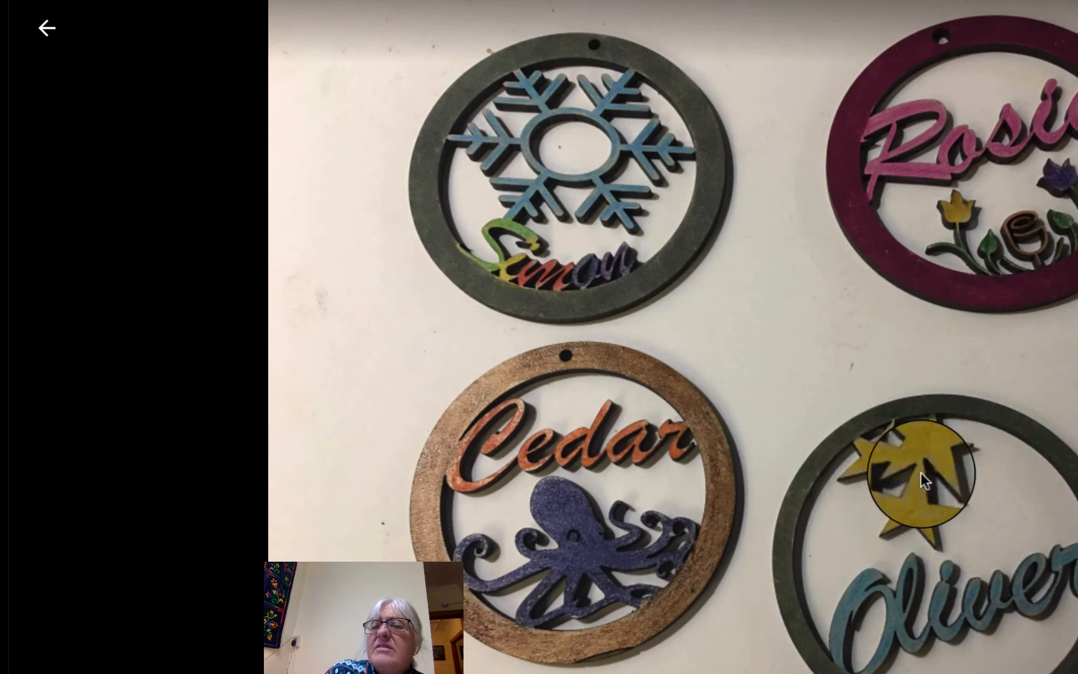
key(alt+Tab)
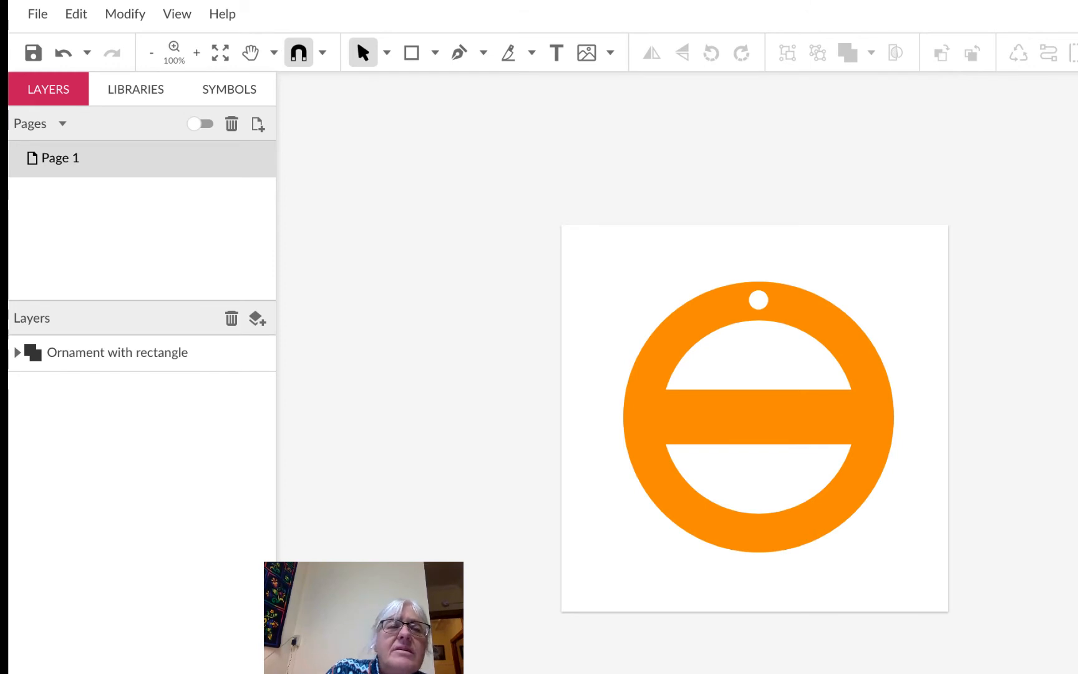
Step: Draw a small five-pointed star in the upper opening so that it overlaps the ring and the horizontal bar
click(436, 56)
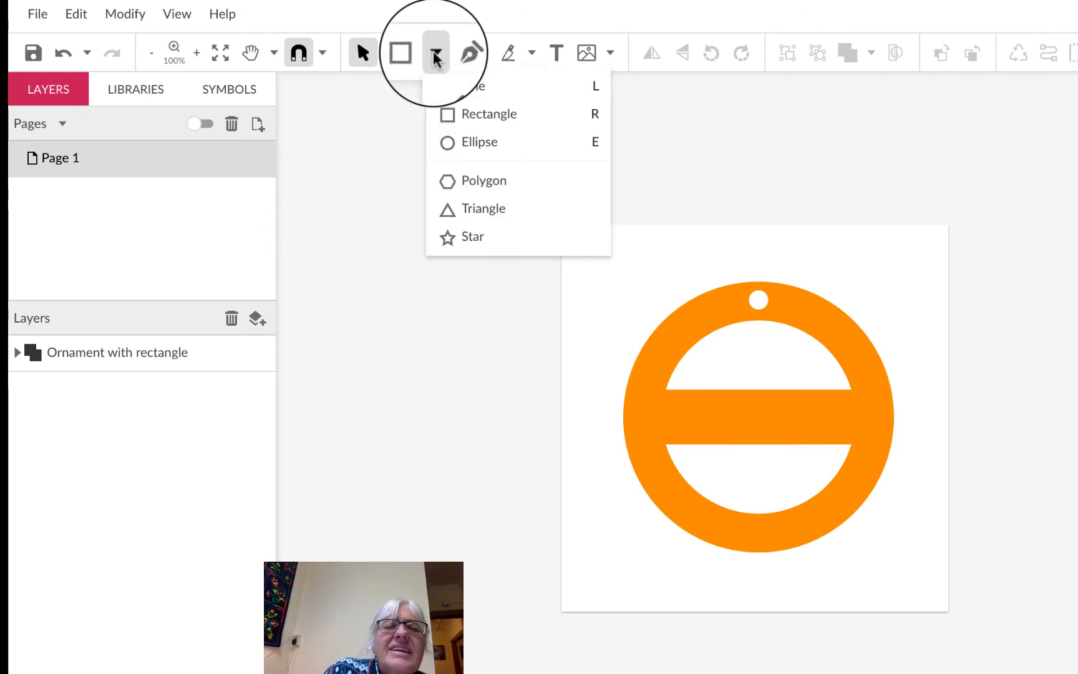
click(466, 237)
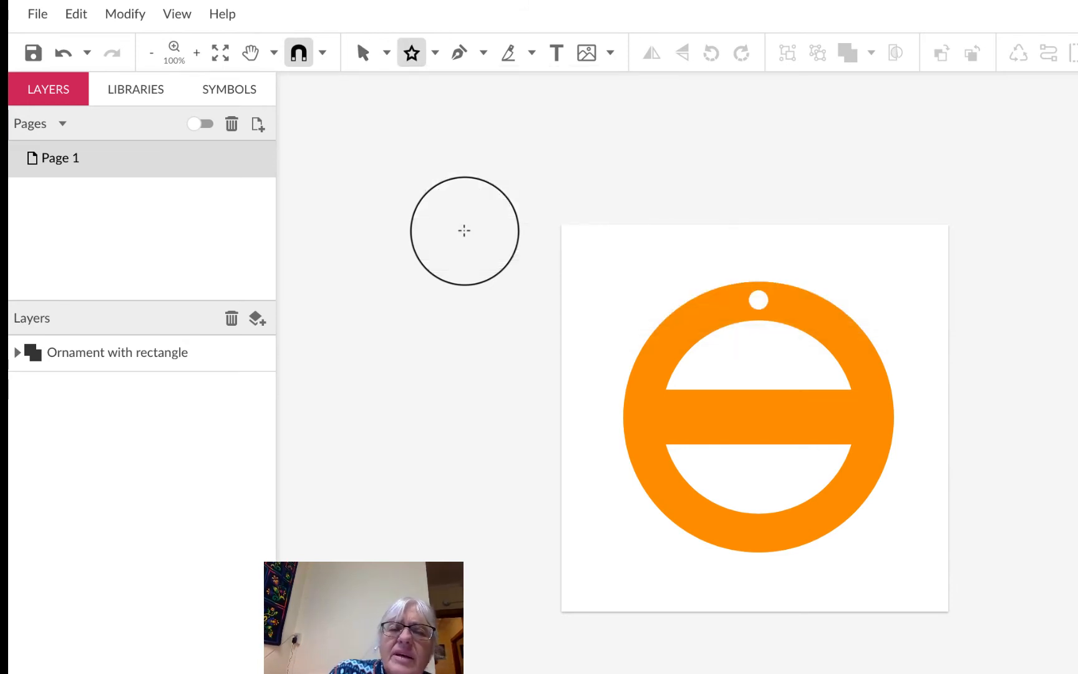
mouse_move(465, 231)
mouse_down()
mouse_move(662, 325)
mouse_move(722, 361)
mouse_move(711, 371)
mouse_move(736, 346)
mouse_move(699, 337)
mouse_up()
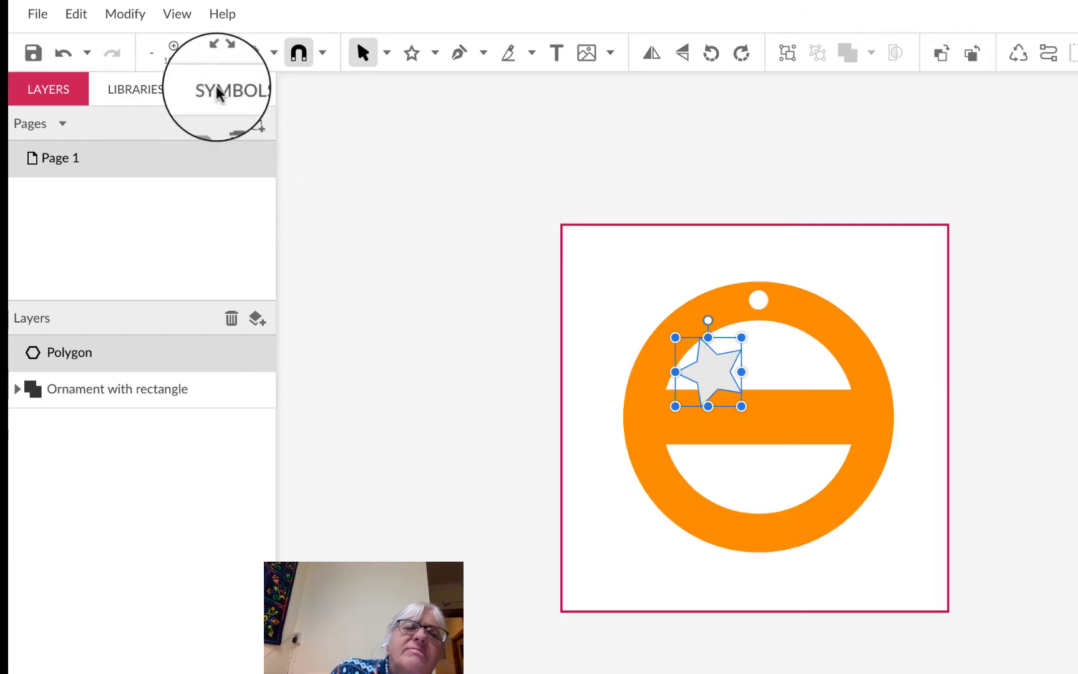
Step: Shrink the star to about 0.79 inch wide and reposition it in the upper opening so its points overlap the ring and bar
click(176, 23)
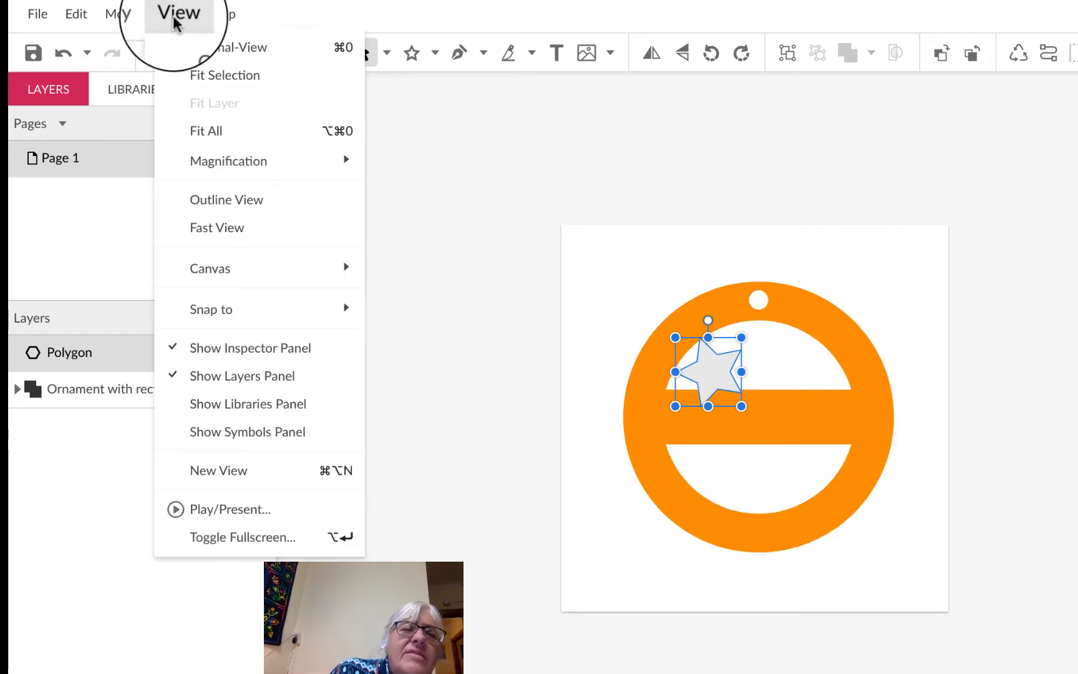
mouse_move(217, 166)
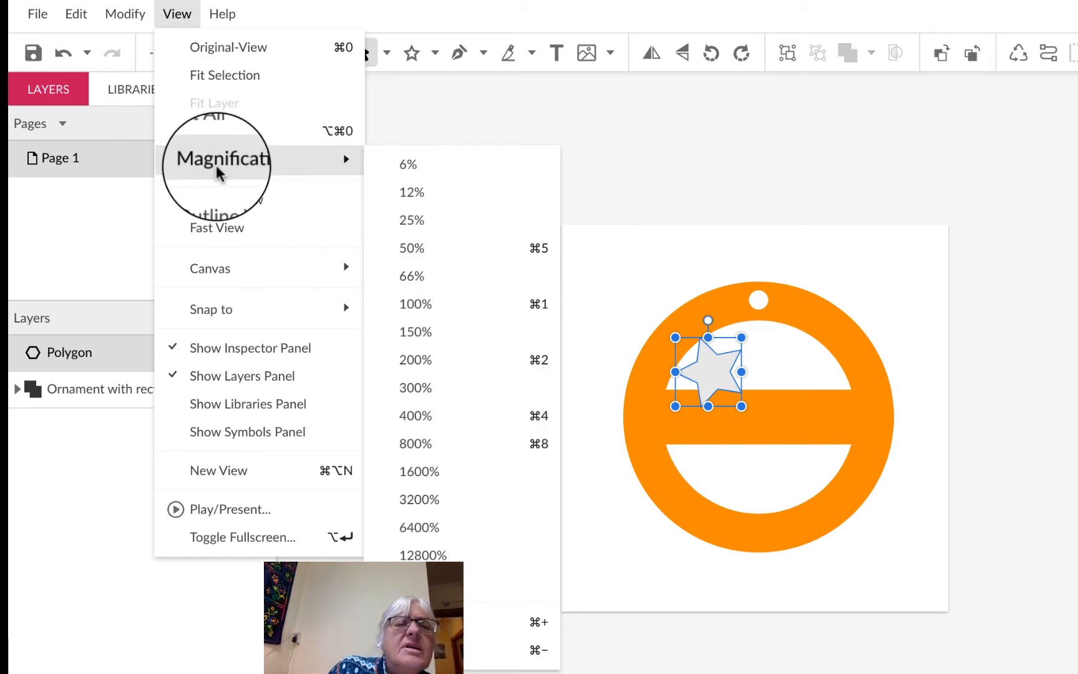
click(414, 307)
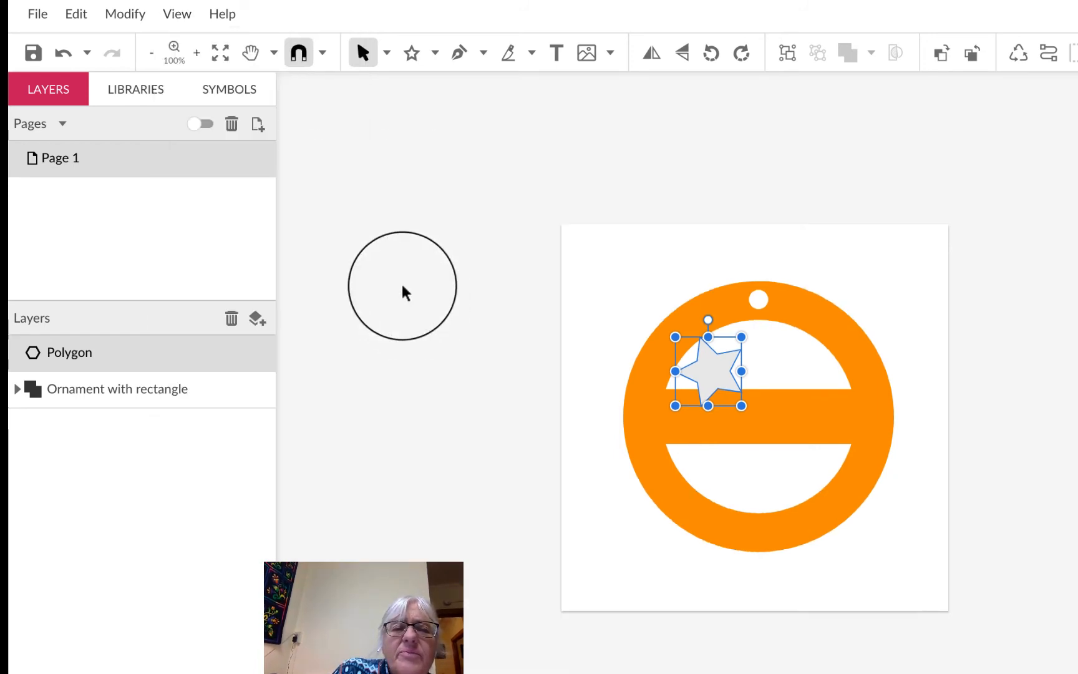
click(178, 15)
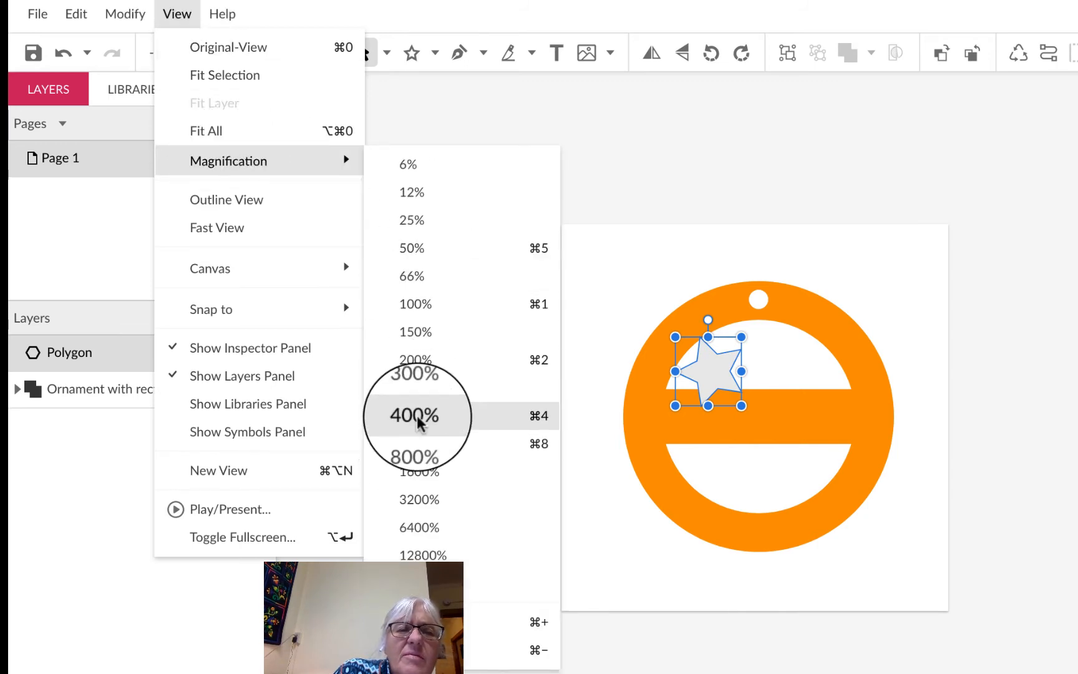
click(411, 361)
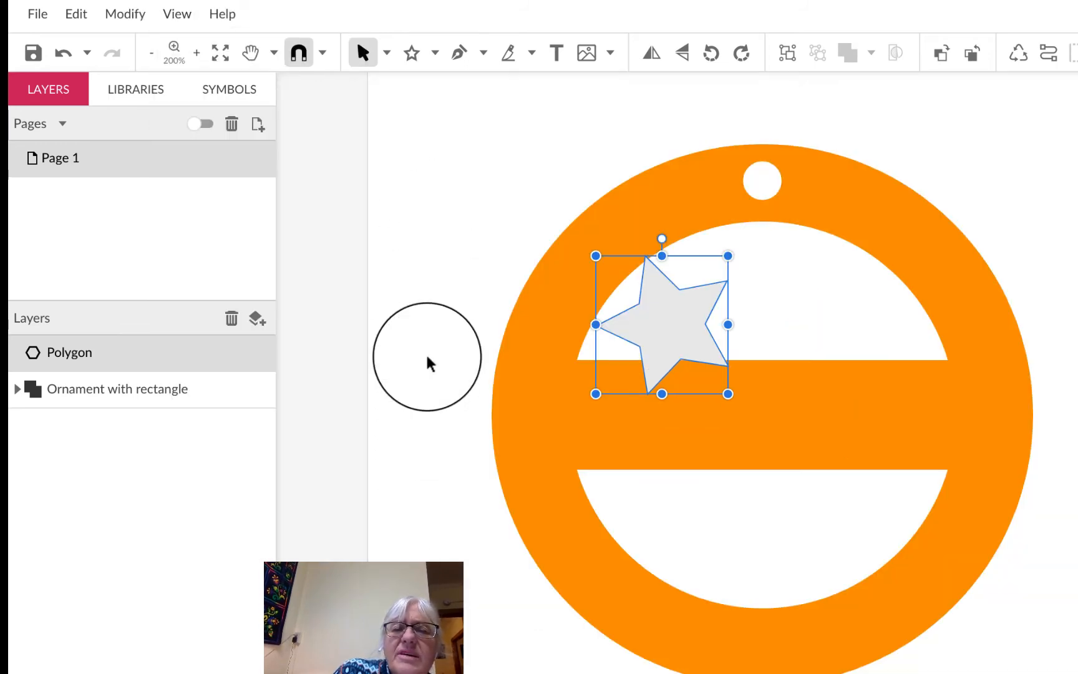
drag(429, 363, 671, 312)
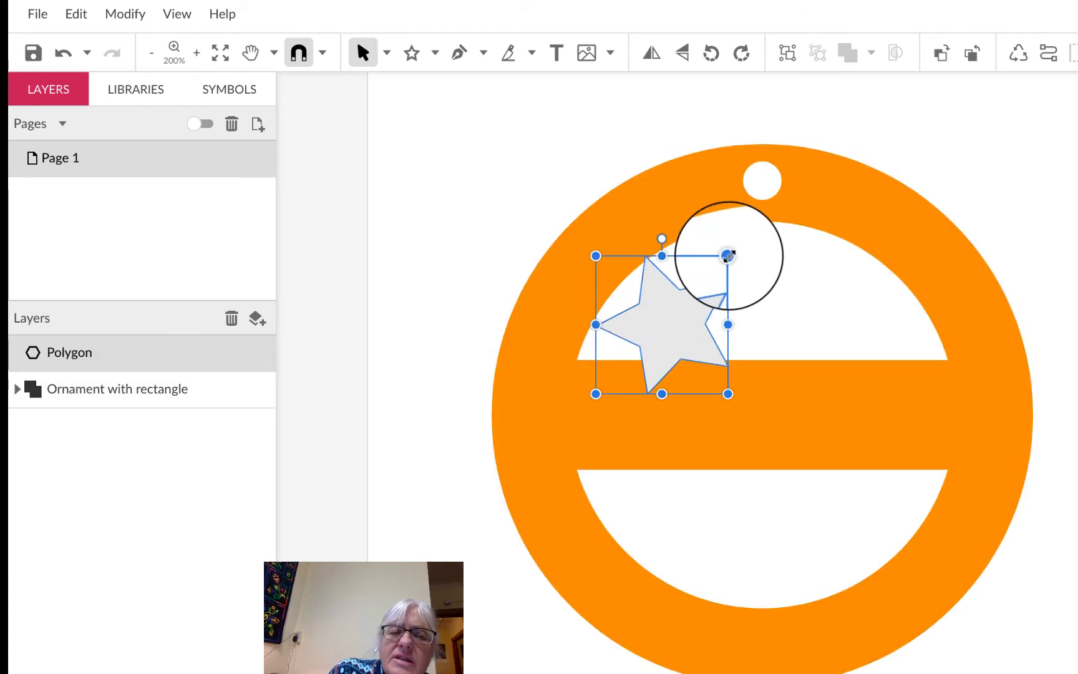
drag(729, 256, 658, 268)
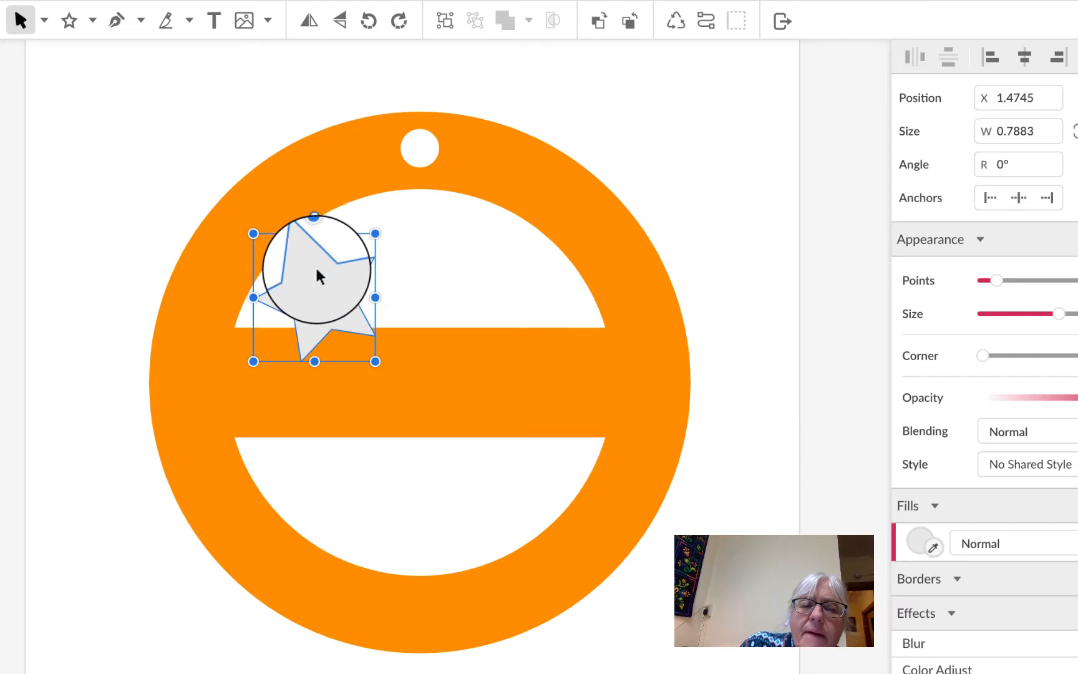
drag(317, 269, 331, 243)
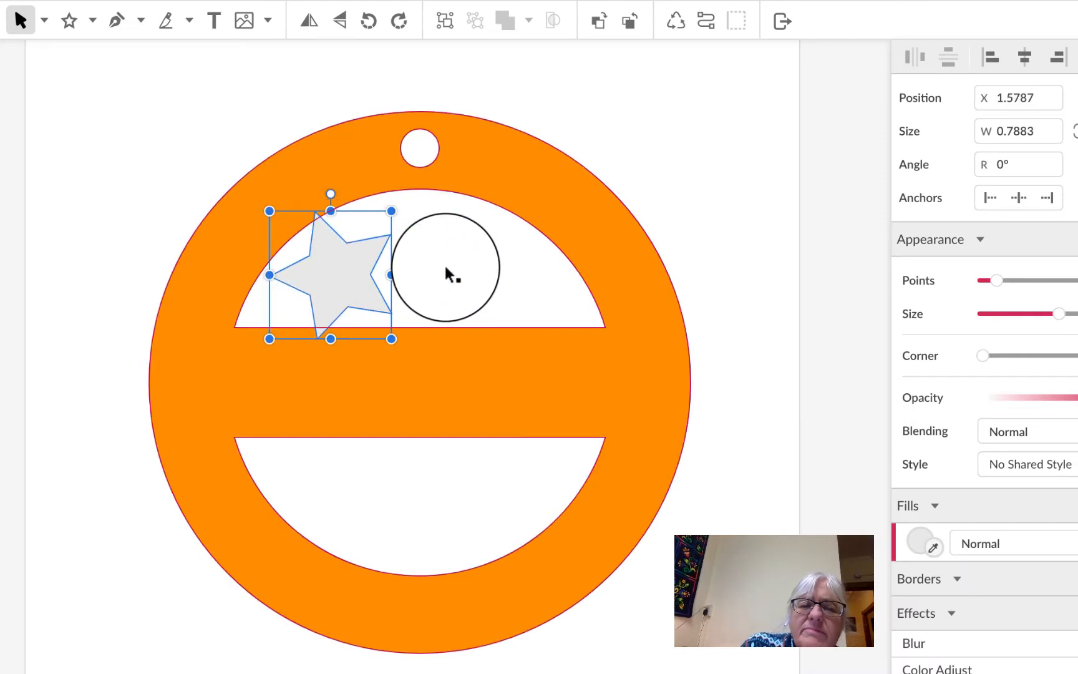
Step: Fill the star with cyan so it stands out from the orange ornament
click(446, 268)
drag(446, 268, 336, 255)
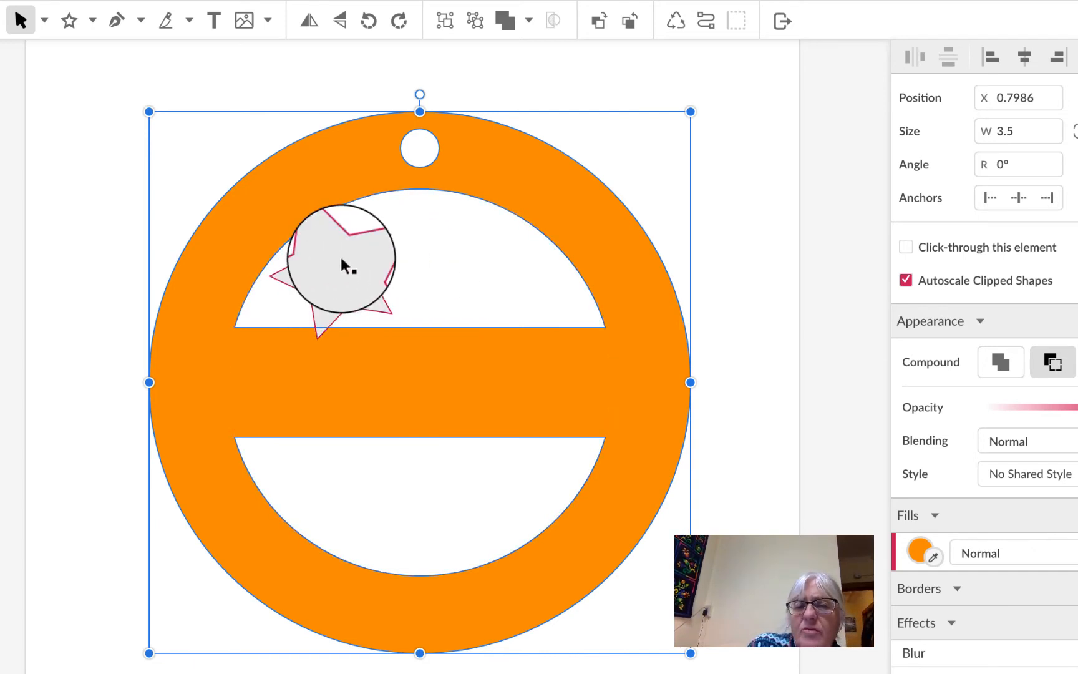
click(342, 267)
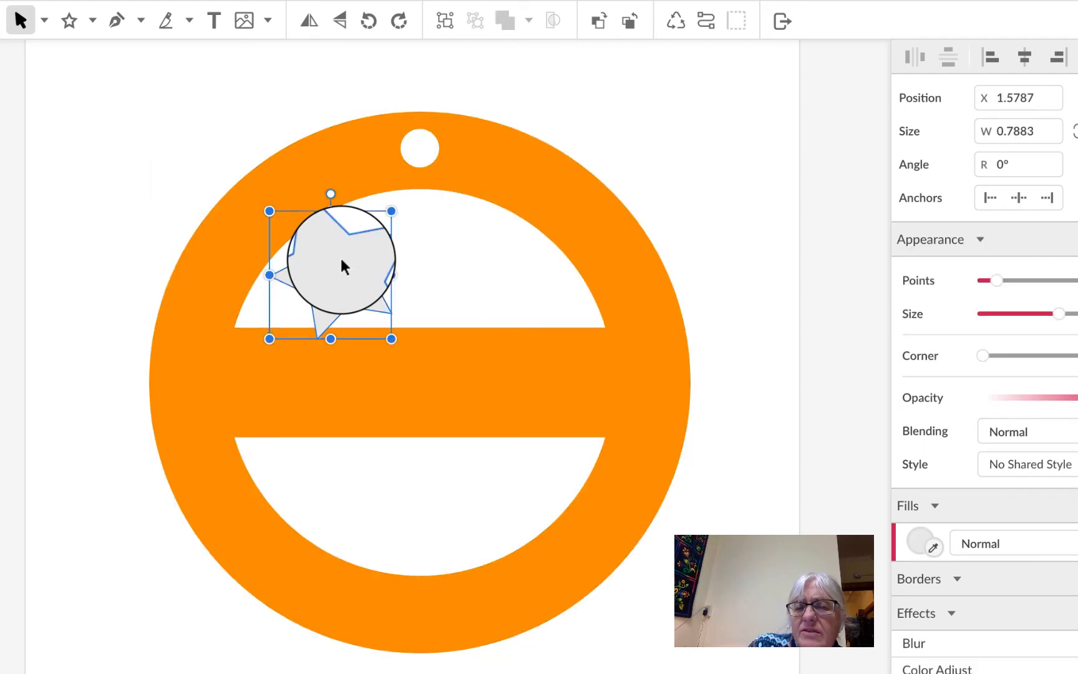
click(912, 541)
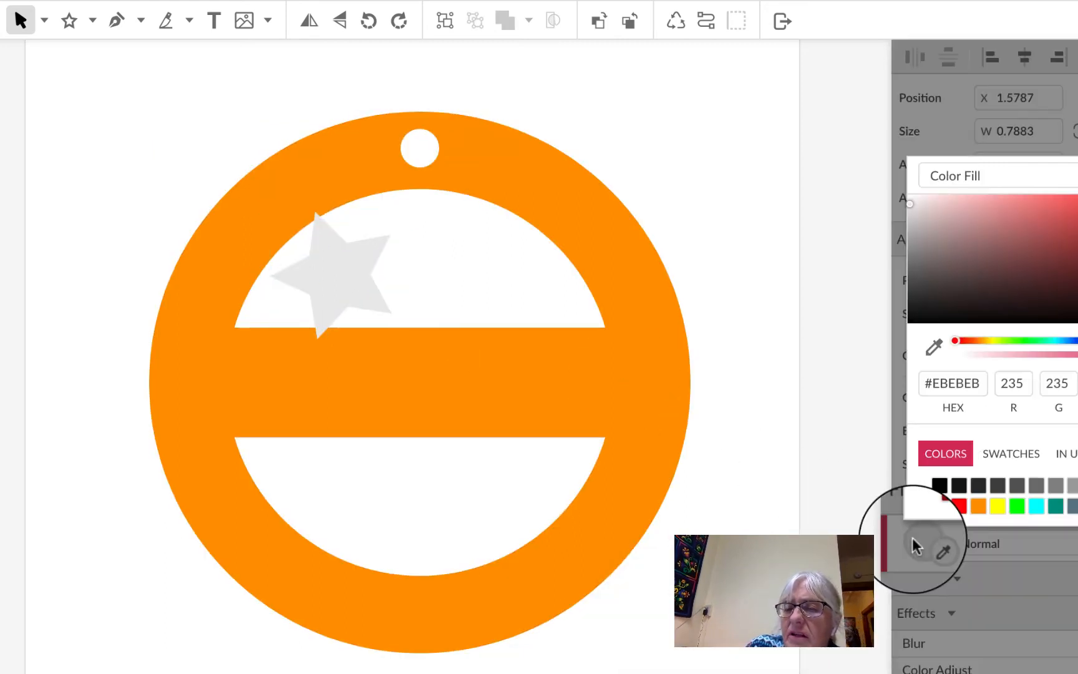
click(977, 511)
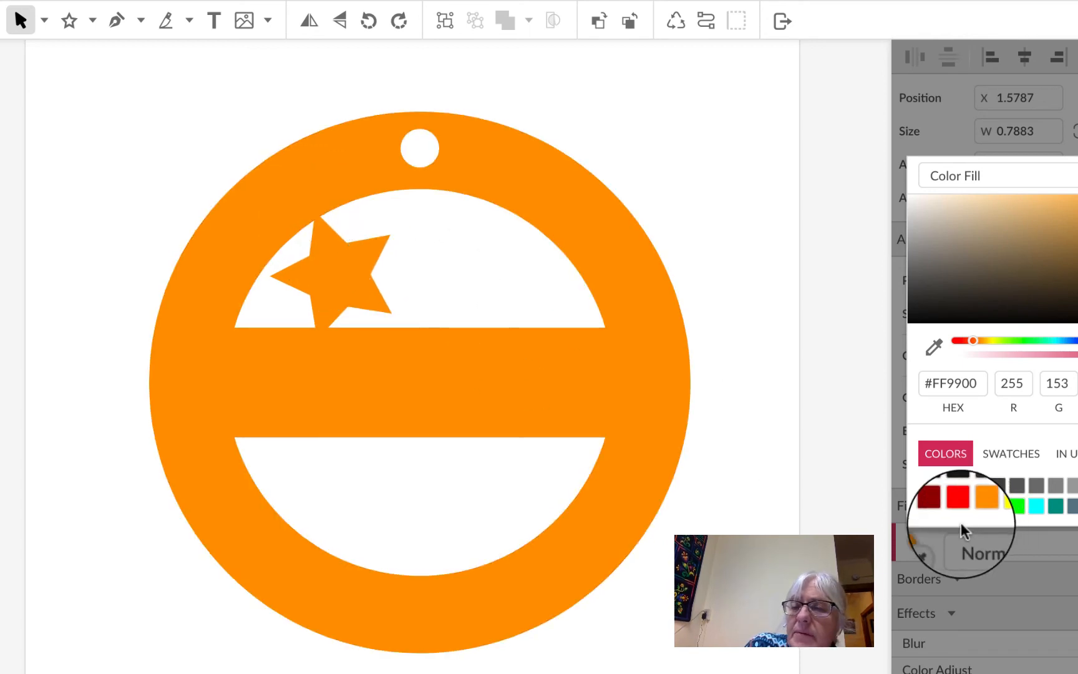
click(999, 509)
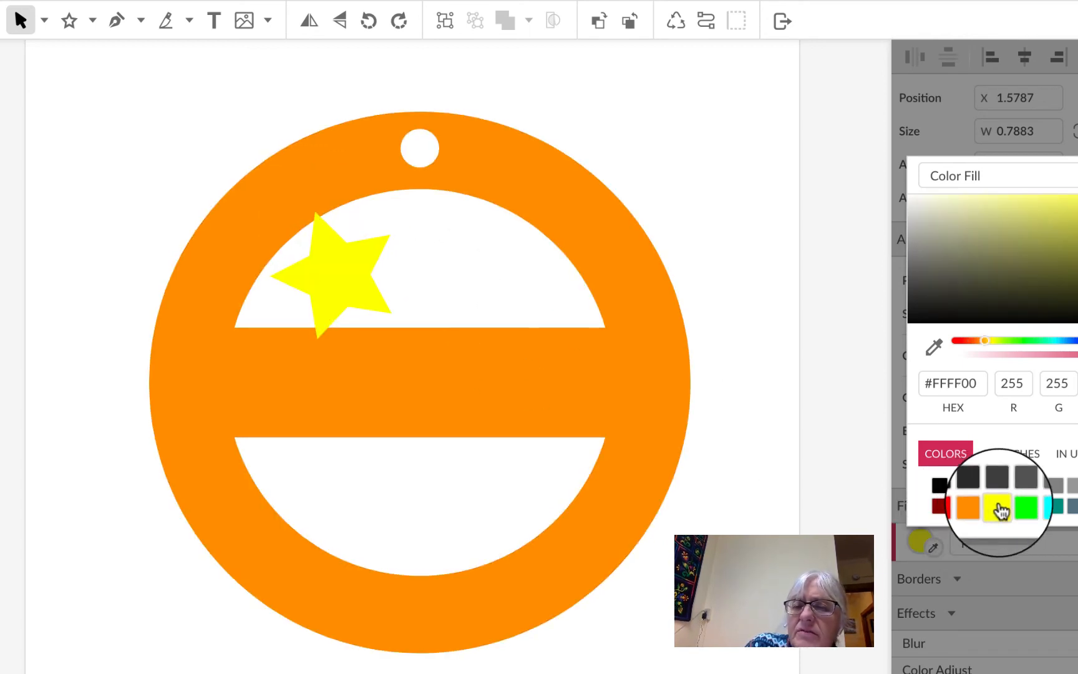
click(1039, 513)
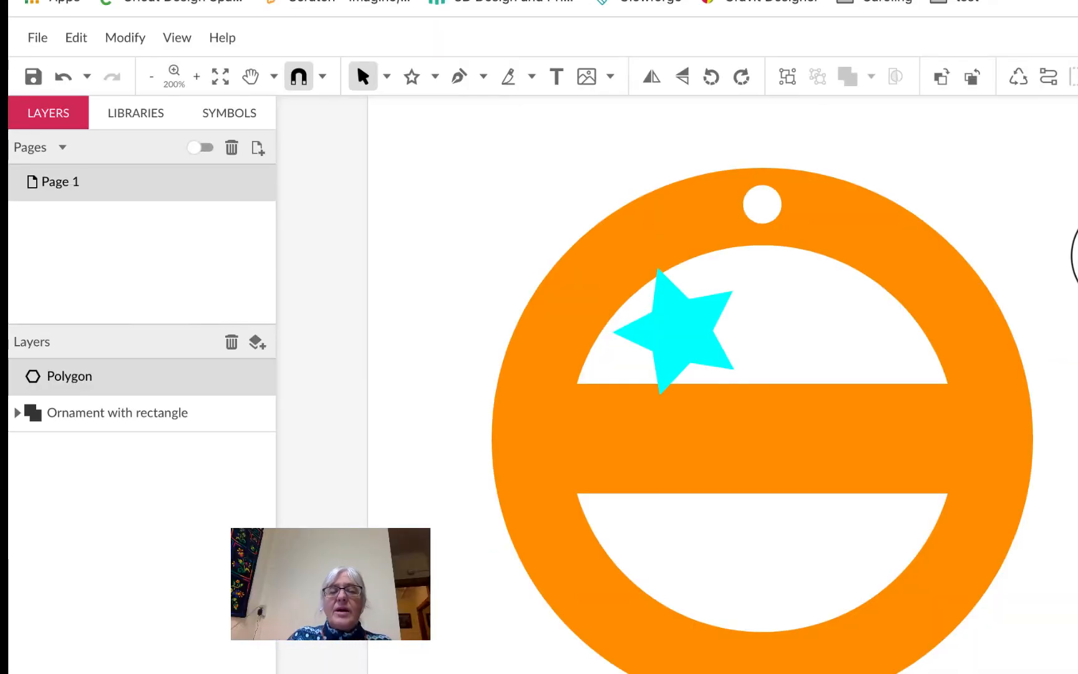
Step: Duplicate the cyan star and shift the copy horizontally to the middle of the upper opening
click(685, 325)
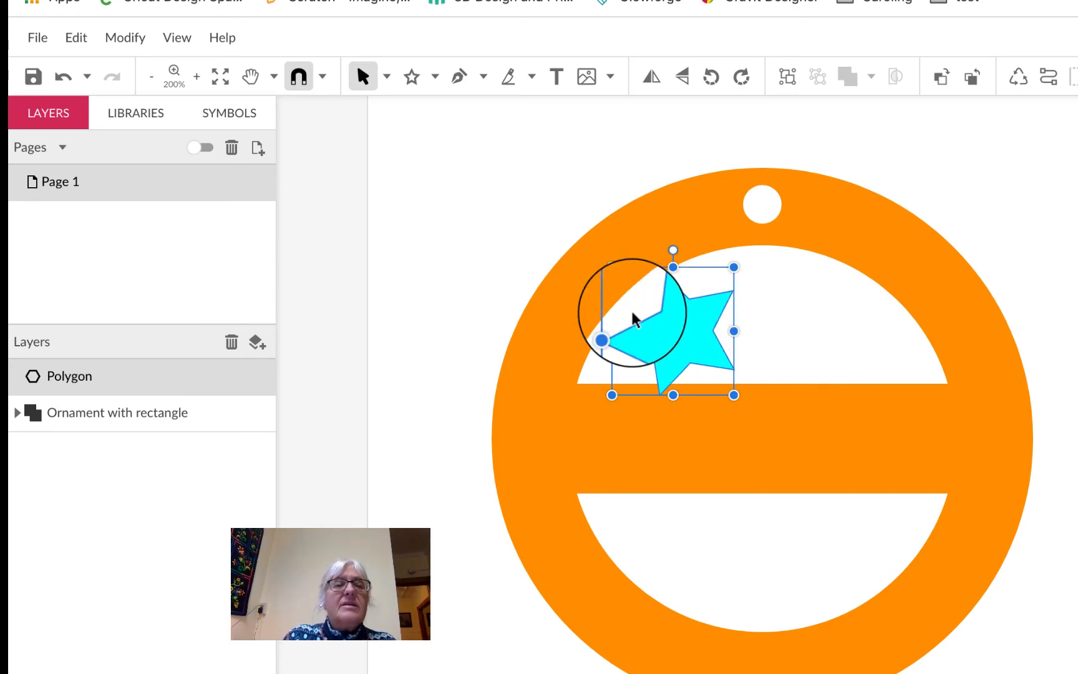
click(76, 38)
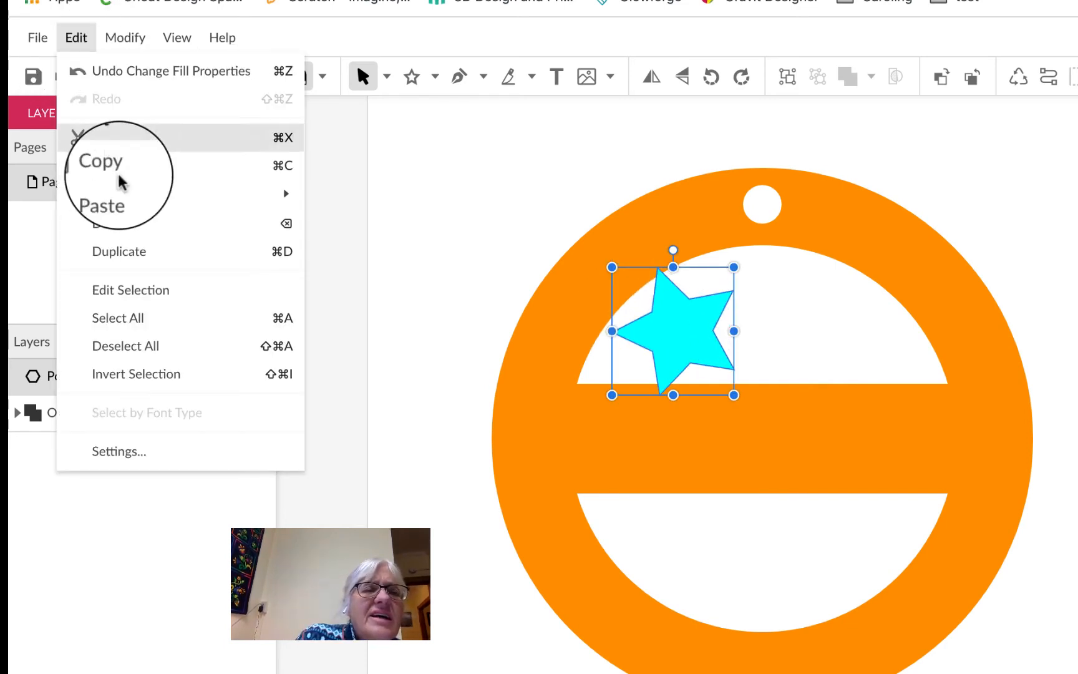
click(131, 253)
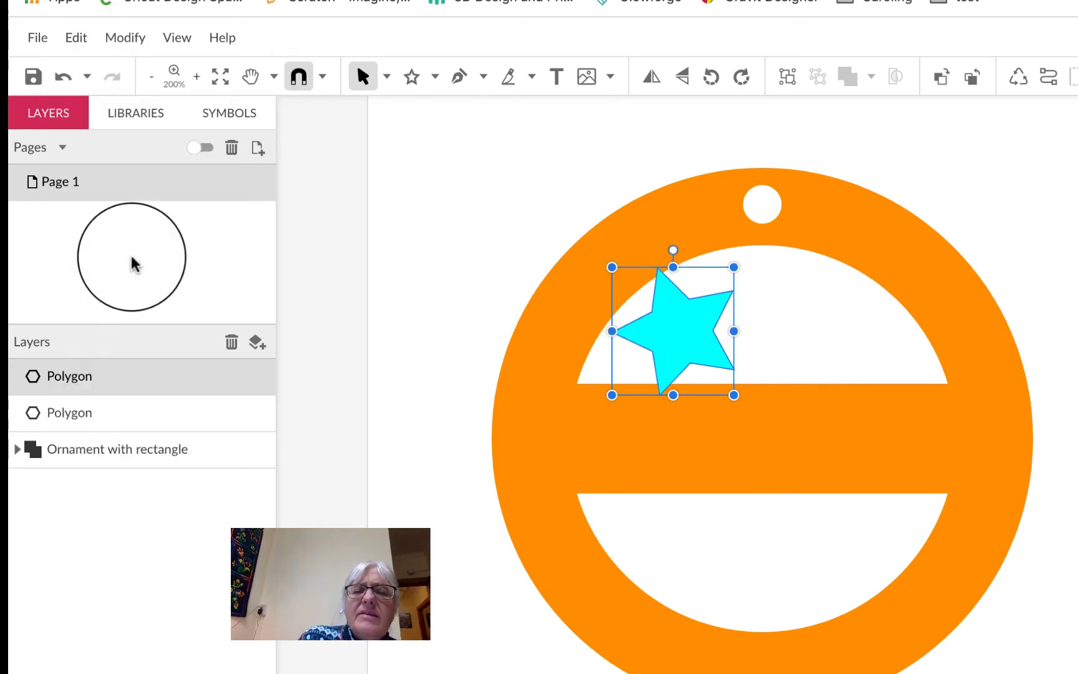
key(Right)
key(Right)
key(Right)
key(Right)
key(Right)
key(Right)
key(Right)
key(Right)
key(Right)
key(Right)
key(Right)
key(Right)
key(Right)
key(Right)
key(Right)
key(Right)
key(Right)
key(Right)
key(Right)
key(Right)
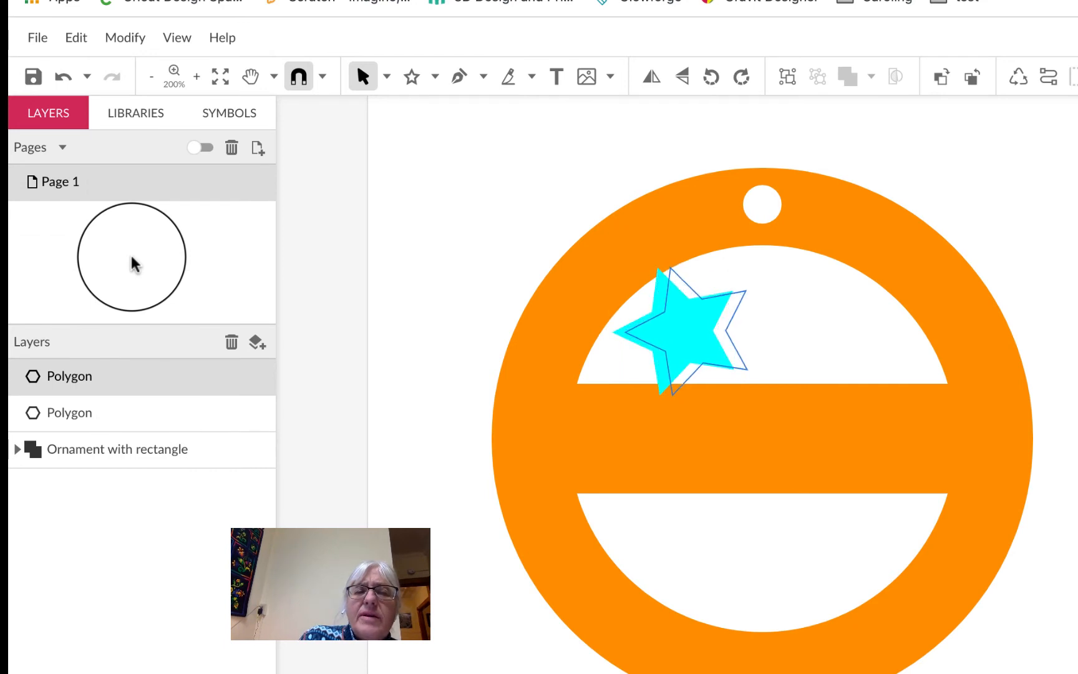
key(Right)
key(Right)
key(Right)
key(Right)
key(Right)
key(Right)
key(Right)
key(Right)
key(Right)
key(Right)
key(Right)
key(Right)
key(Right)
key(Right)
key(Right)
key(Right)
key(Right)
key(Right)
key(Right)
key(Right)
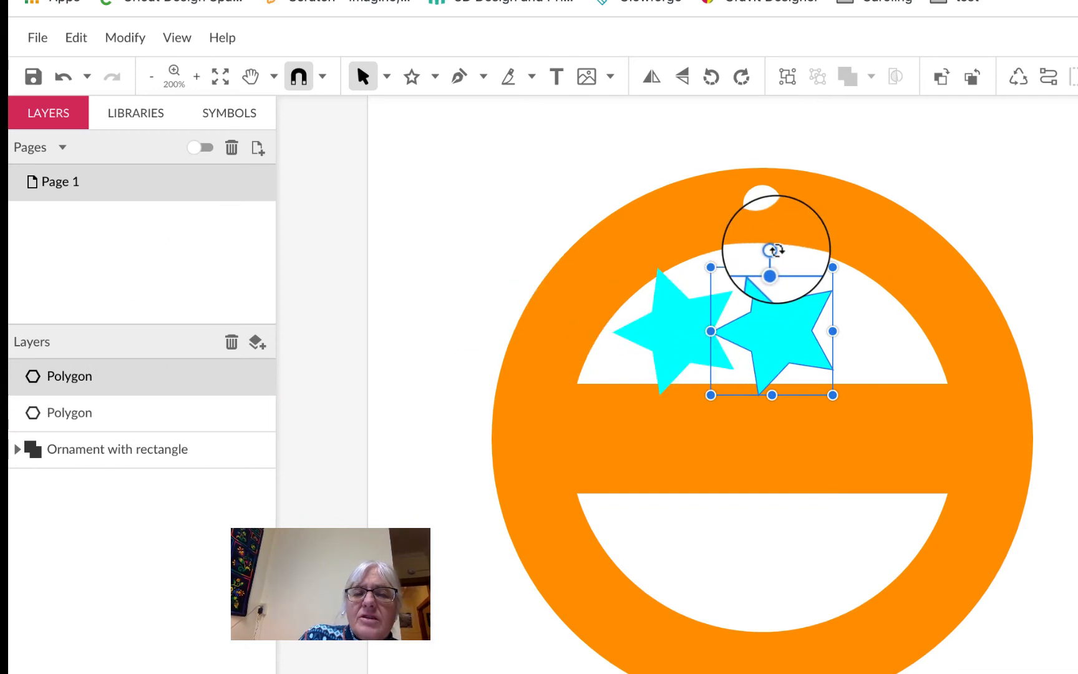
Step: Rotate the copied star upright and position it below the ribbon hole, overlapping the ring and the first star
drag(774, 251, 800, 257)
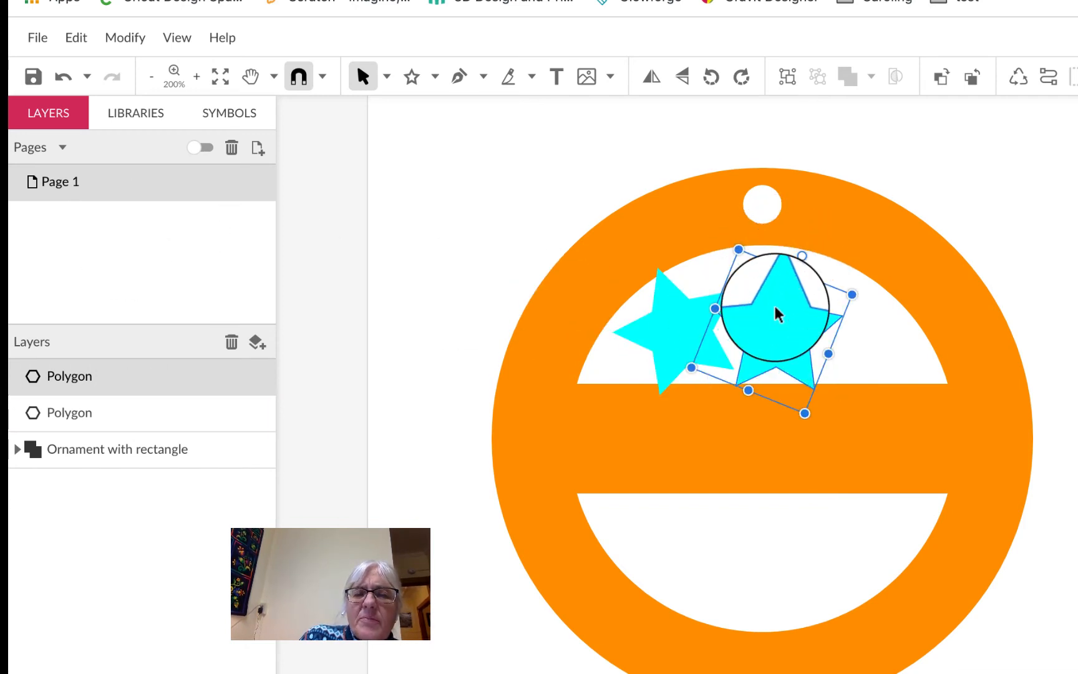
drag(778, 313, 765, 275)
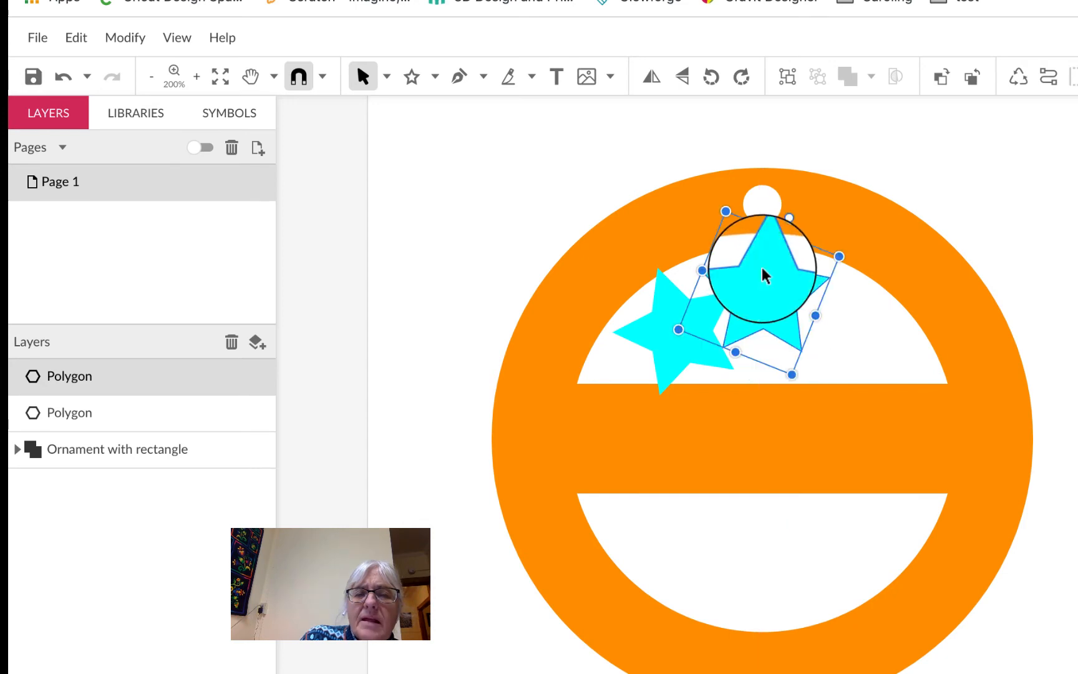
drag(863, 337, 790, 303)
click(786, 300)
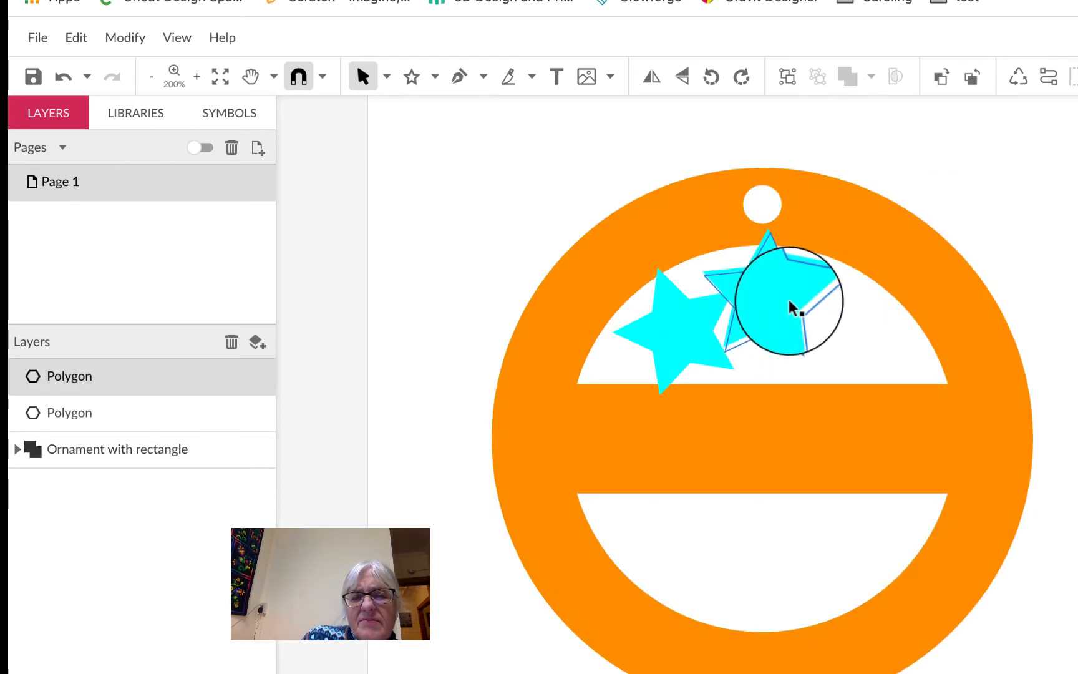
mouse_move(791, 307)
mouse_down()
mouse_move(848, 331)
mouse_move(691, 332)
mouse_move(762, 300)
mouse_move(729, 308)
mouse_move(722, 337)
mouse_move(733, 363)
mouse_move(749, 333)
mouse_move(727, 352)
mouse_move(741, 339)
mouse_move(724, 308)
mouse_move(737, 308)
mouse_move(775, 252)
mouse_move(767, 241)
mouse_move(643, 290)
mouse_move(753, 264)
mouse_move(662, 336)
mouse_move(645, 316)
mouse_move(879, 359)
mouse_move(772, 339)
mouse_move(844, 340)
mouse_move(775, 306)
mouse_up()
click(774, 302)
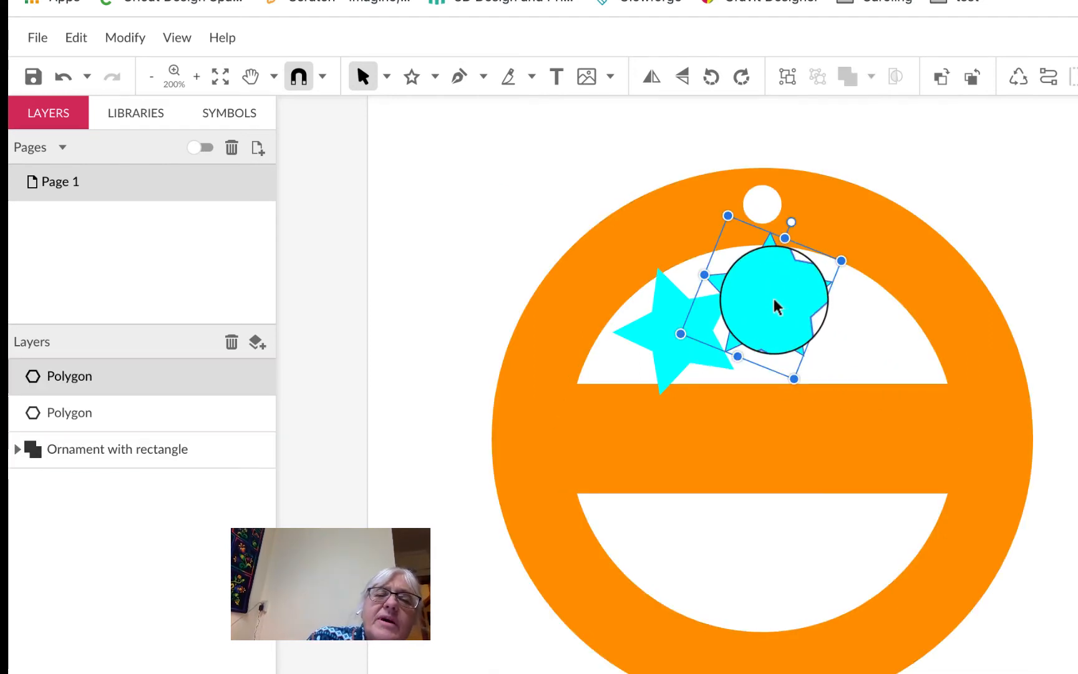
Step: Duplicate the upright middle star and shift the copy to its right
click(75, 41)
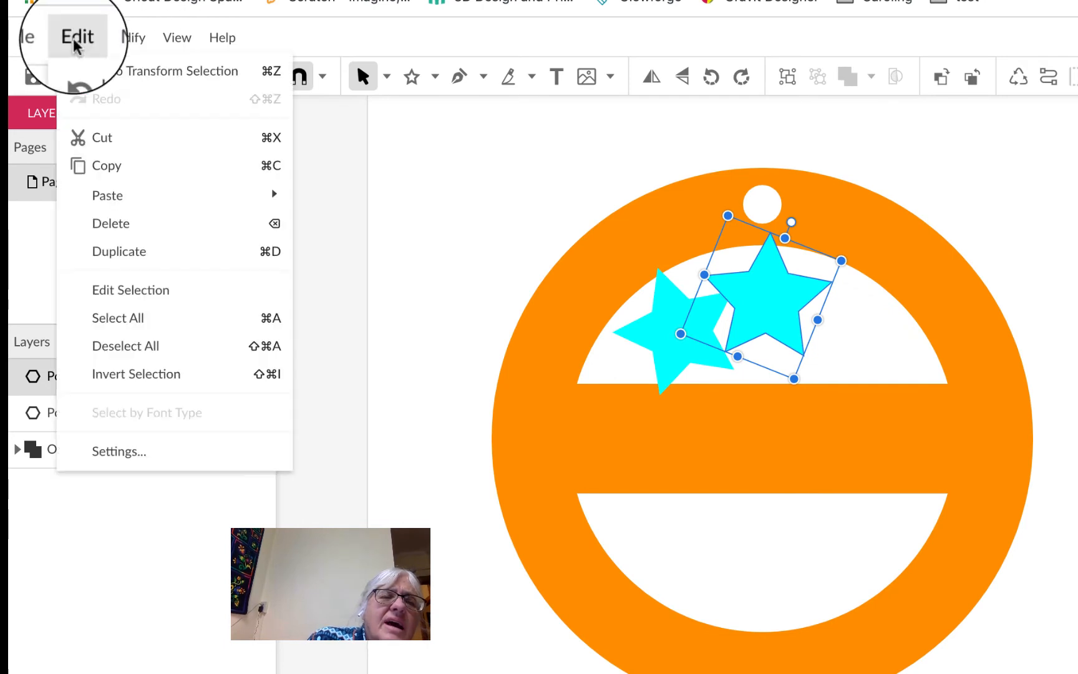
click(110, 251)
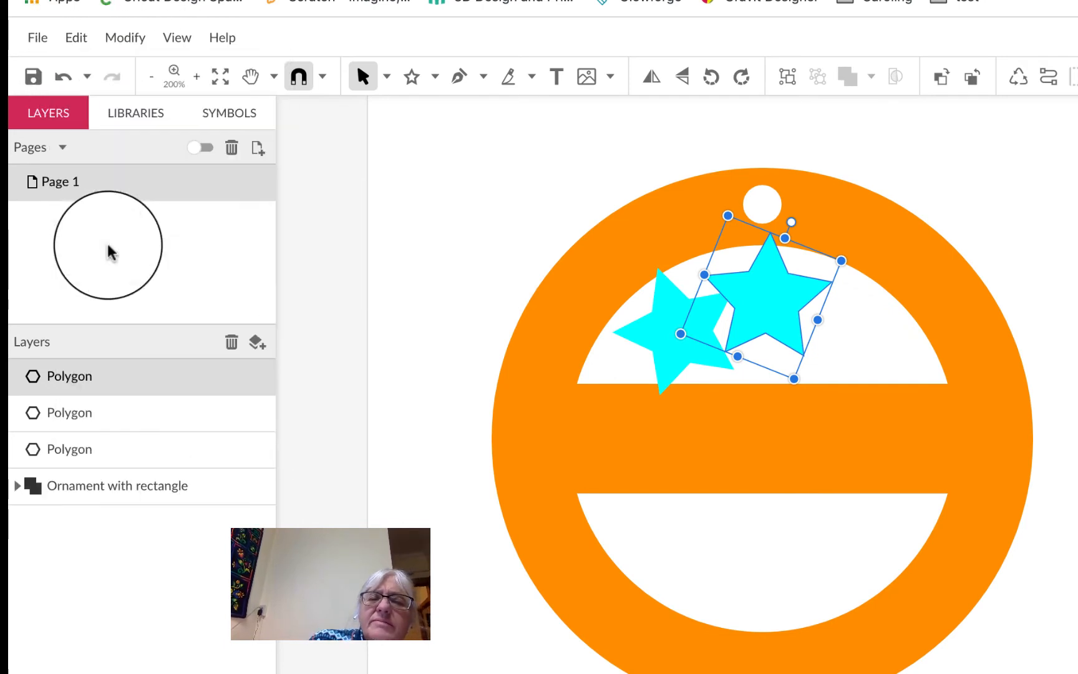
key(Right)
key(Right)
key(Right)
key(Right)
key(Right)
key(Right)
key(Right)
key(Right)
key(Right)
key(Right)
key(Right)
key(Right)
key(Right)
key(Right)
key(Right)
key(Right)
key(Right)
key(Right)
key(Right)
key(Right)
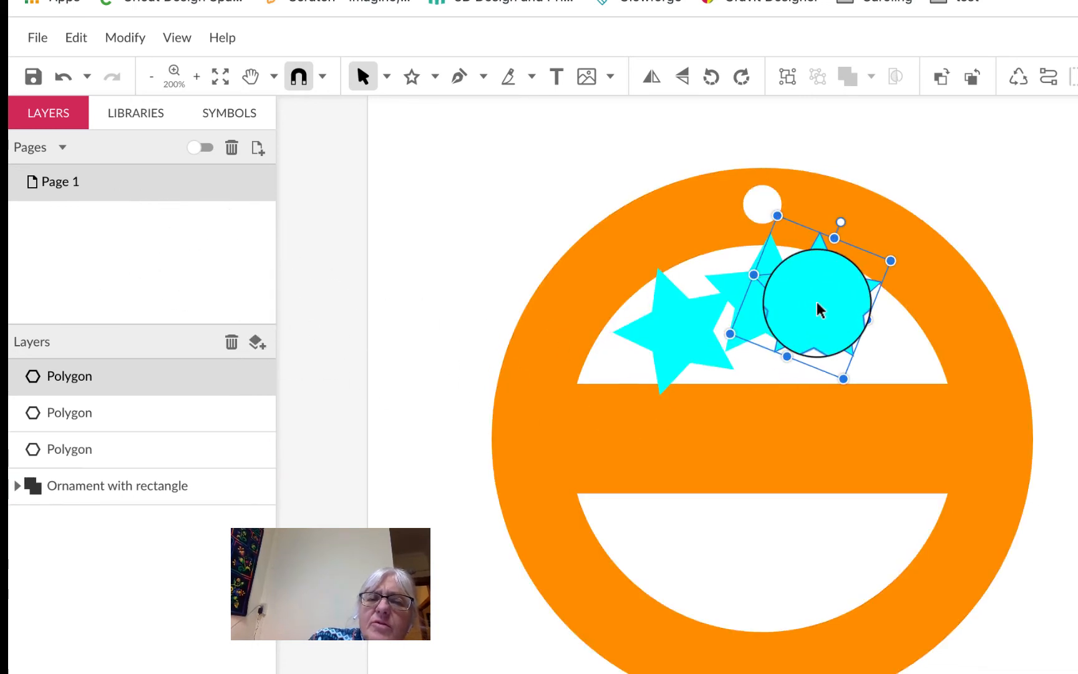
Step: Rotate the third star clockwise and fit it into the right part of the opening, overlapping the middle star, ring and bar
drag(819, 309, 846, 326)
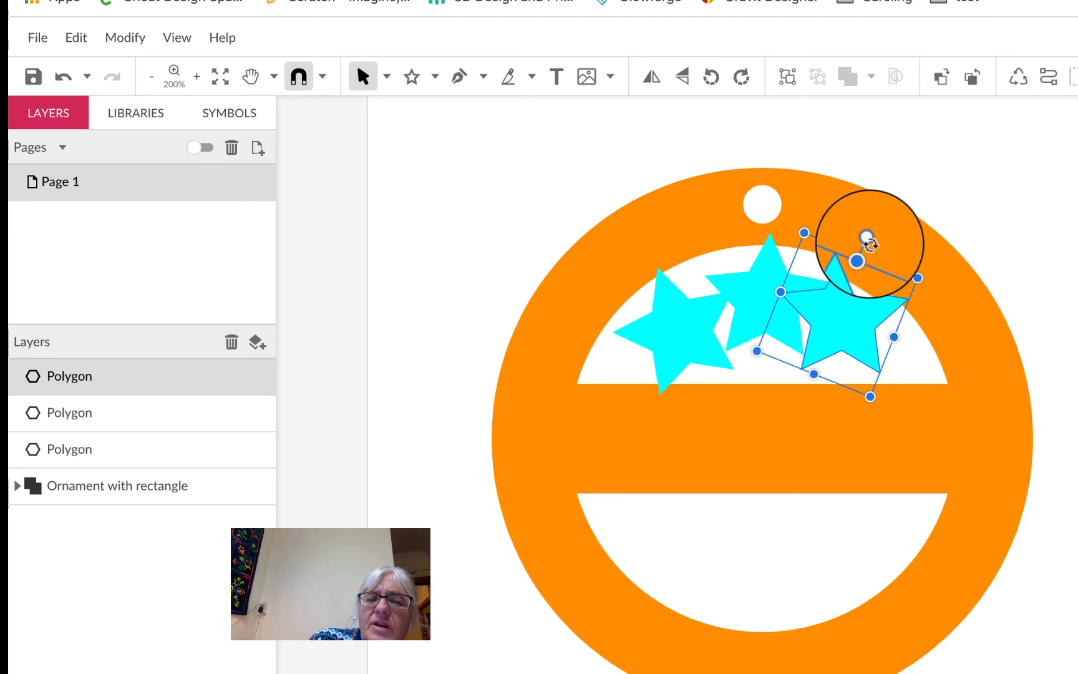
drag(870, 244, 888, 262)
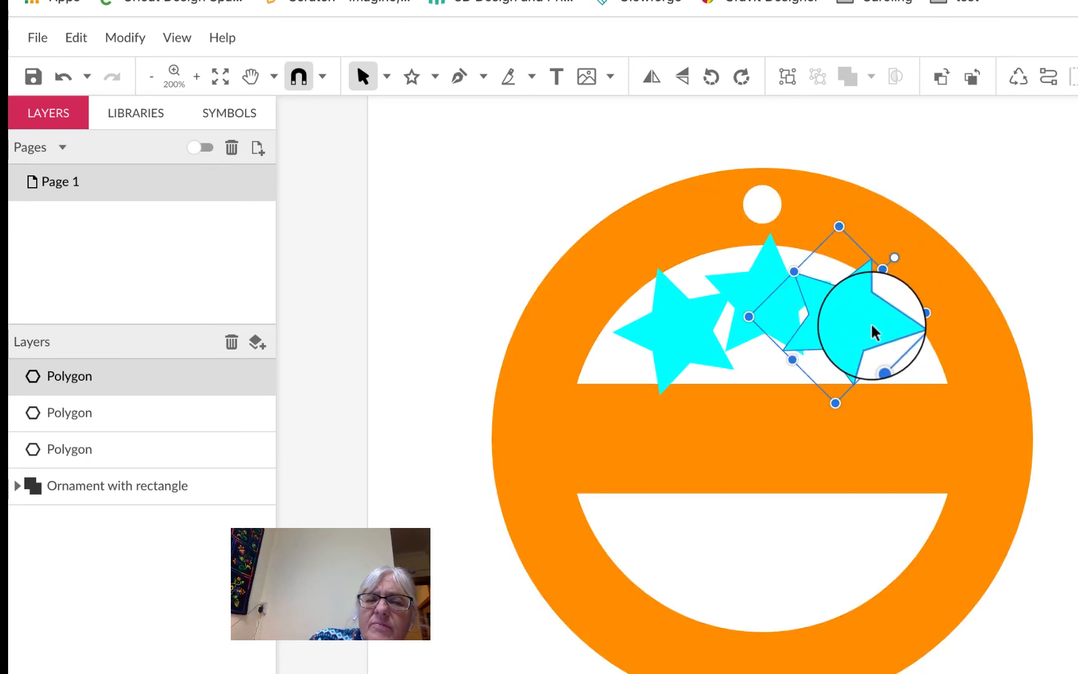
drag(863, 330, 877, 338)
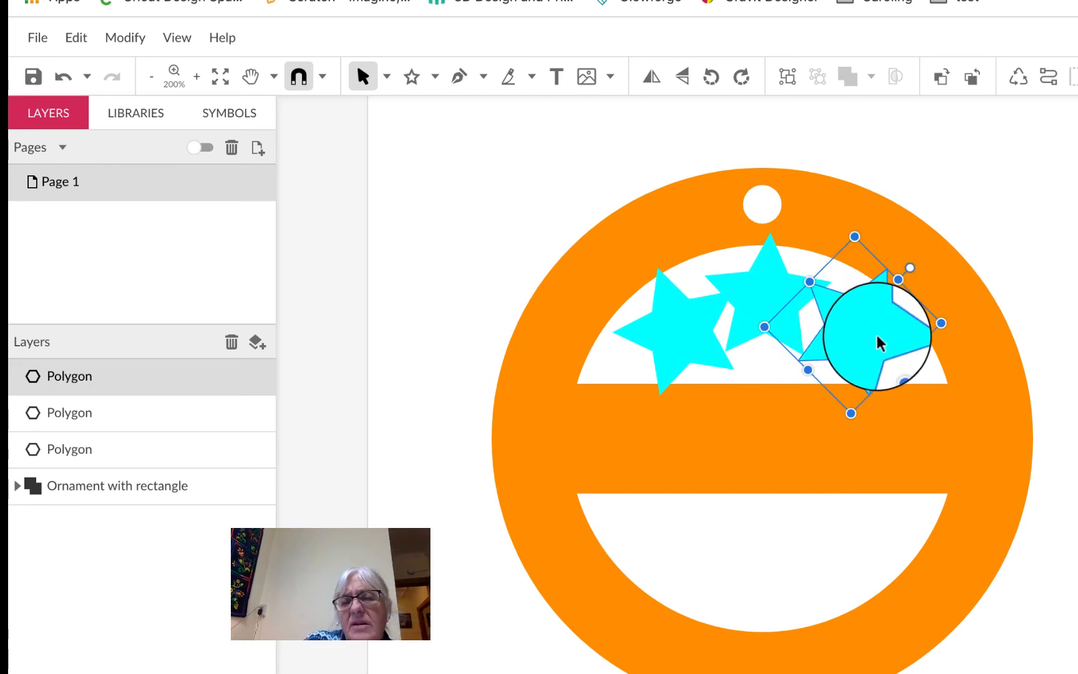
drag(877, 336, 864, 351)
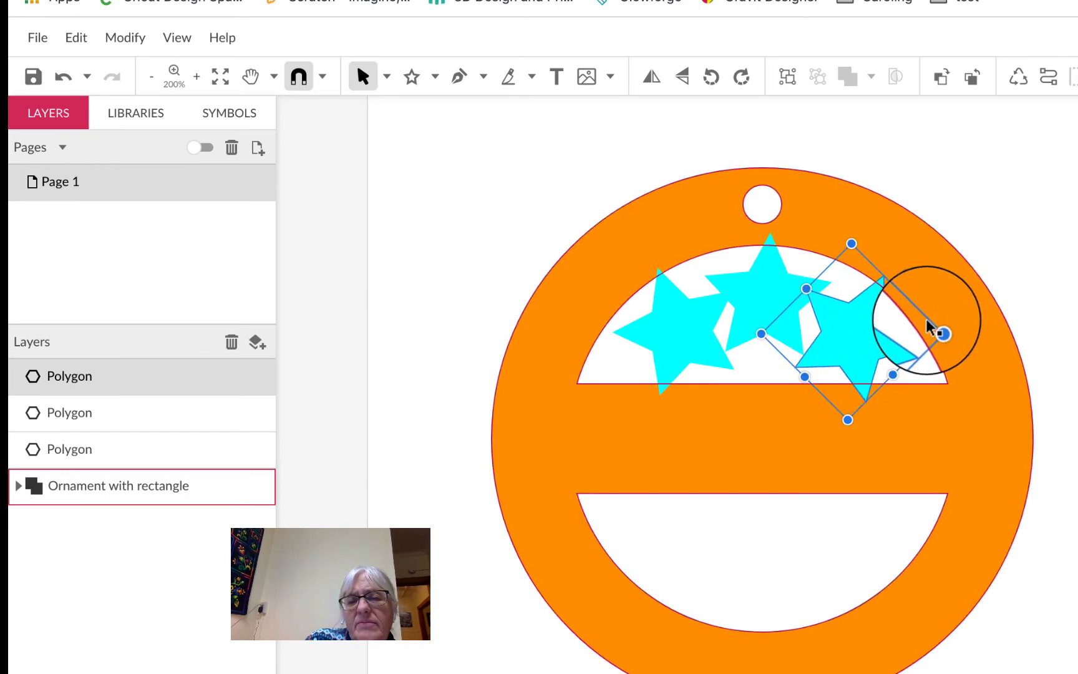
click(1074, 365)
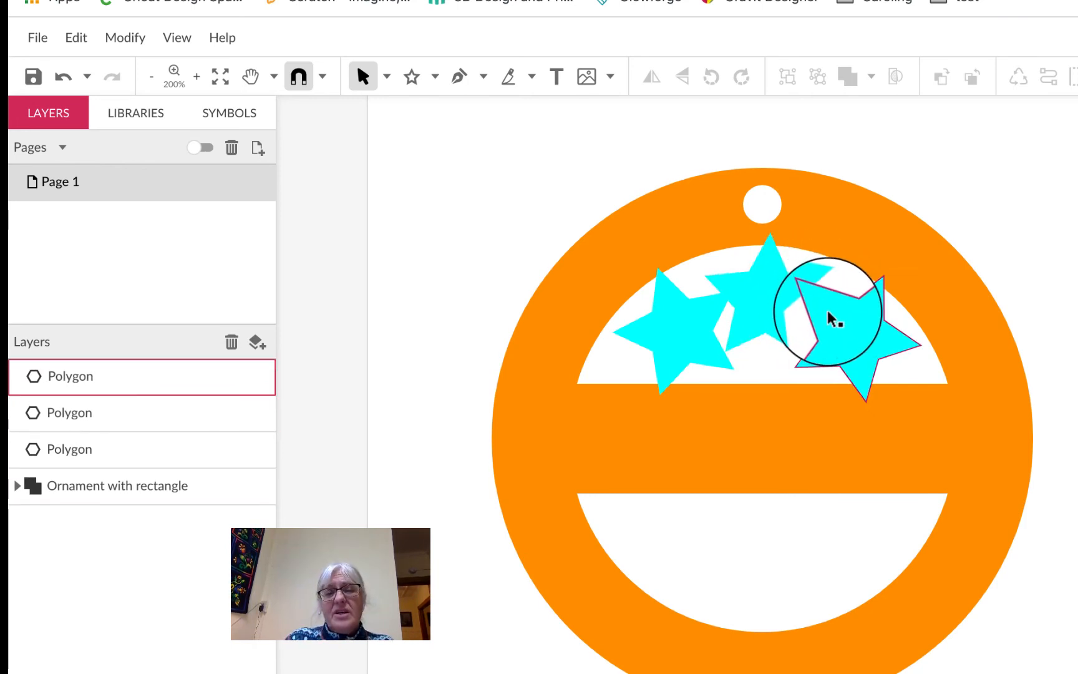
Step: Combine the three overlapping cyan stars into a single shape with Union
click(831, 320)
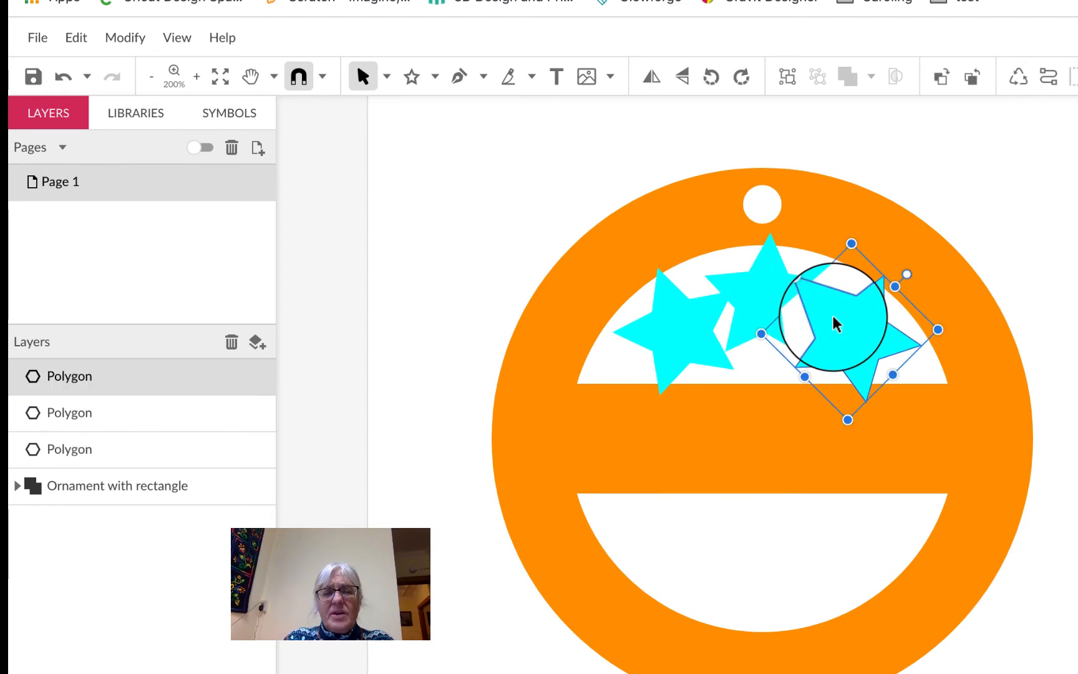
shift+click(746, 290)
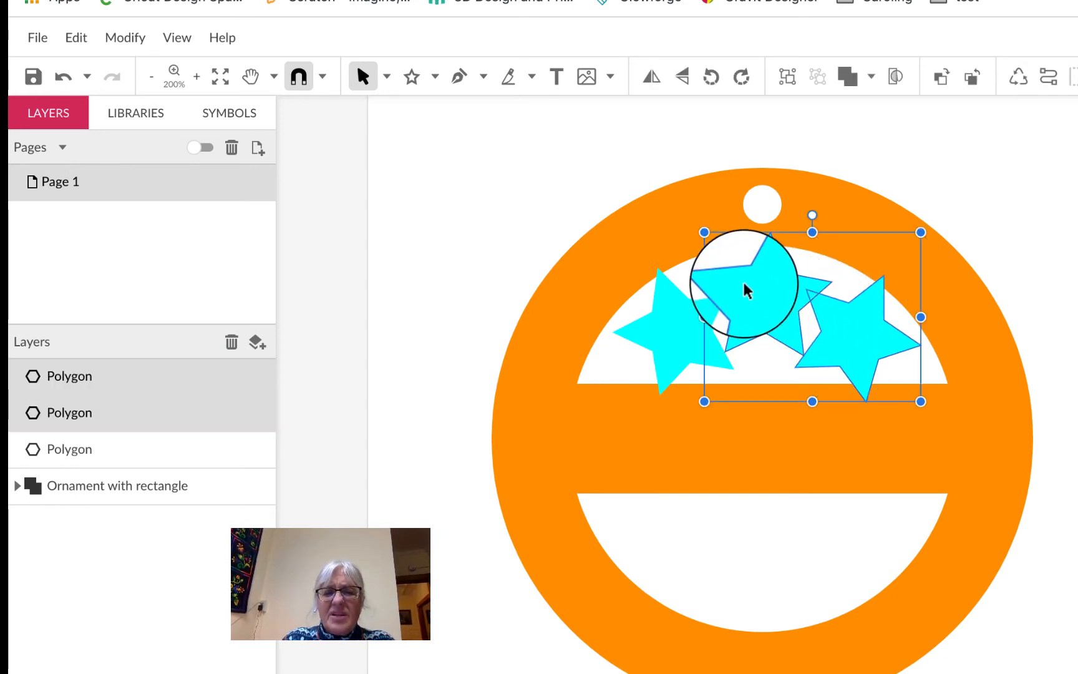
shift+click(674, 331)
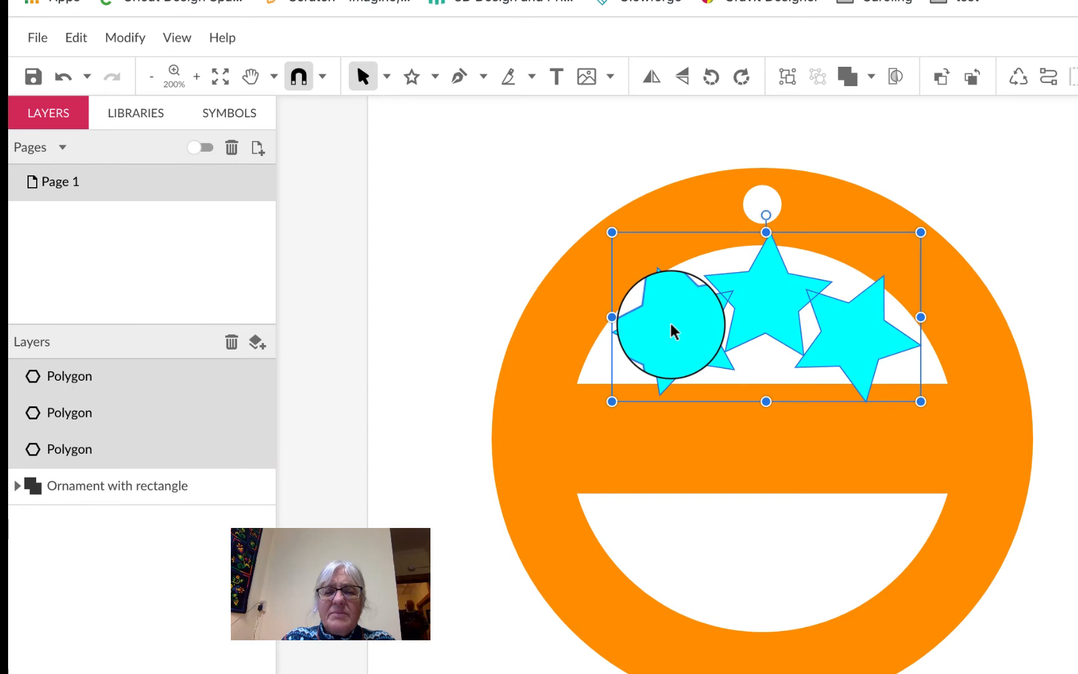
click(871, 78)
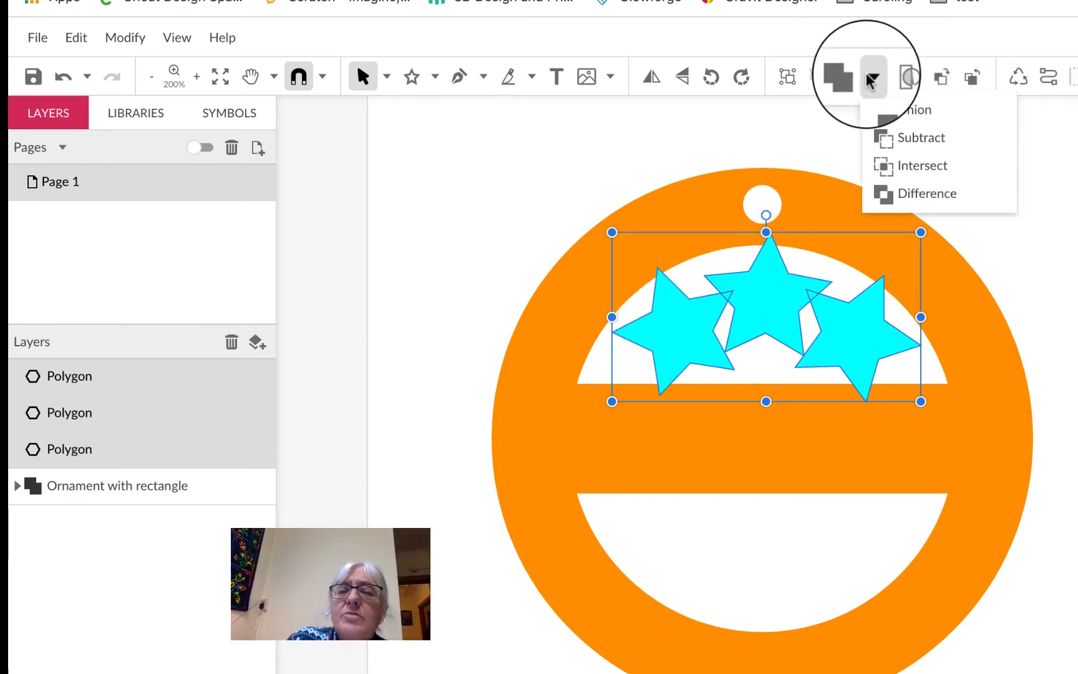
click(905, 113)
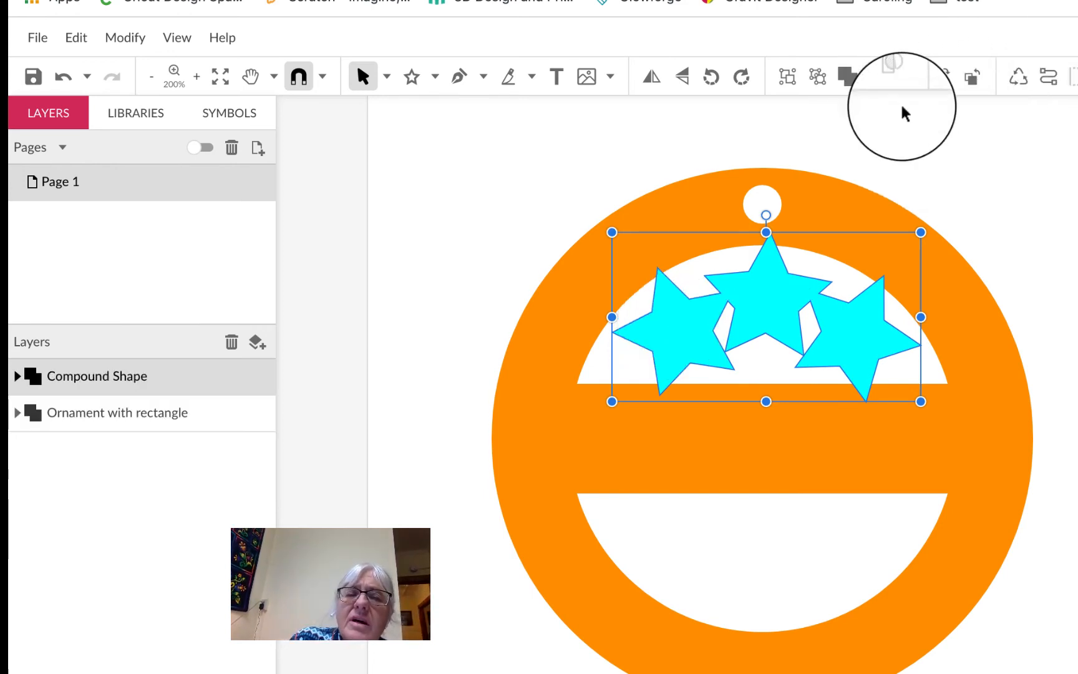
click(1039, 306)
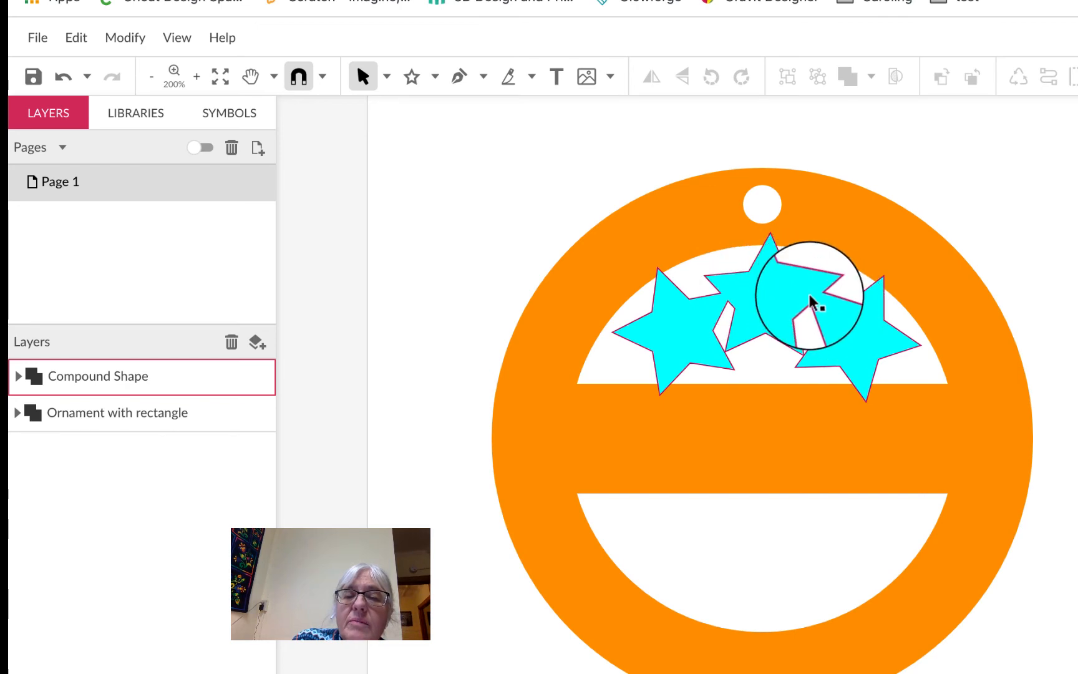
click(1047, 312)
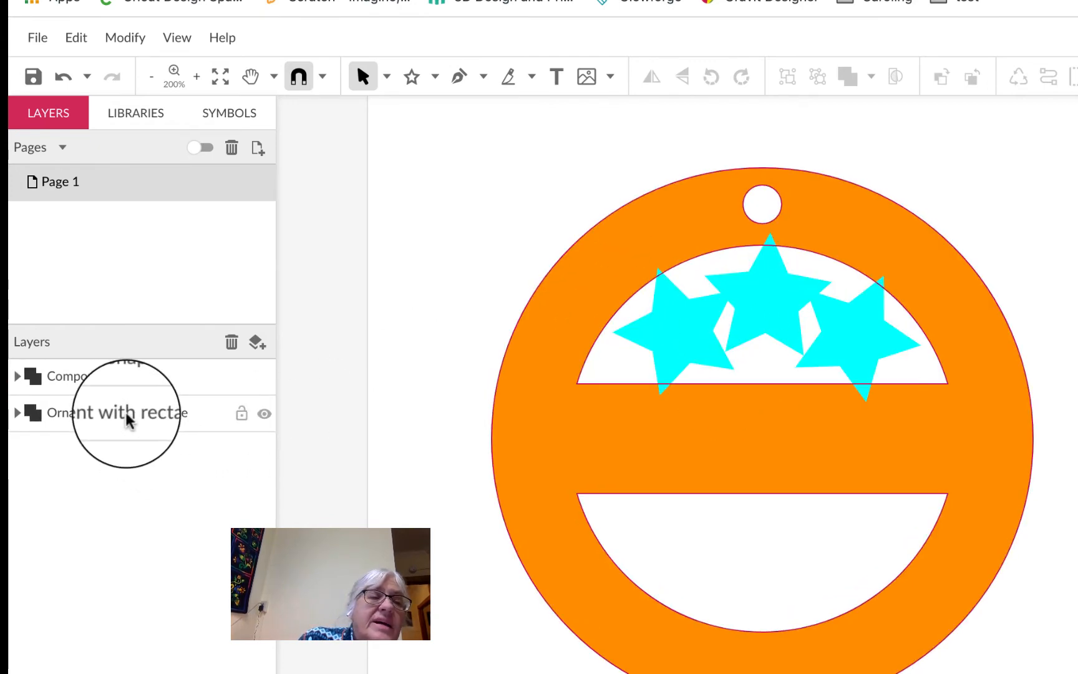
Step: Rename the combined star shape's layer to "stars"
click(109, 374)
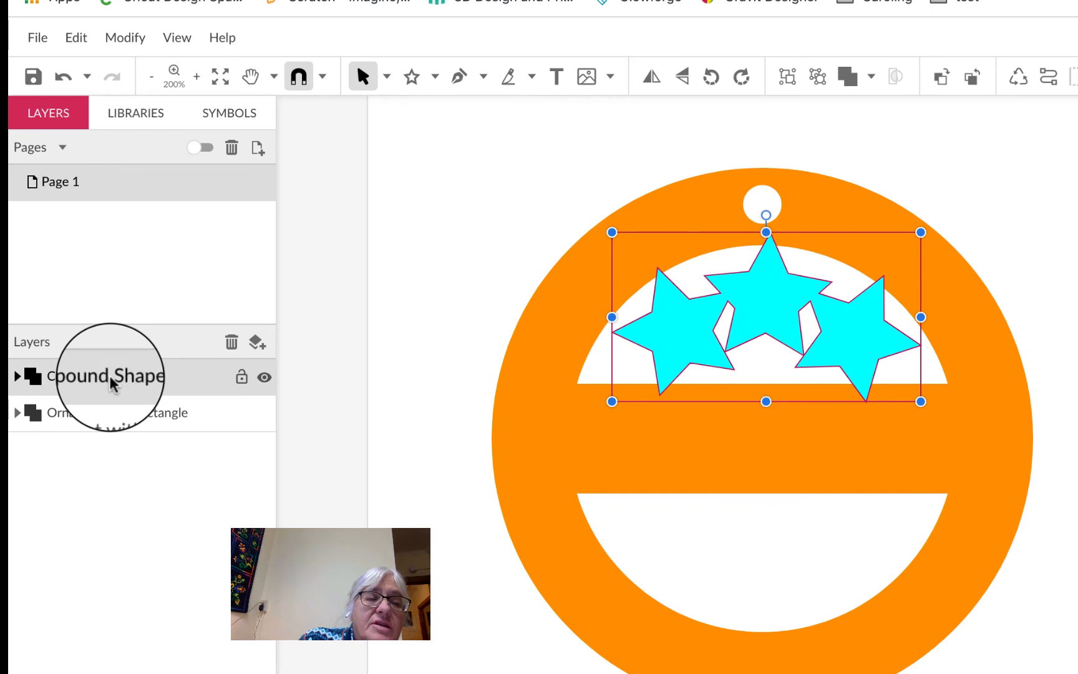
double_click(110, 375)
text(stars)
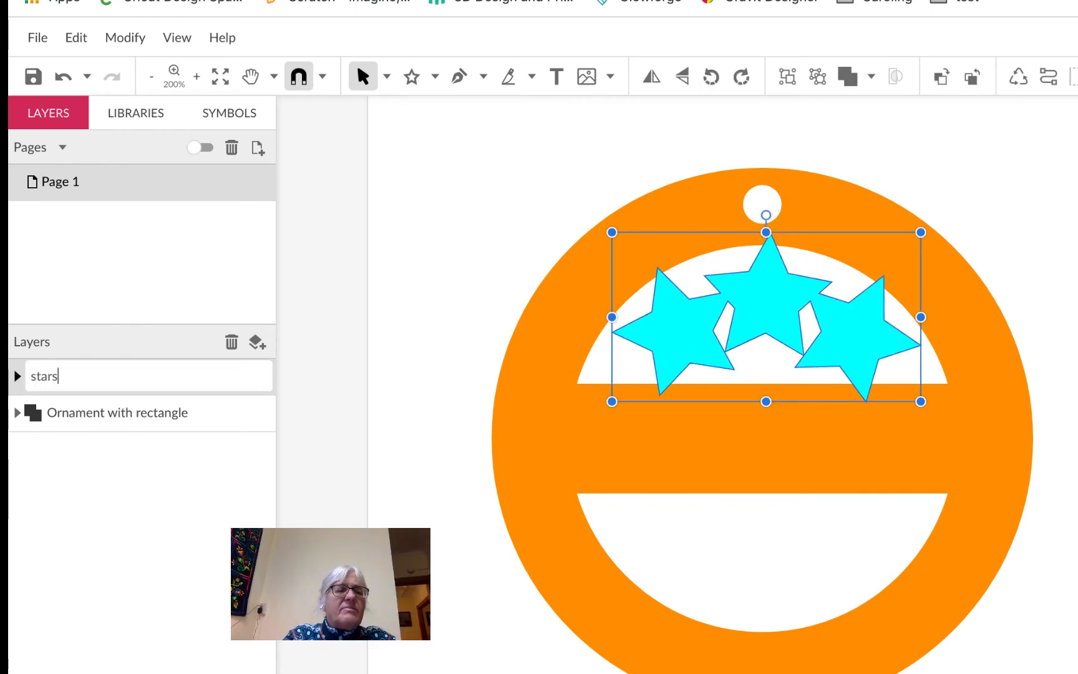
key(Return)
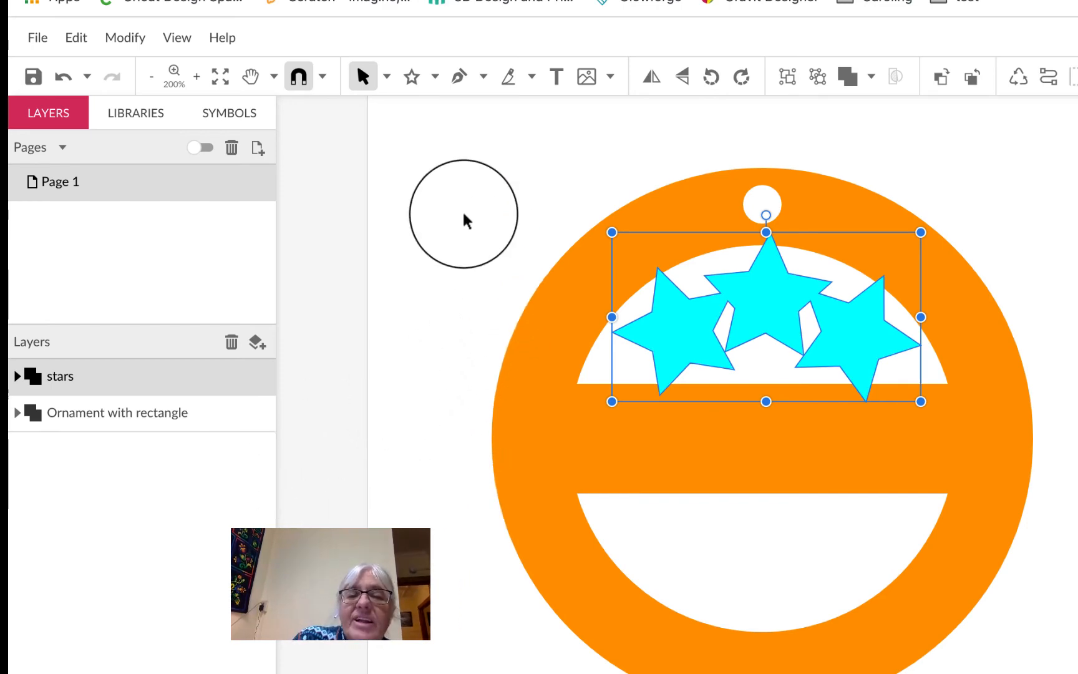
click(464, 219)
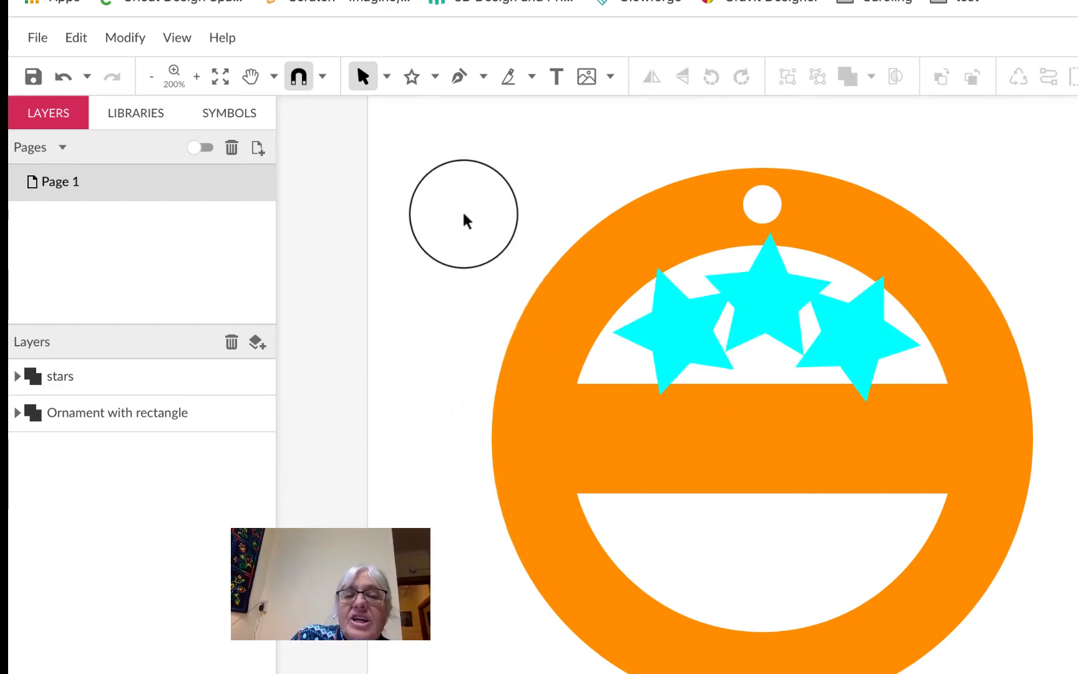
Step: Unite the stars shape with the "Ornament with rectangle" shape using Union
click(658, 326)
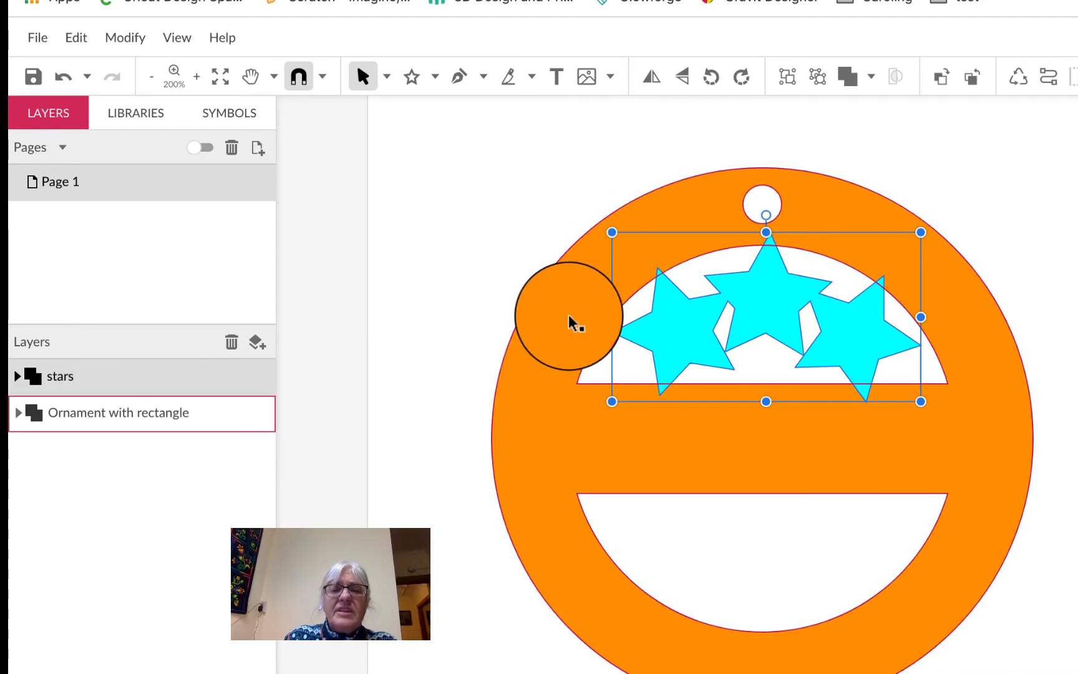
click(569, 317)
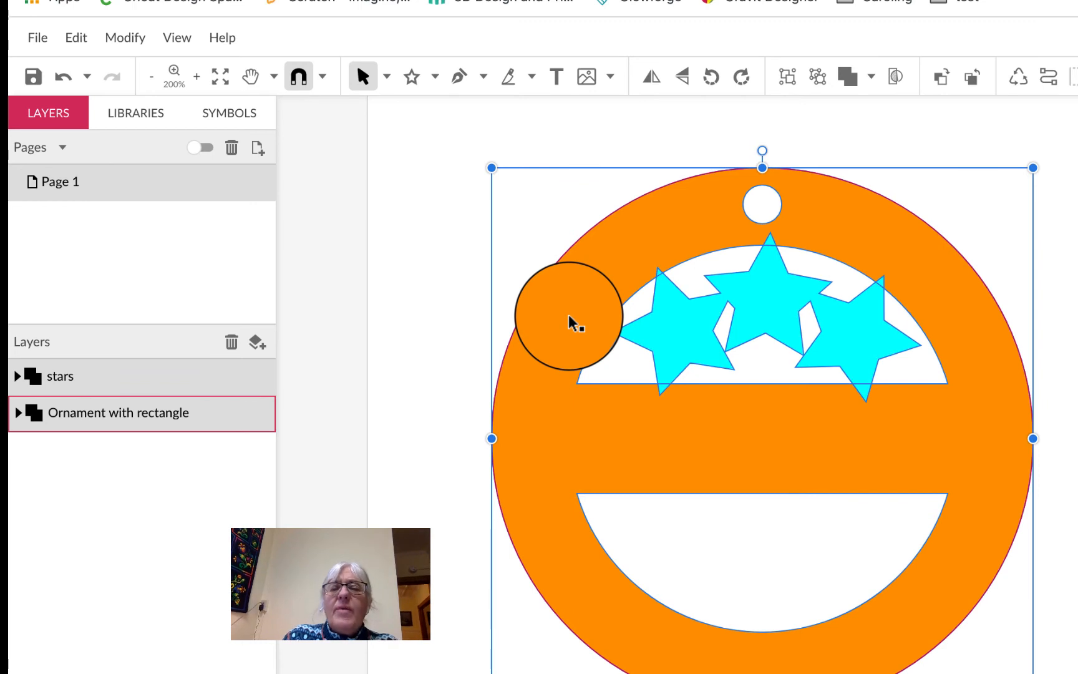
click(868, 76)
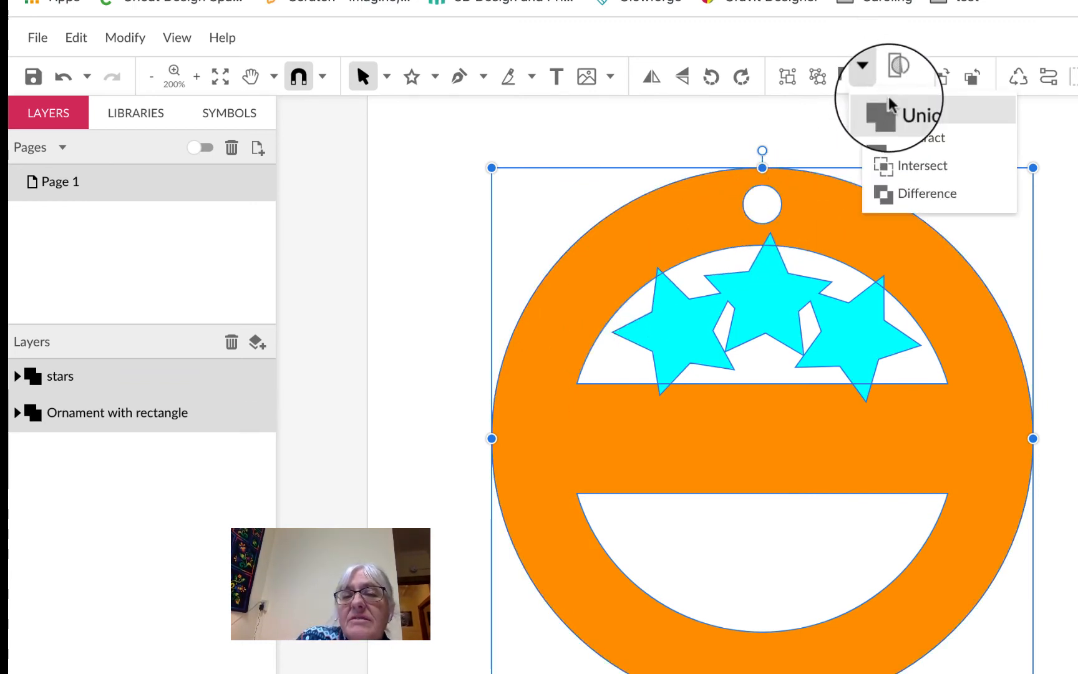
click(895, 111)
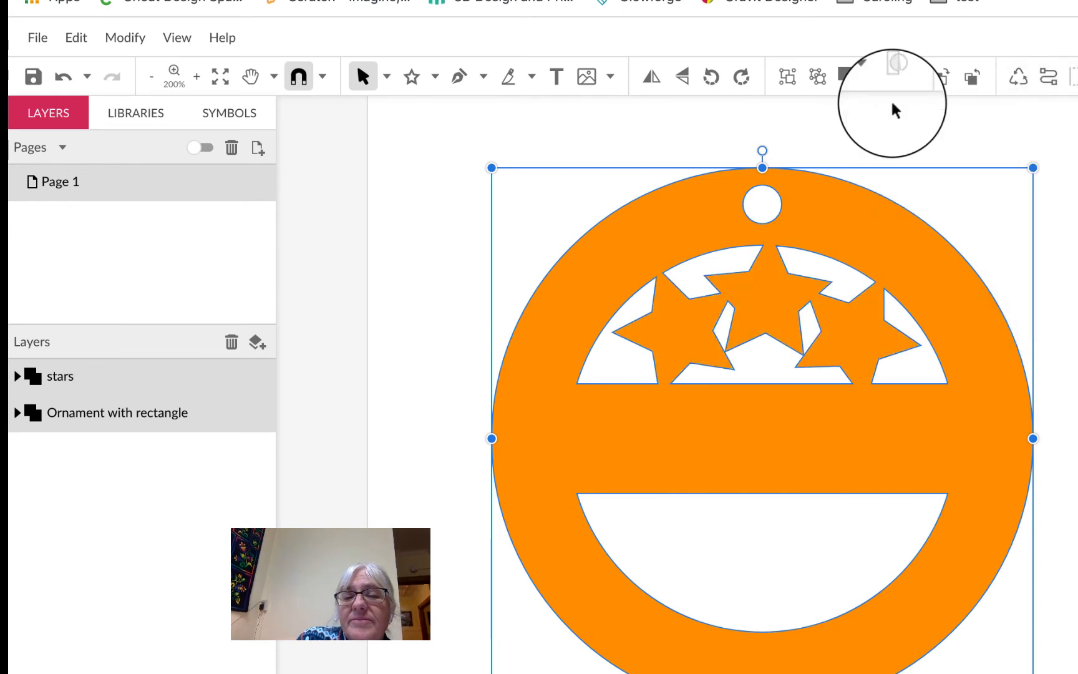
click(1072, 306)
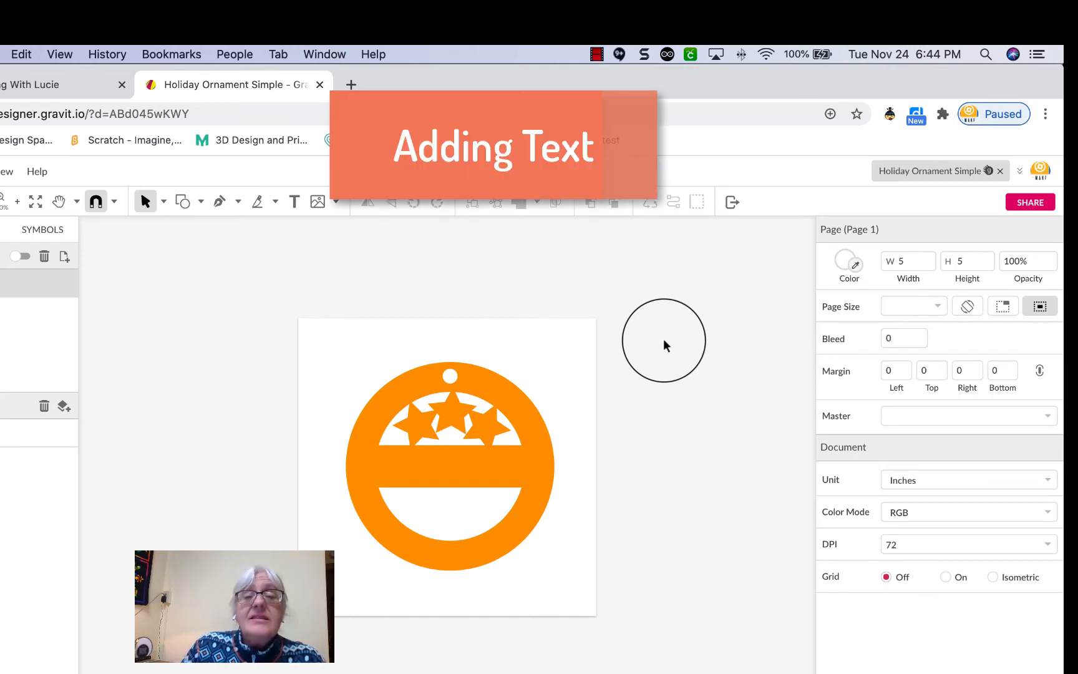
Step: Add a text box about 2.83 by 0.51 inches over the ornament's horizontal bar and enter the person's first name
drag(664, 340, 502, 474)
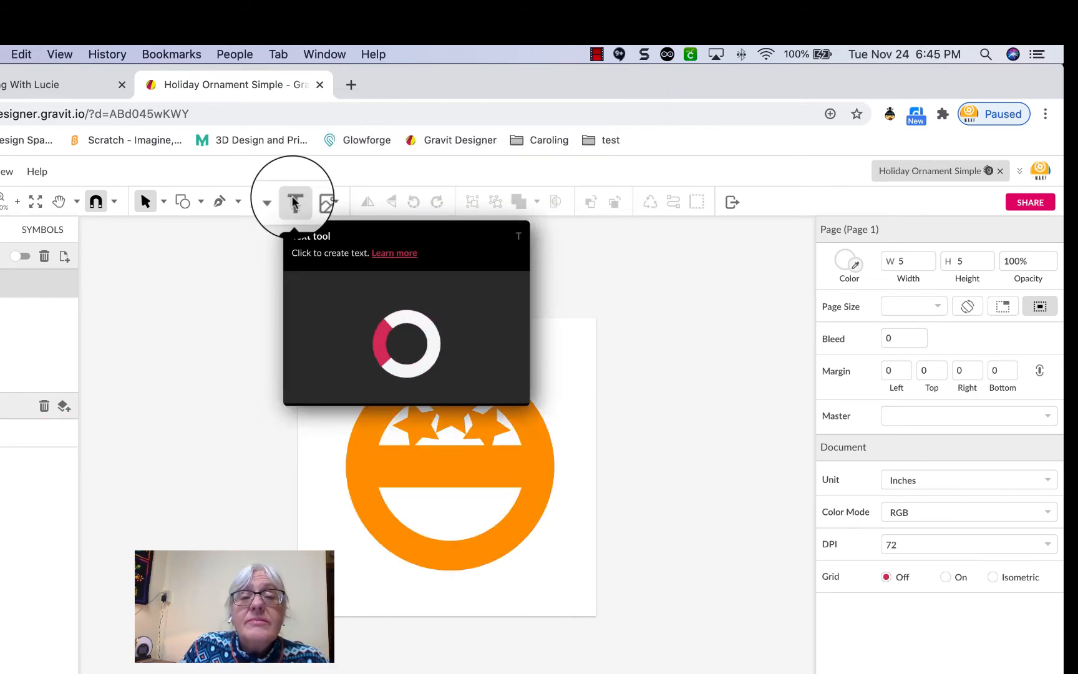
click(294, 201)
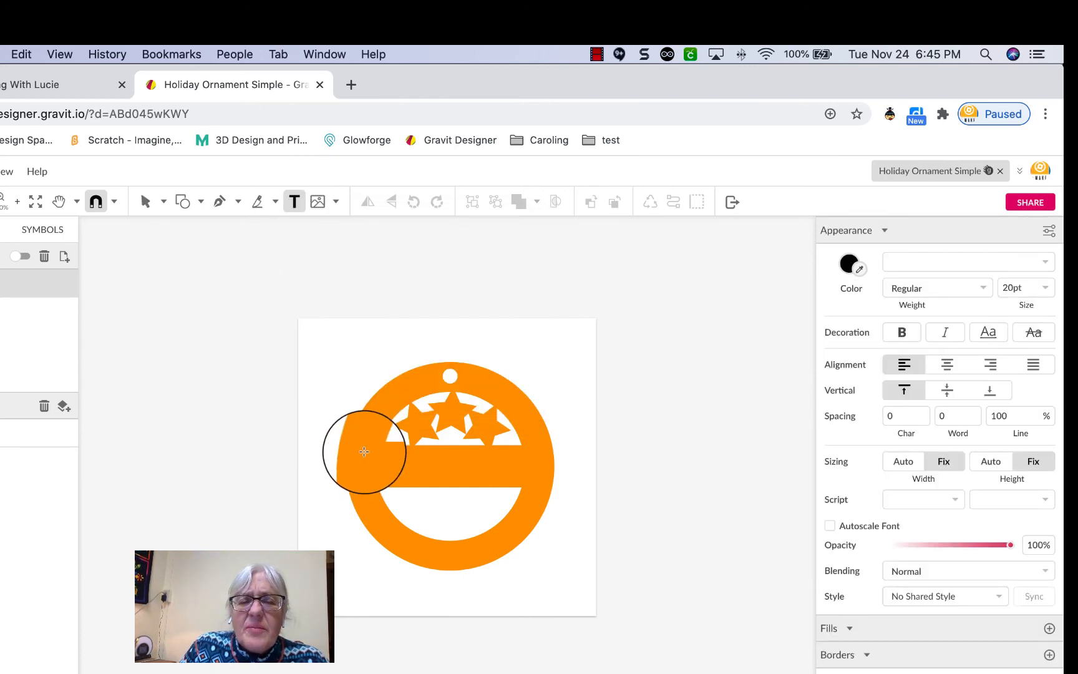
drag(364, 451, 531, 482)
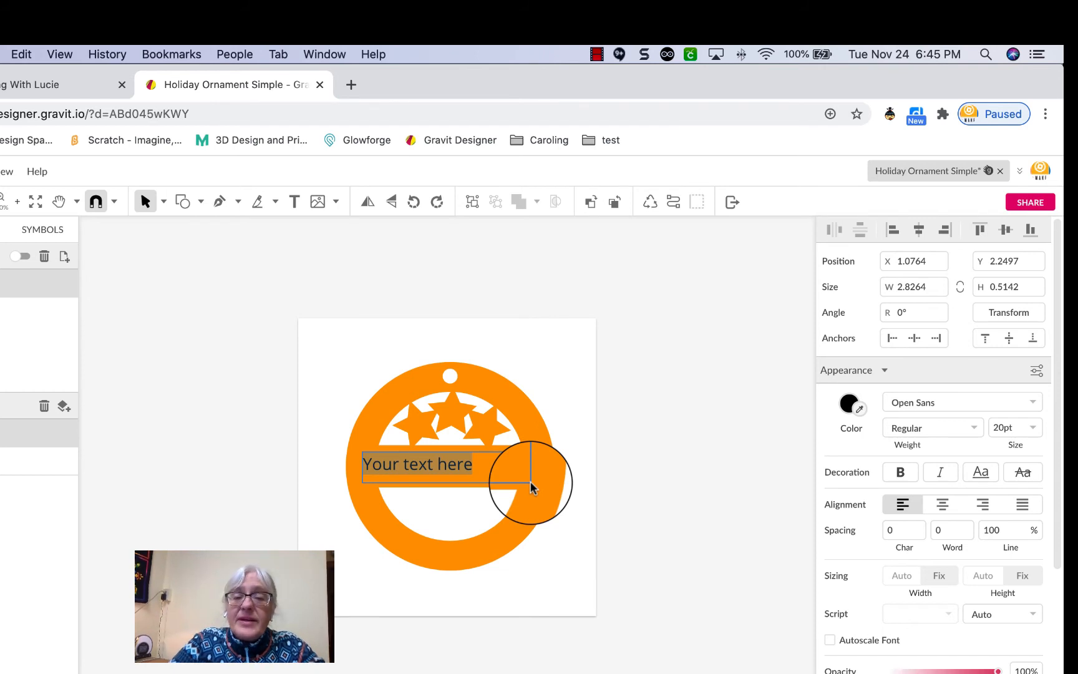
text(Over)
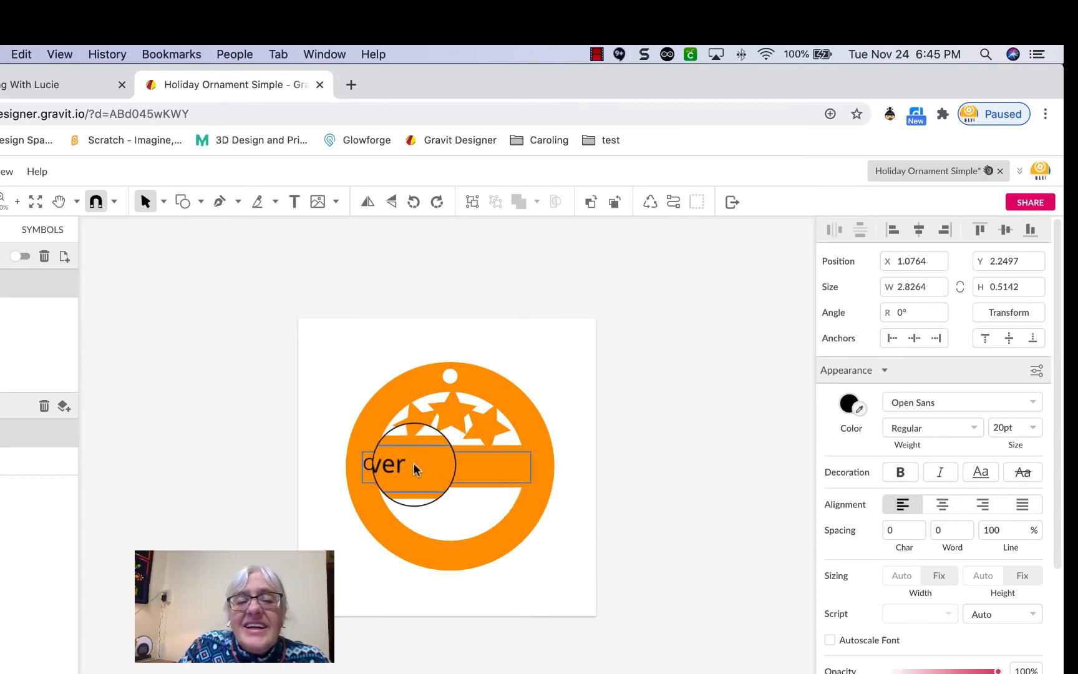
Step: Make the name on the ornament's bar bold and set its text size to 36 pt
drag(415, 464, 357, 464)
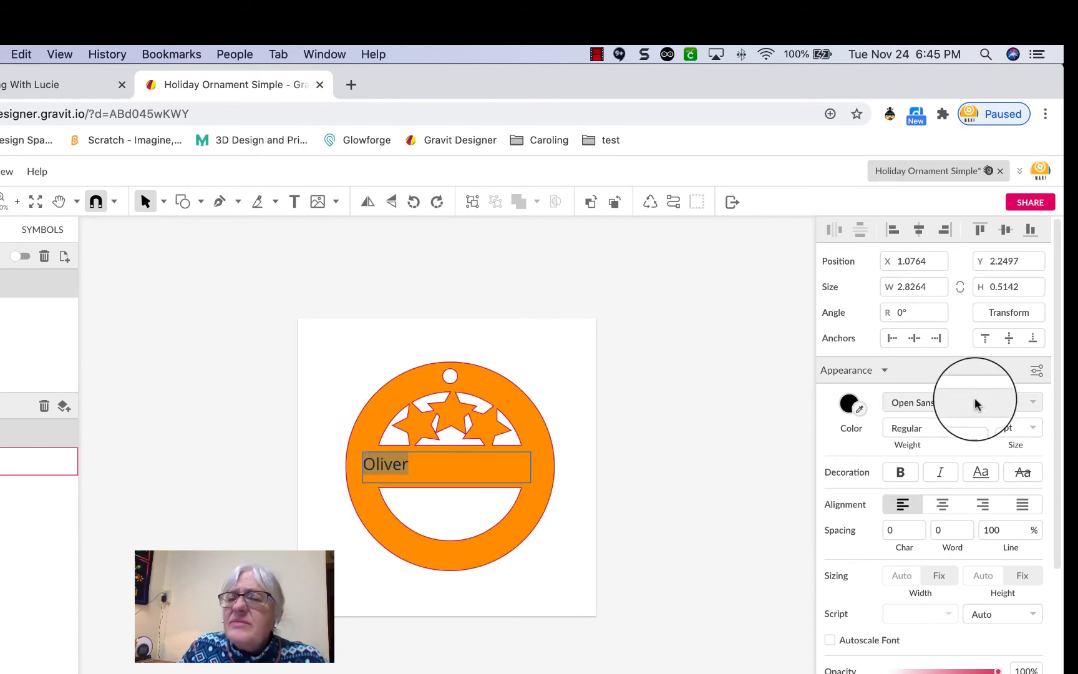
click(898, 476)
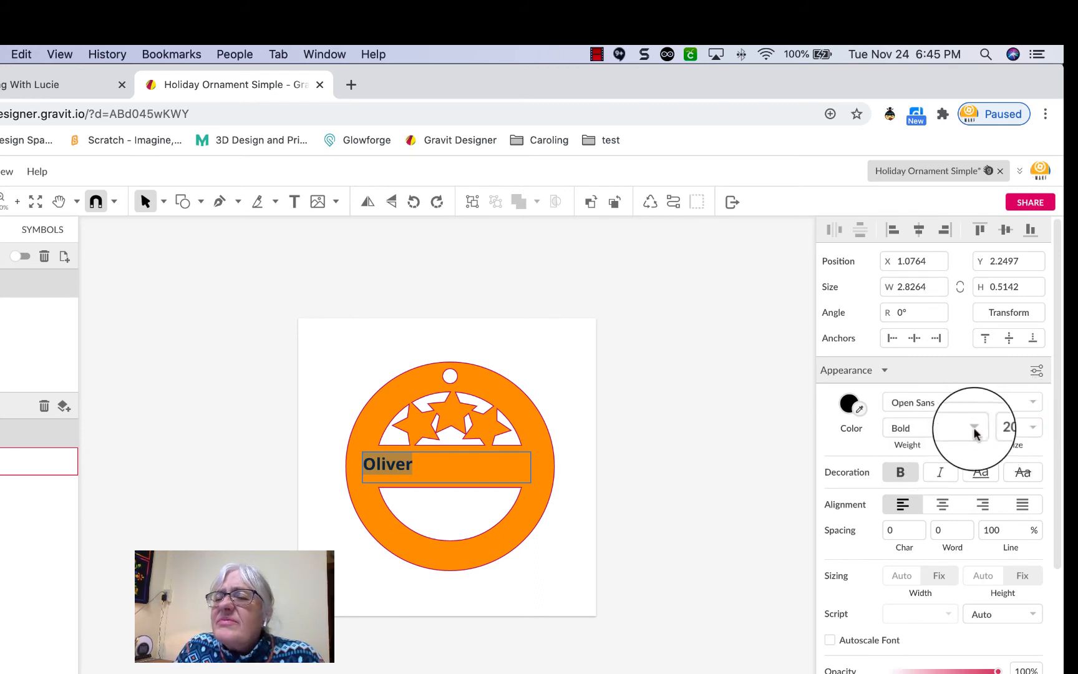
click(1033, 428)
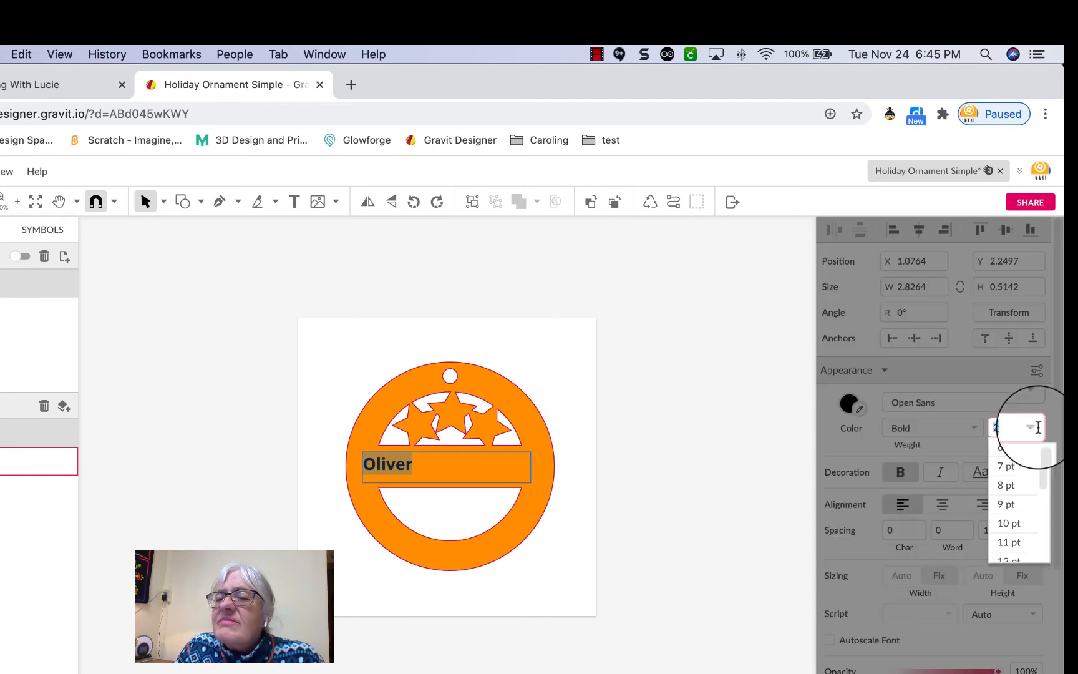
scroll(1016, 490, down, 8)
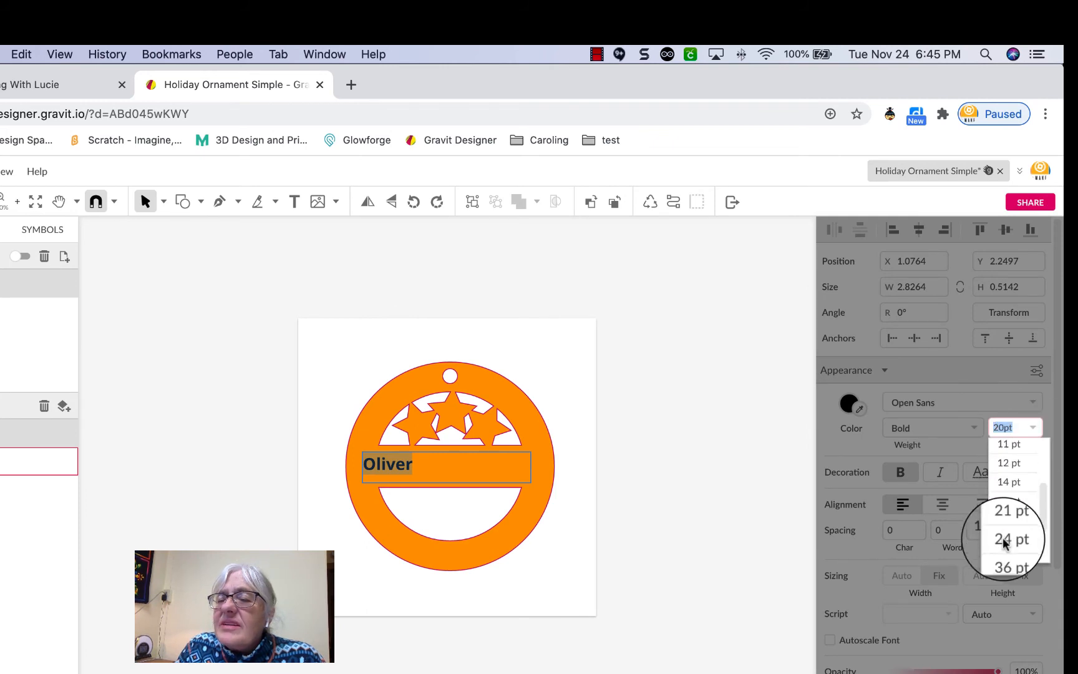
click(1005, 533)
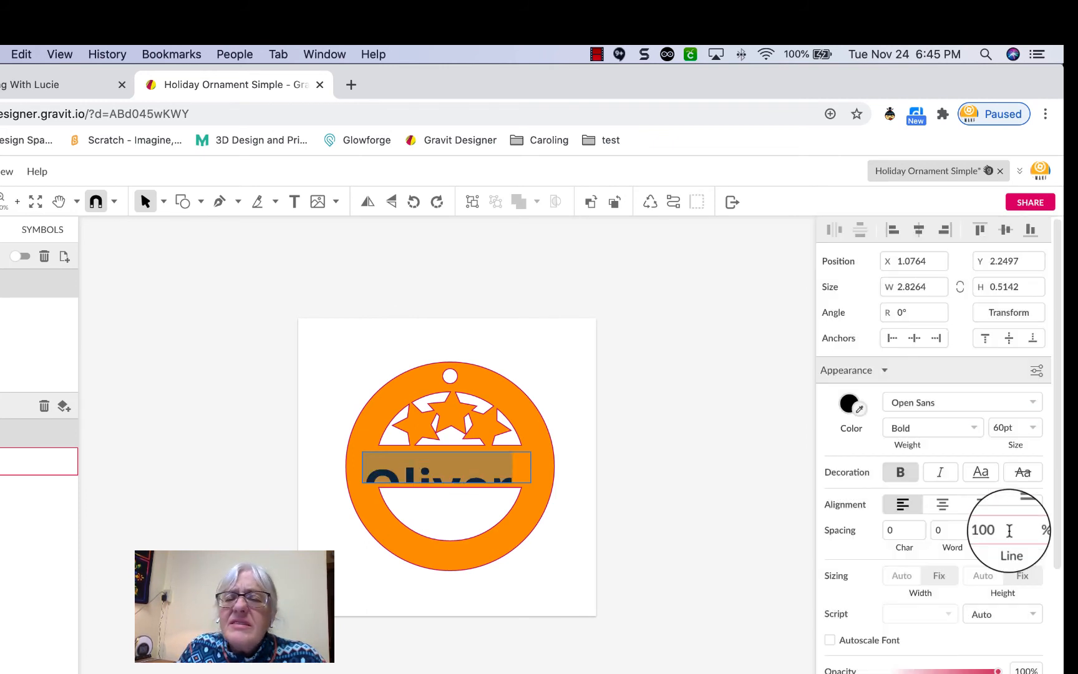
click(1032, 427)
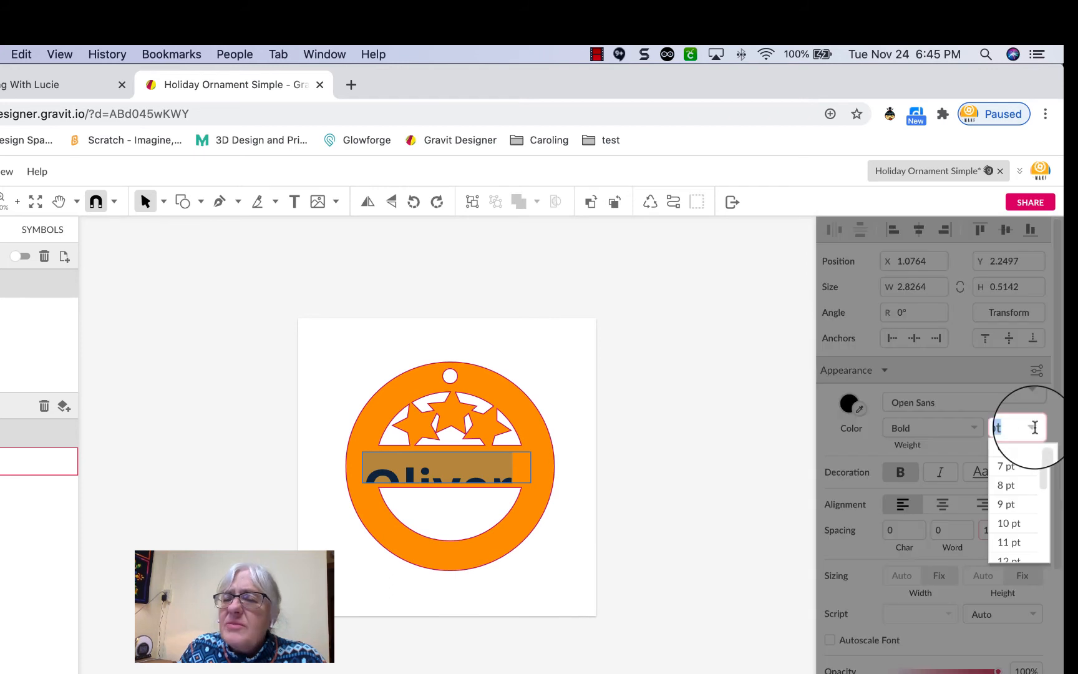
scroll(1018, 498, down, 2)
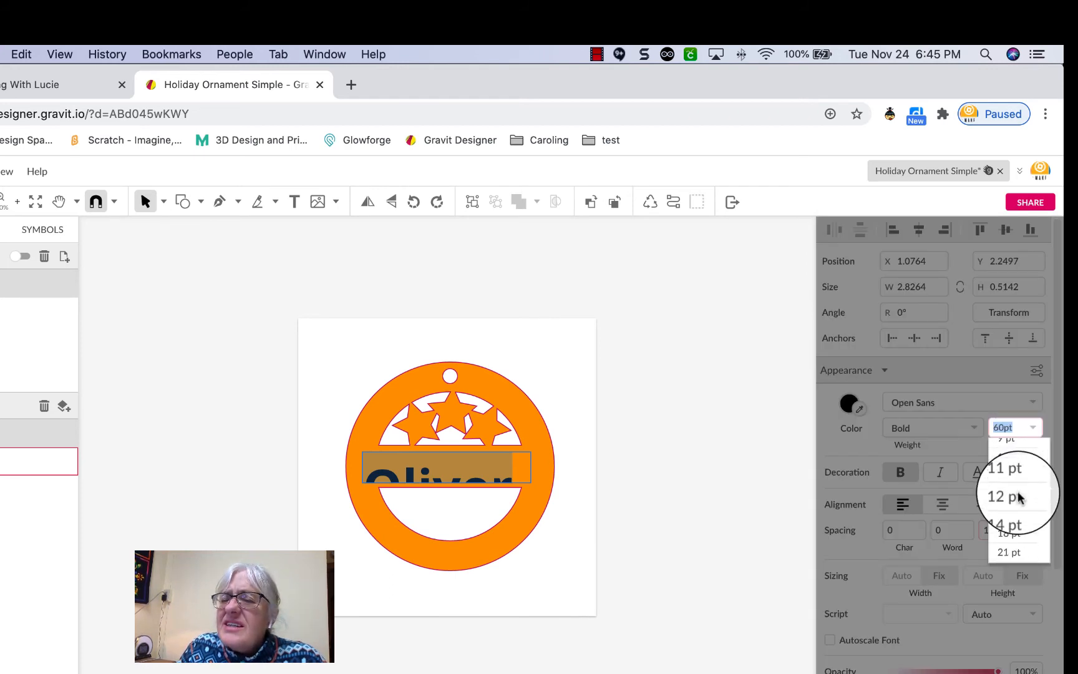
scroll(1018, 497, down, 2)
click(1014, 496)
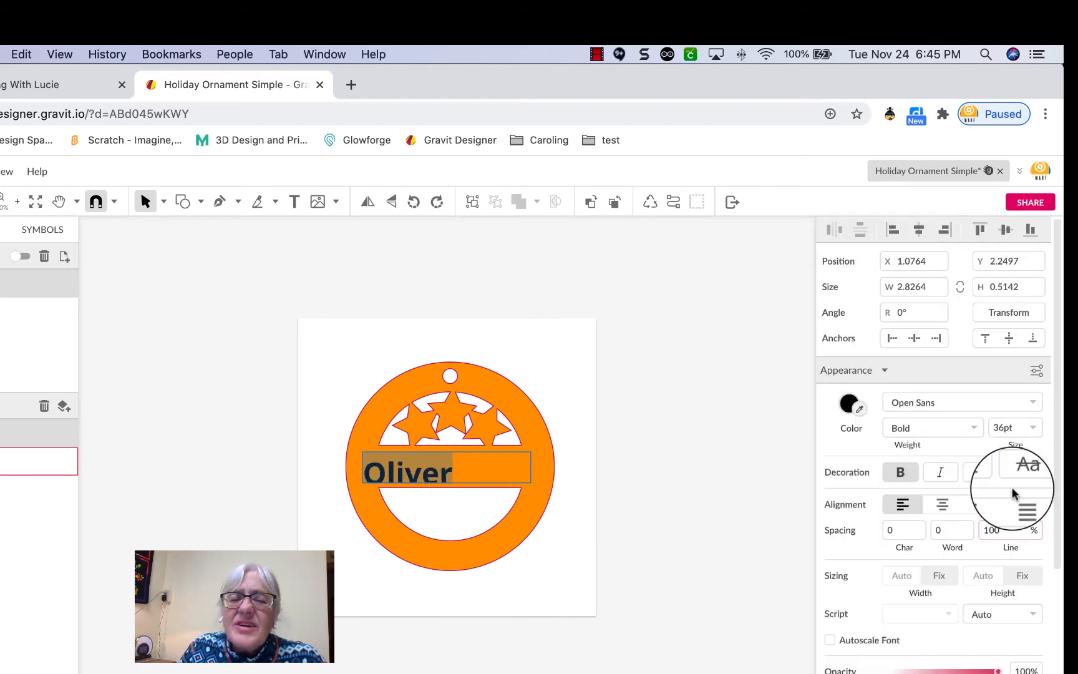
Step: Centre the whole name horizontally in its text box and set its font to Oleo Script Swash Caps
click(456, 467)
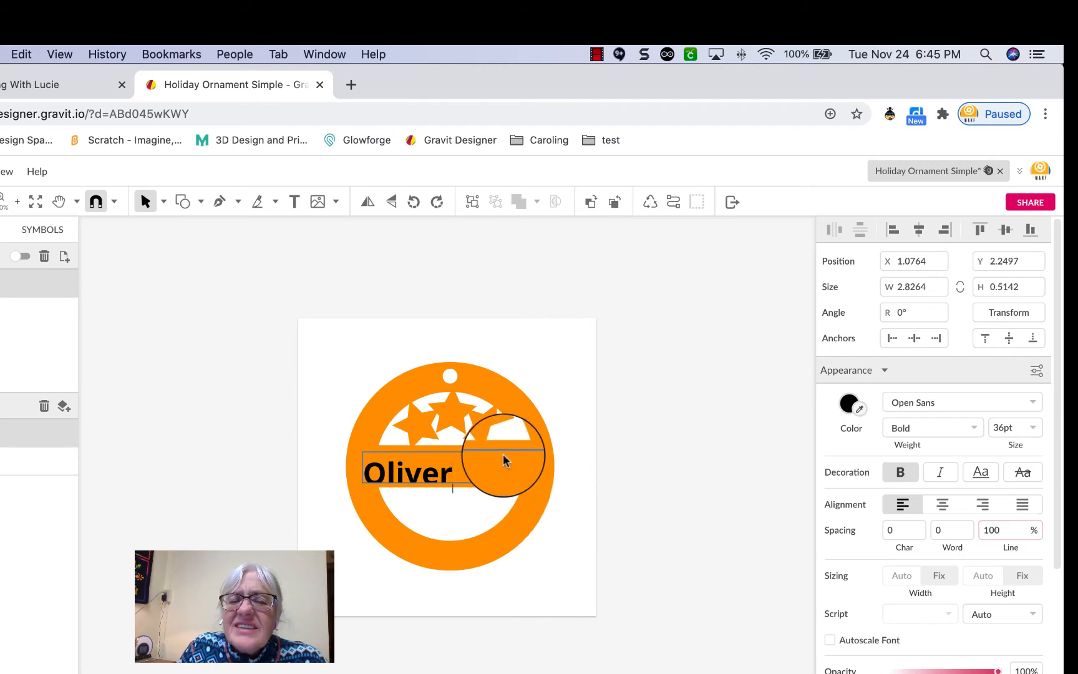
key(super+a)
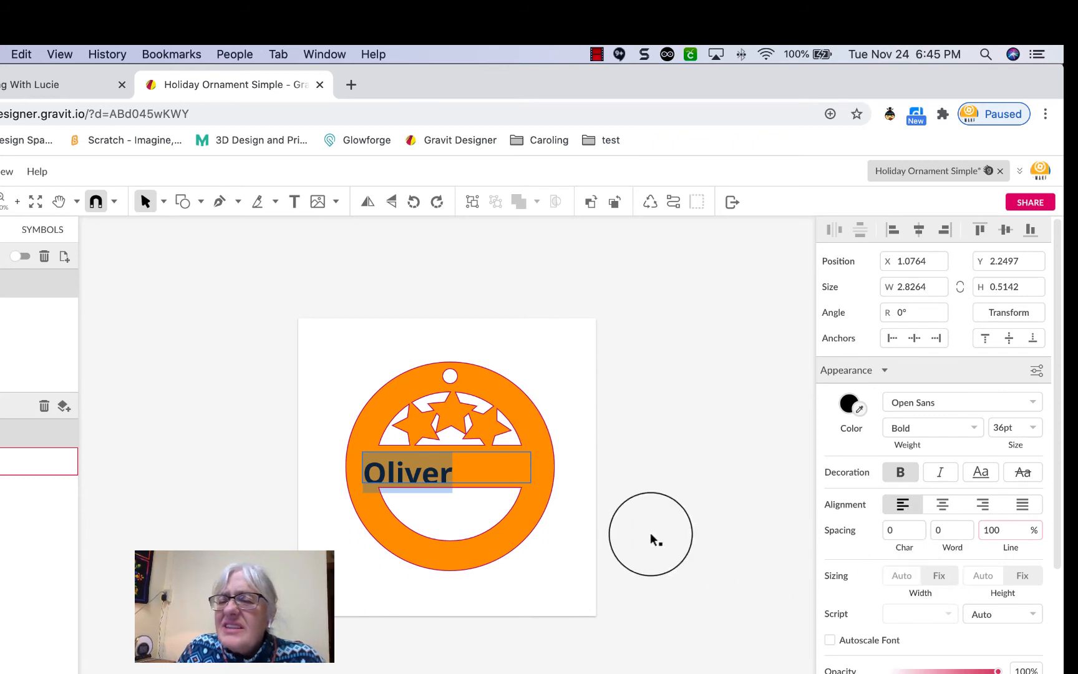
click(943, 506)
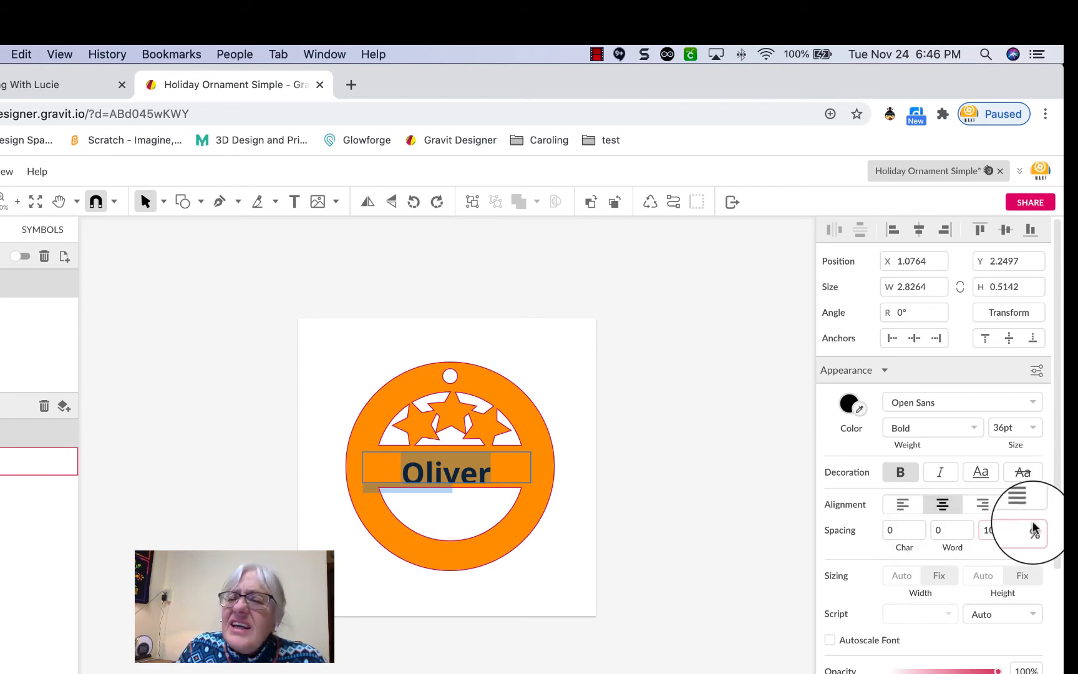
click(1031, 402)
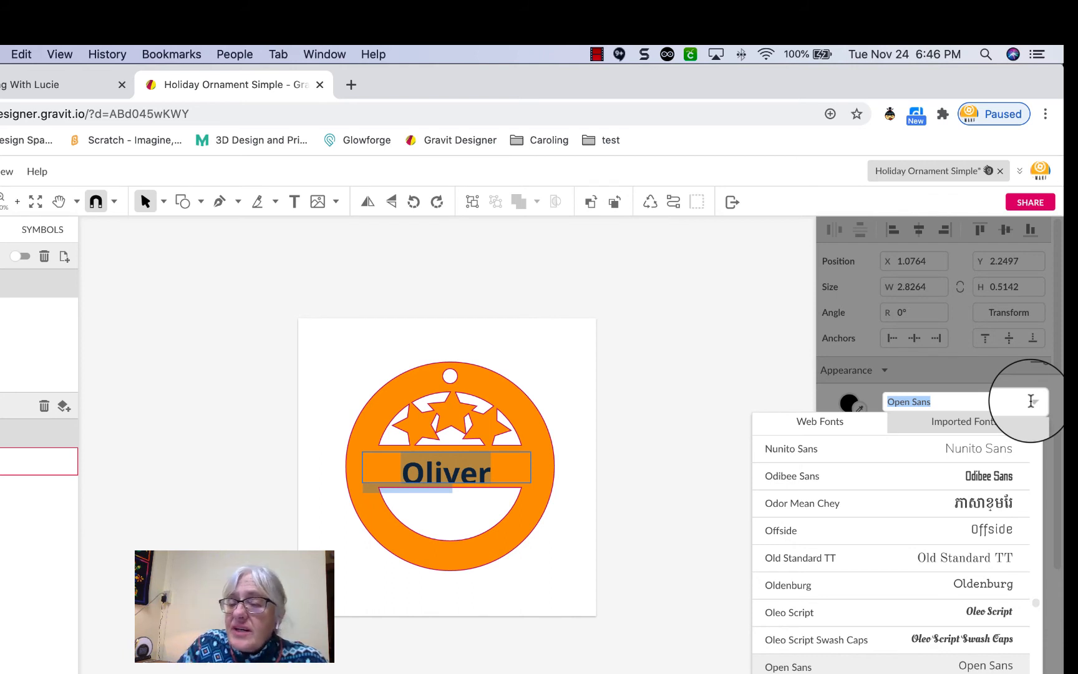
click(960, 642)
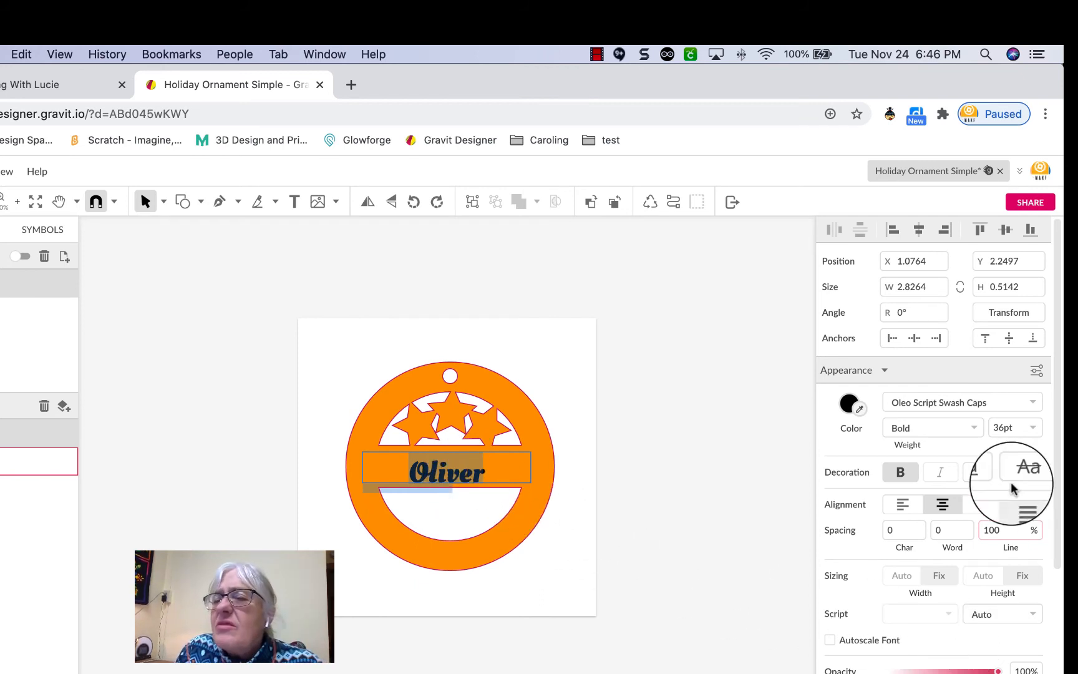
Step: Search the web fonts for "st" and select the whole name on the ornament's bar
click(1000, 405)
click(1000, 404)
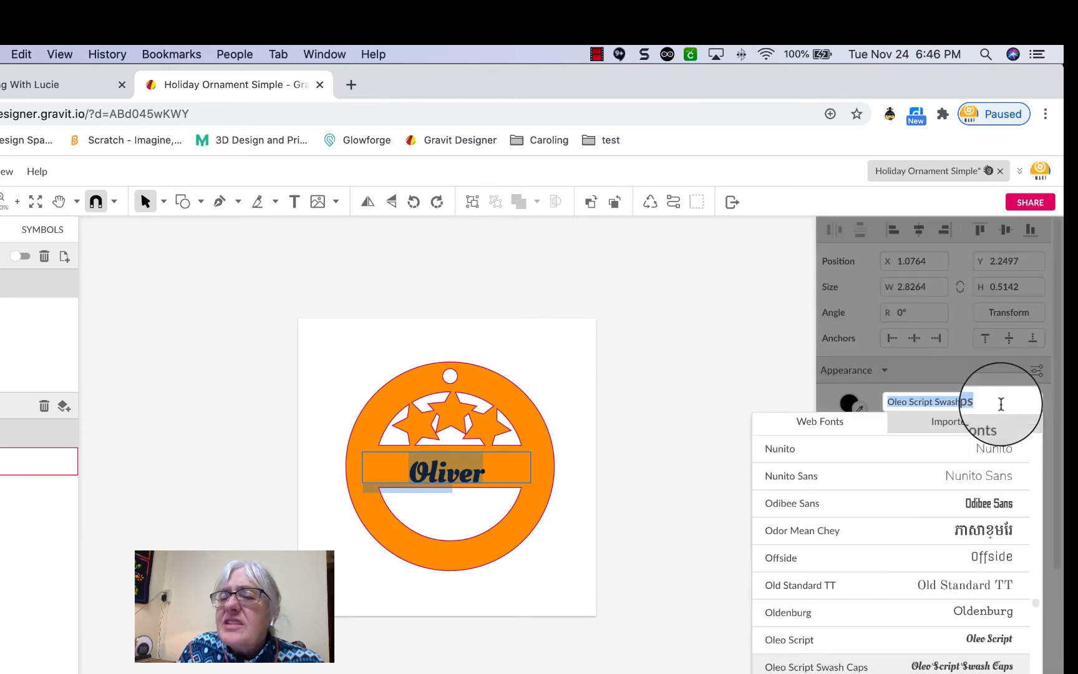
key(BackSpace)
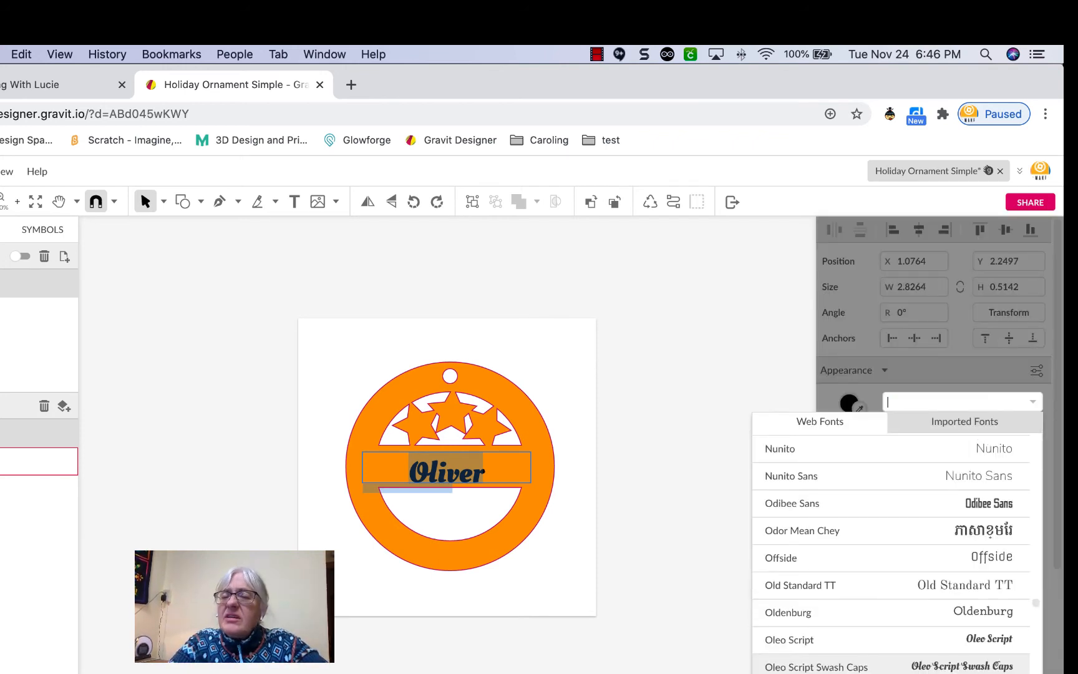
text(st)
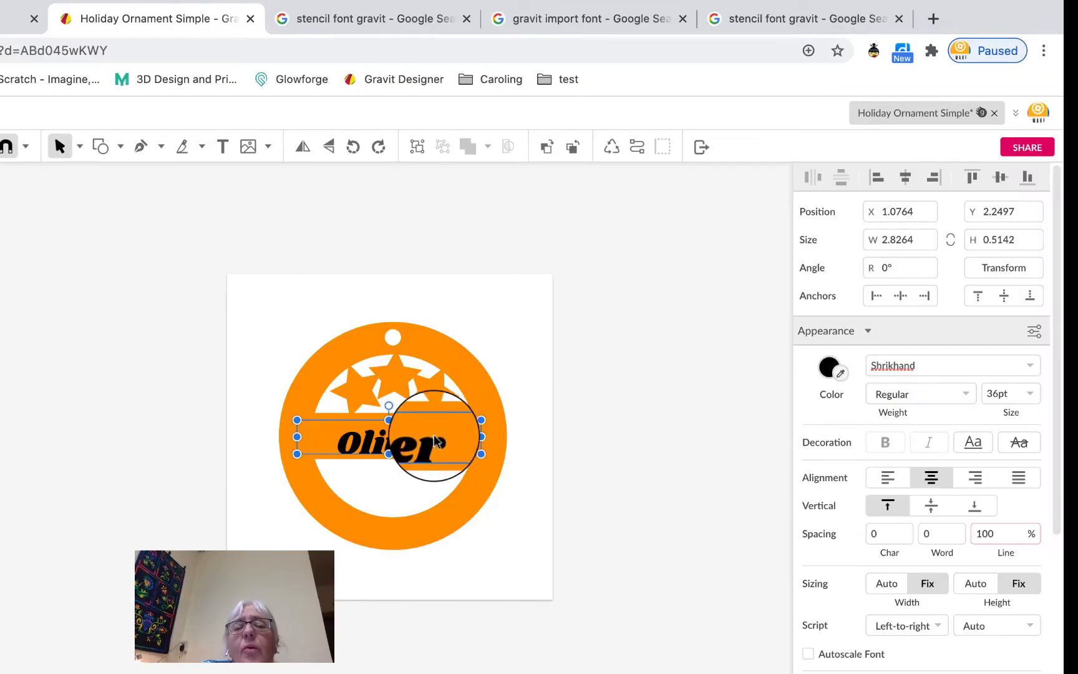
drag(435, 440, 454, 456)
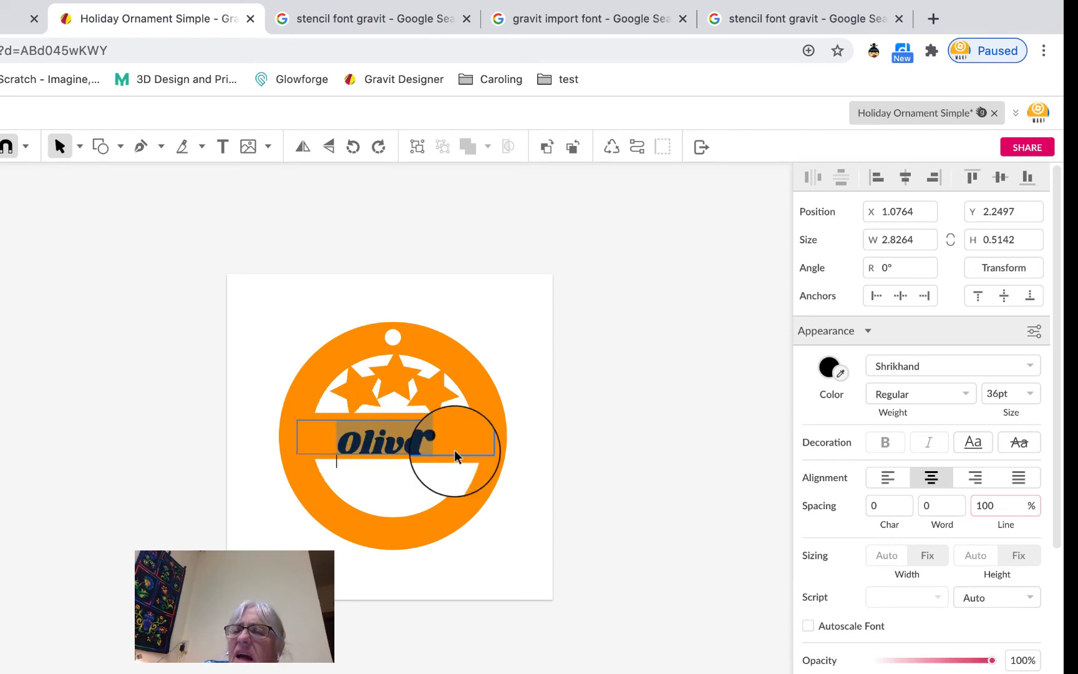
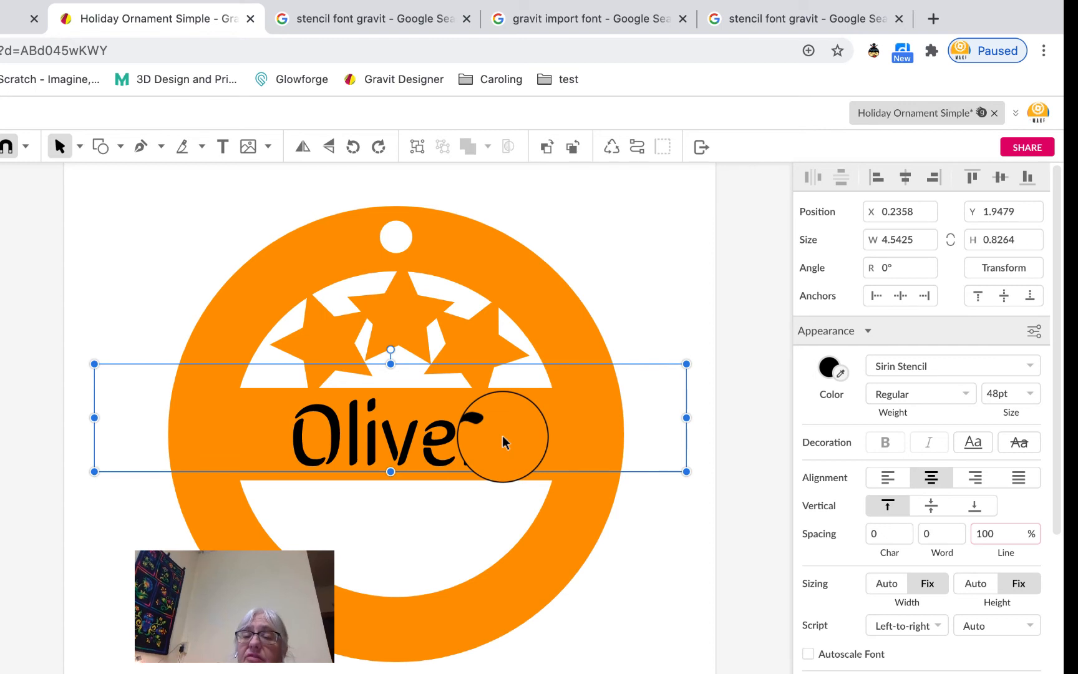
Step: Convert the name text on the ornament's bar to a path
right_click(451, 437)
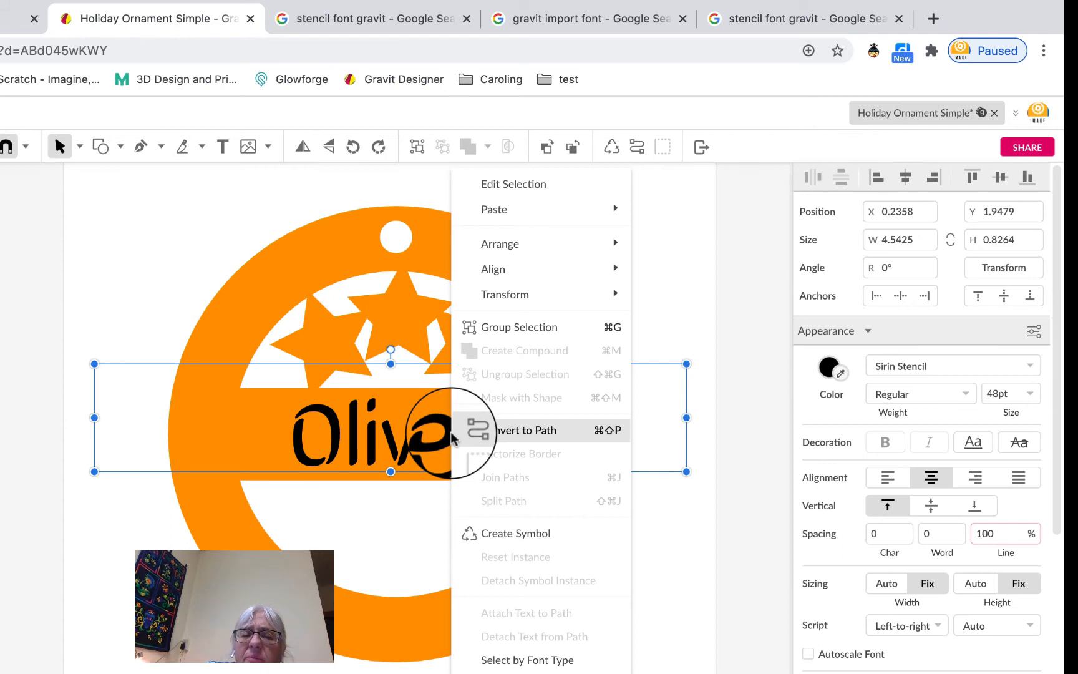
click(531, 435)
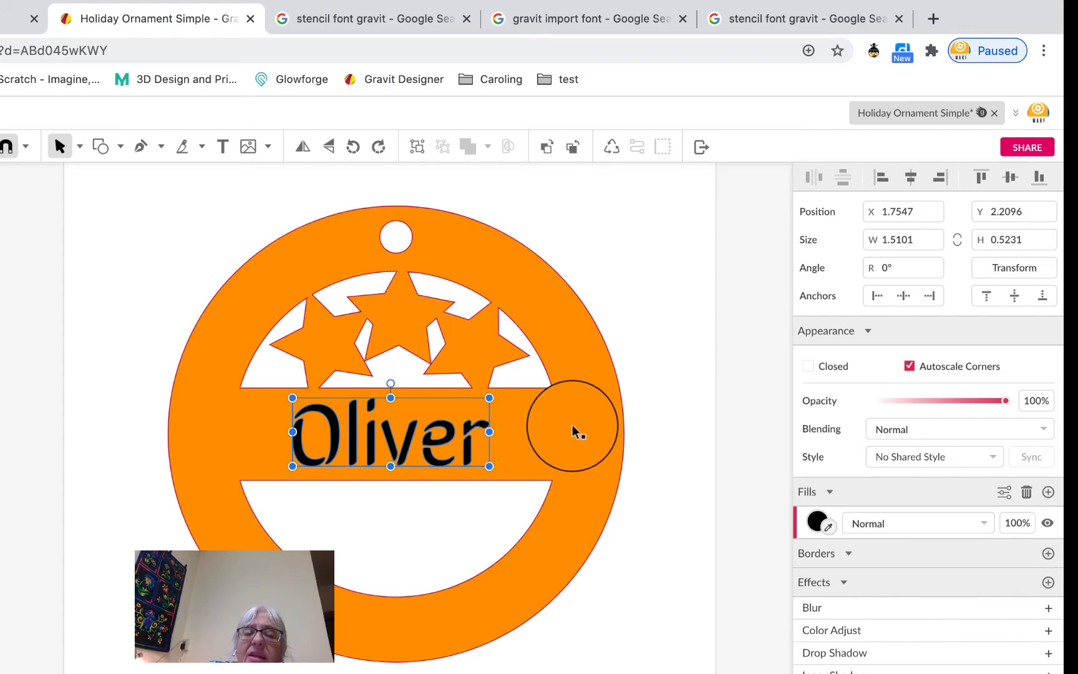
shift+click(532, 437)
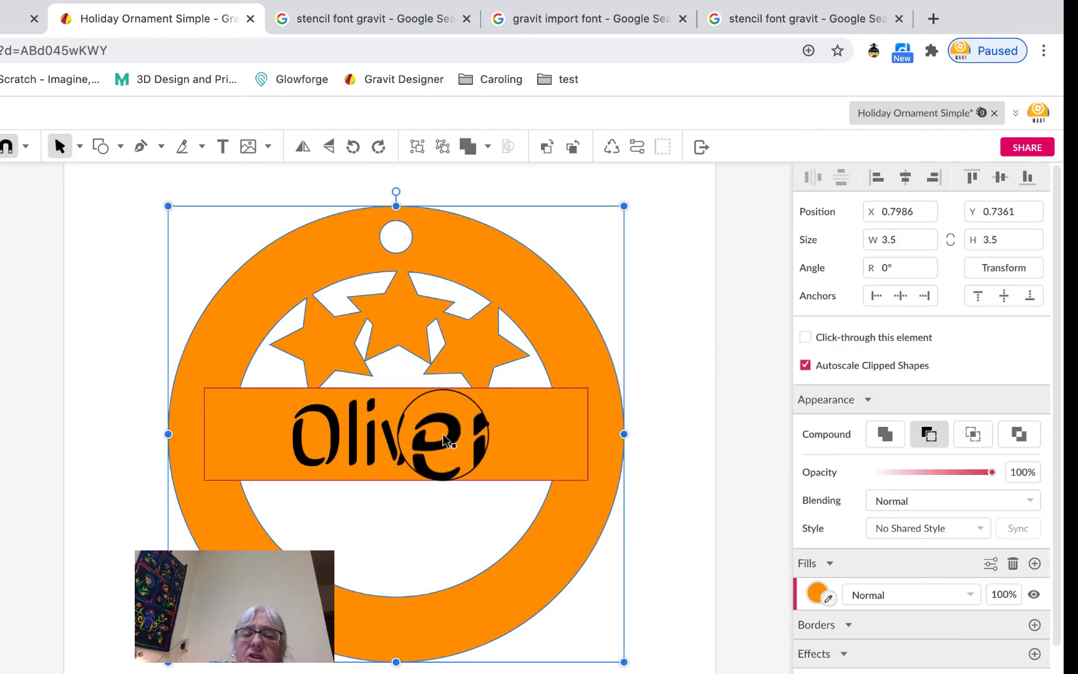
click(449, 441)
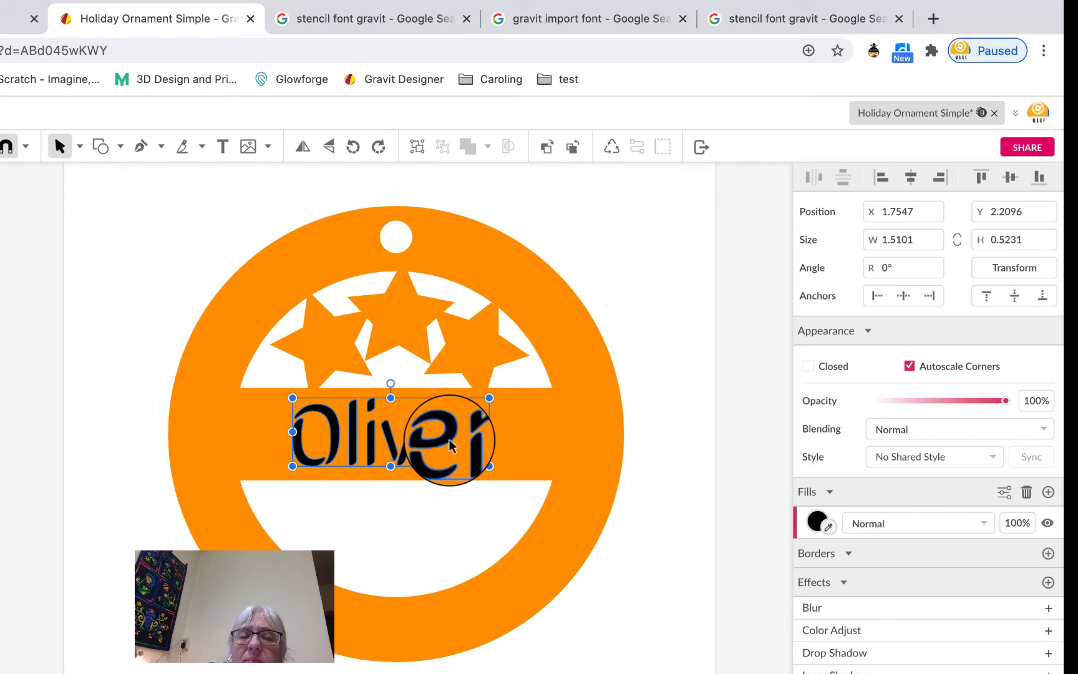
shift+click(537, 433)
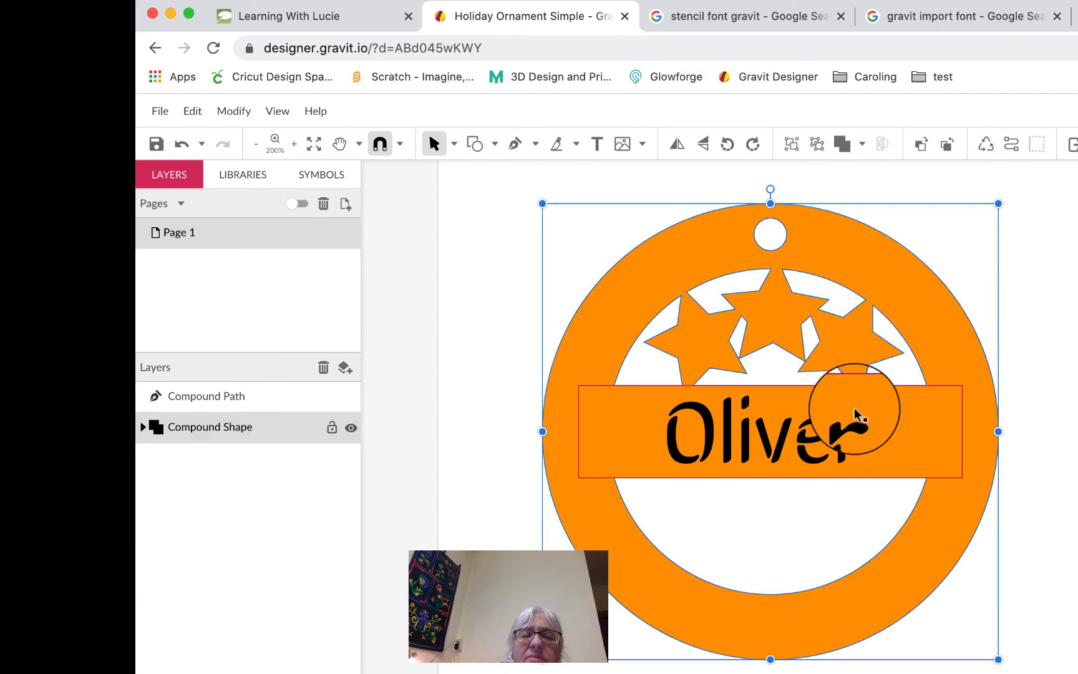
click(1077, 240)
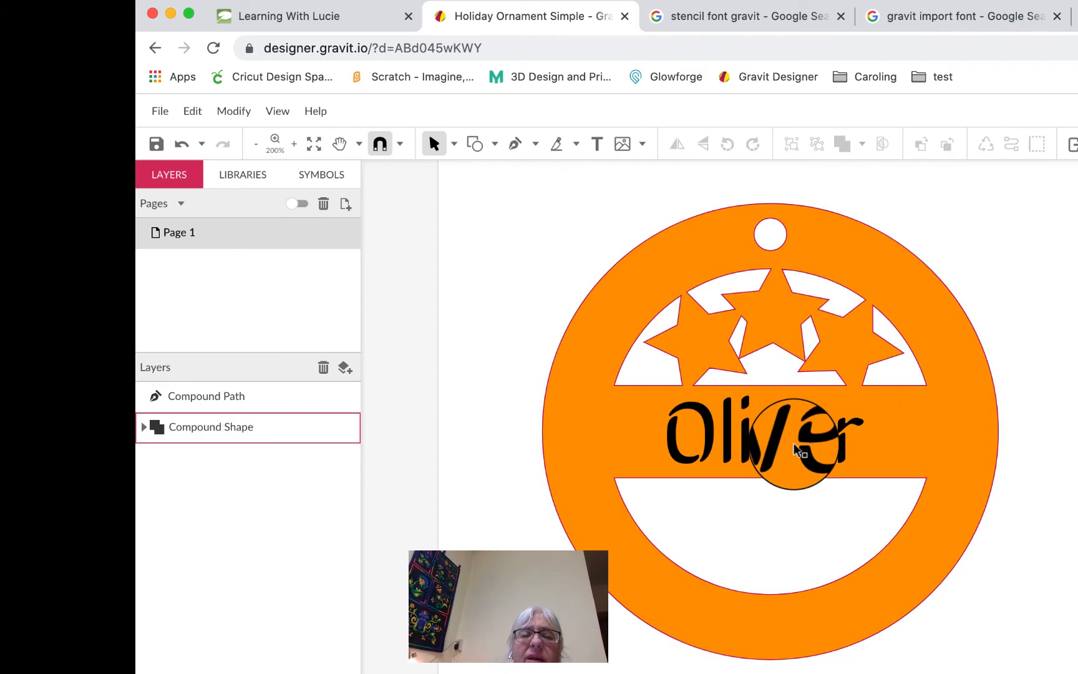
click(774, 440)
double_click(735, 439)
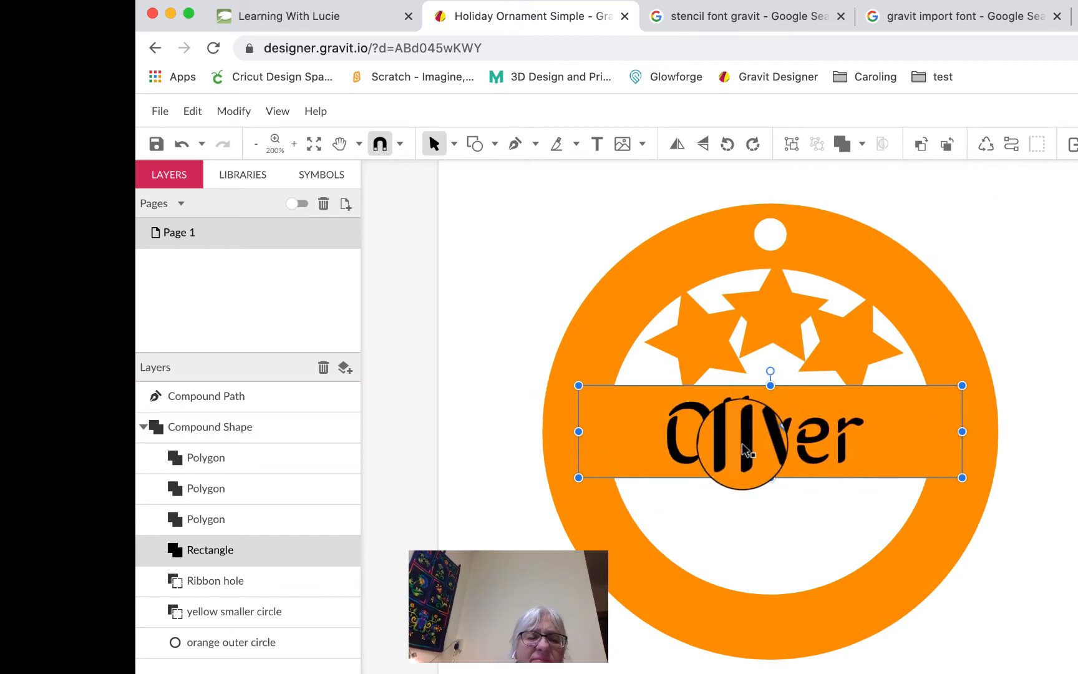
click(708, 454)
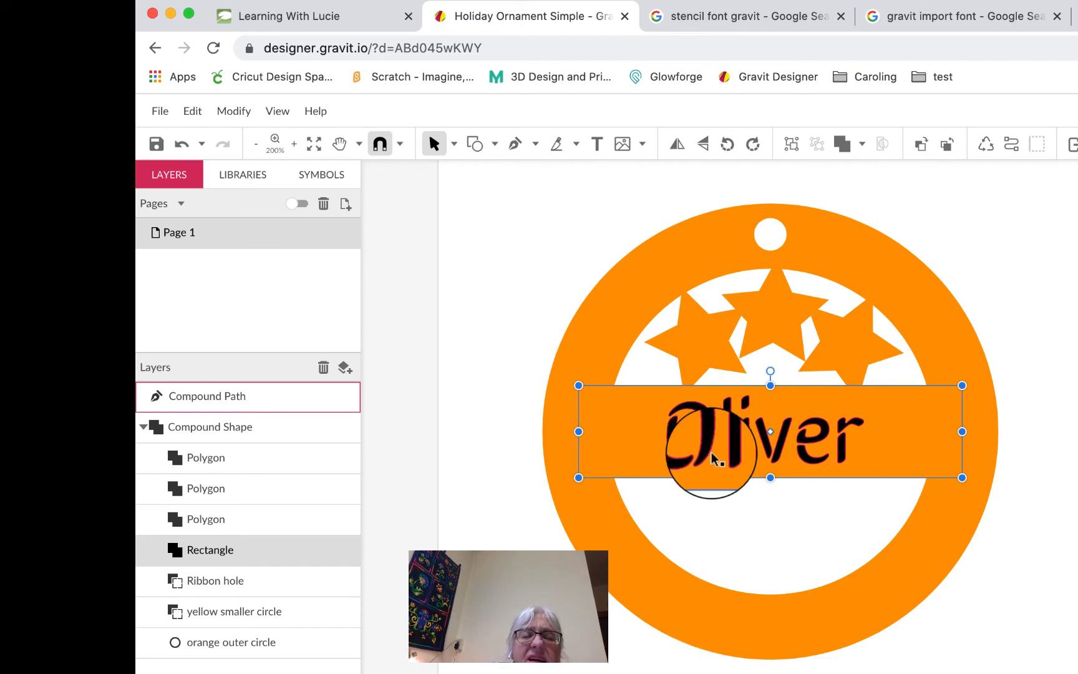
click(144, 427)
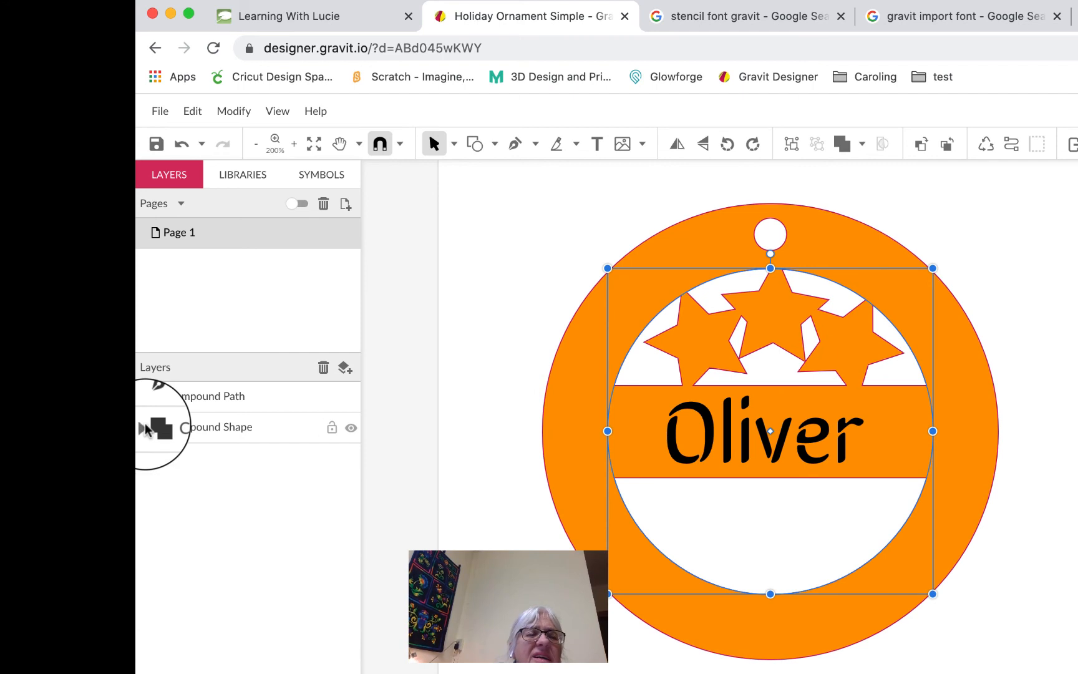
Step: Rename the name's compound path layer to the person's first name followed by "Vectorized Path"
click(191, 397)
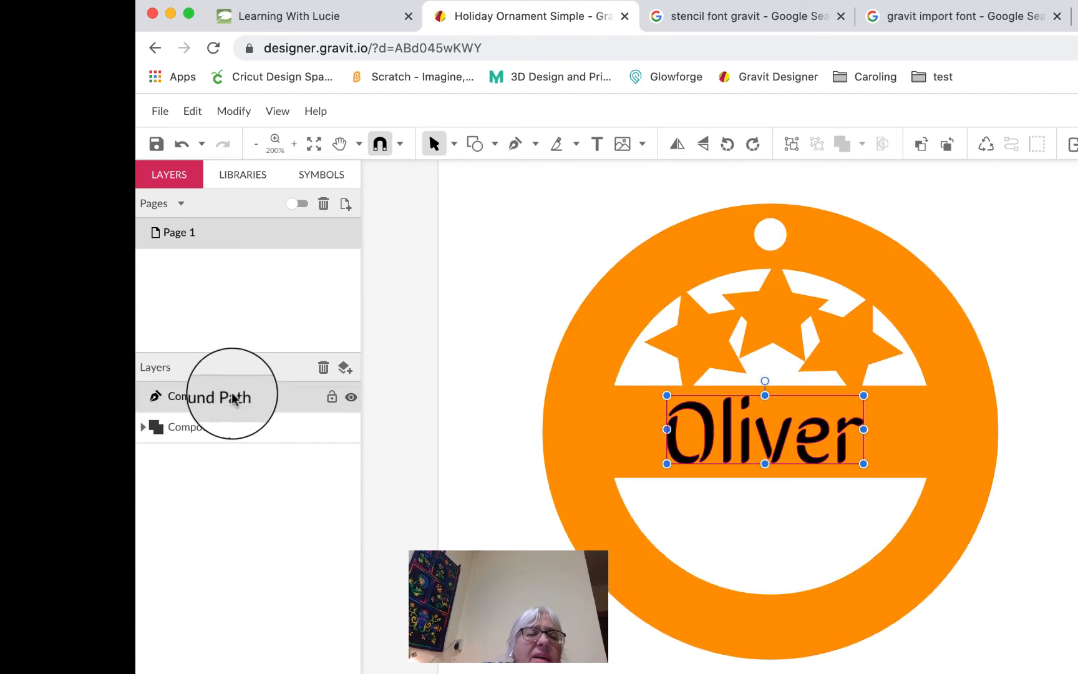
right_click(188, 400)
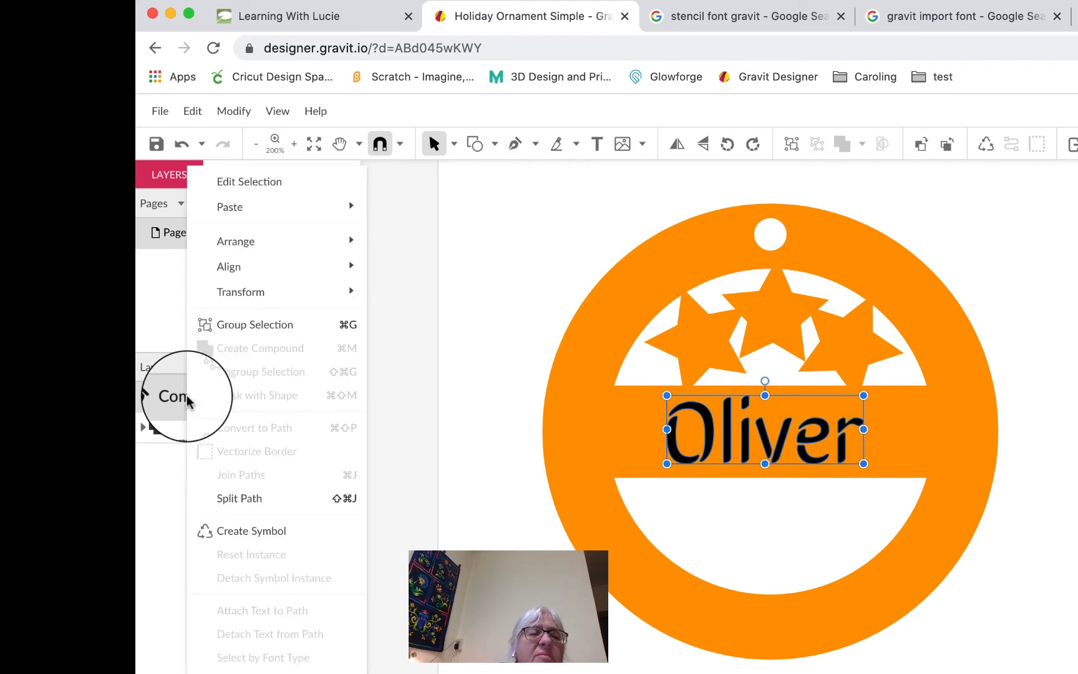
click(181, 399)
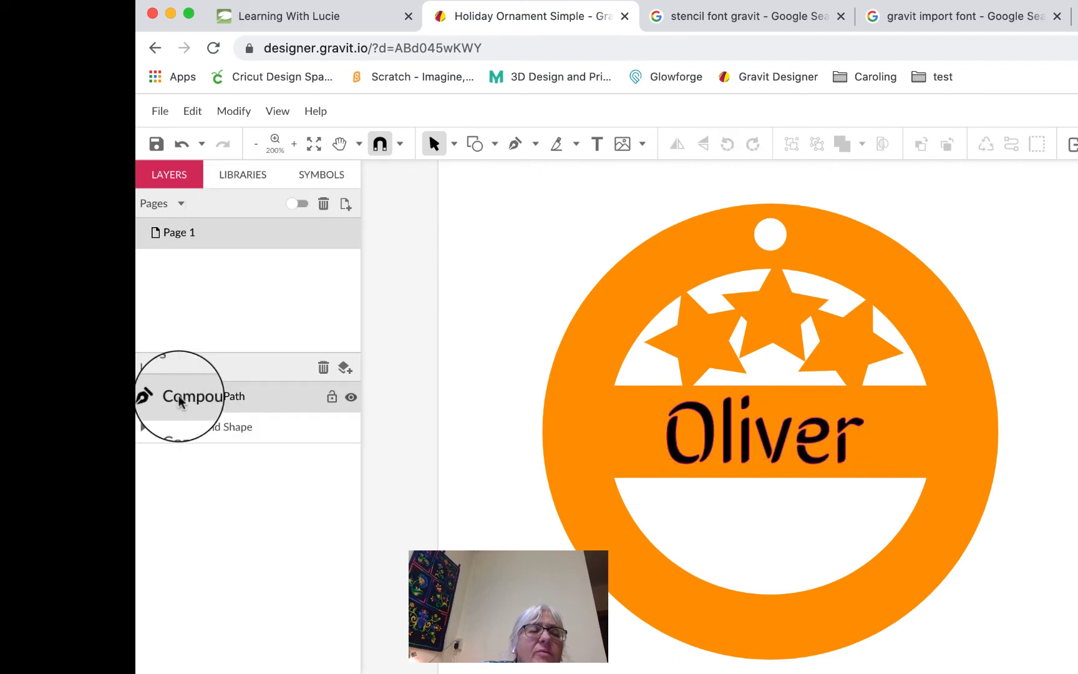
double_click(179, 396)
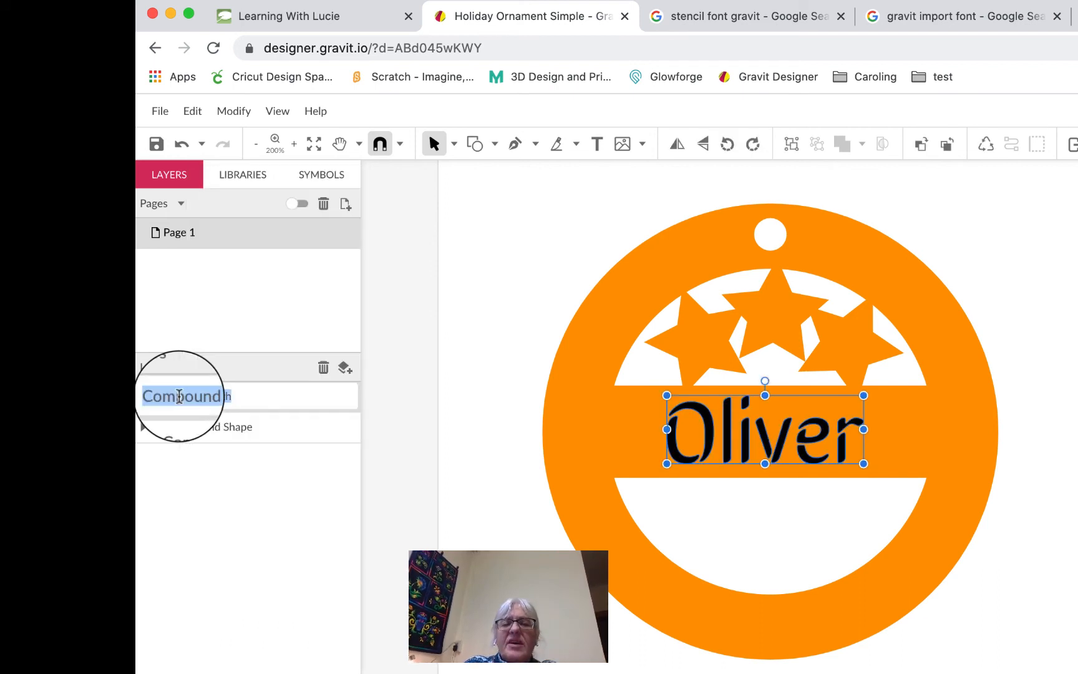
text(Oliver )
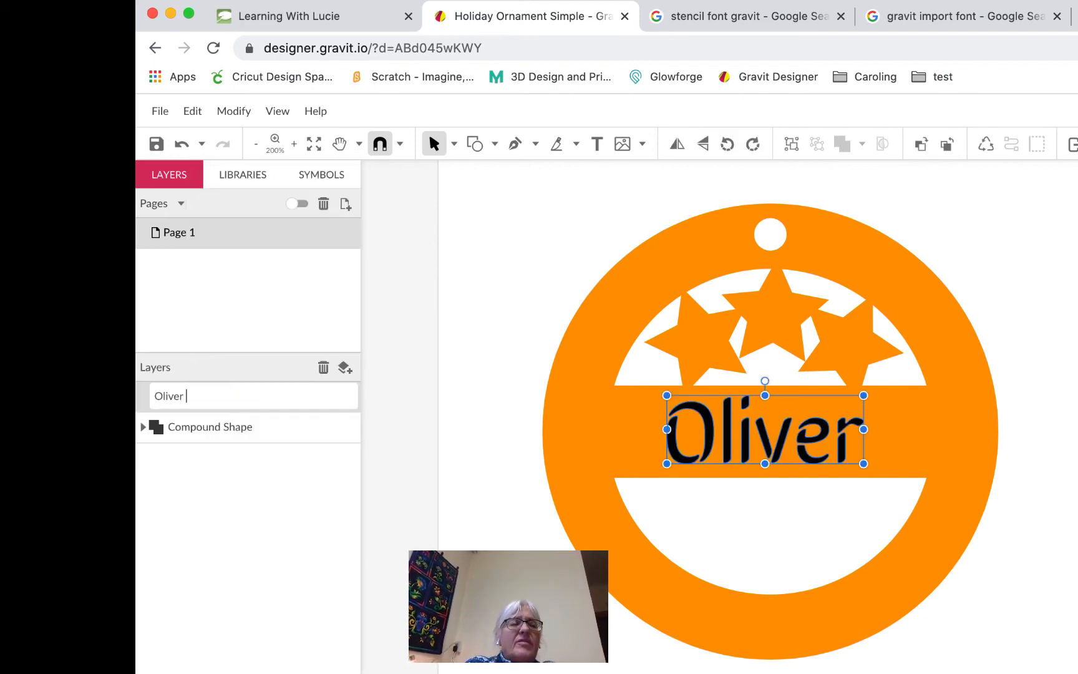
text(Vectorize)
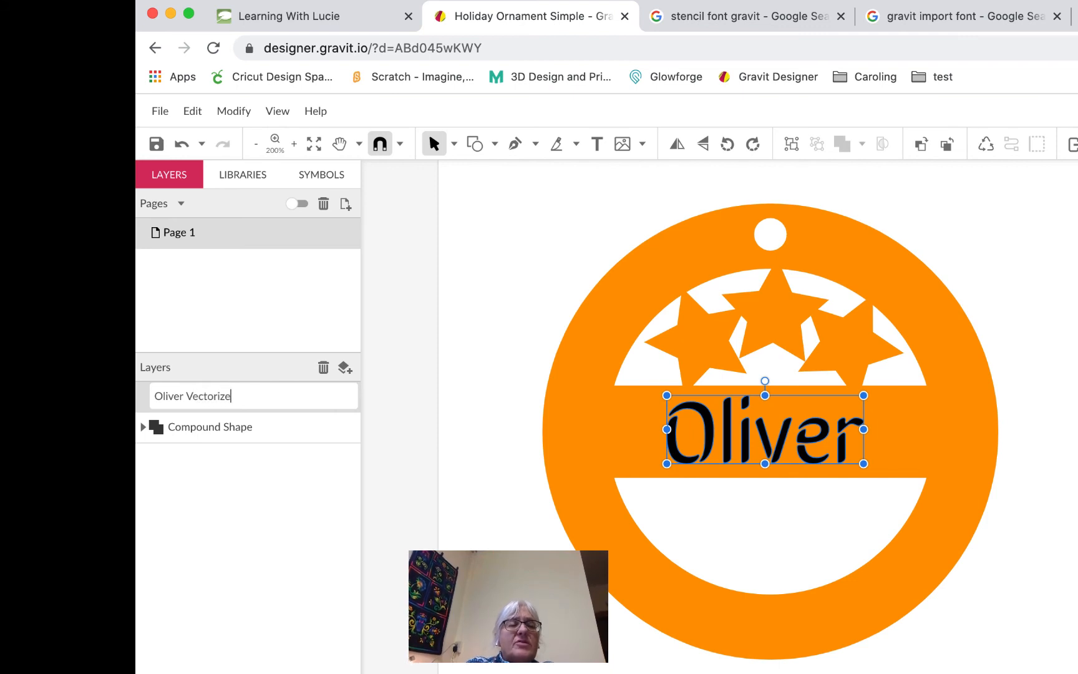
text(d  Path)
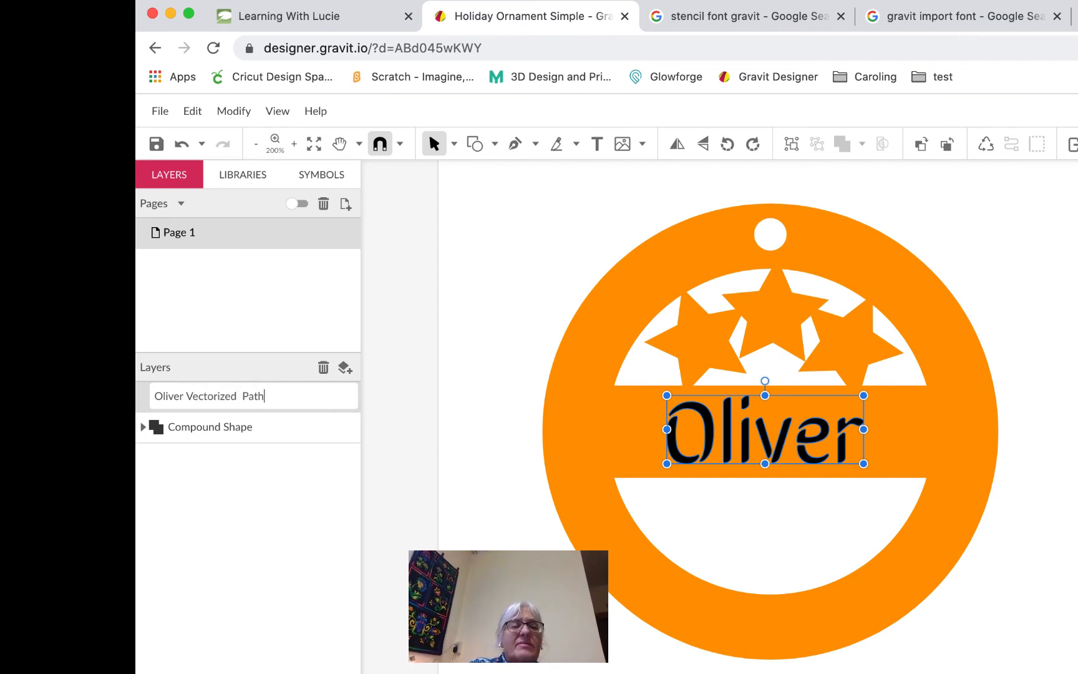
click(228, 493)
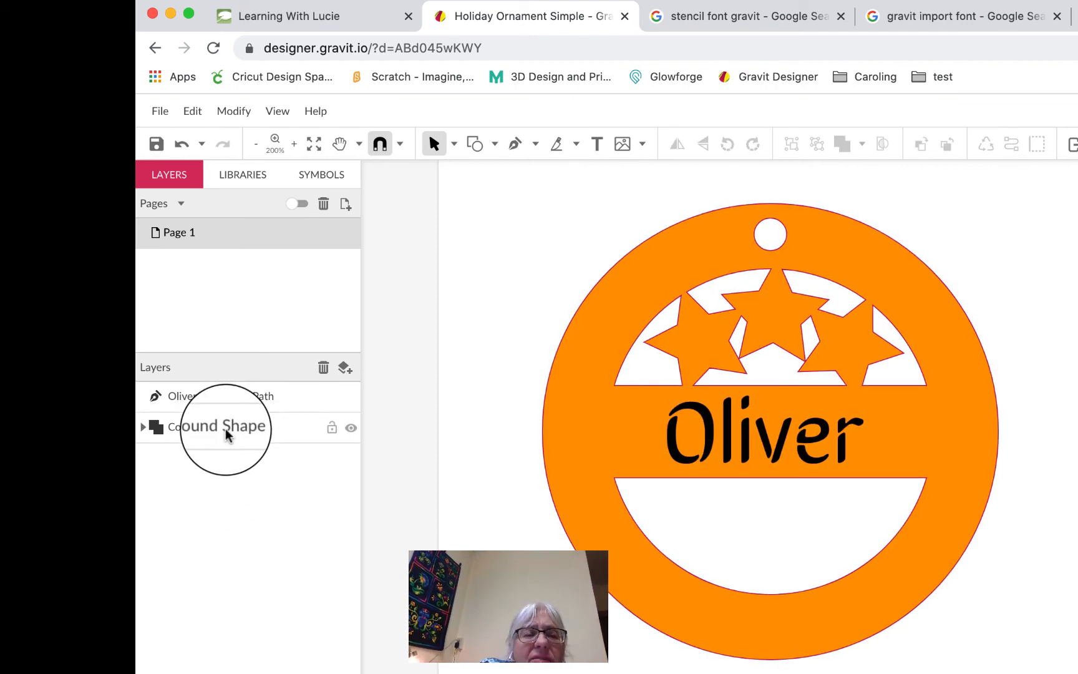
Step: Rename the ornament's compound shape layer to "Ornament Whole"
click(225, 435)
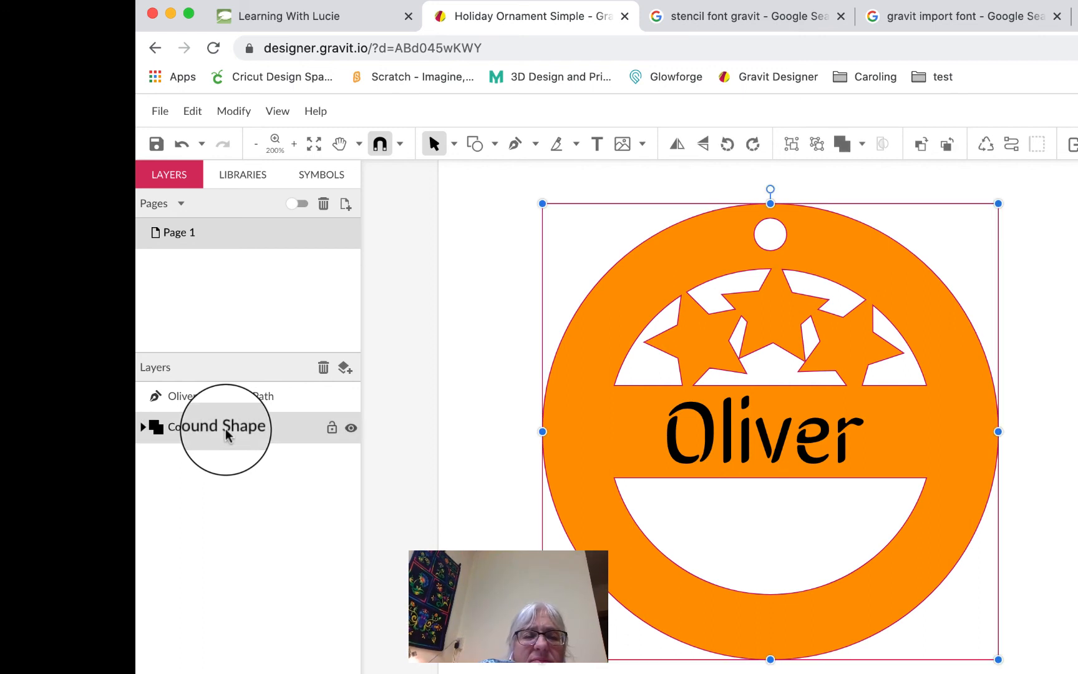
right_click(226, 435)
click(193, 430)
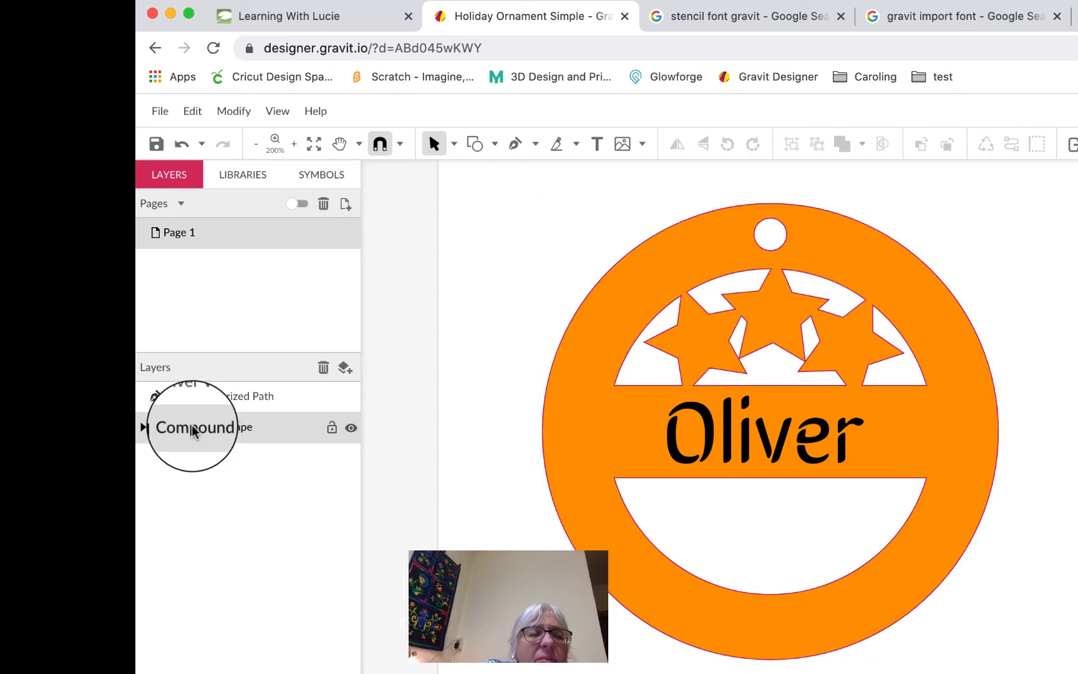
double_click(193, 427)
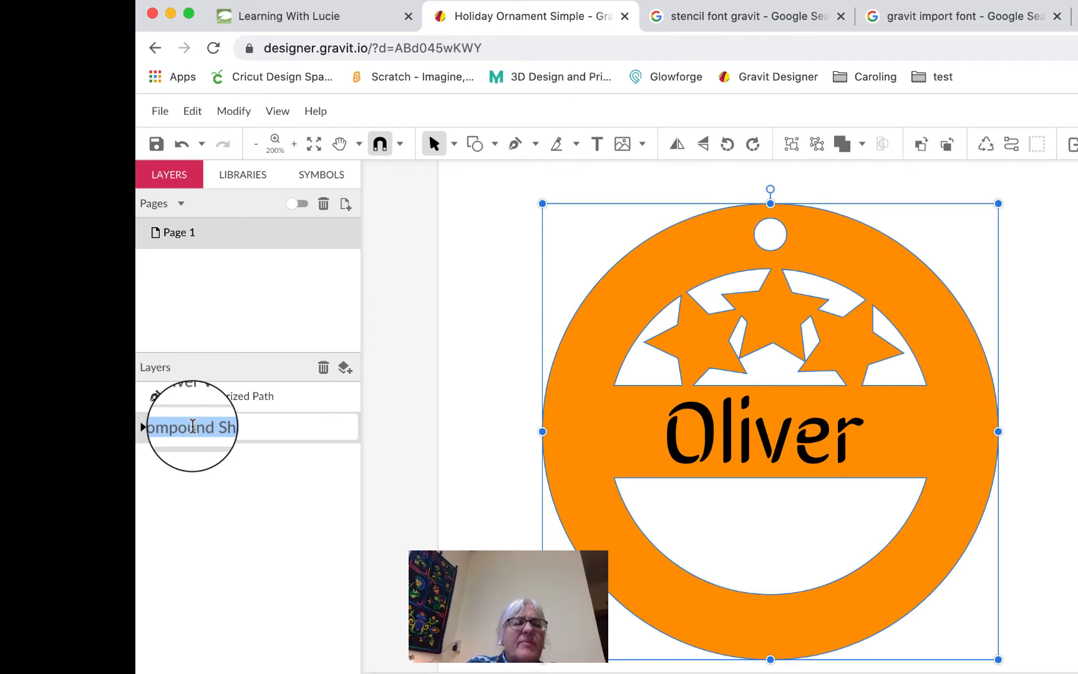
text(Orn)
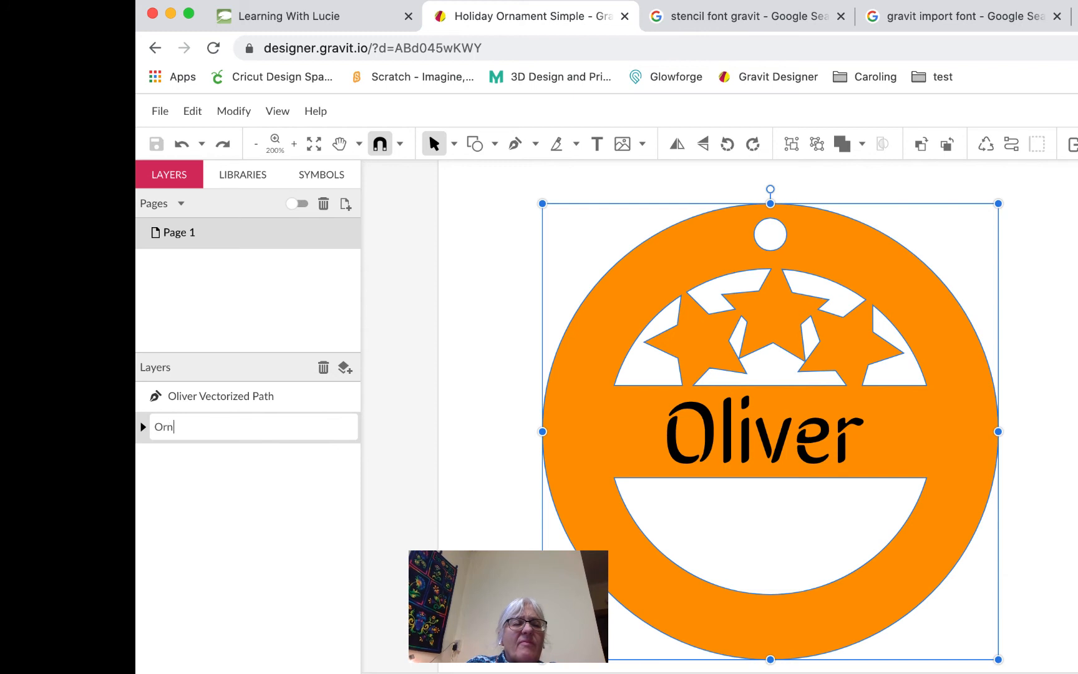
text(ament Whole)
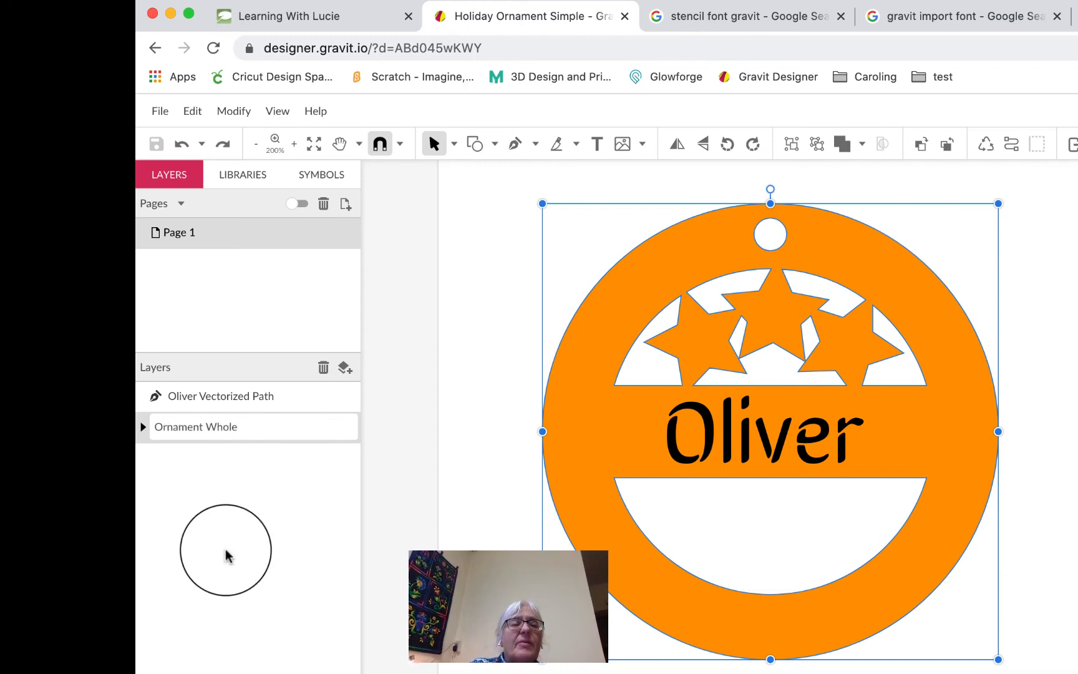
click(224, 553)
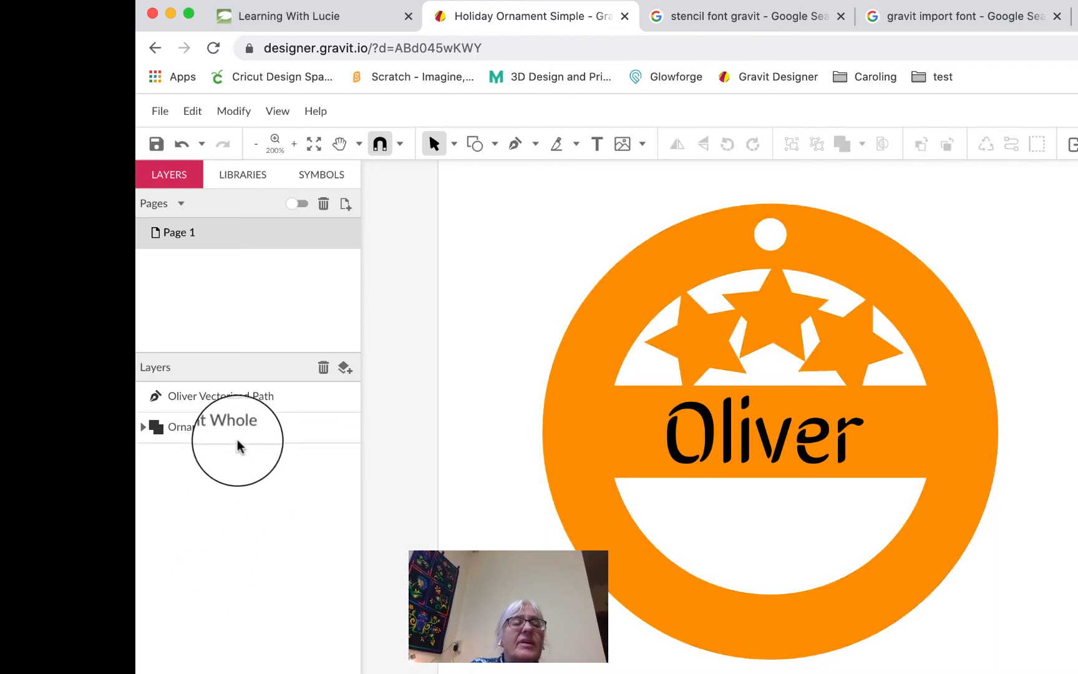
Step: Subtract the vectorized name path from the "Ornament Whole" shape so the letters are cut out of the bar
click(238, 404)
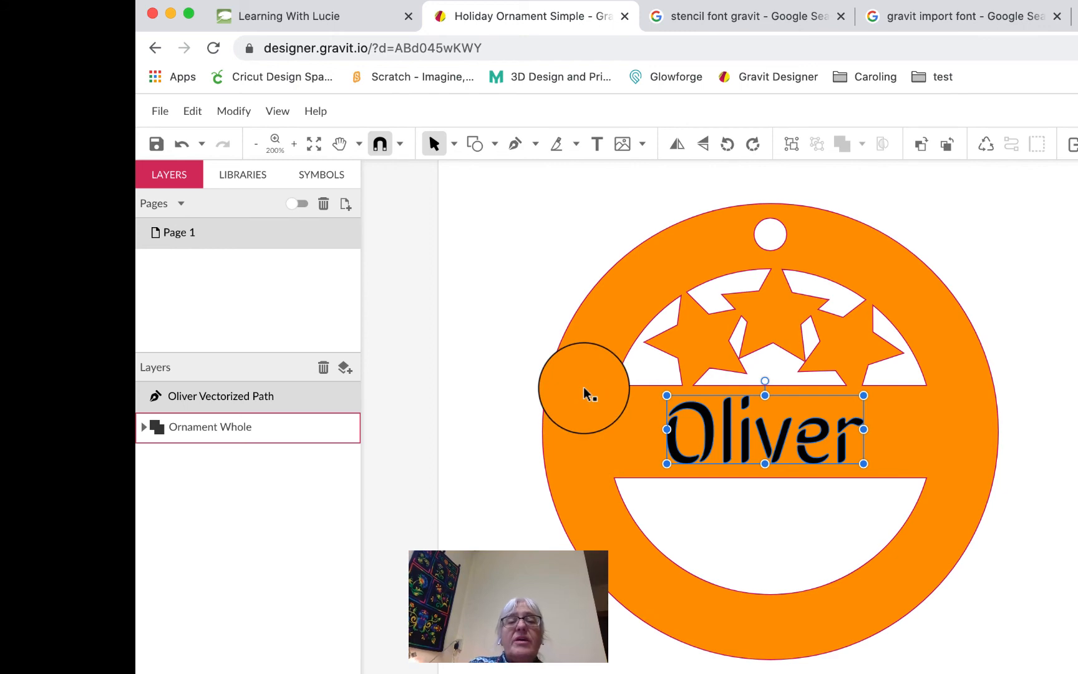
click(571, 385)
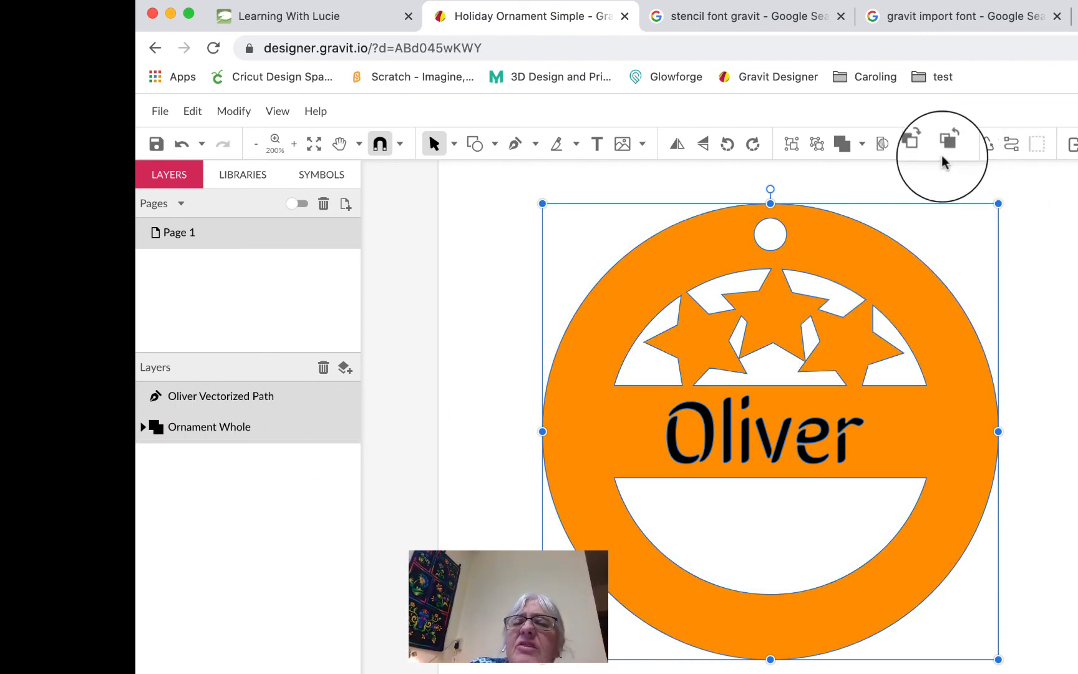
click(862, 148)
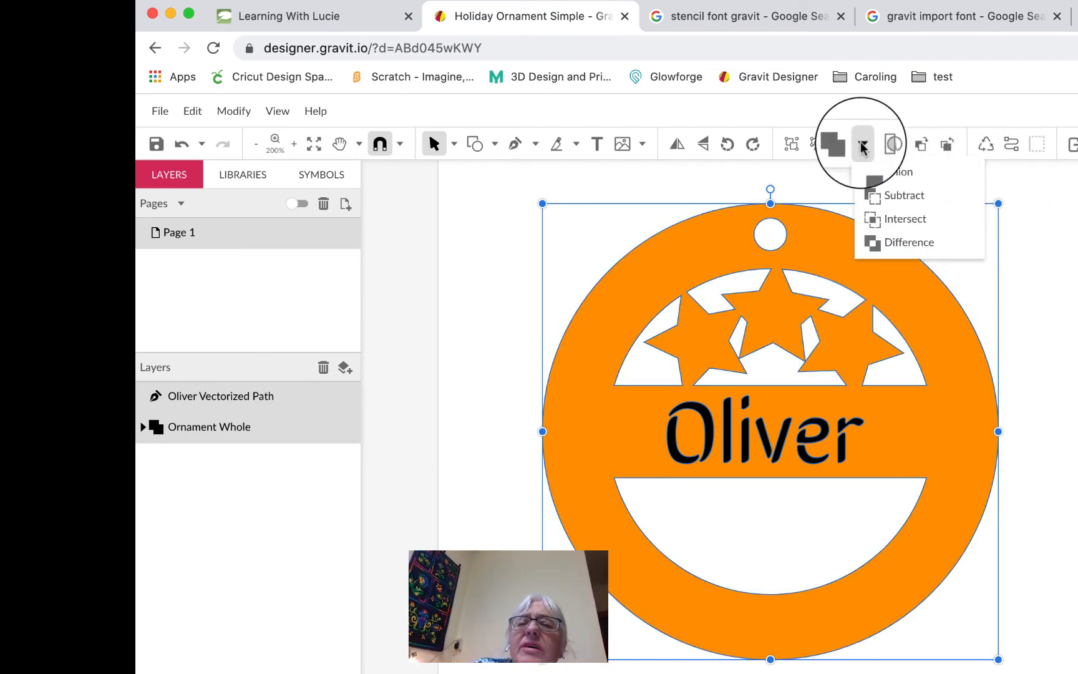
click(891, 197)
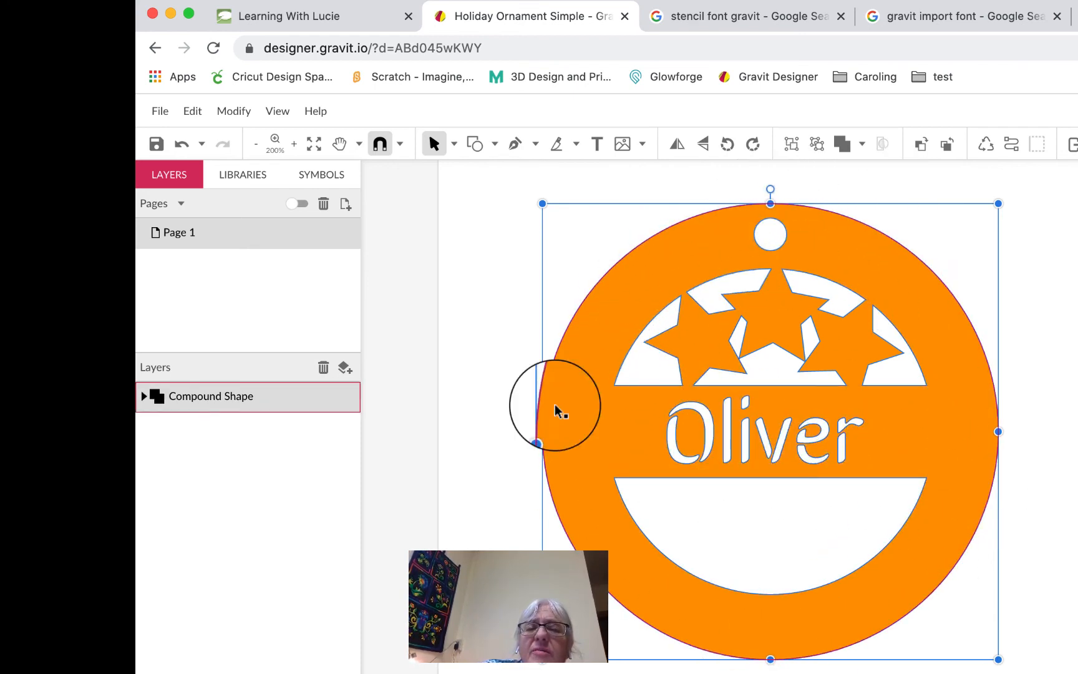
Step: Deselect the combined ornament shape and save the design
click(385, 524)
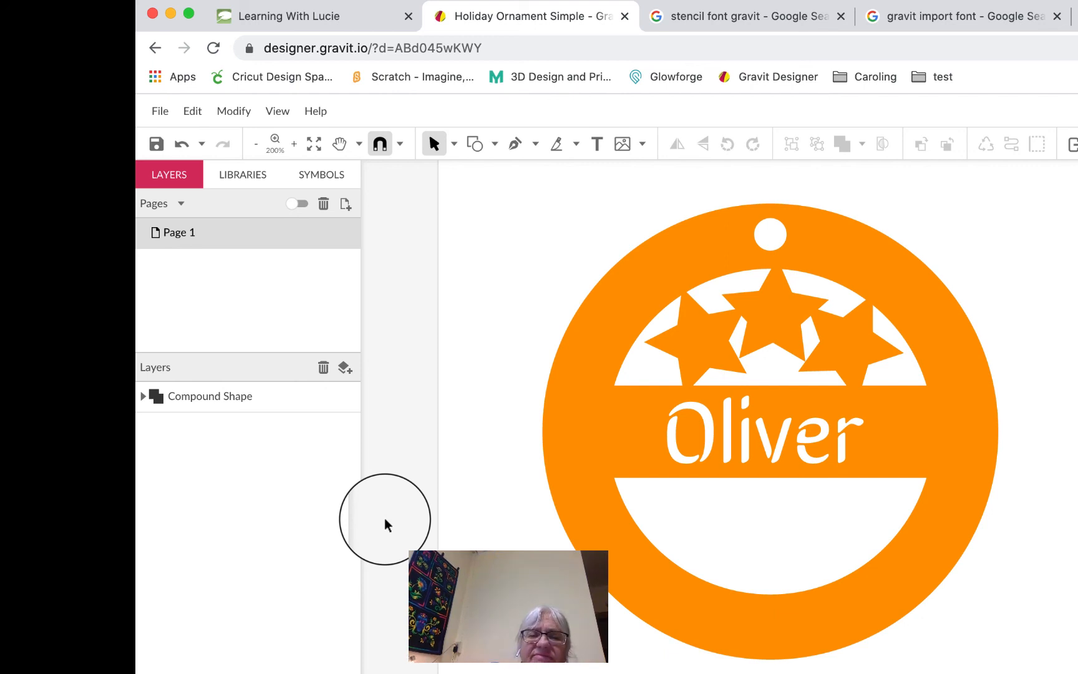
click(158, 112)
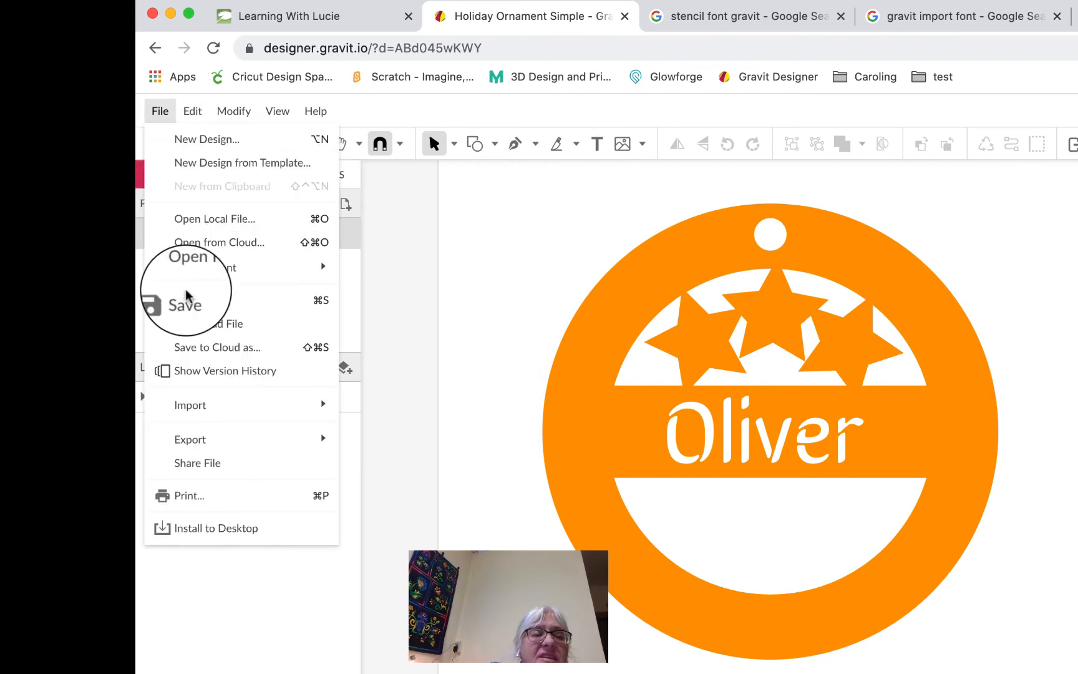
click(190, 306)
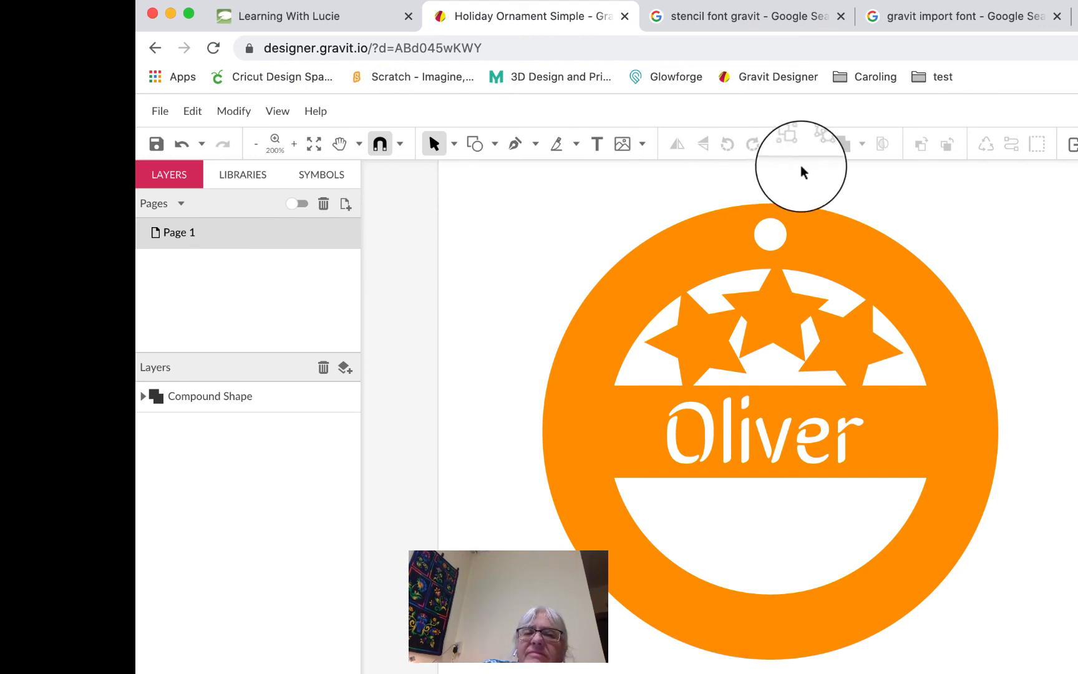
Step: Export the finished ornament design as a Scalable Vector Graphics (.svg) file
click(928, 5)
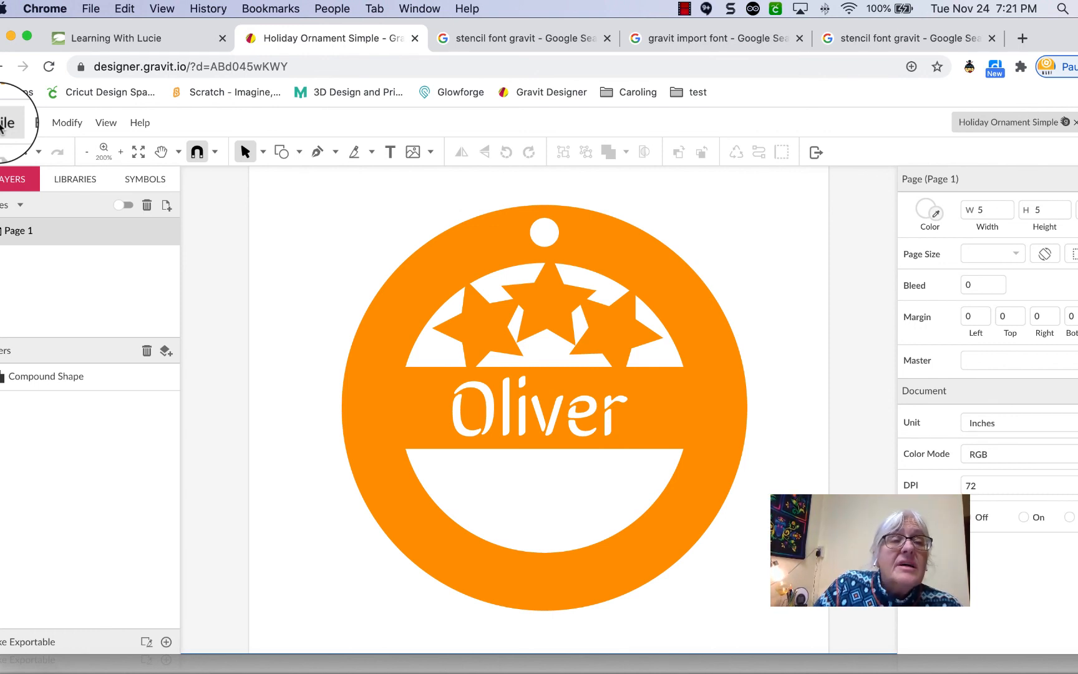
click(3, 125)
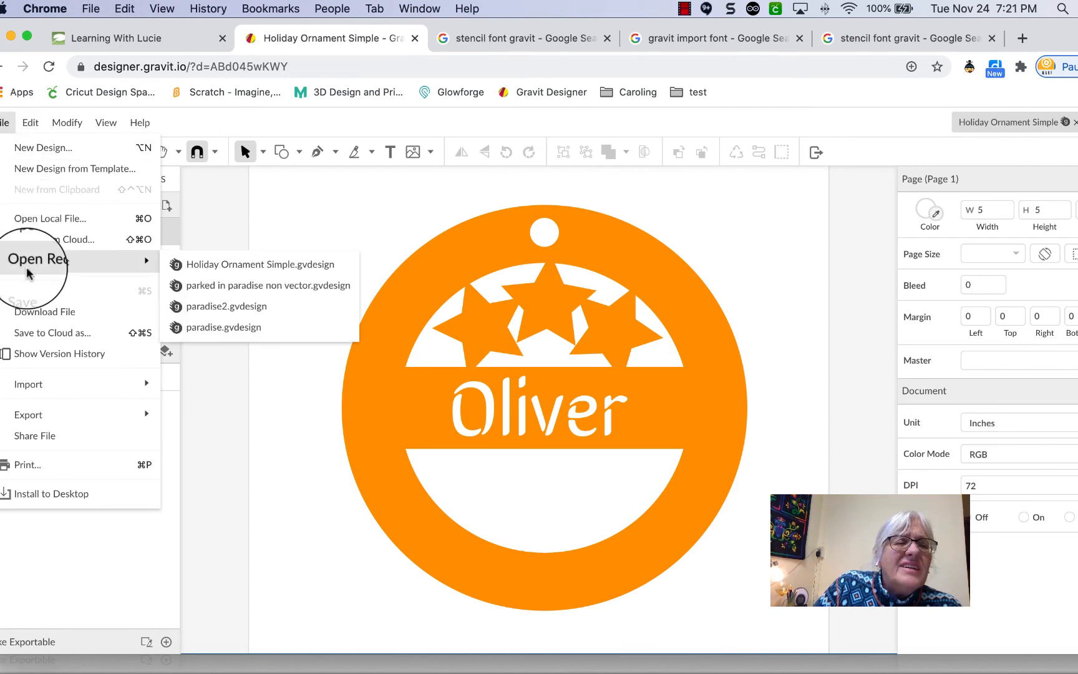
mouse_move(55, 409)
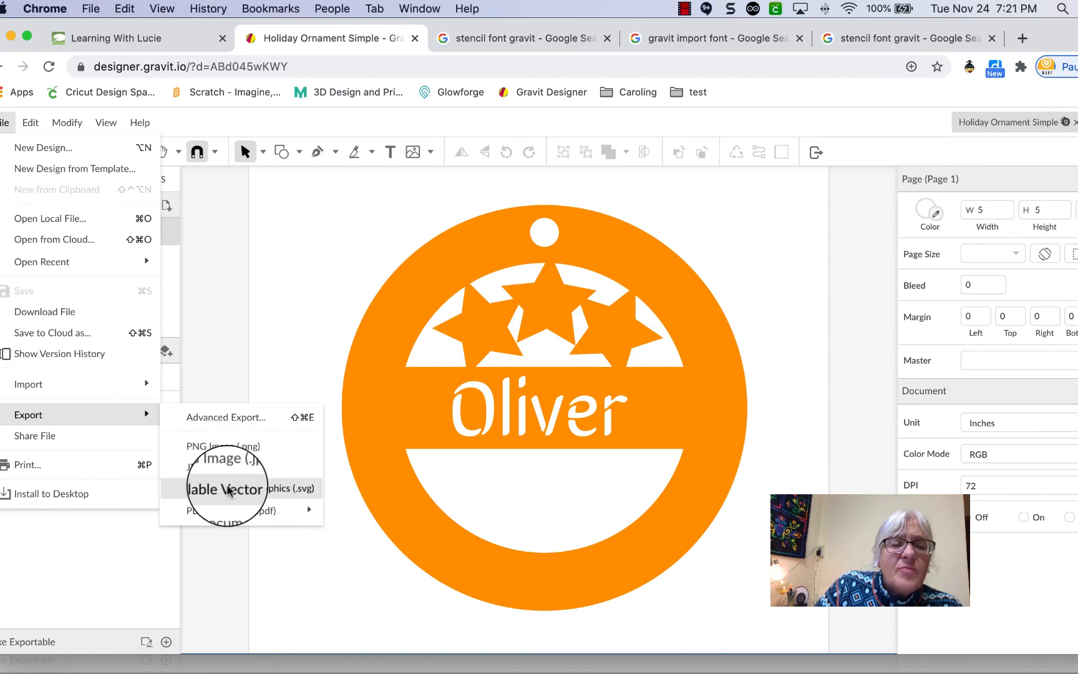
click(268, 492)
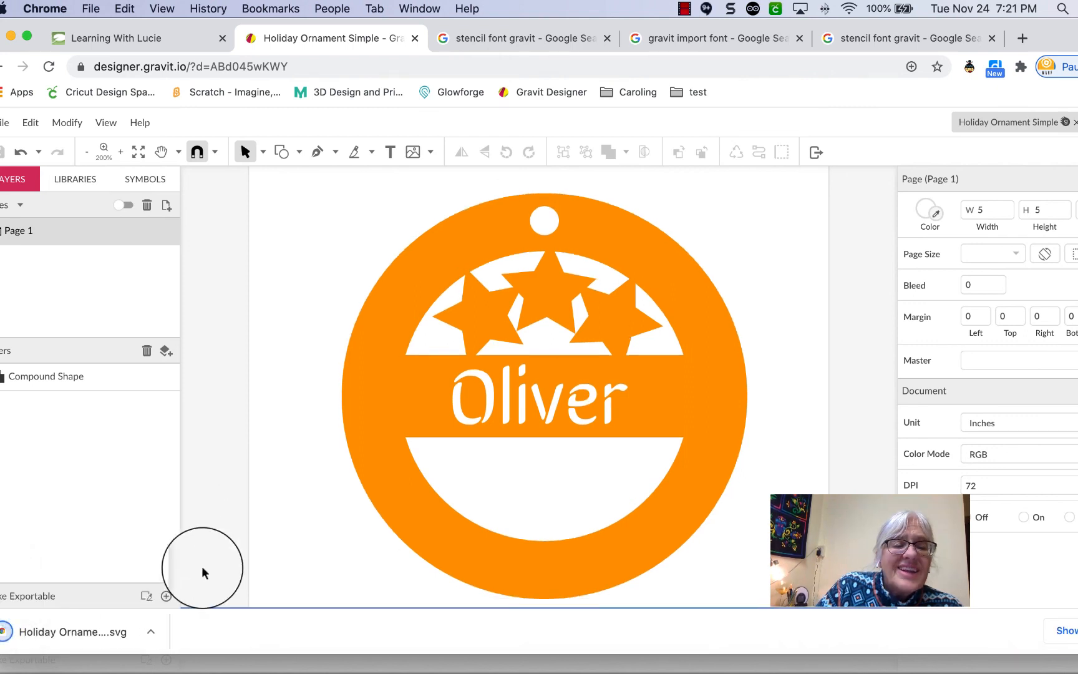
Step: Open the downloaded Holiday Ornament Simple.svg in the browser and inspect the artwork and its file address
click(70, 634)
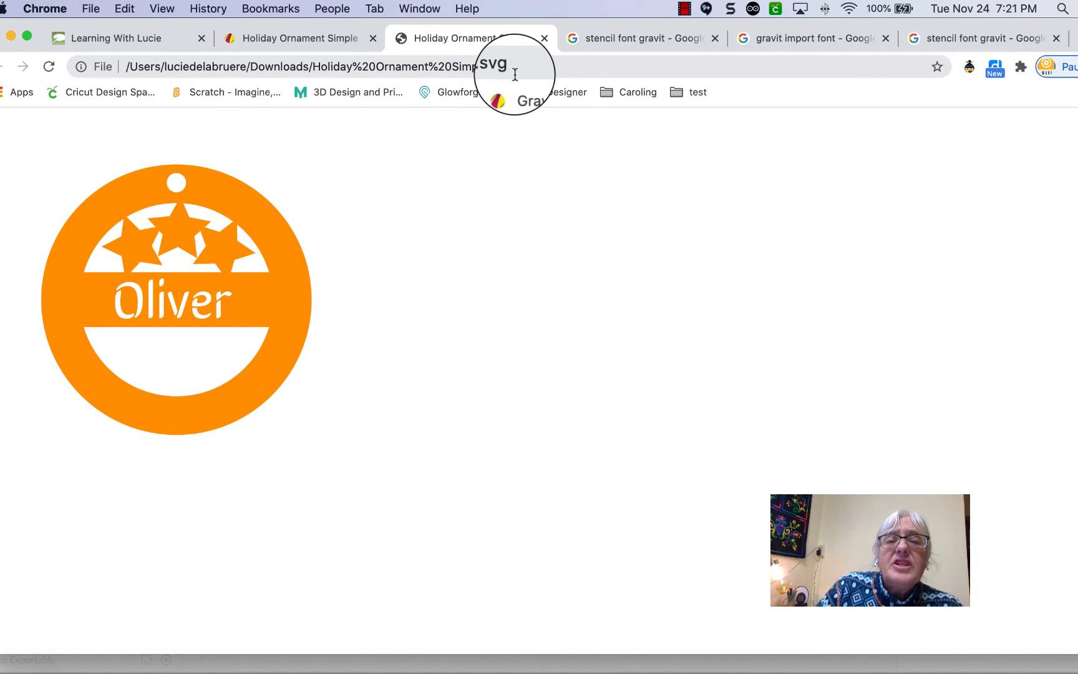
click(516, 73)
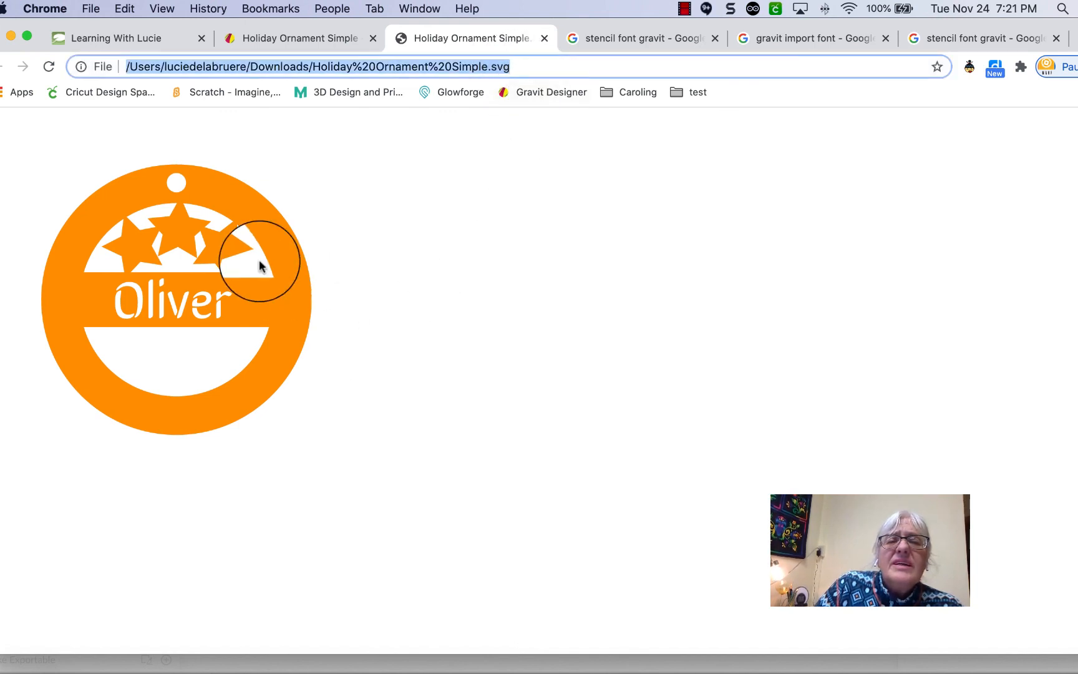
click(548, 69)
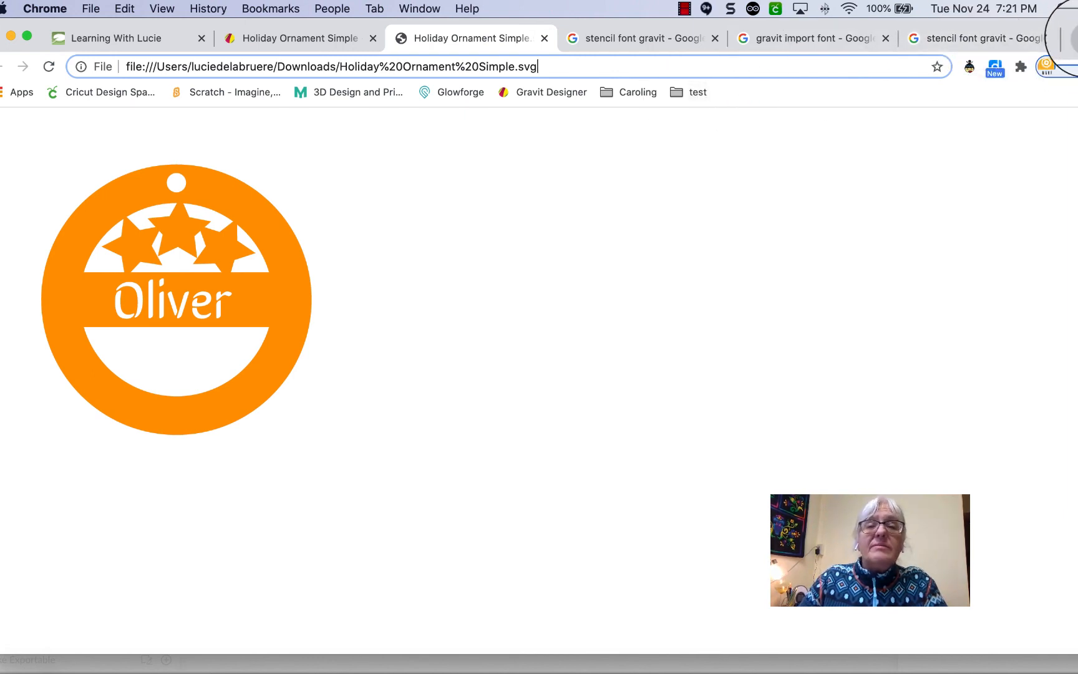
Step: Open app.glowforge.com in a new browser tab and sign in to the Glowforge account
key(super+t)
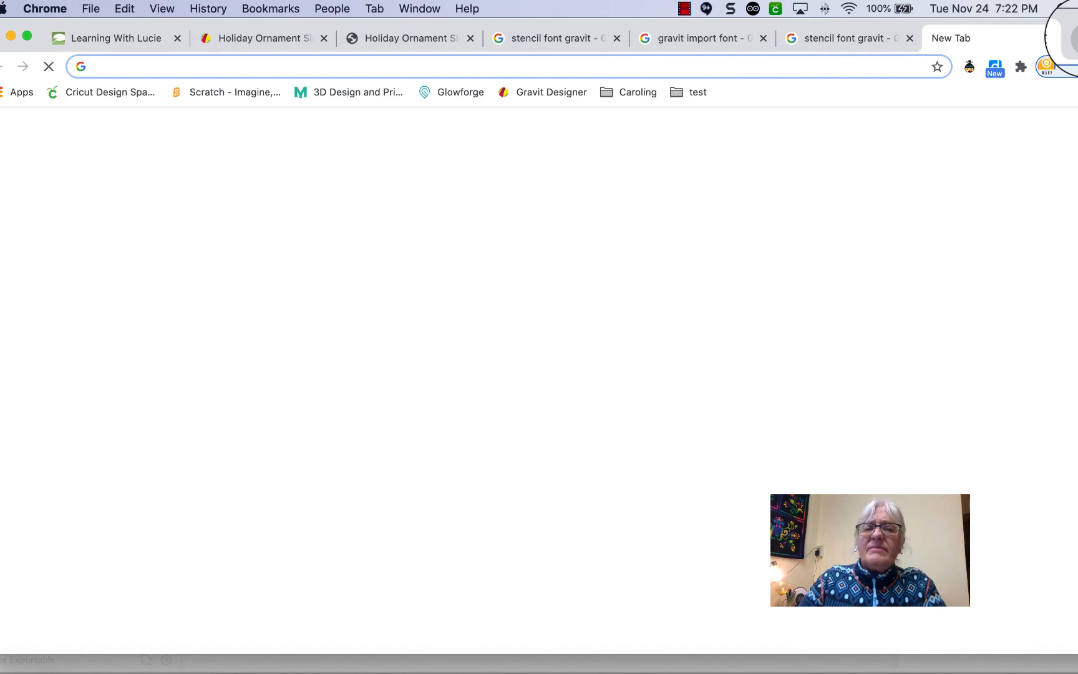
text(glowfo)
key(BackSpace)
key(BackSpace)
key(BackSpace)
key(BackSpace)
key(BackSpace)
key(BackSpace)
key(BackSpace)
text(app.)
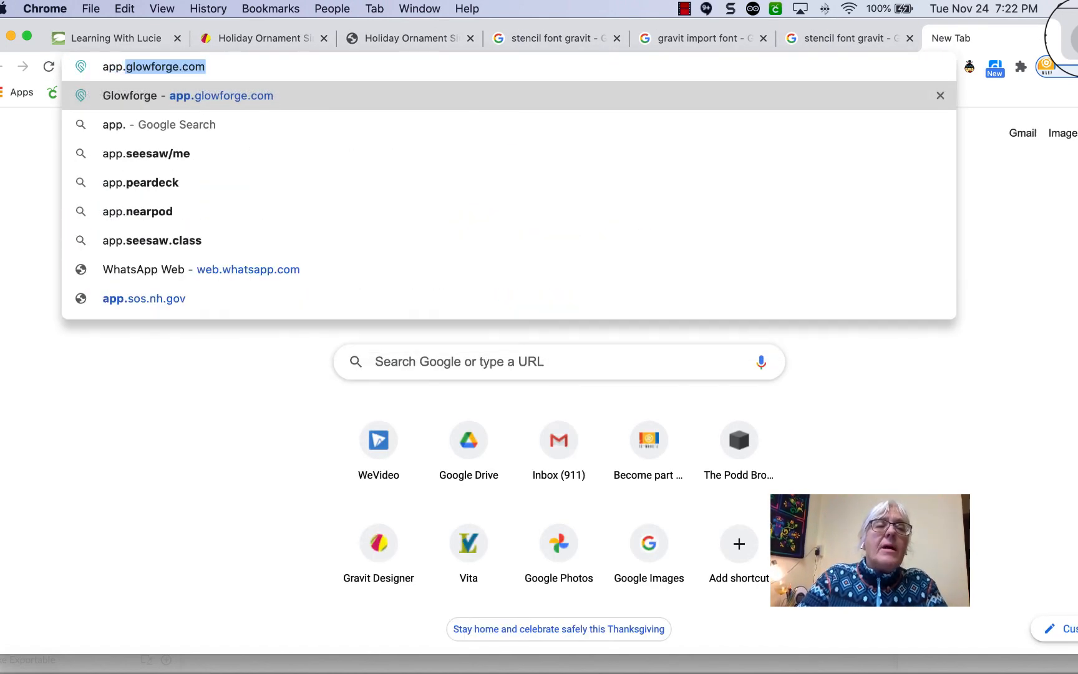
key(Return)
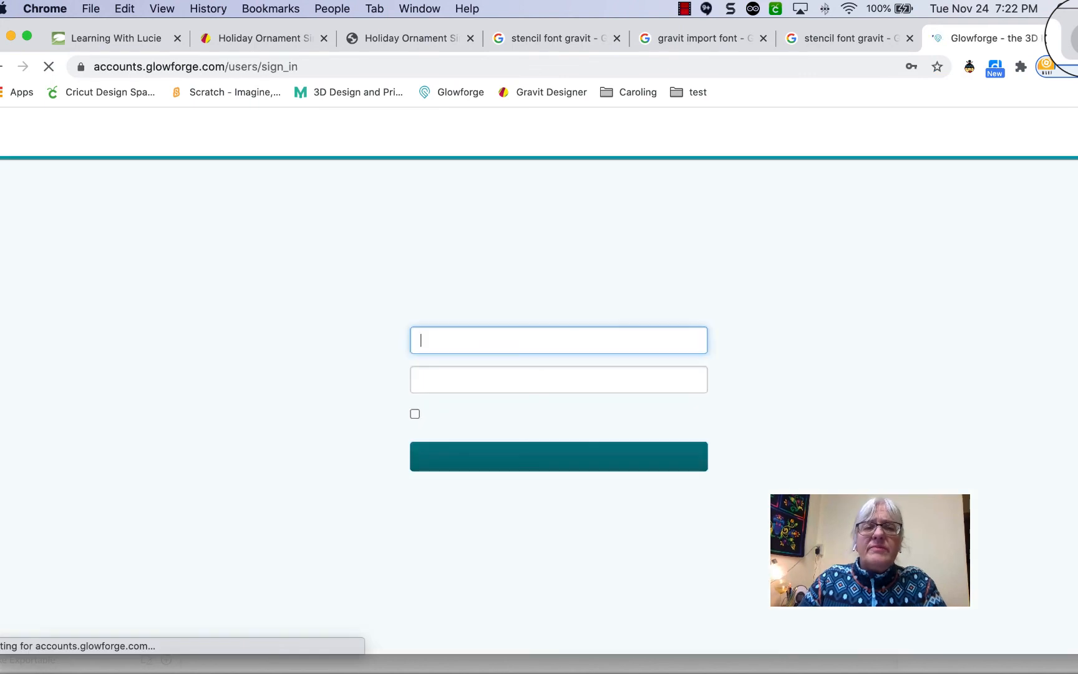
click(588, 463)
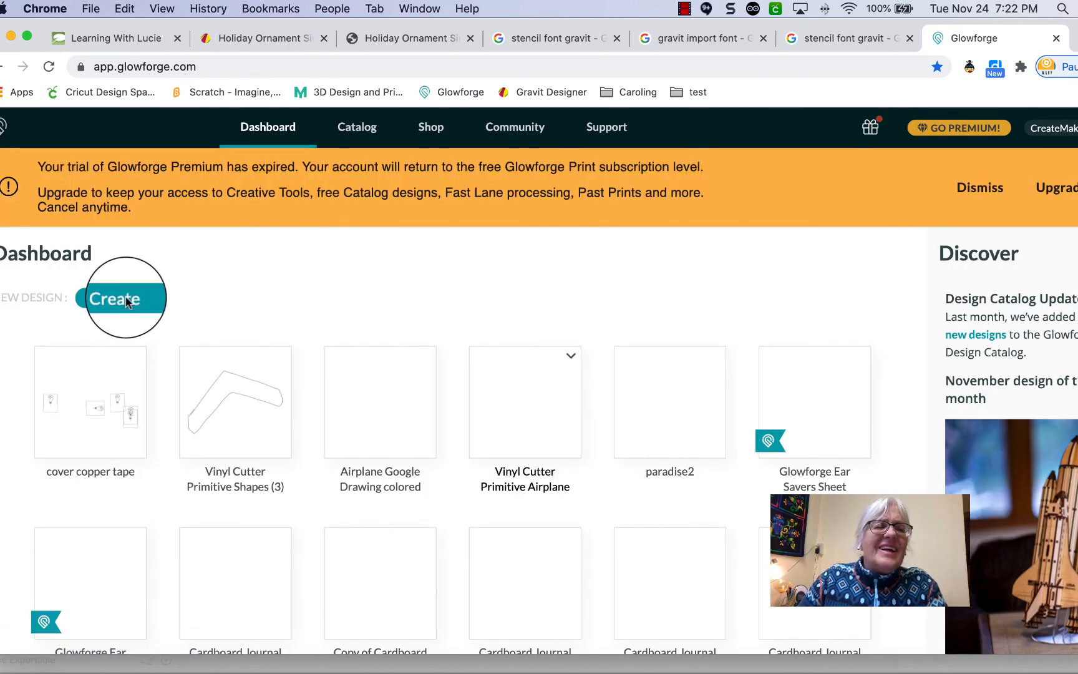
Step: Create a new blank Glowforge design and upload Holiday Ornament Simple.svg from the Downloads folder as its artwork
click(127, 301)
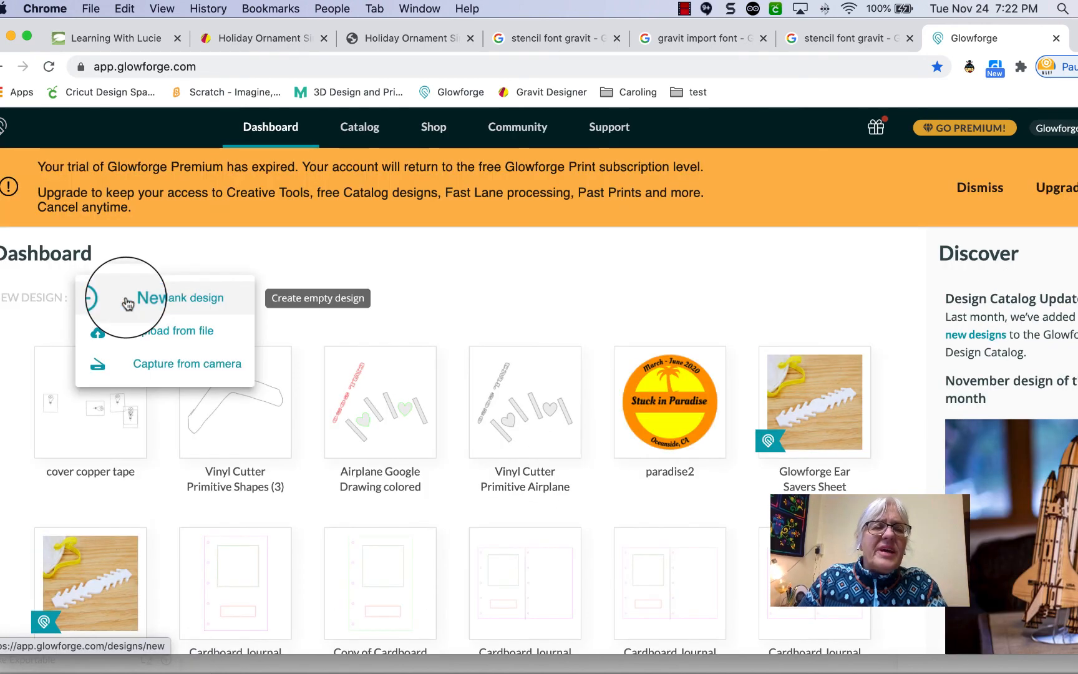
click(174, 300)
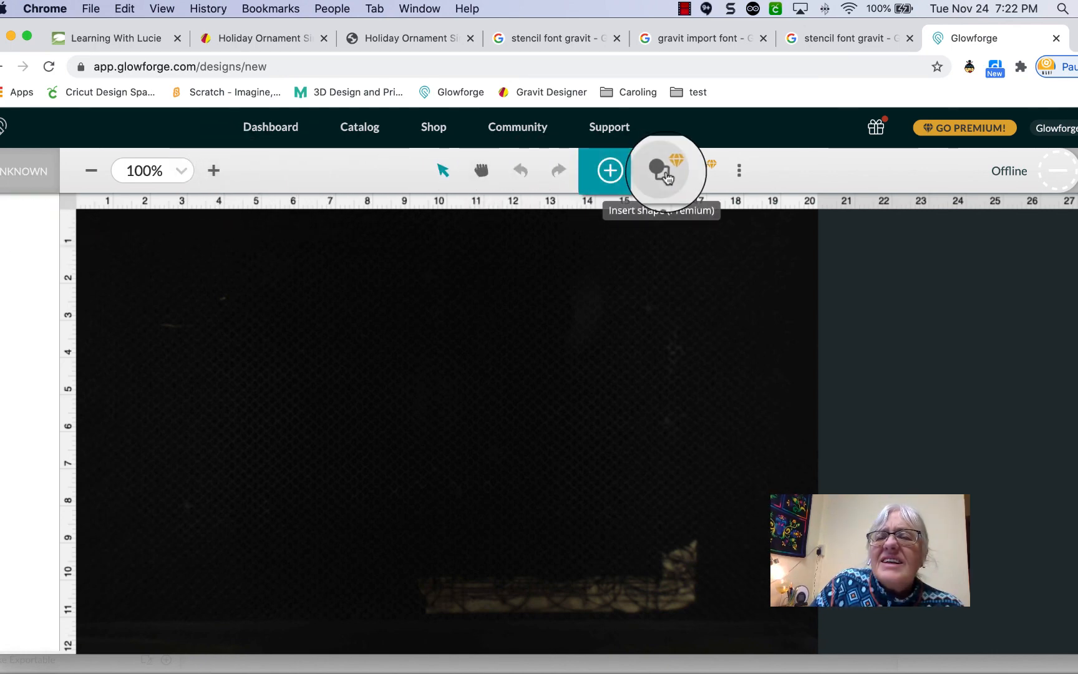
click(610, 173)
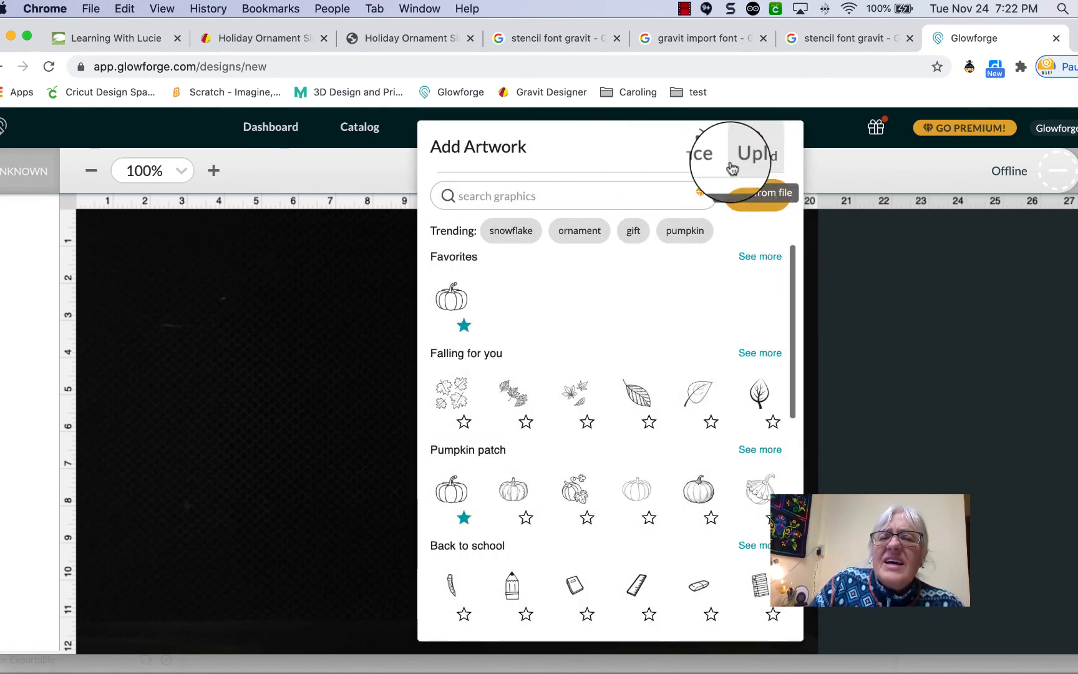
click(750, 159)
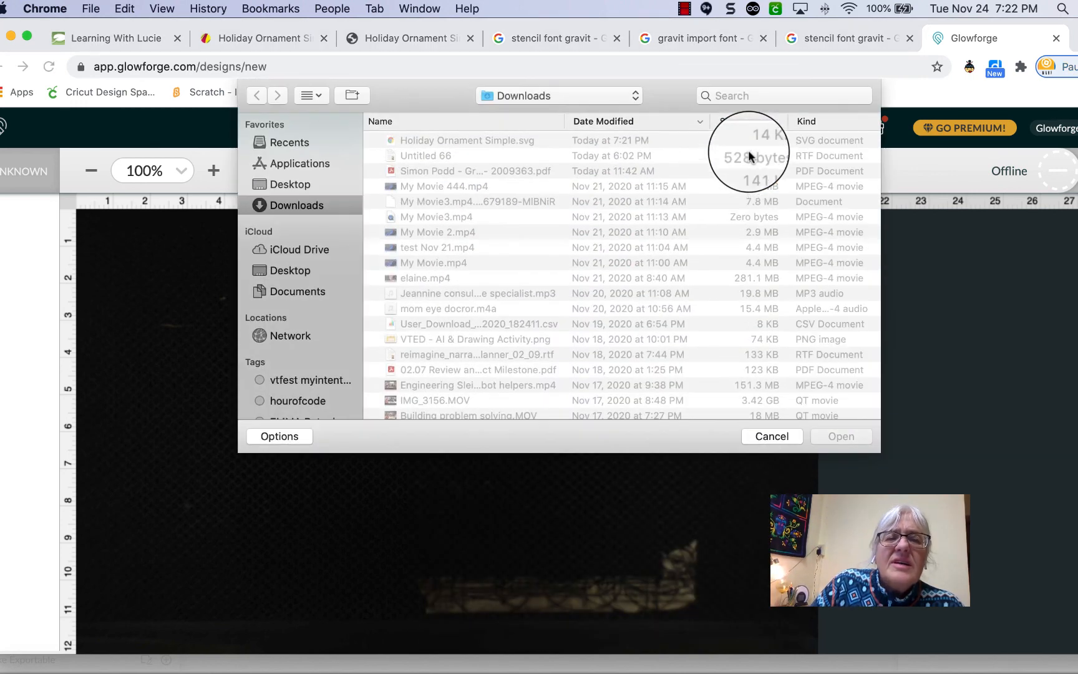
click(498, 140)
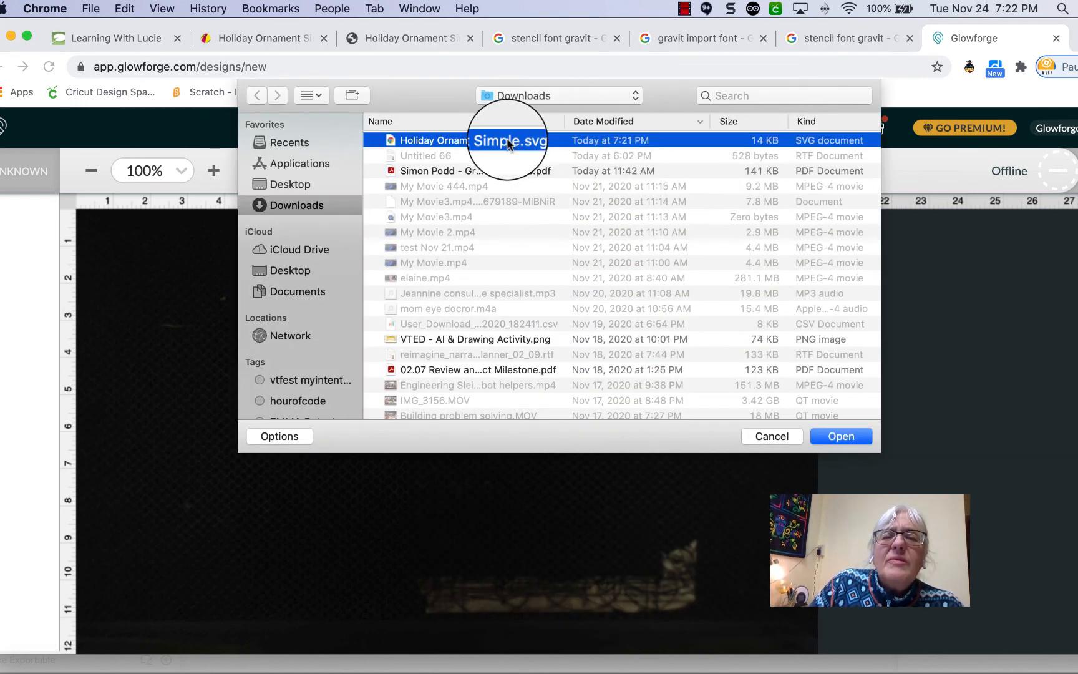
click(832, 439)
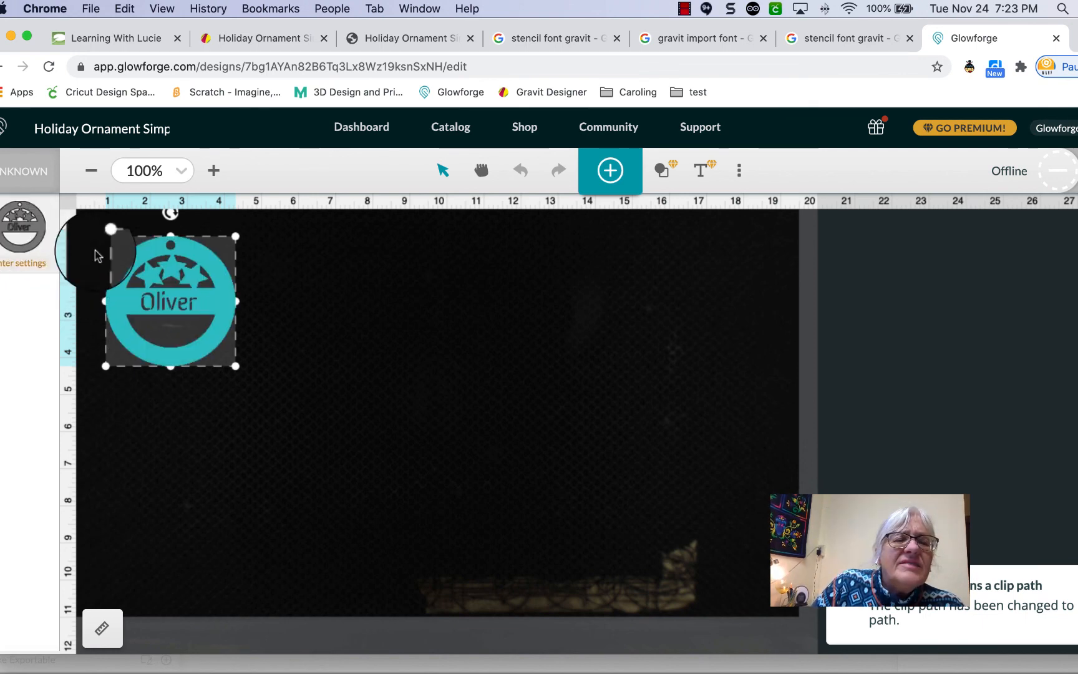
Step: Set the ornament artwork's operation to Cut with the custom Cardboard setting
click(30, 233)
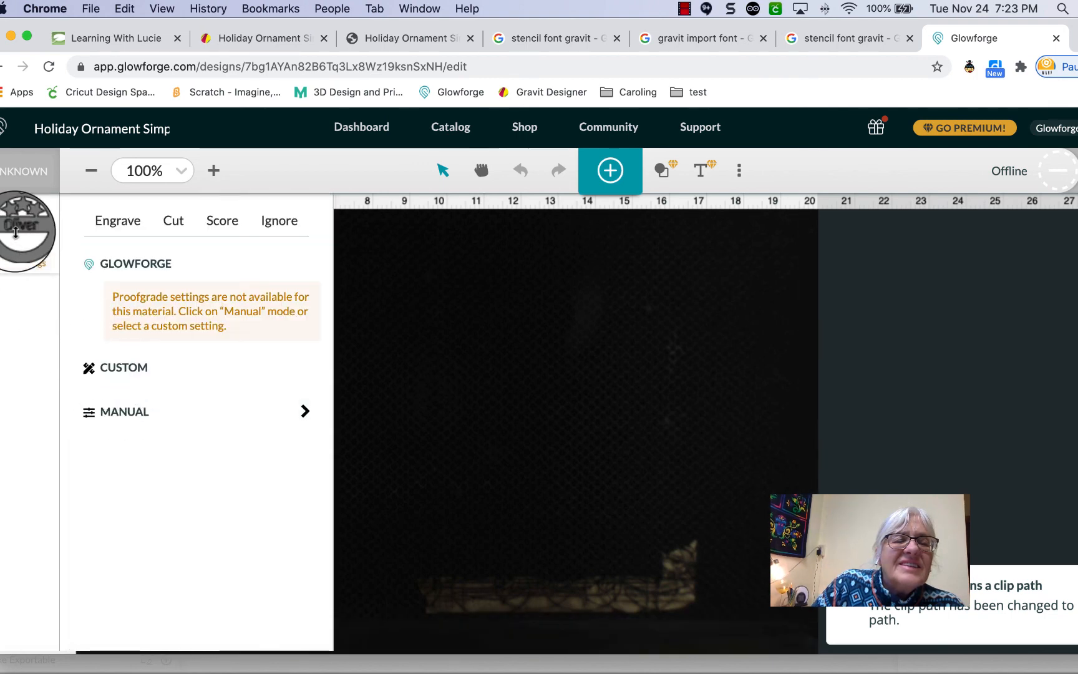
click(16, 232)
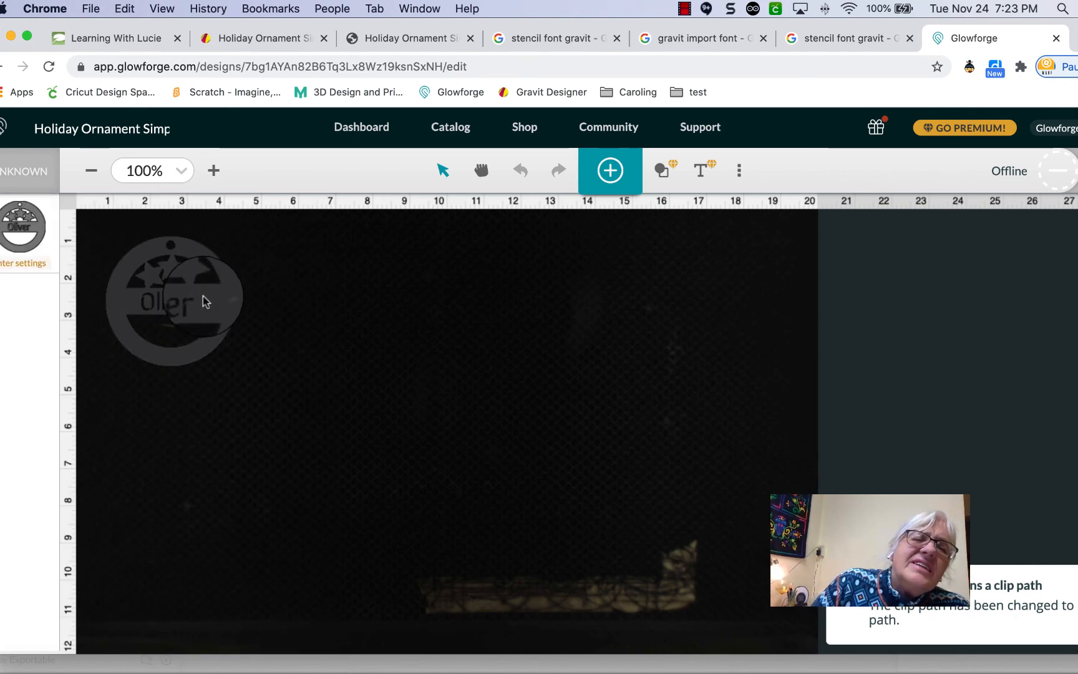
click(24, 218)
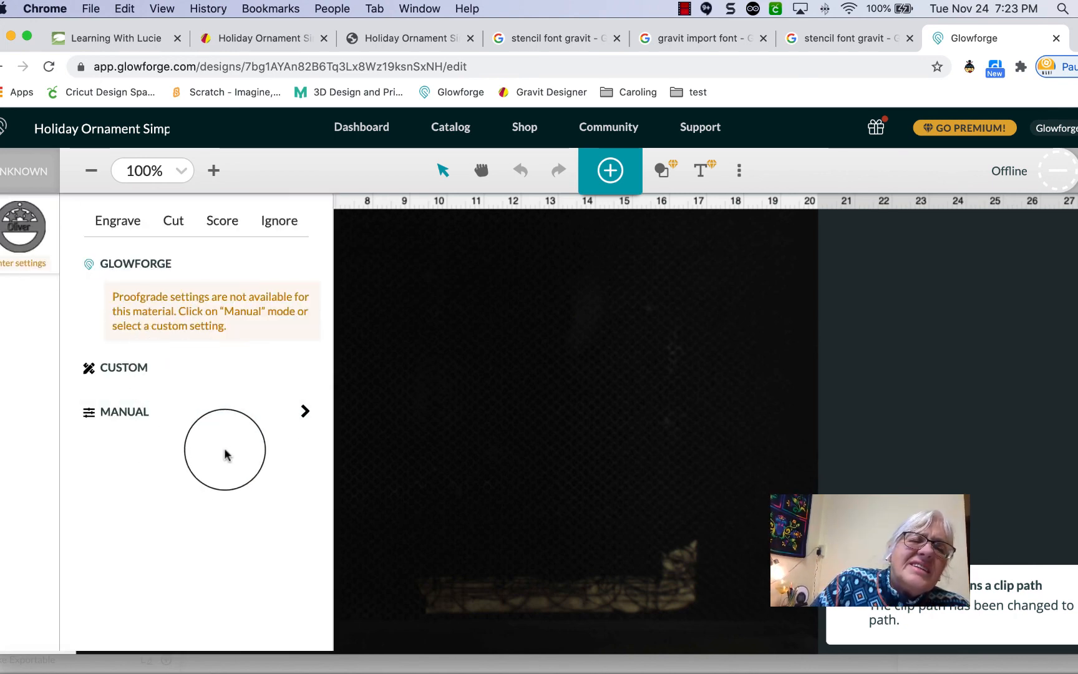
click(172, 223)
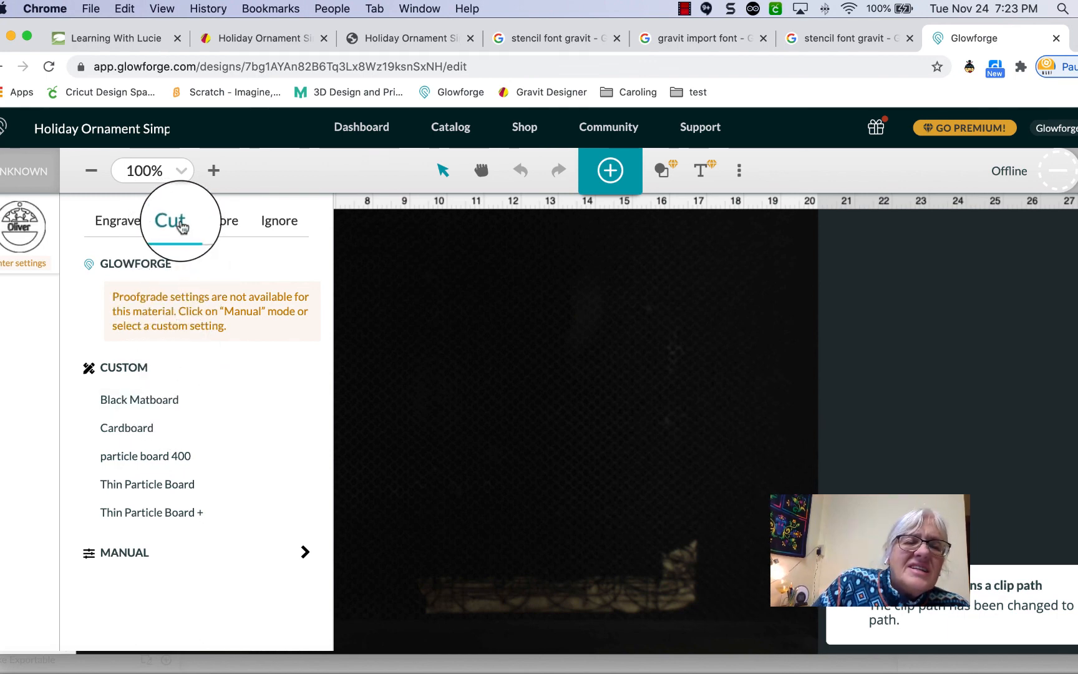
click(153, 439)
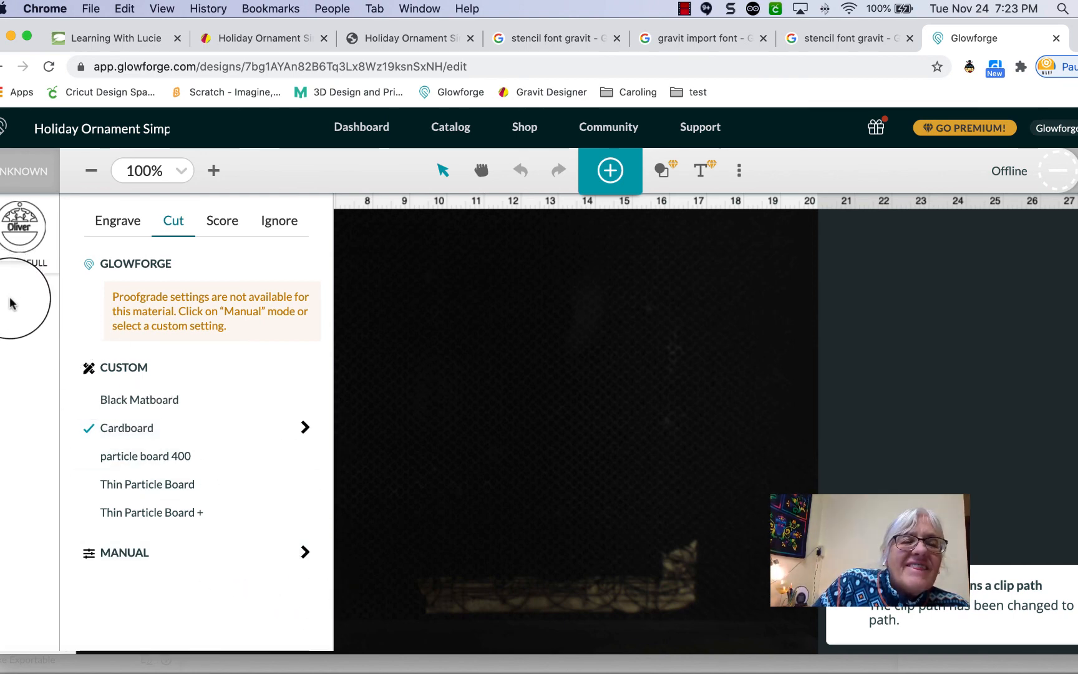
click(9, 304)
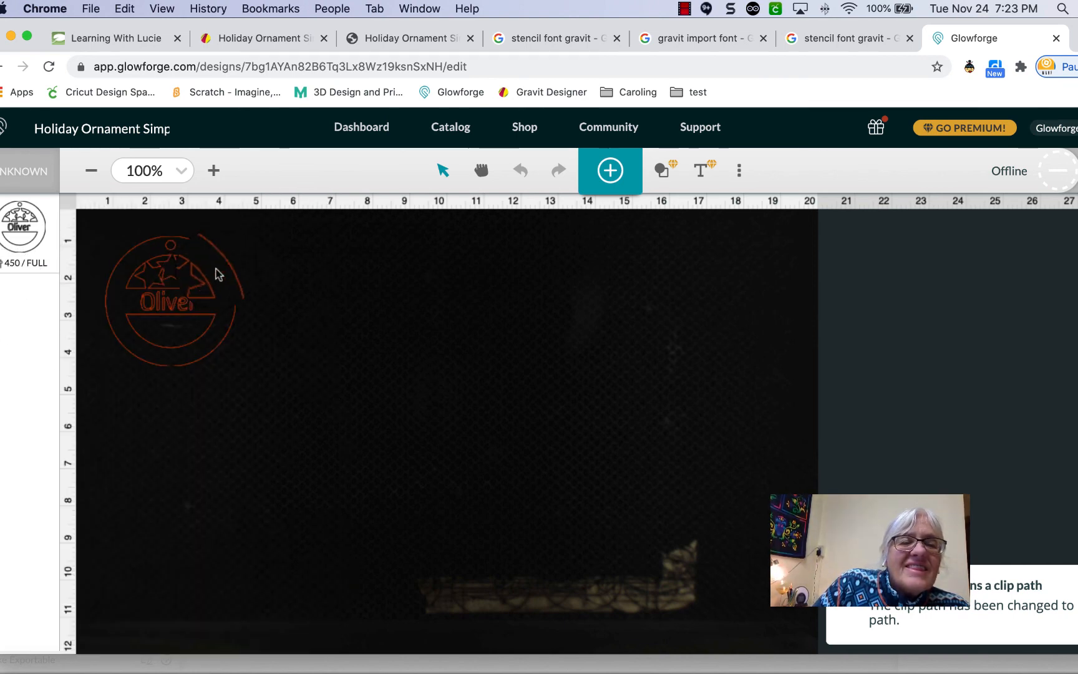
Step: Scale the ornament on the bed up and then down to about 3 inches wide, and deselect it
click(191, 289)
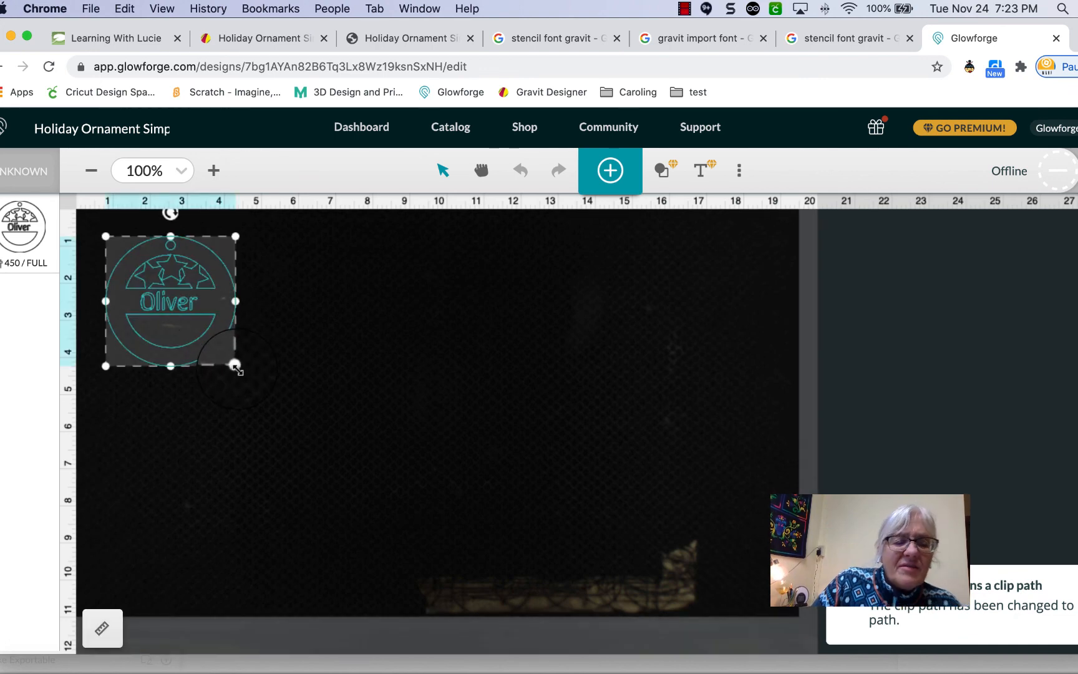
drag(235, 366, 376, 502)
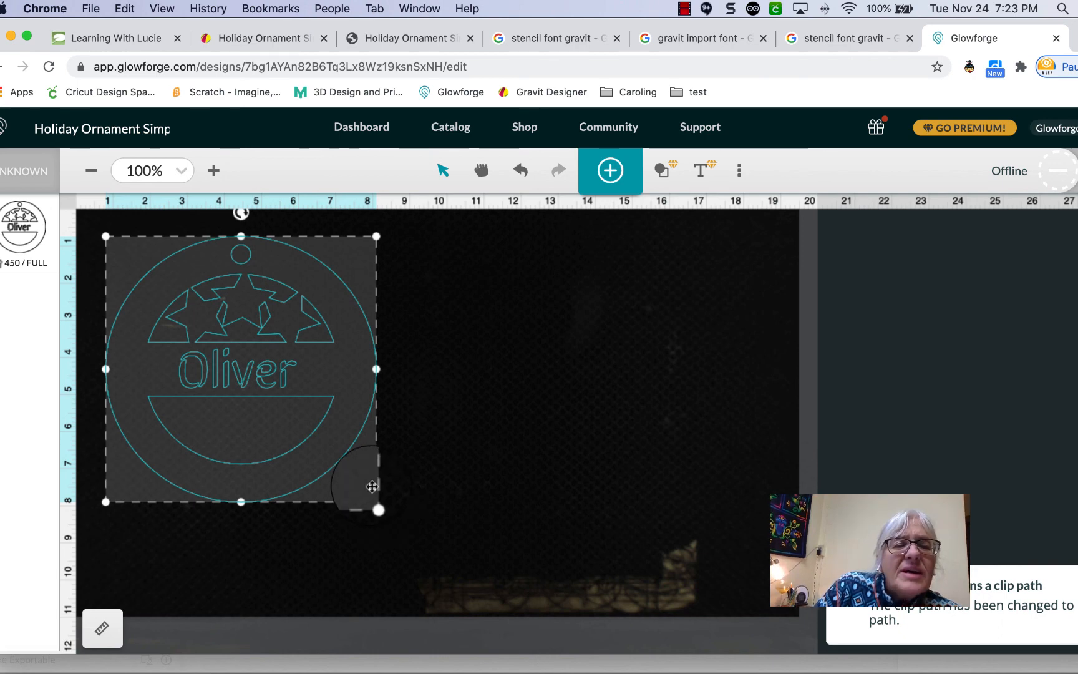
drag(377, 501, 215, 379)
click(330, 414)
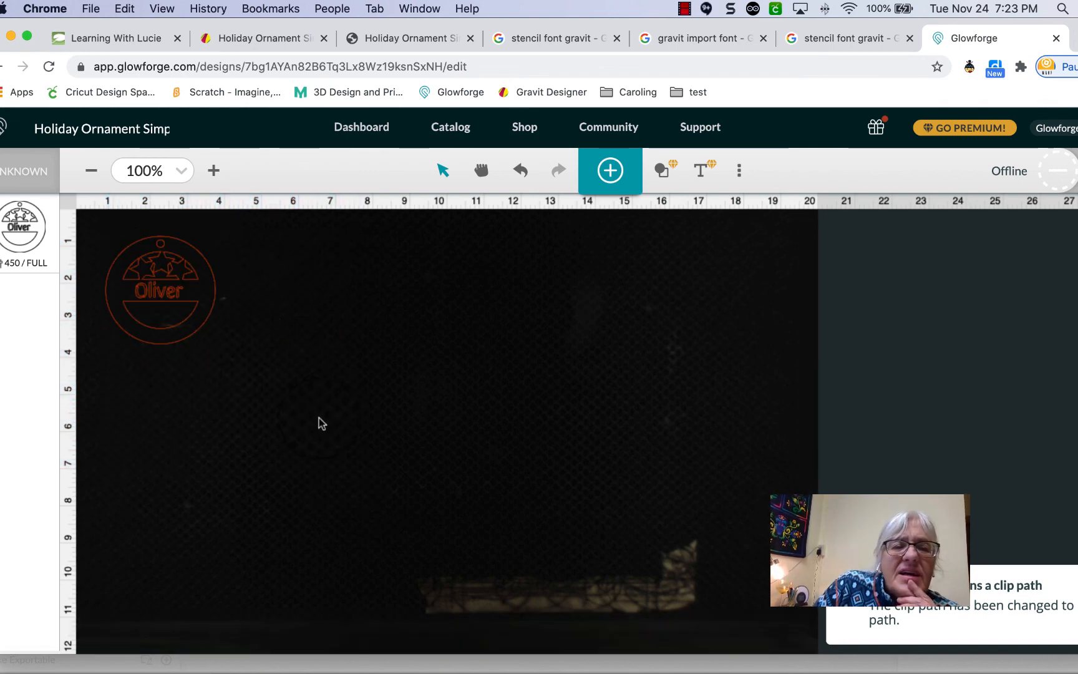